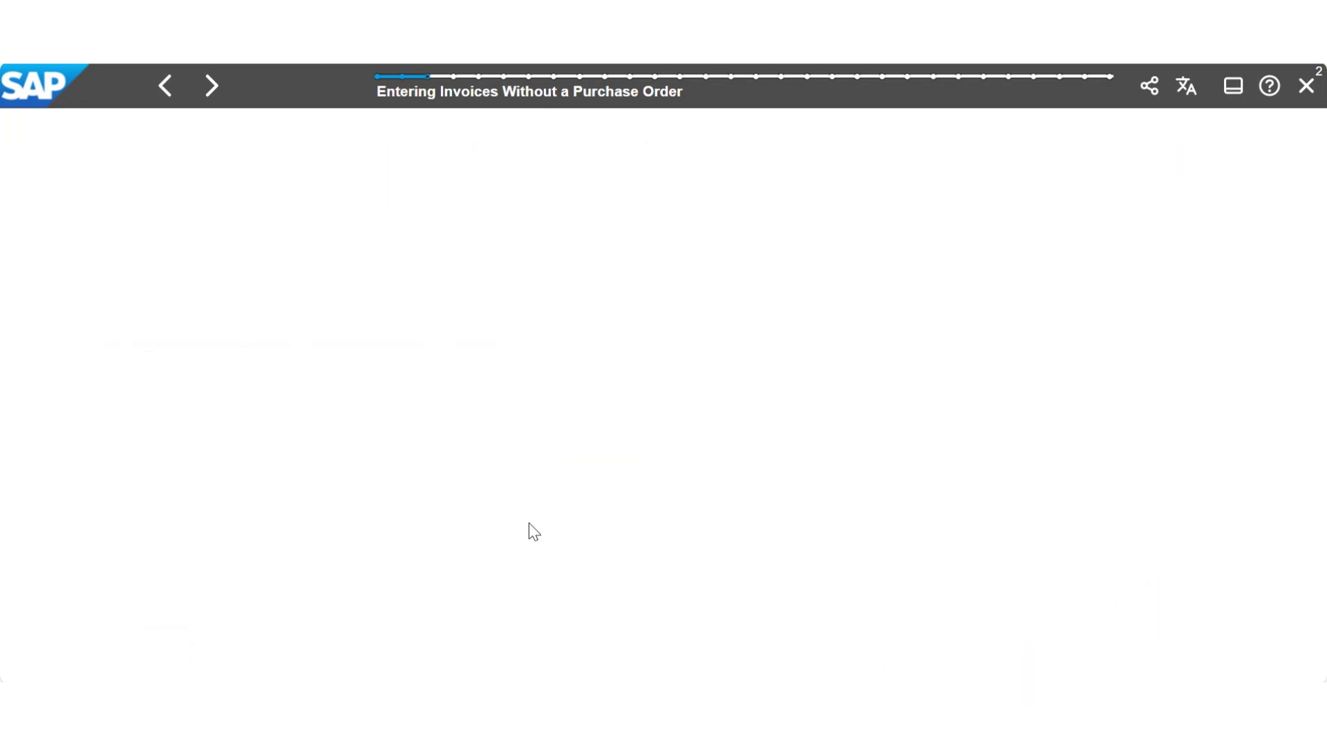
# Advance the tutorial through opening Create Supplier Invoice, declining the previous invoice data, and keeping the Invoice transaction type
pyautogui.click(214, 88)
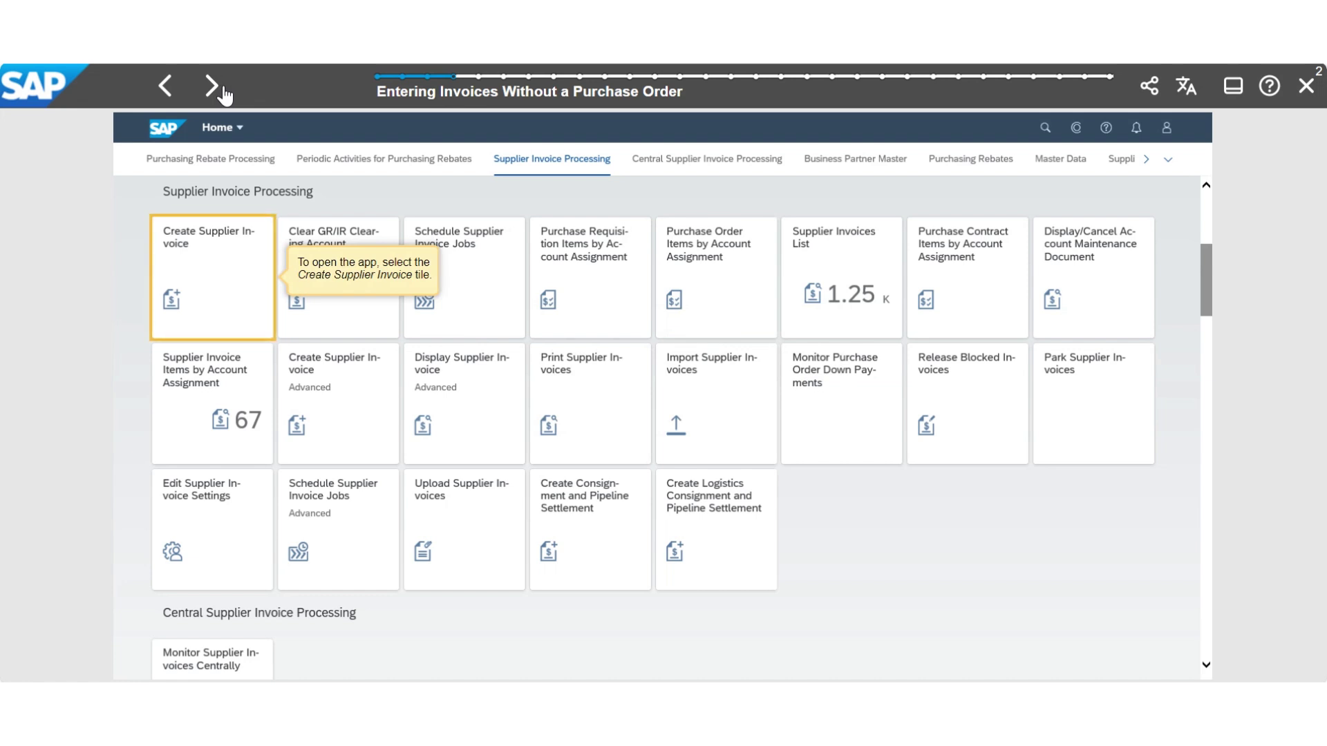
pyautogui.click(214, 88)
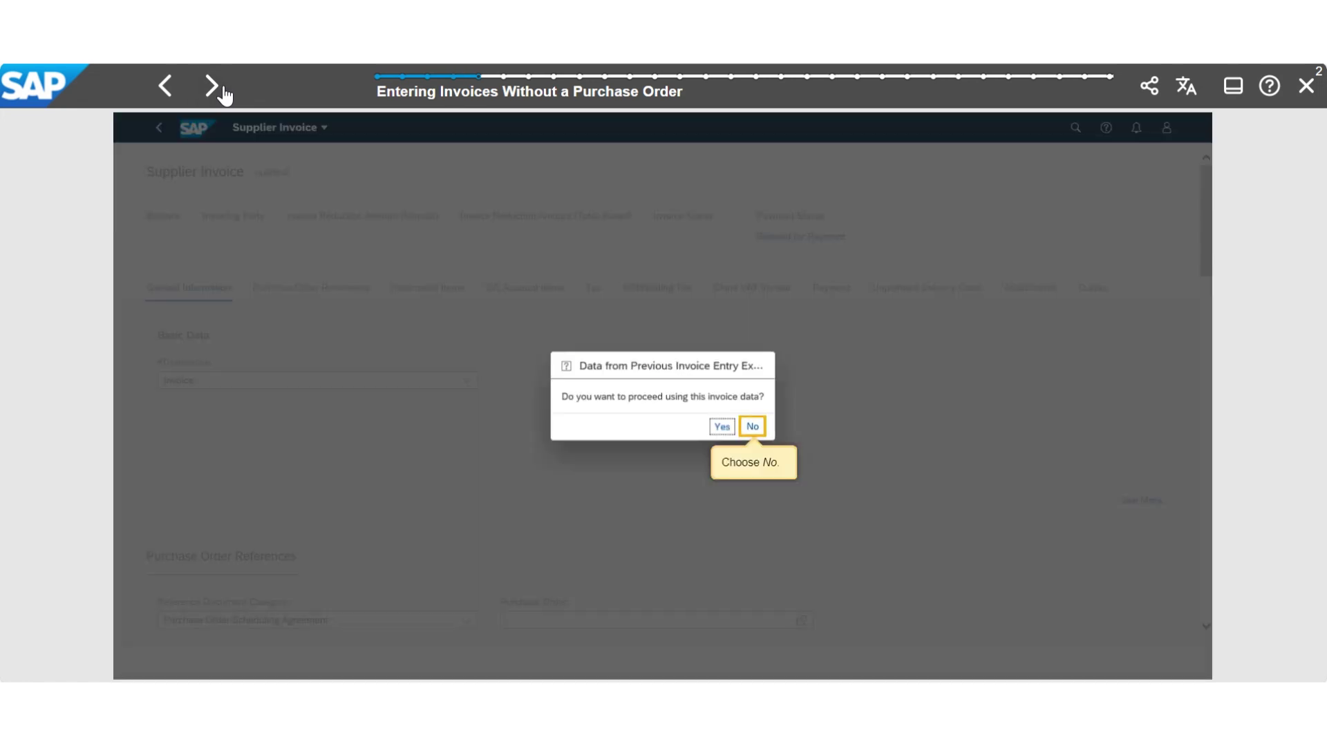
pyautogui.click(221, 90)
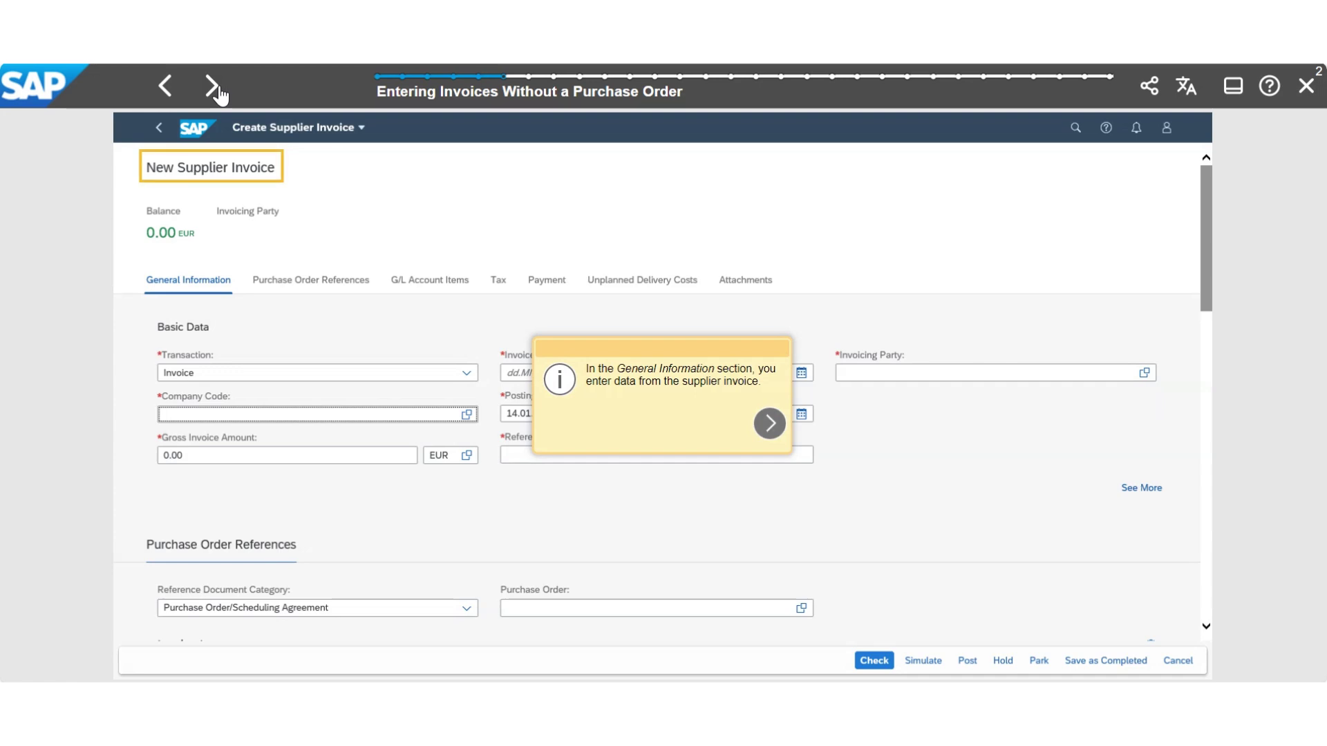
pyautogui.click(218, 91)
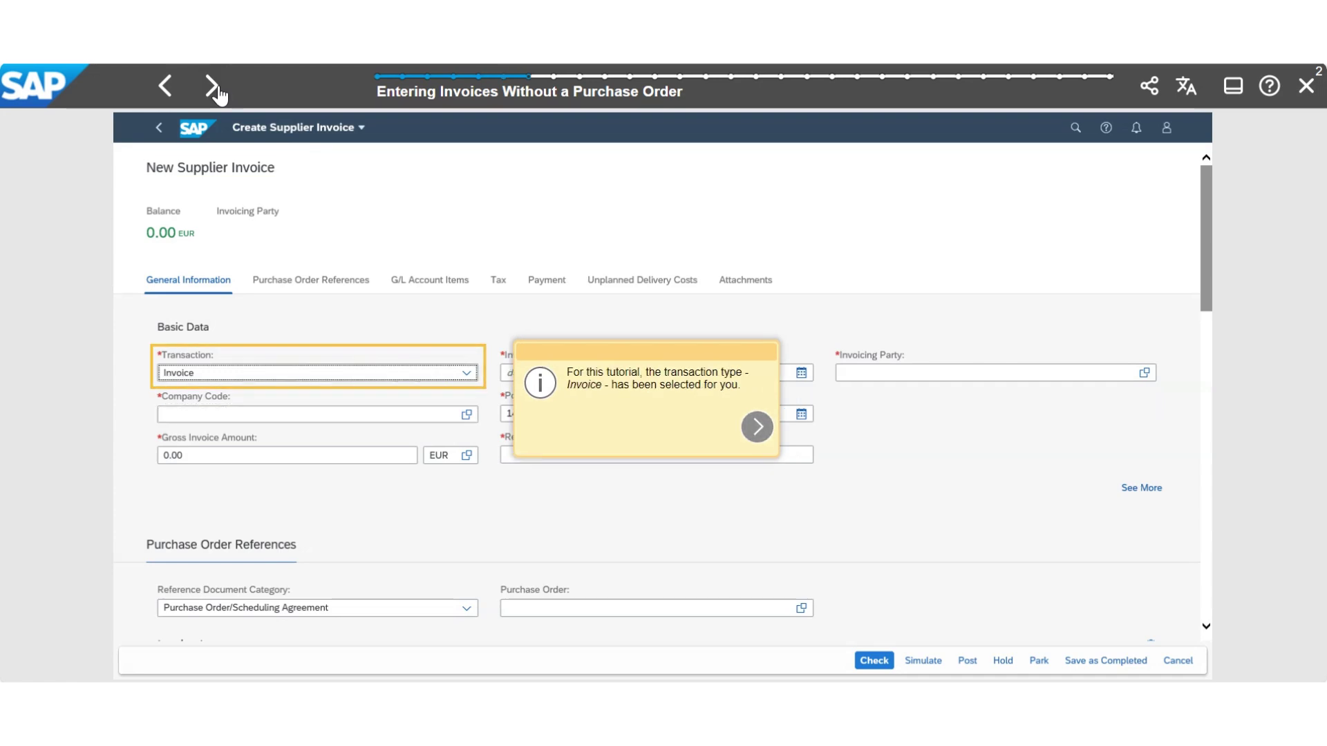
pyautogui.click(218, 91)
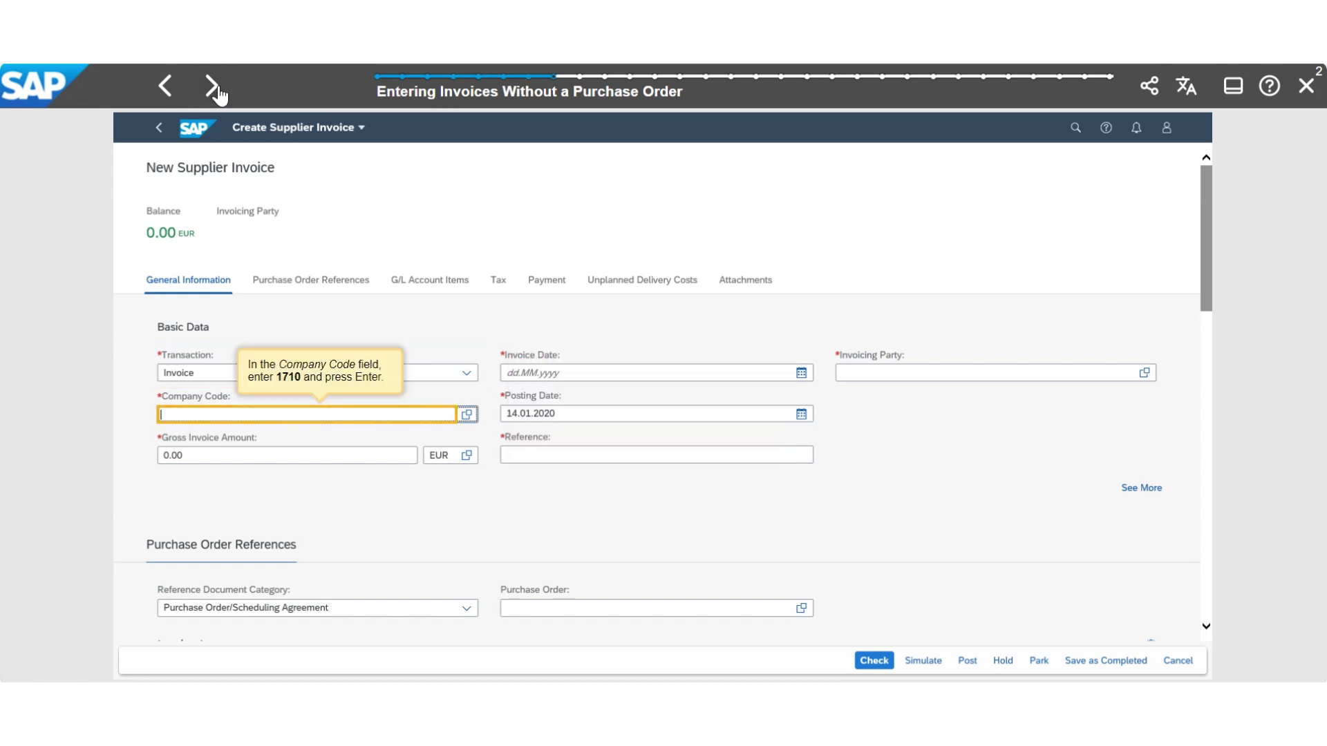
# Advance the tutorial through entering company code 1710, the invoicing party number, and a gross invoice amount of 1000 USD
pyautogui.click(218, 91)
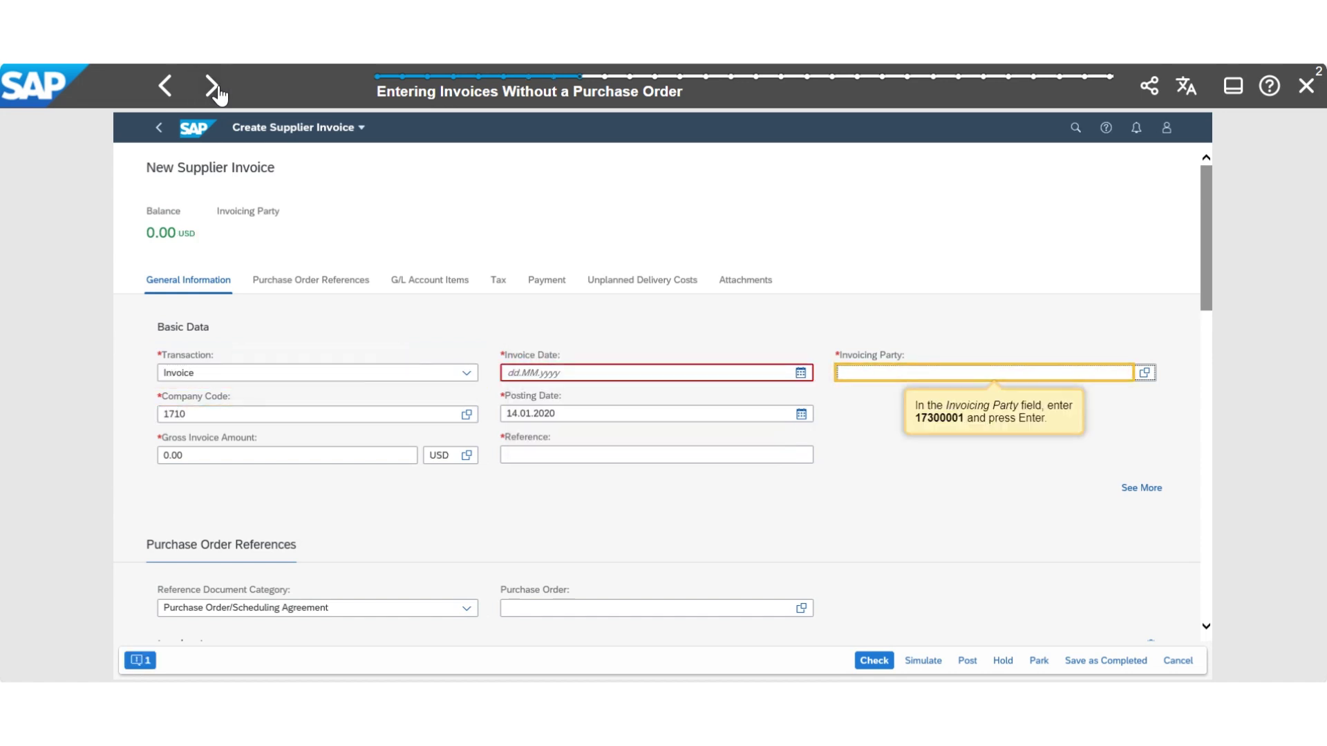
pyautogui.click(218, 92)
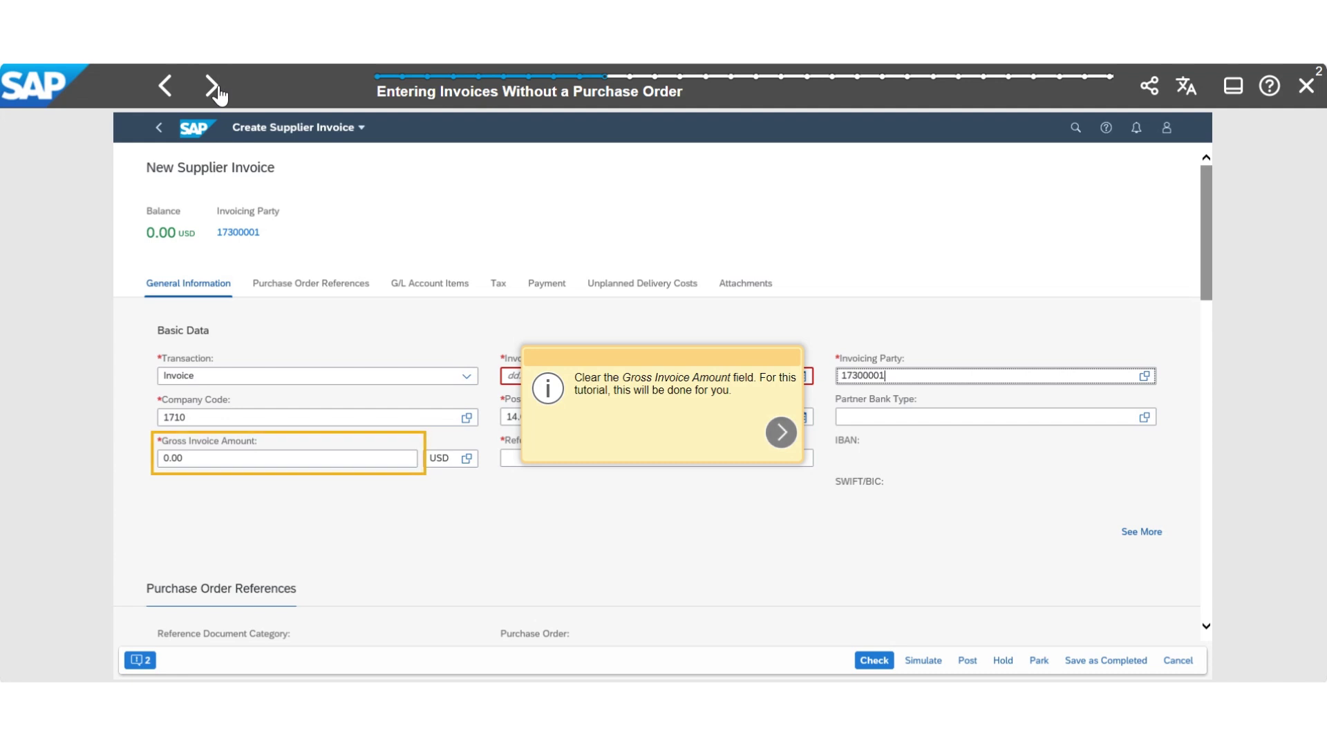
pyautogui.click(218, 92)
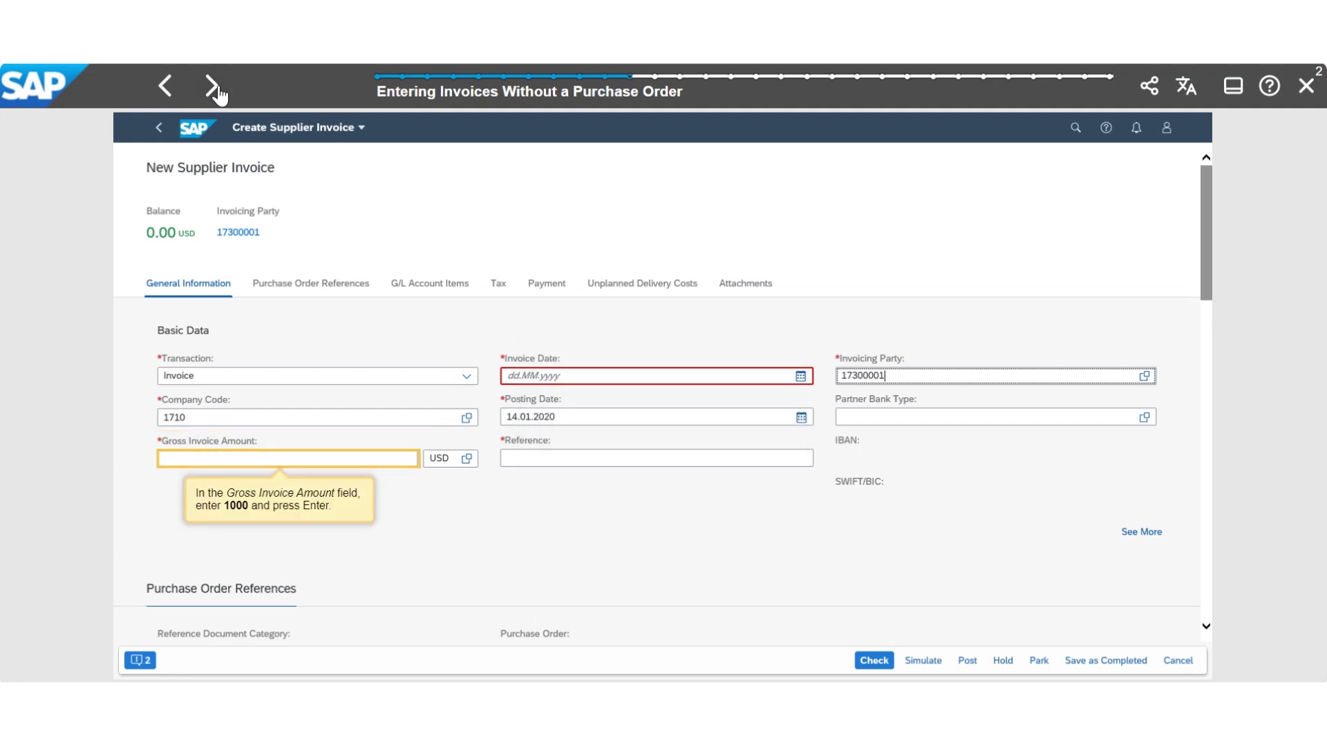
pyautogui.click(218, 91)
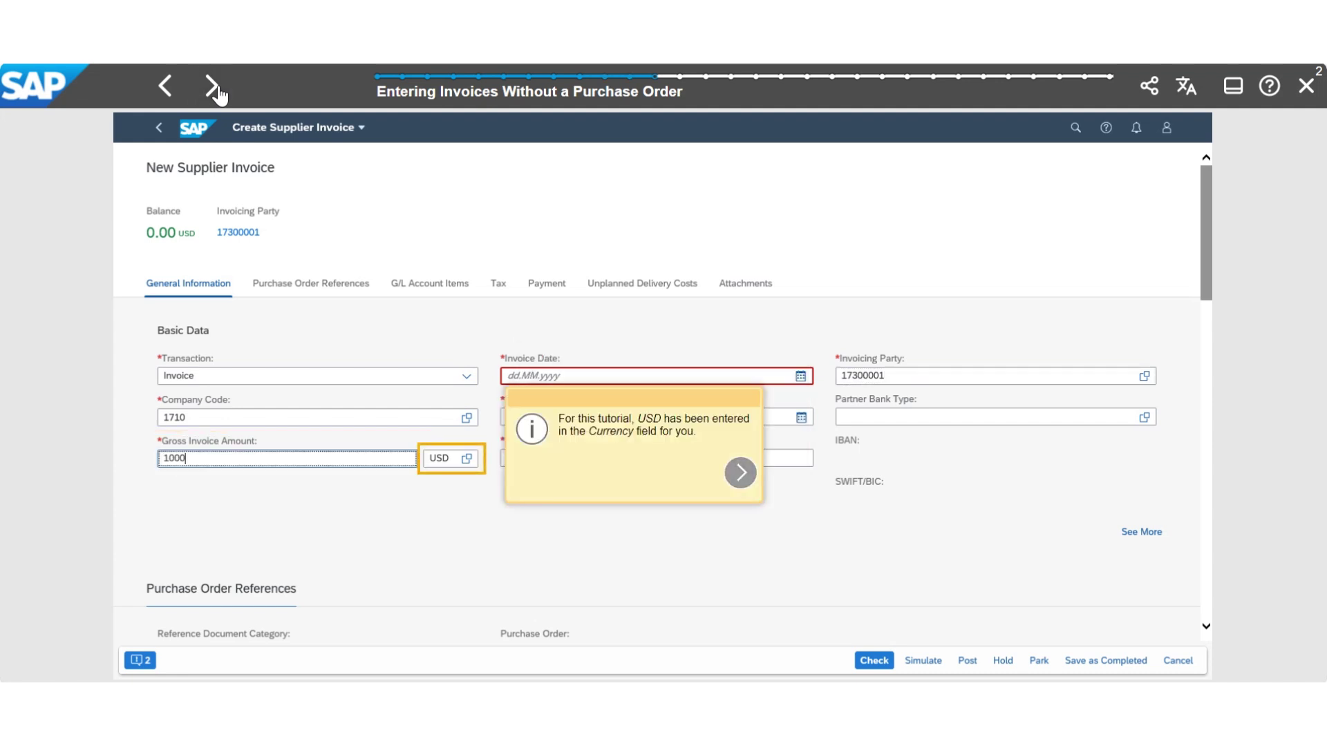
pyautogui.click(218, 91)
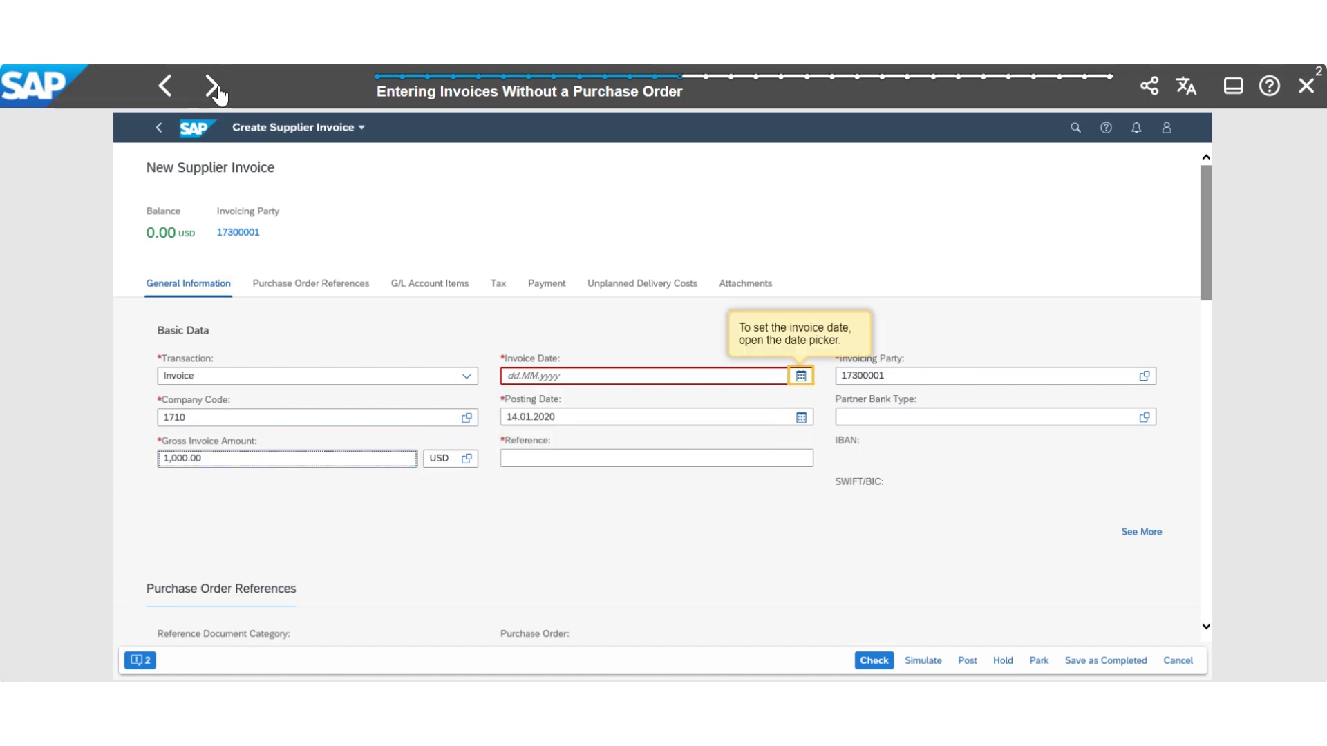
# Advance the tutorial through setting the invoice and posting dates to January 17, 2020 and entering reference 12345
pyautogui.click(218, 91)
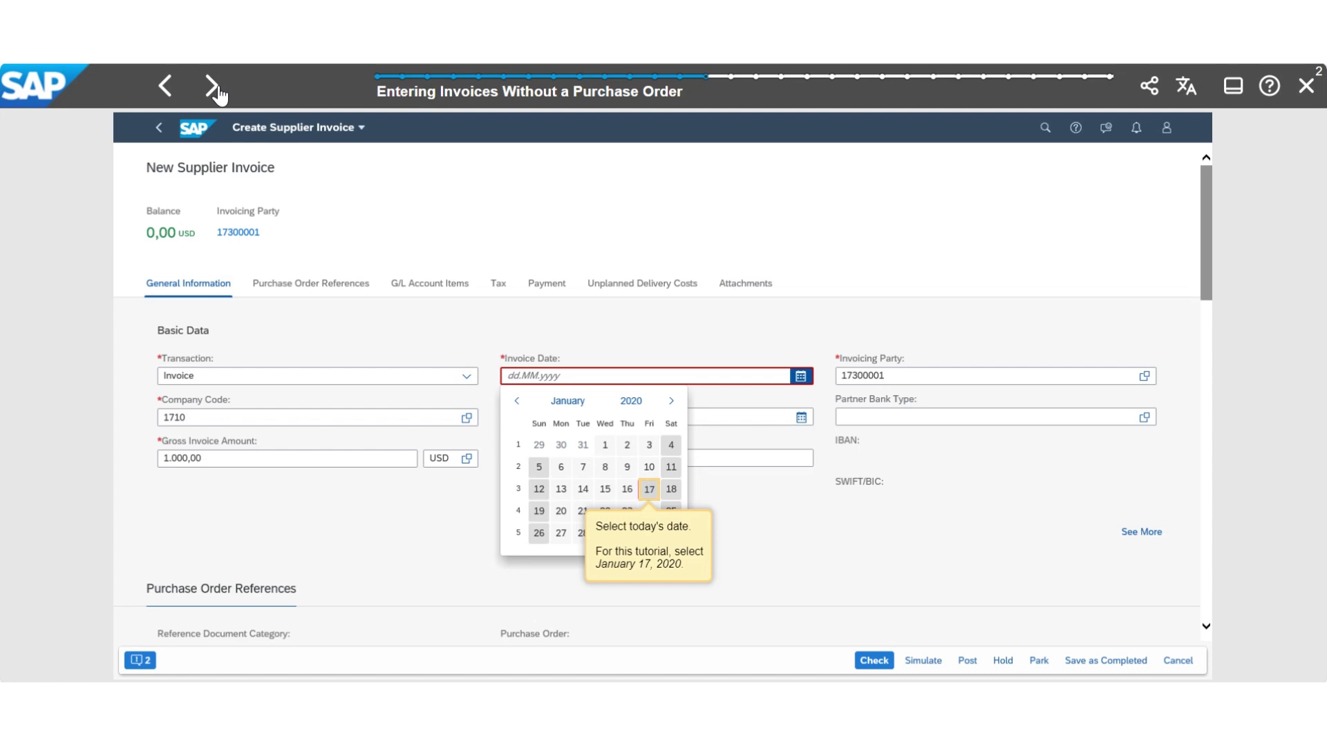
pyautogui.click(218, 92)
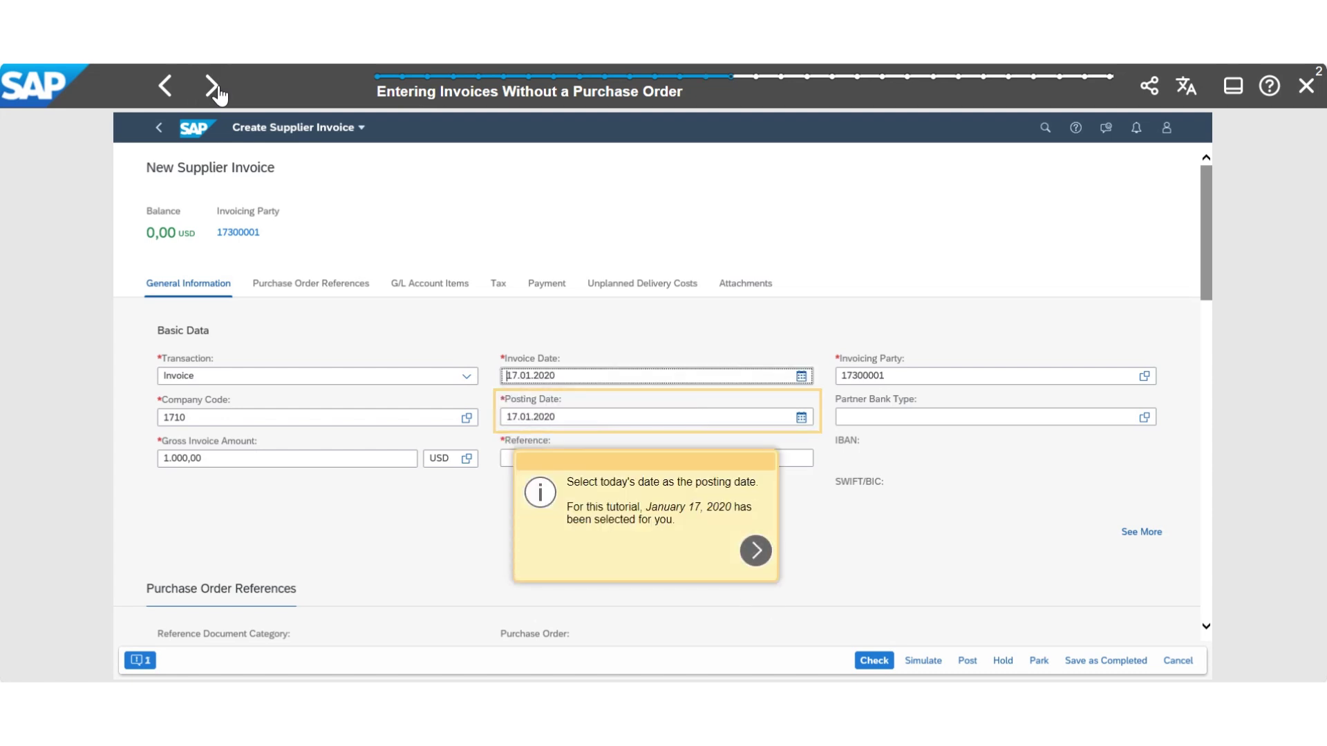
pyautogui.click(218, 91)
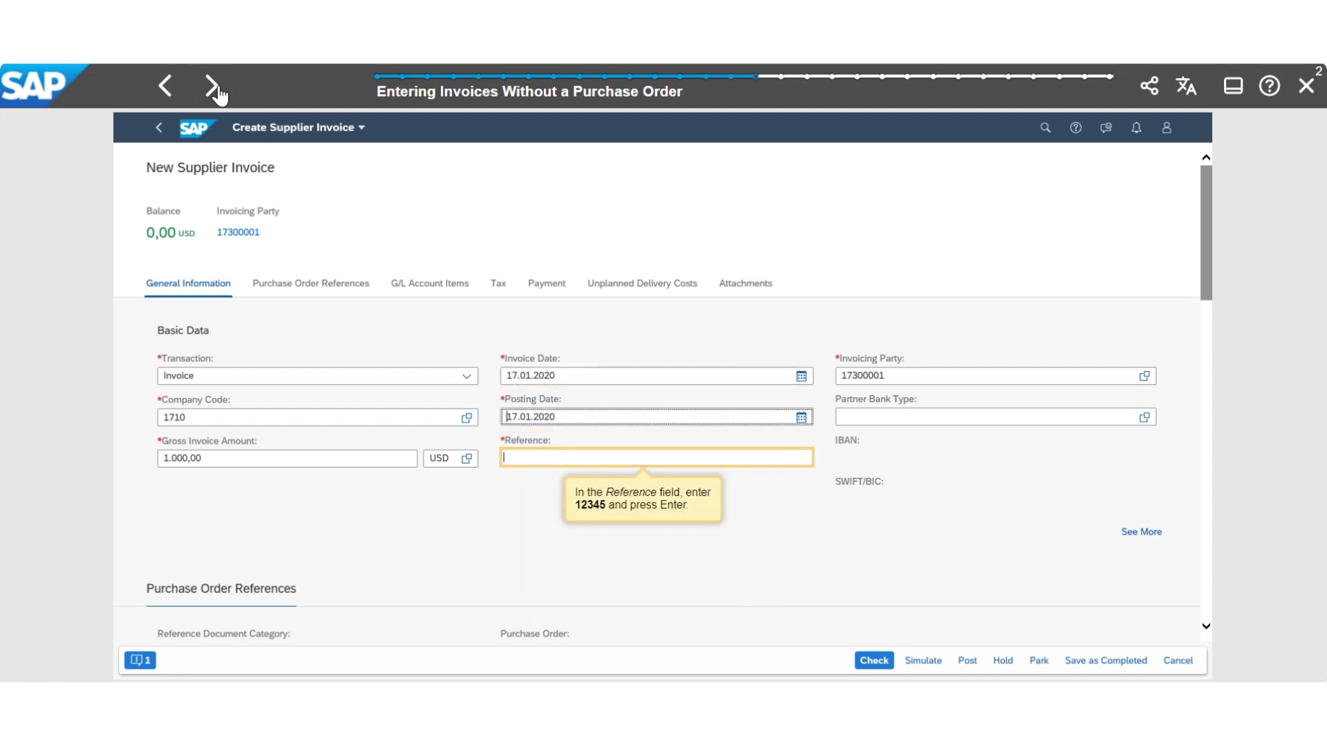
pyautogui.click(218, 92)
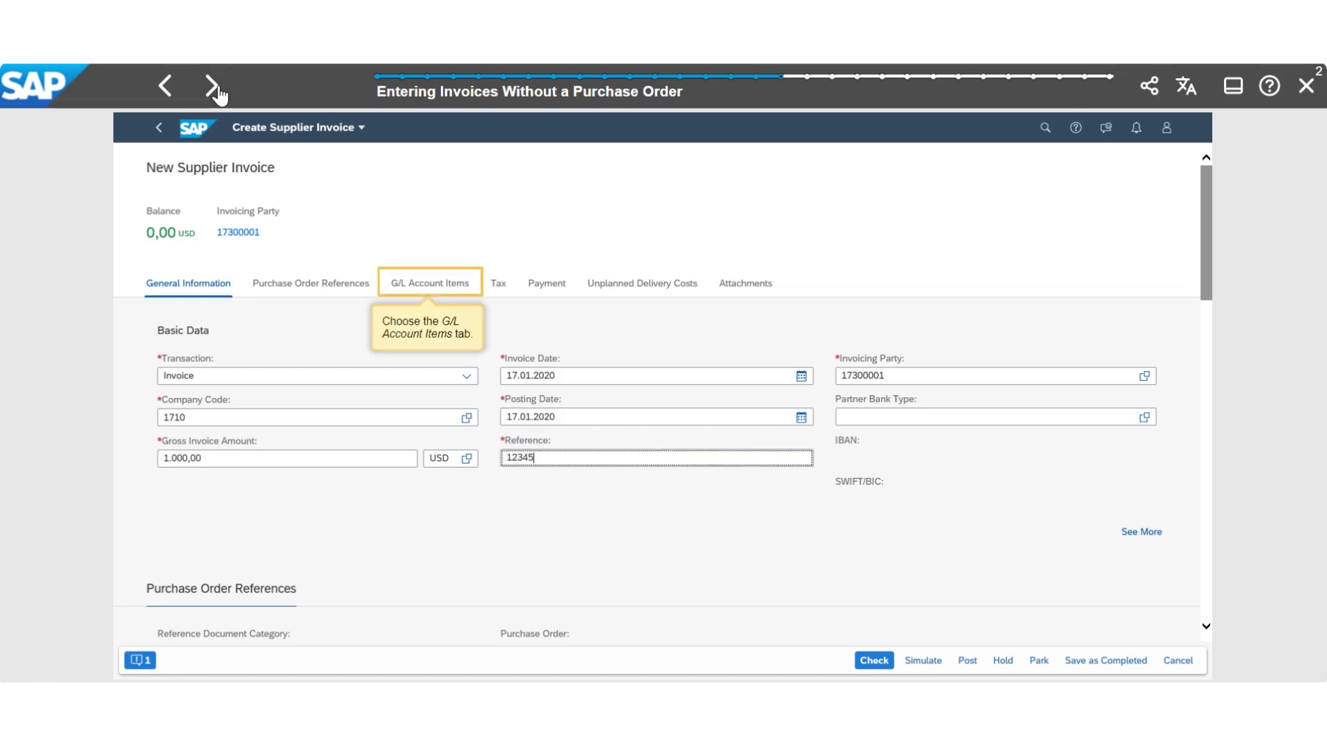
# Advance the tutorial through adding a debit G/L account item with its account number, amount 1000, and cost center 17101101
pyautogui.click(219, 92)
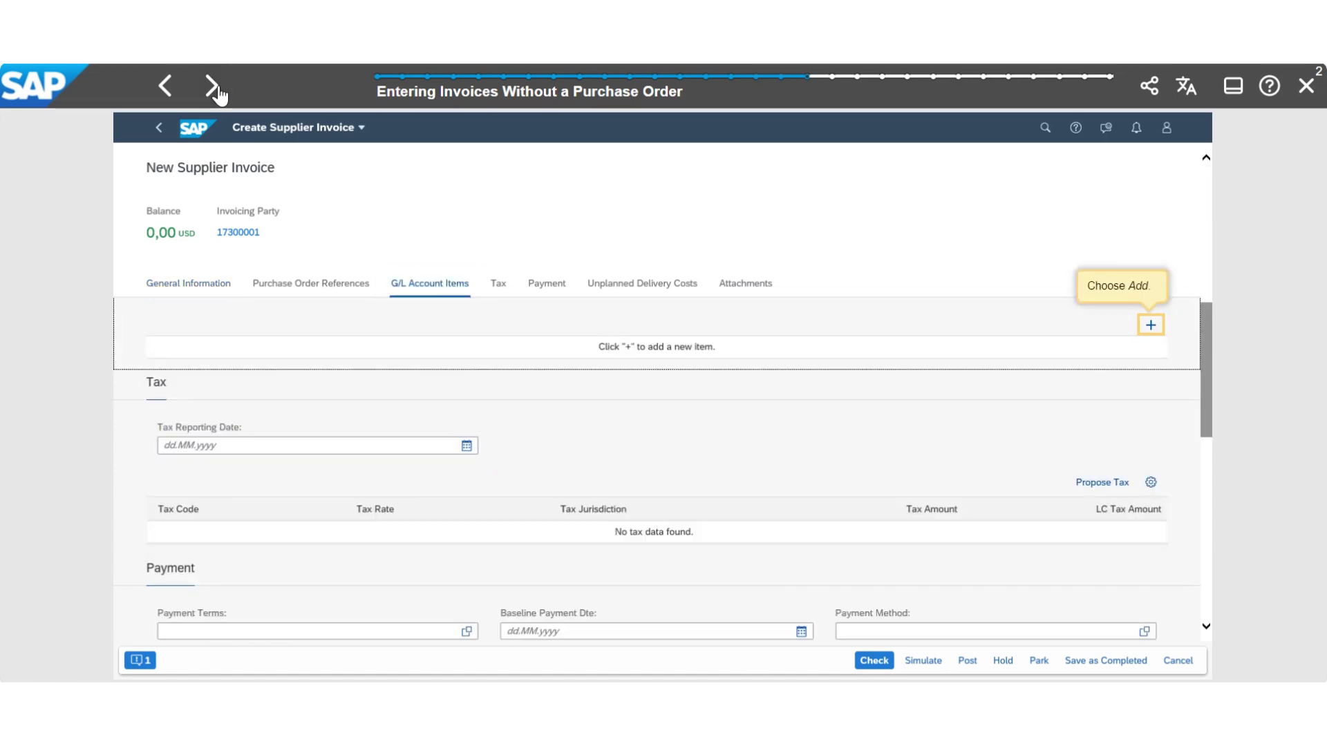
pyautogui.click(218, 91)
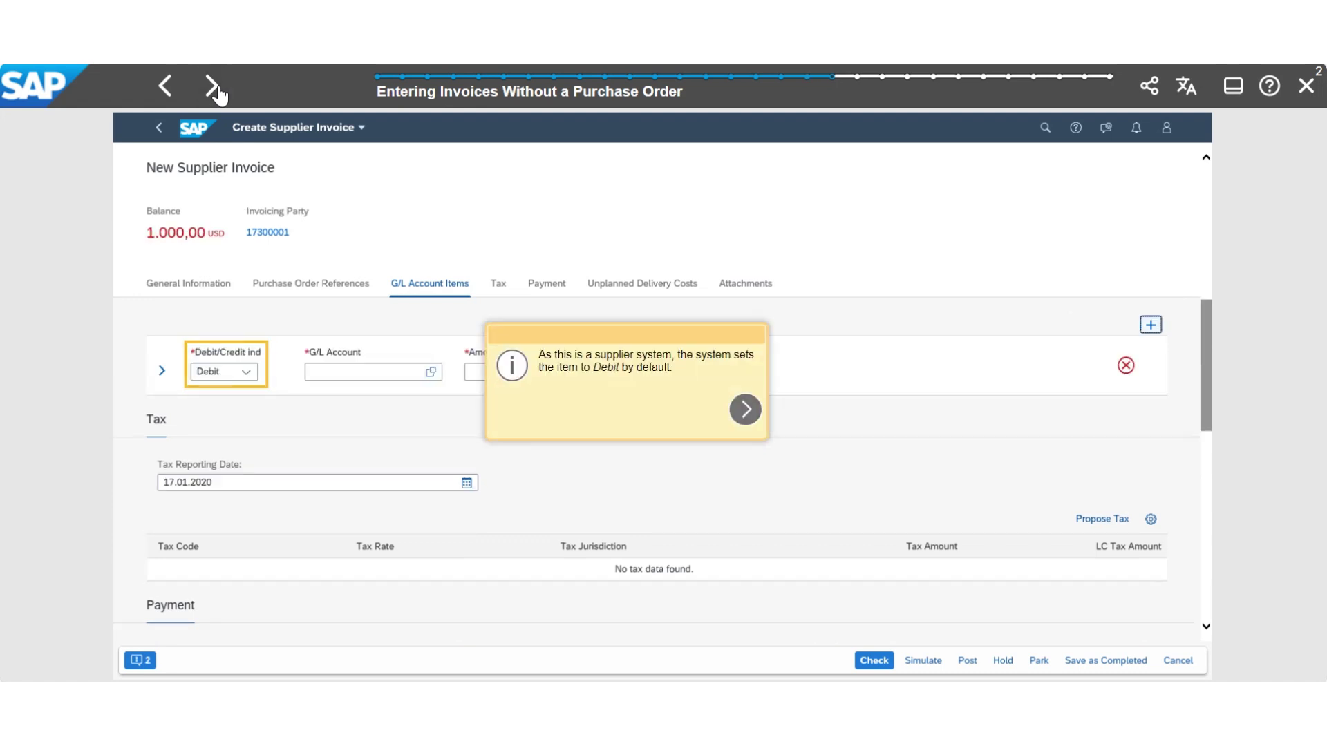
pyautogui.click(218, 92)
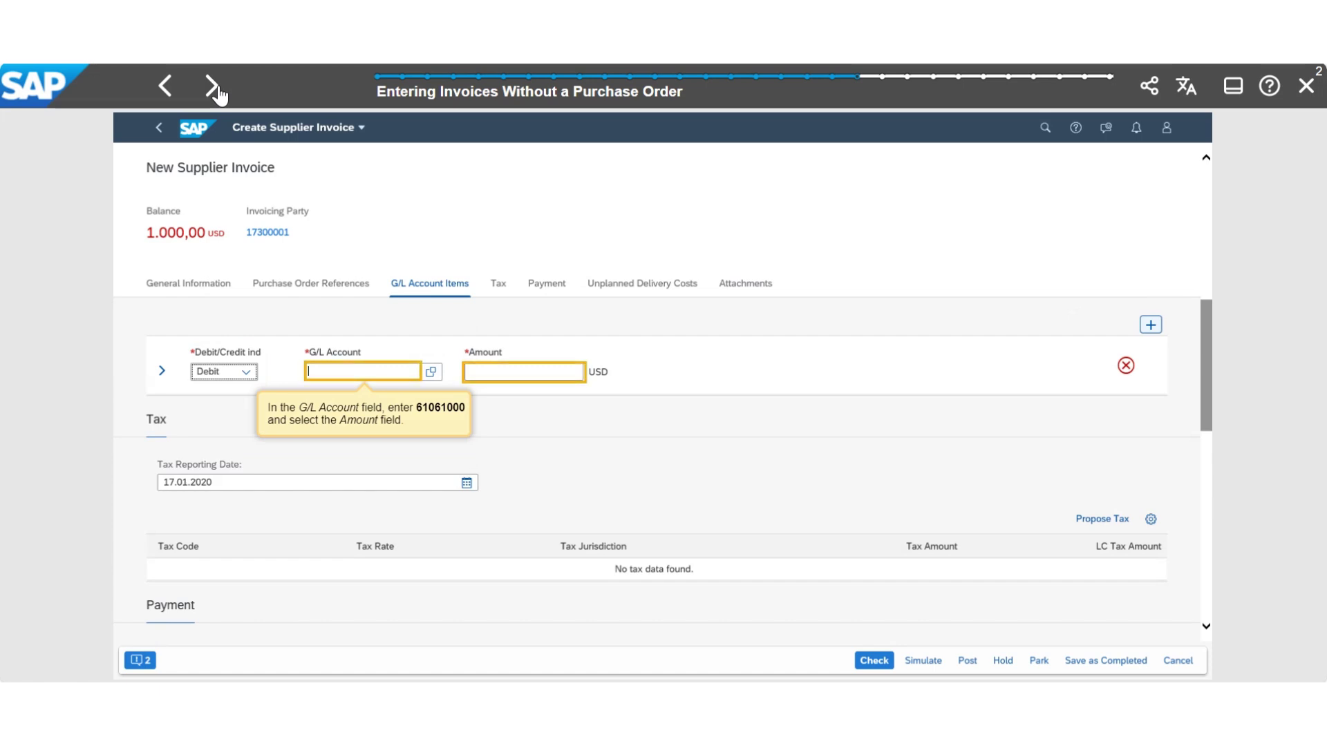
pyautogui.click(218, 91)
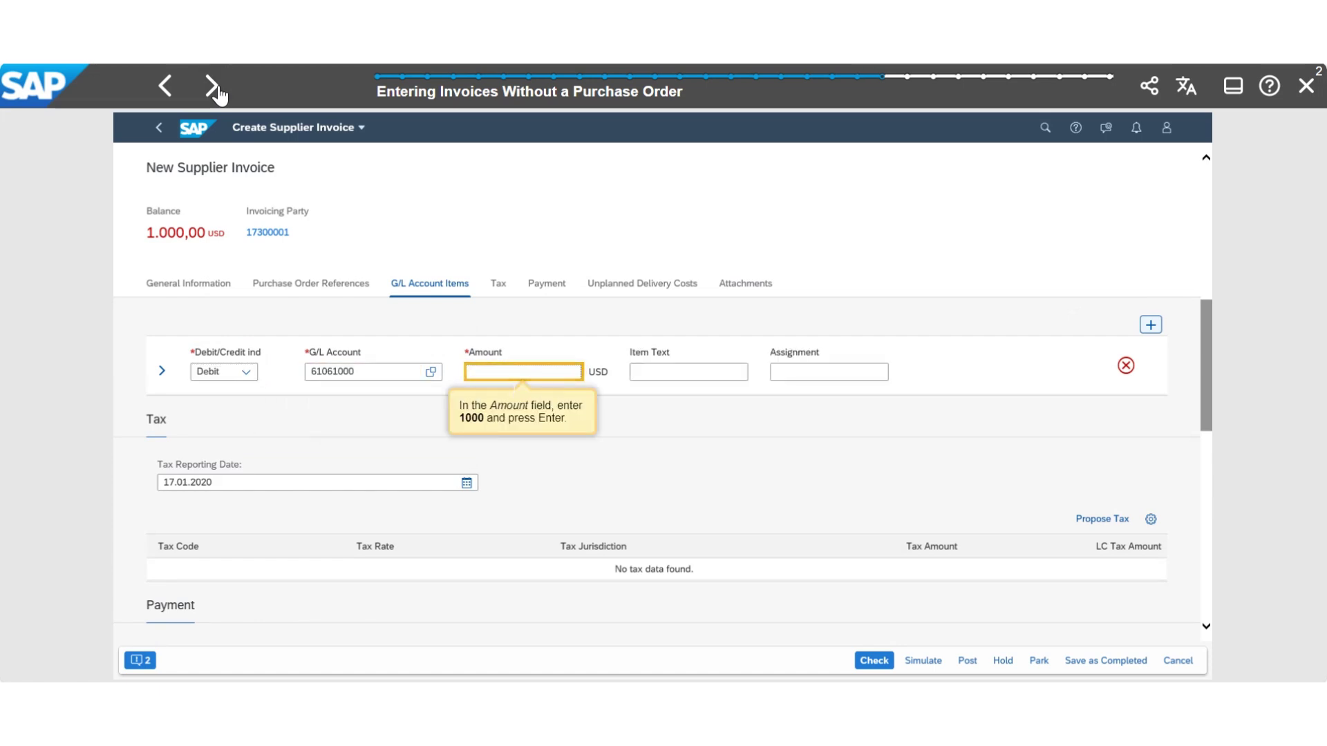
pyautogui.click(218, 91)
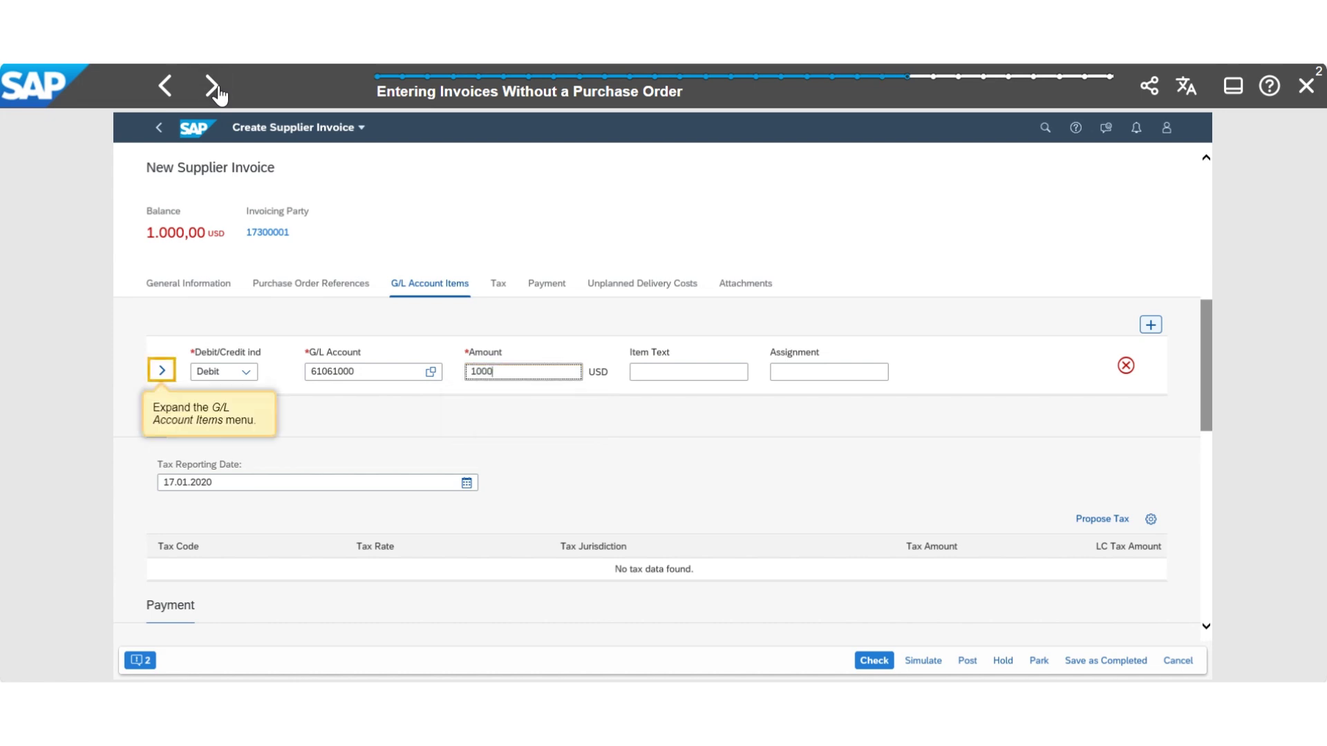
pyautogui.click(218, 91)
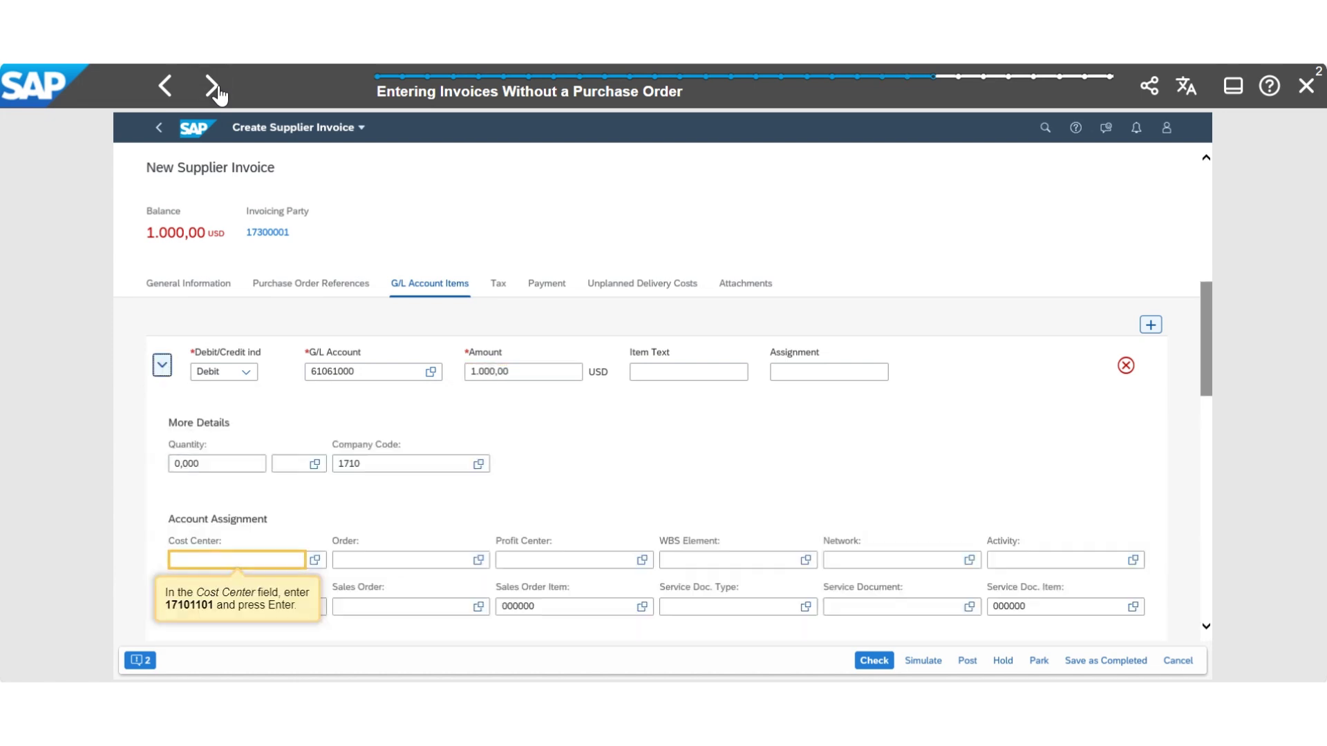
pyautogui.click(219, 91)
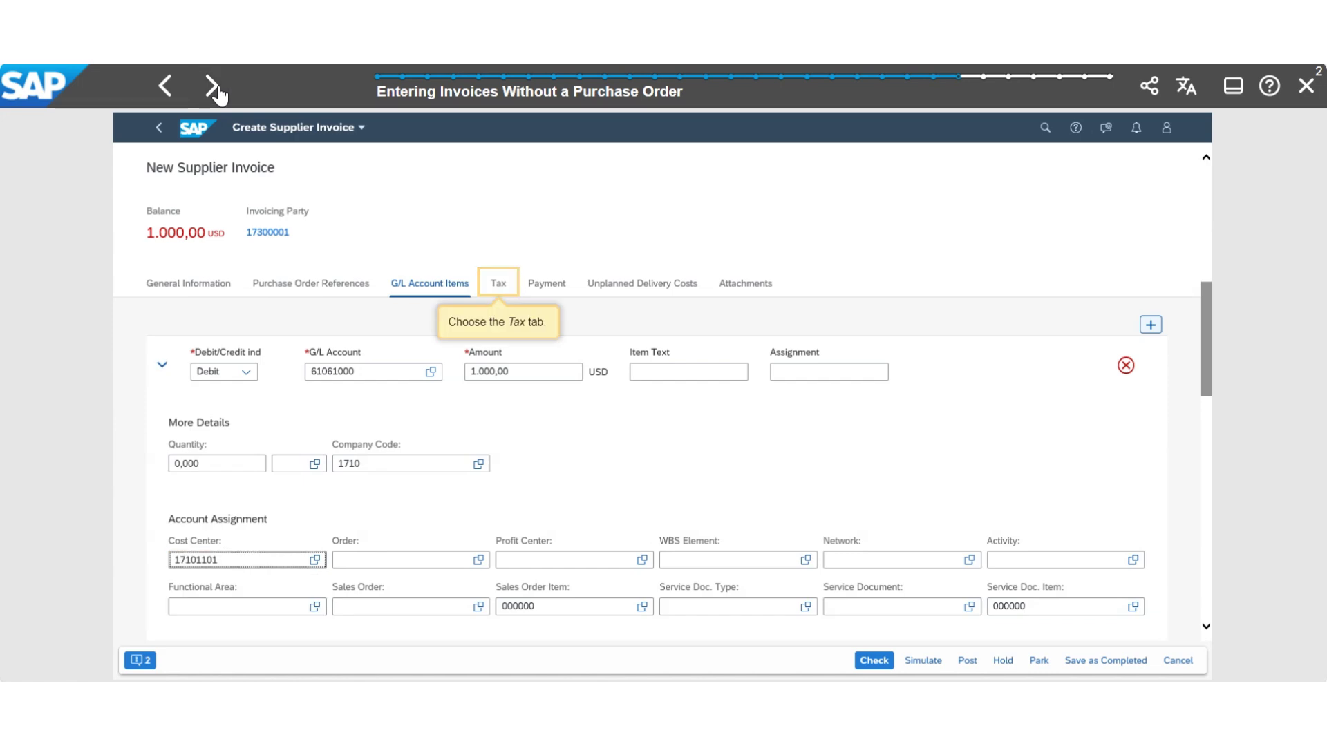
# Advance the tutorial through proposing tax, posting the supplier invoice, and declining to create another invoice
pyautogui.click(219, 91)
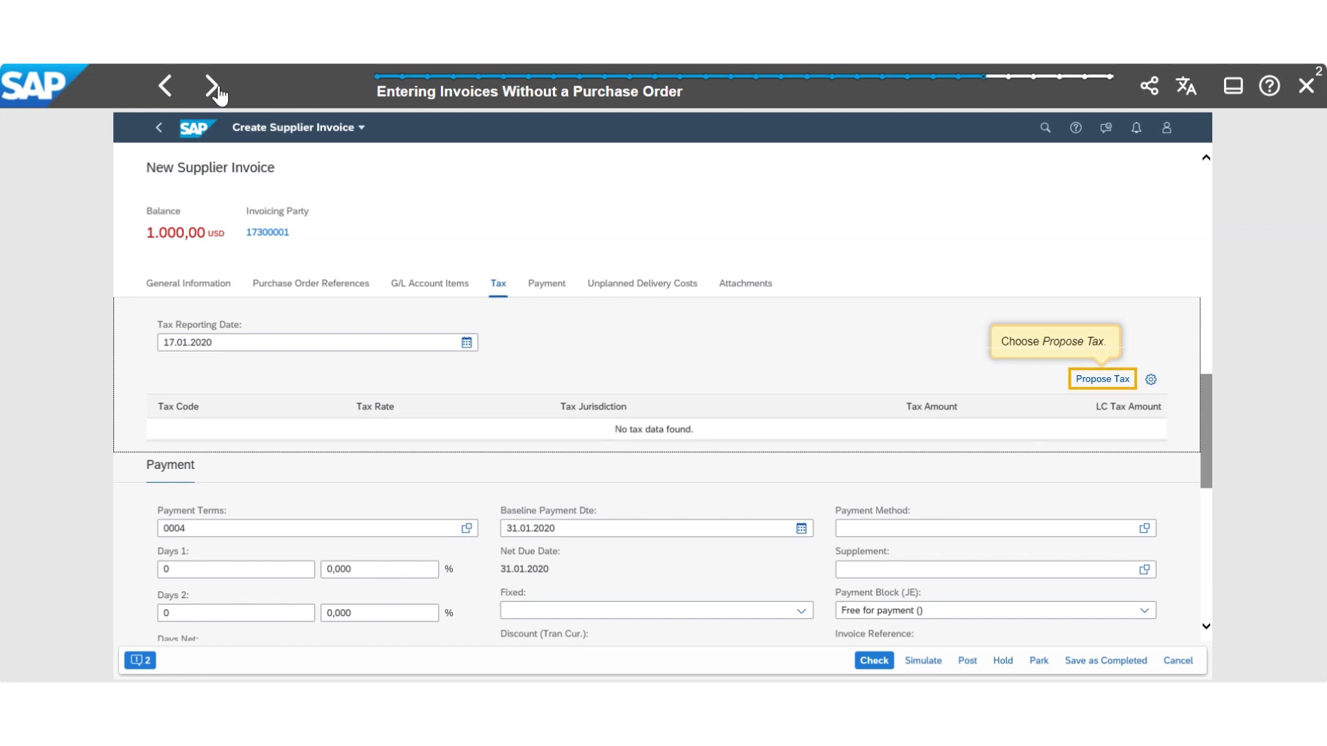
pyautogui.click(219, 91)
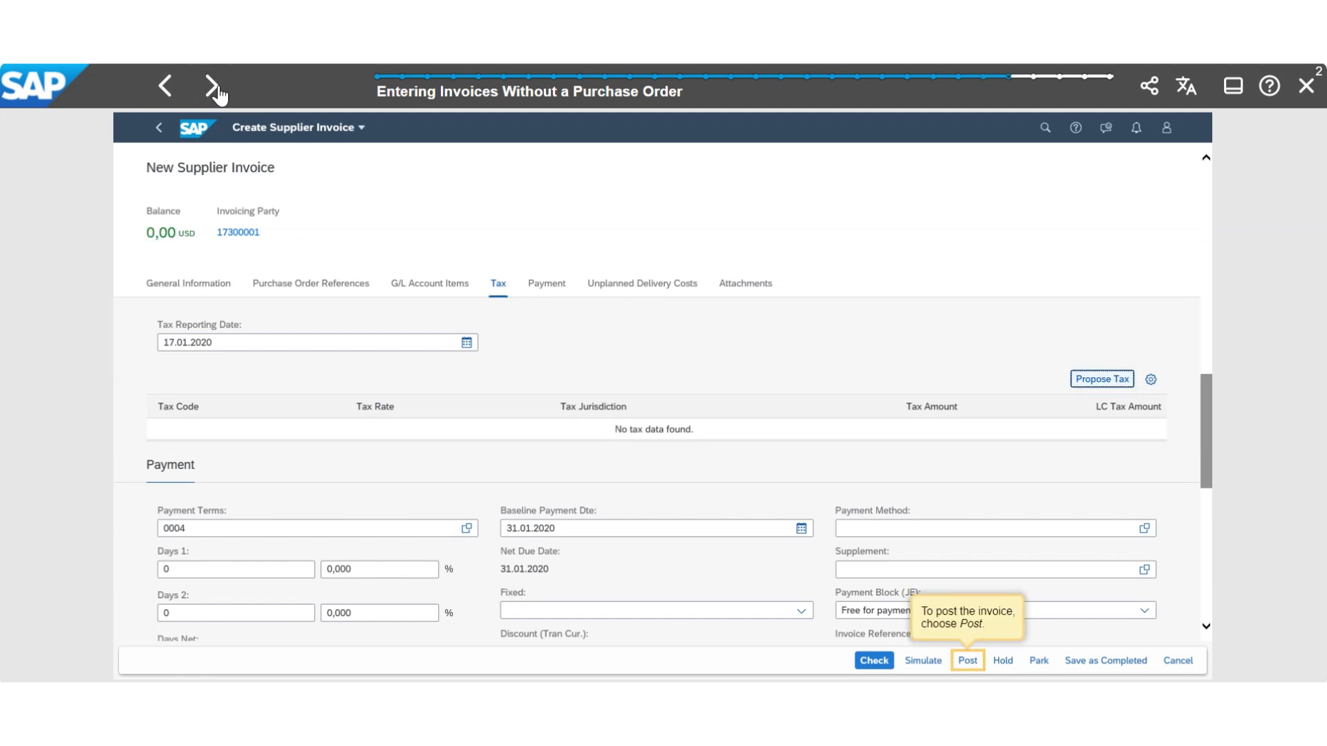
pyautogui.click(218, 91)
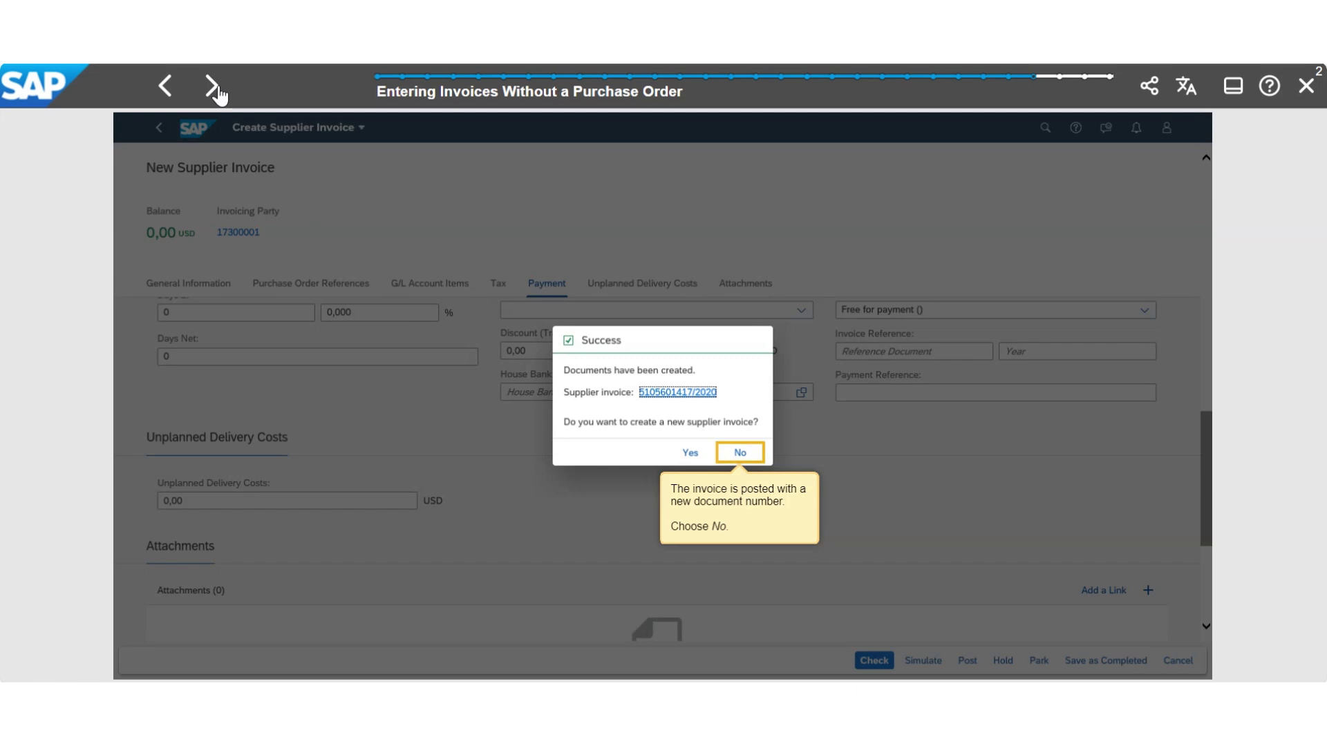
pyautogui.click(219, 92)
# Finish the tutorial's return to the launchpad and exit the tutorial, setting it to complete
pyautogui.click(219, 91)
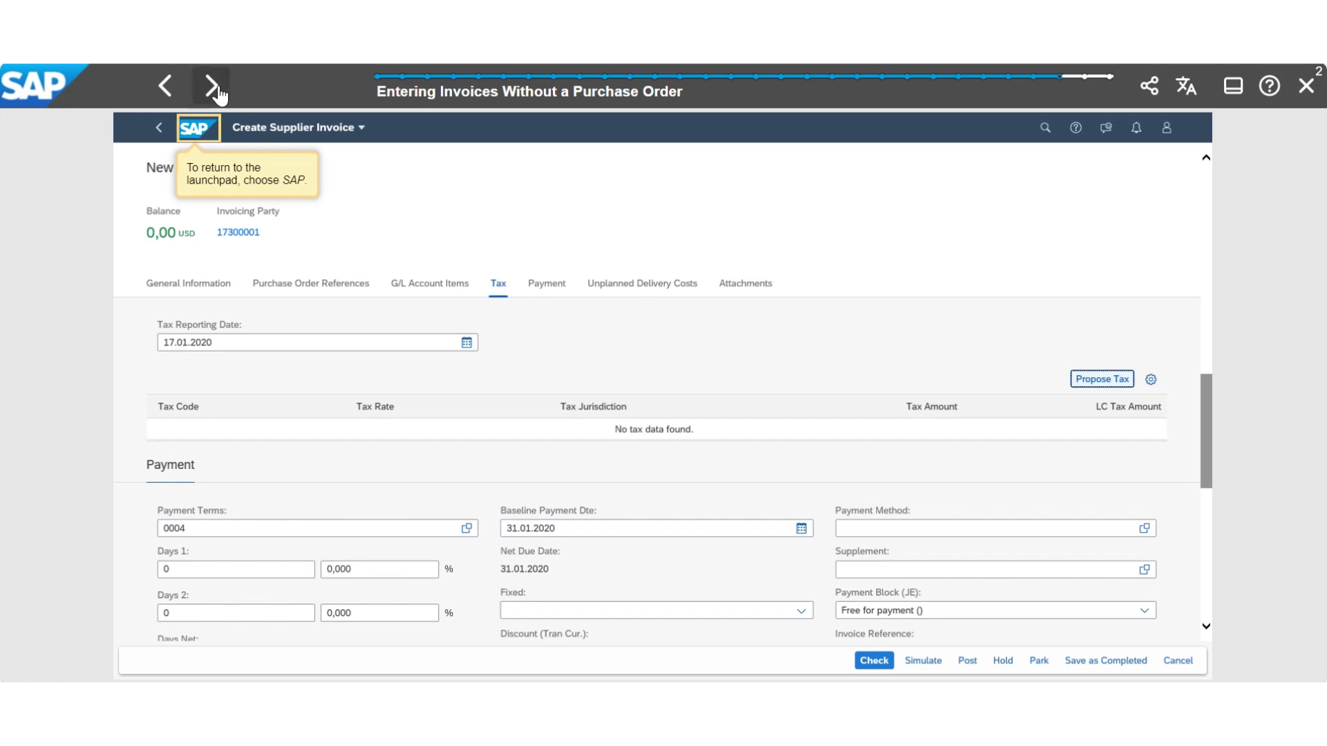
pyautogui.click(219, 91)
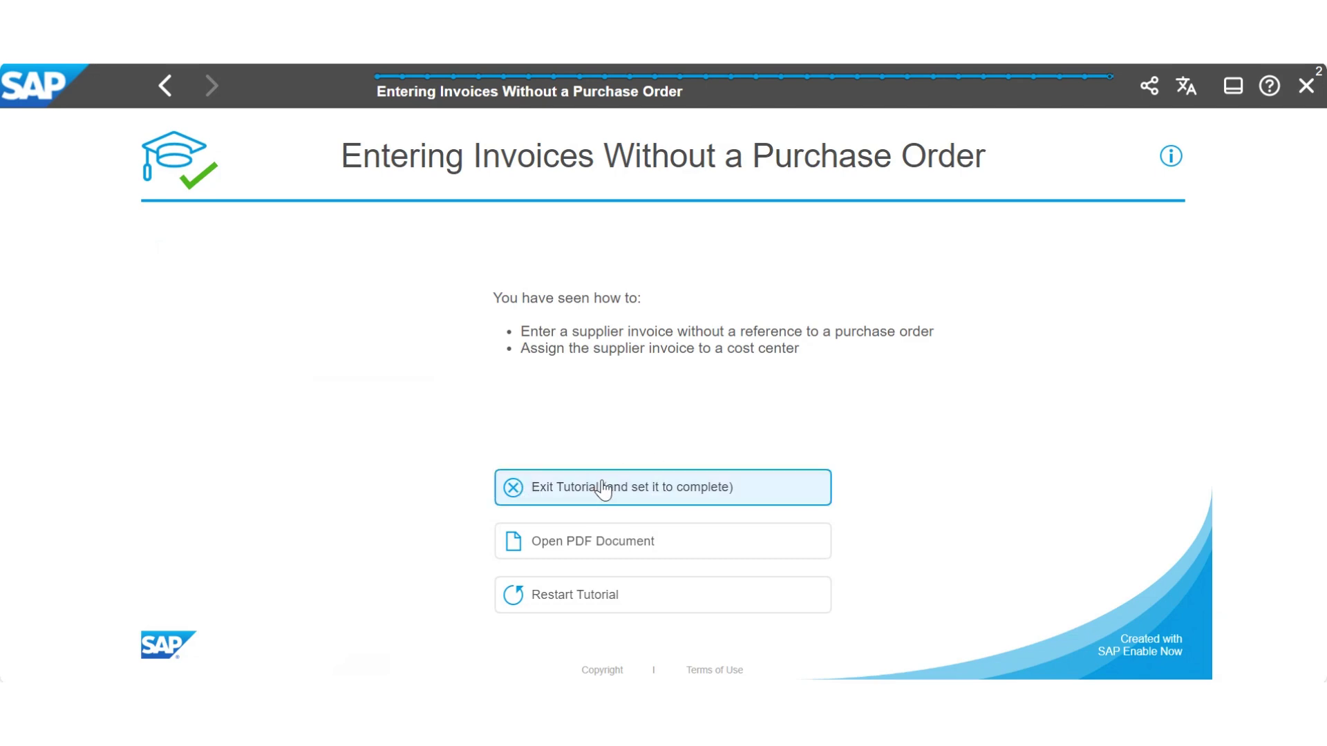
pyautogui.click(535, 496)
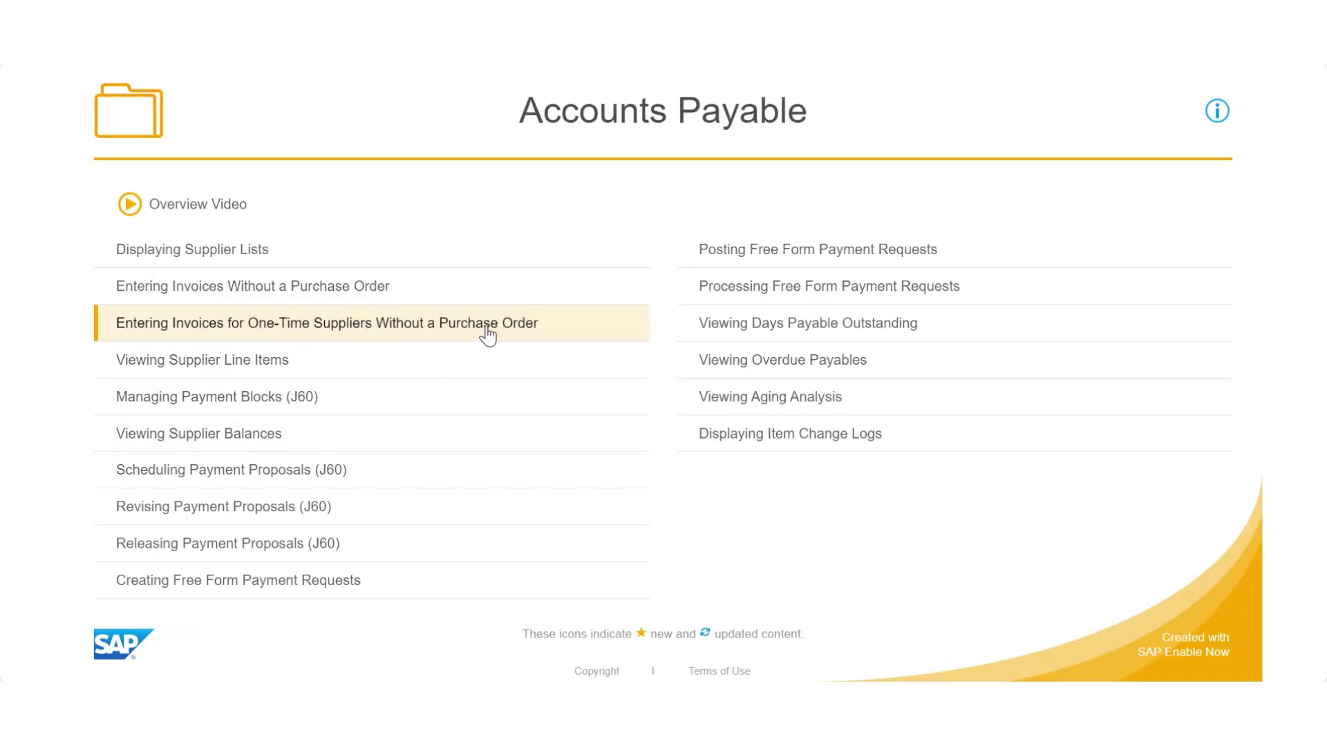
# Start the tutorial Entering Invoices for One-Time Suppliers Without a Purchase Order and advance it through confirming company code 1710
pyautogui.click(356, 334)
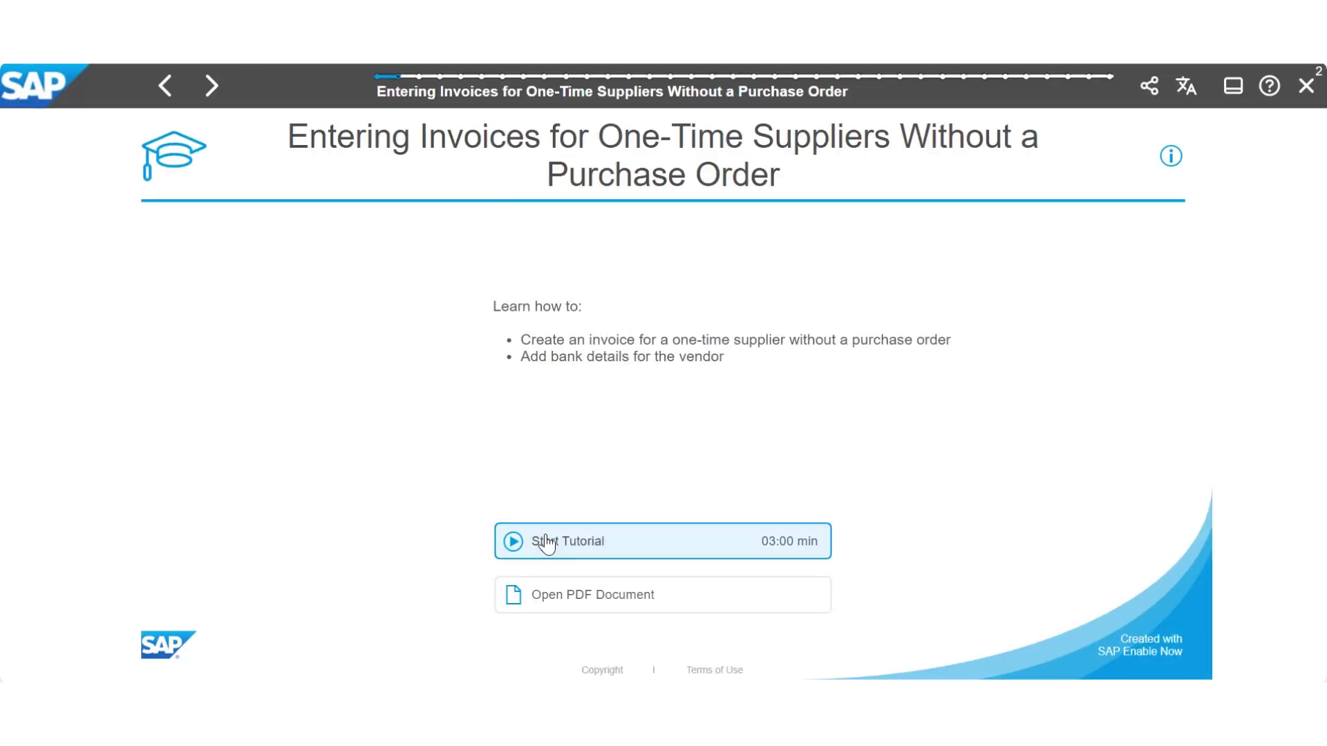
pyautogui.click(546, 539)
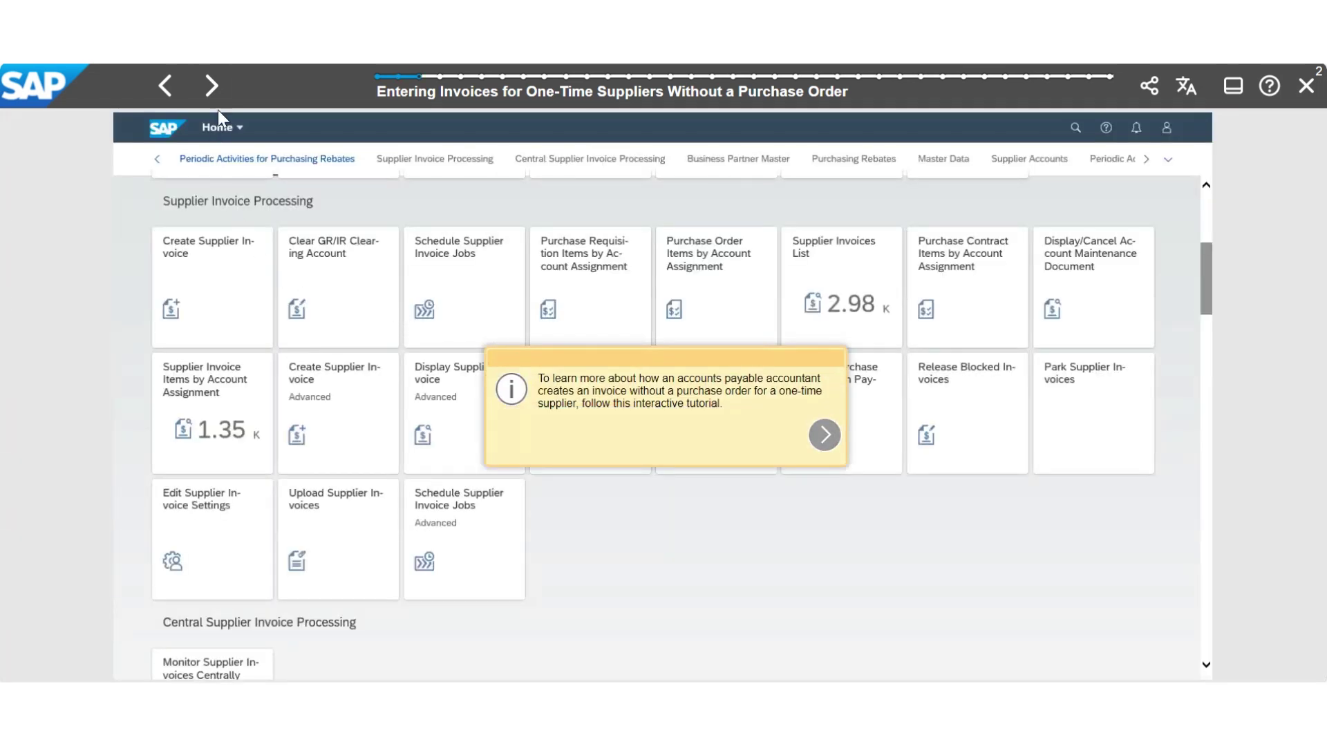
pyautogui.click(212, 87)
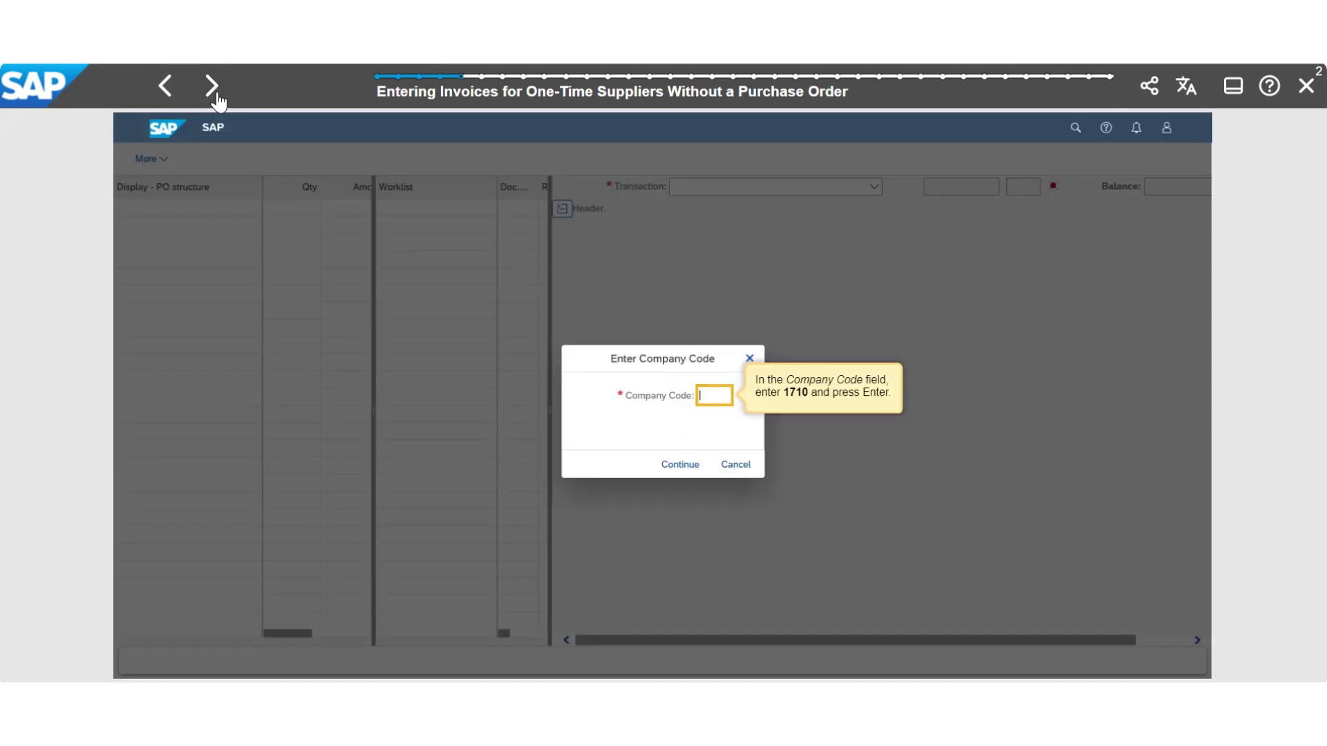
pyautogui.click(215, 95)
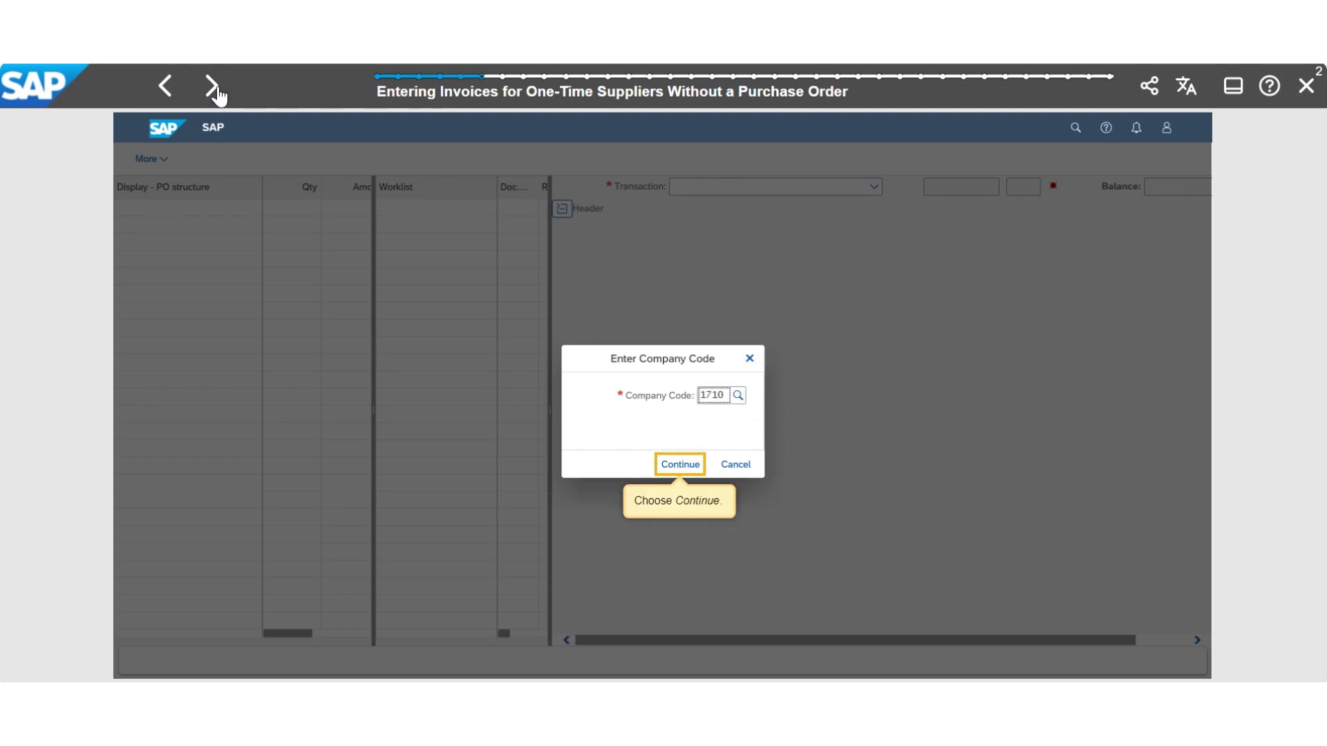
pyautogui.click(215, 96)
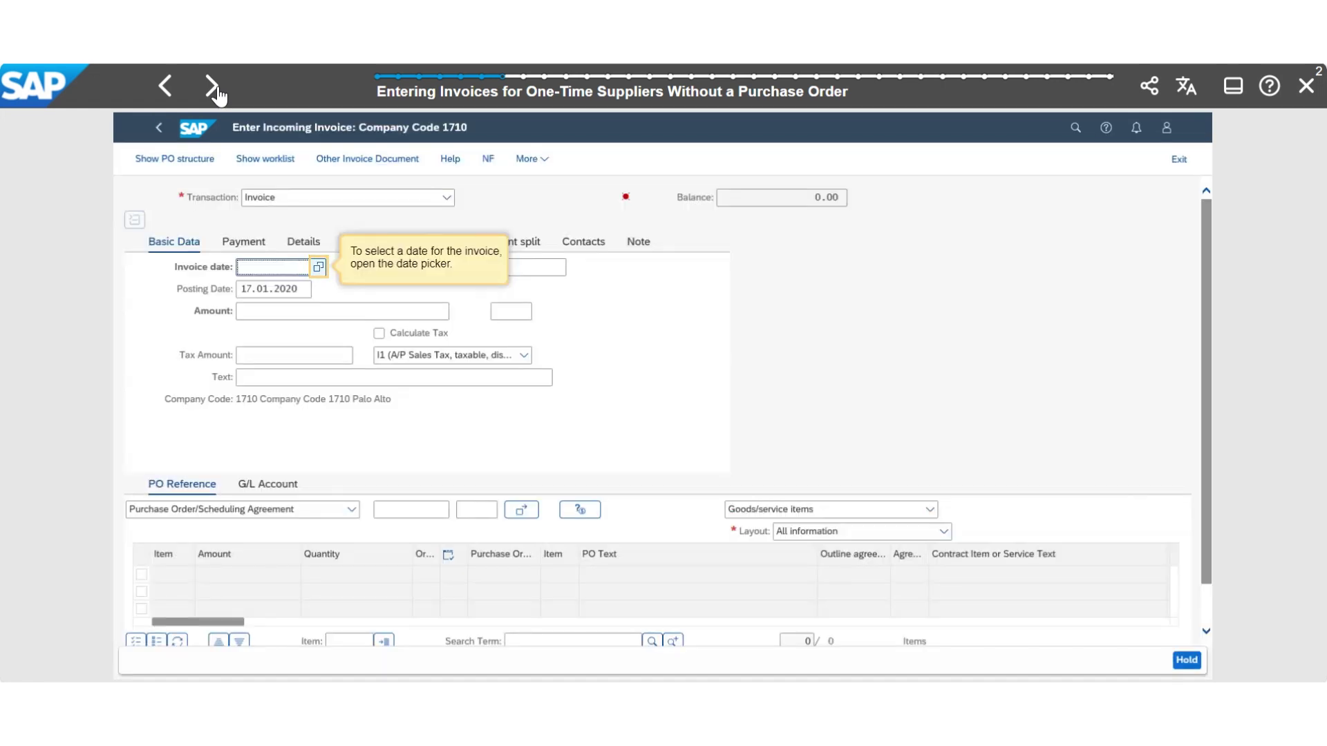
# Advance the one-time supplier tutorial through setting the invoice date and posting date to 17.01.2020
pyautogui.click(213, 88)
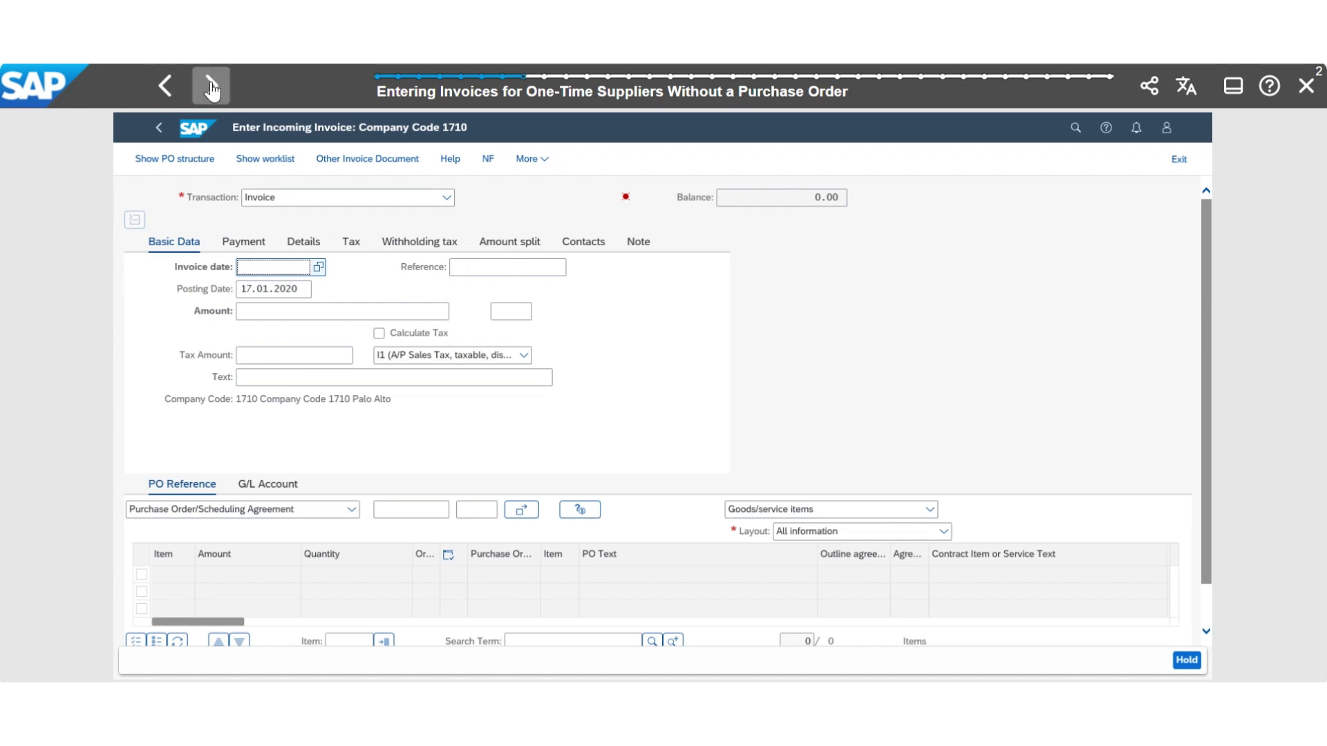
pyautogui.click(216, 97)
pyautogui.click(215, 97)
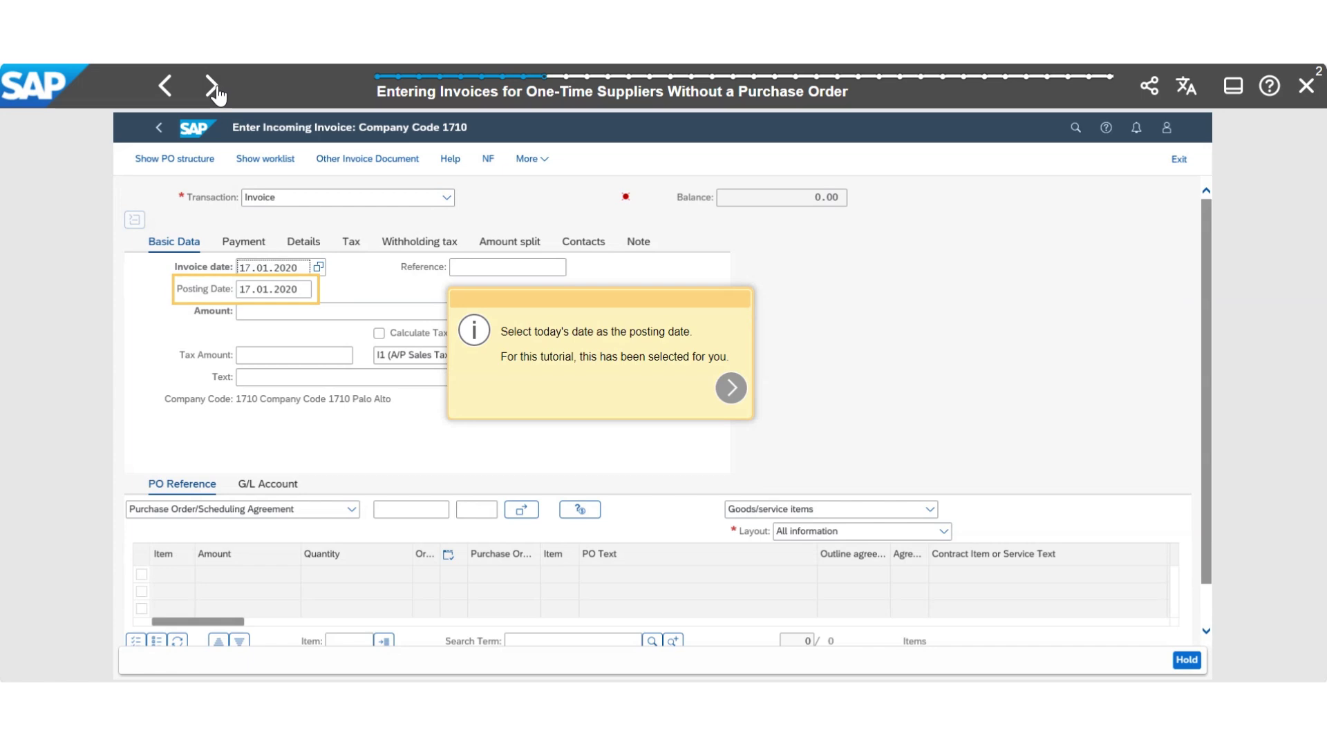
pyautogui.click(214, 95)
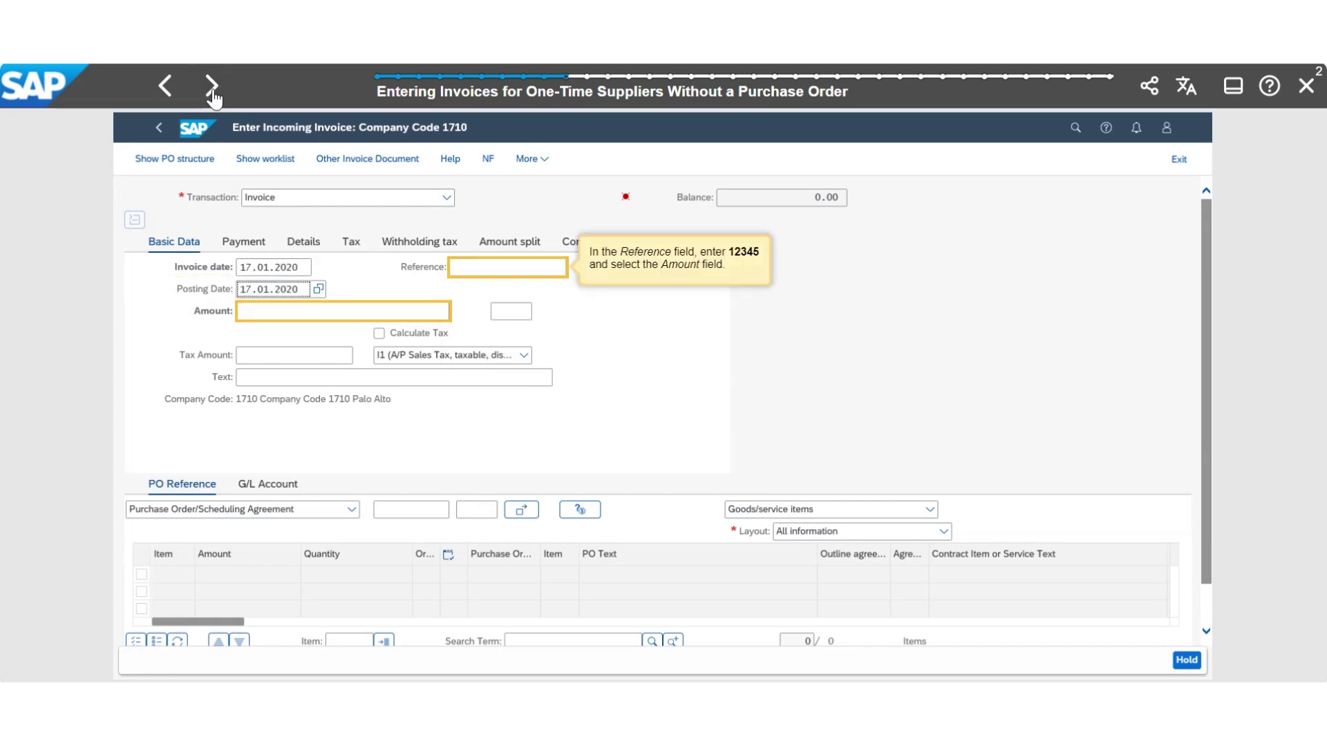
# Advance the one-time supplier tutorial through entering reference 12345 and an invoice amount of 1000 USD
pyautogui.click(214, 97)
pyautogui.click(214, 97)
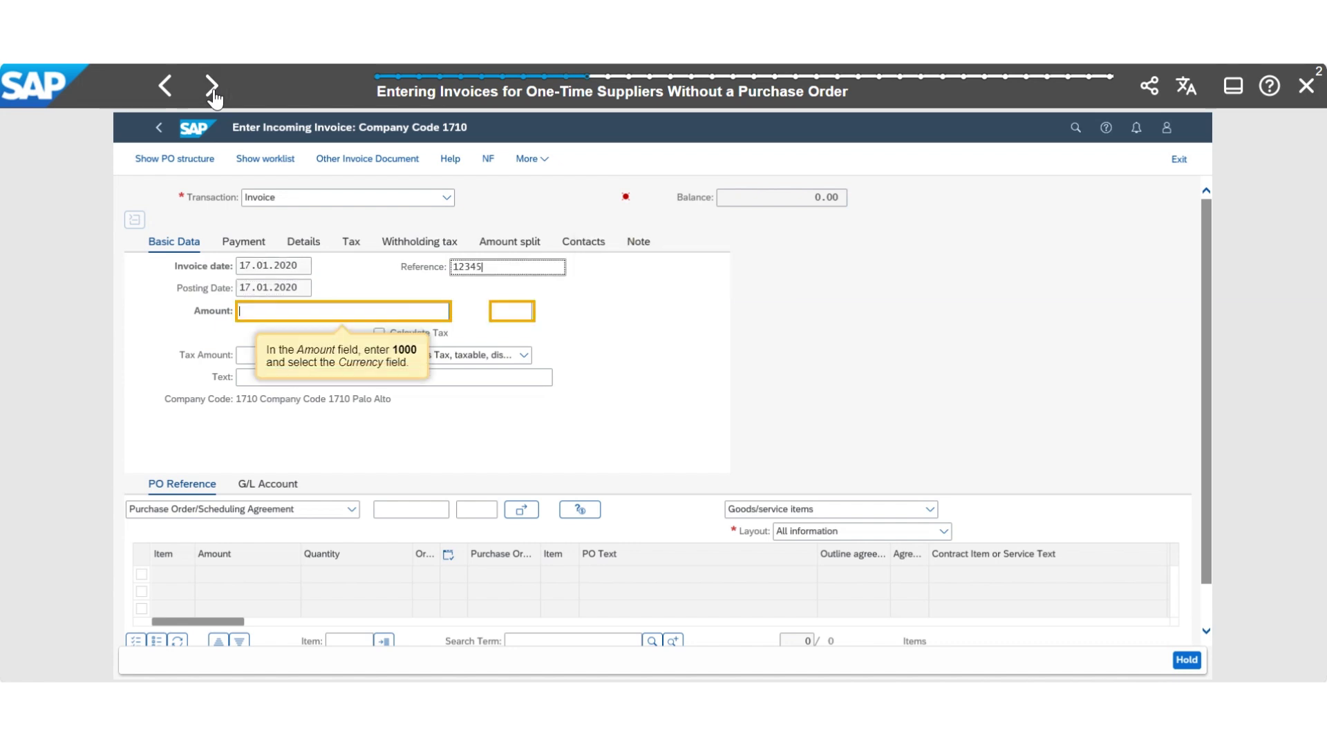
pyautogui.click(214, 97)
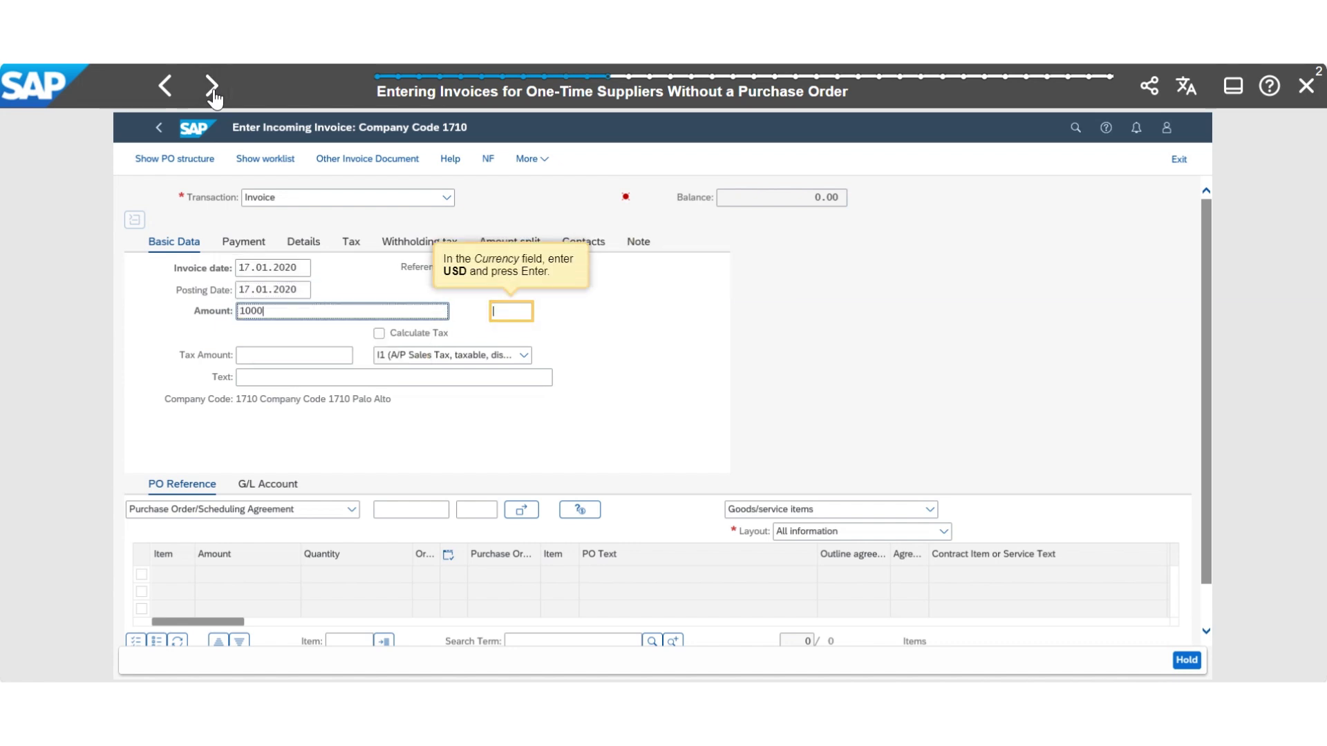
pyautogui.click(214, 97)
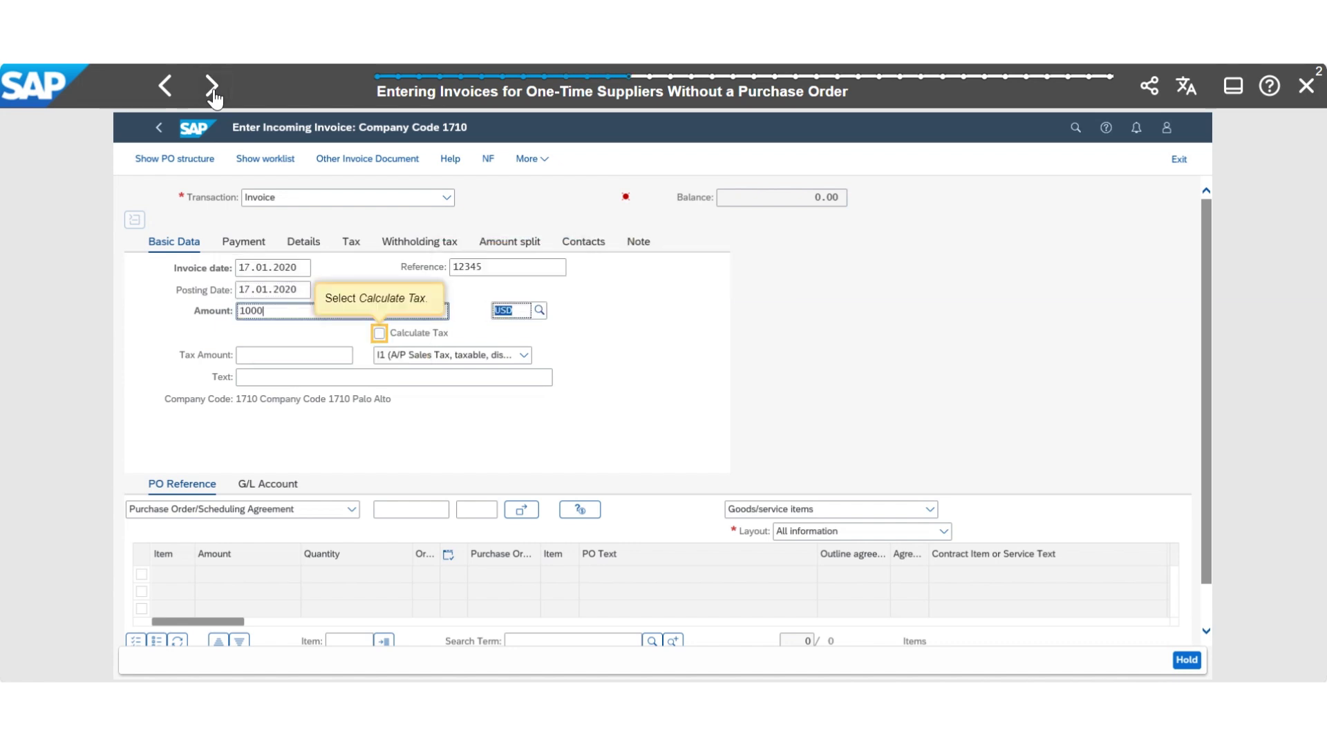
# Advance the tutorial through enabling Calculate Tax and selecting a tax rate for the invoice
pyautogui.click(215, 97)
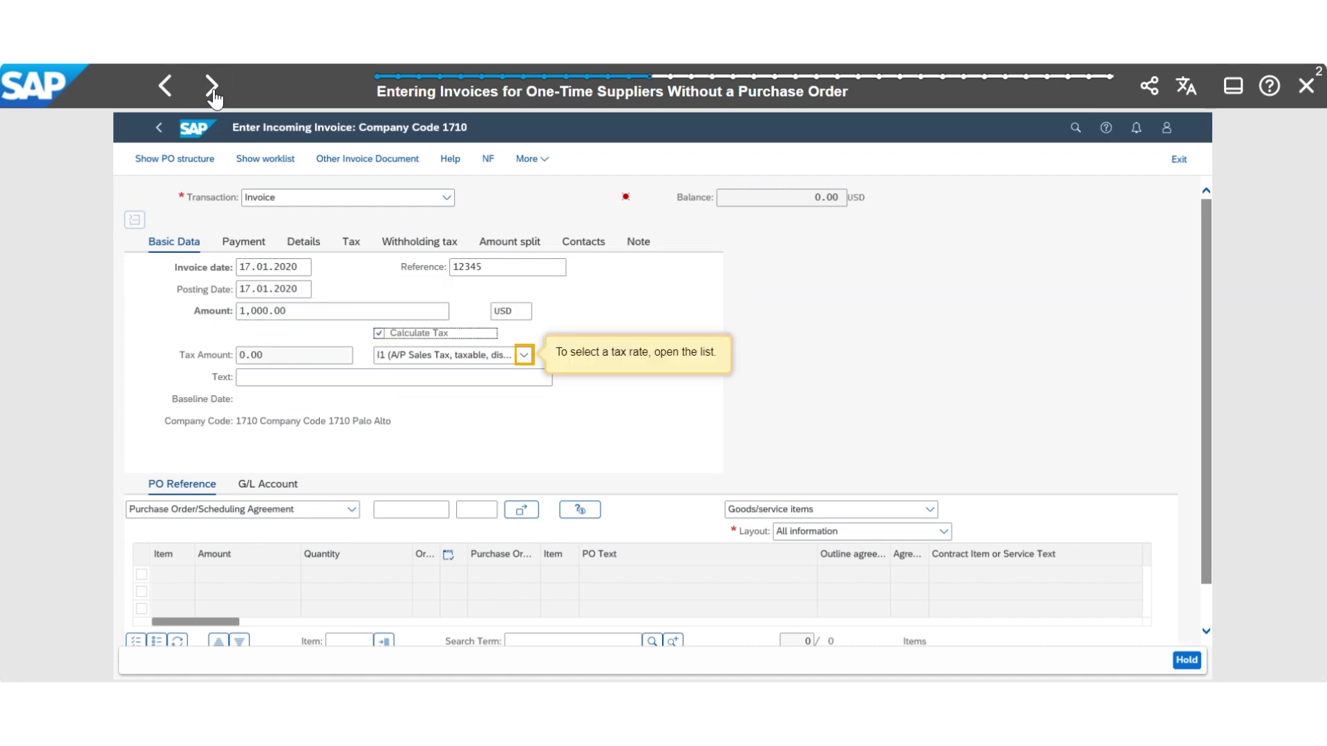
pyautogui.click(214, 97)
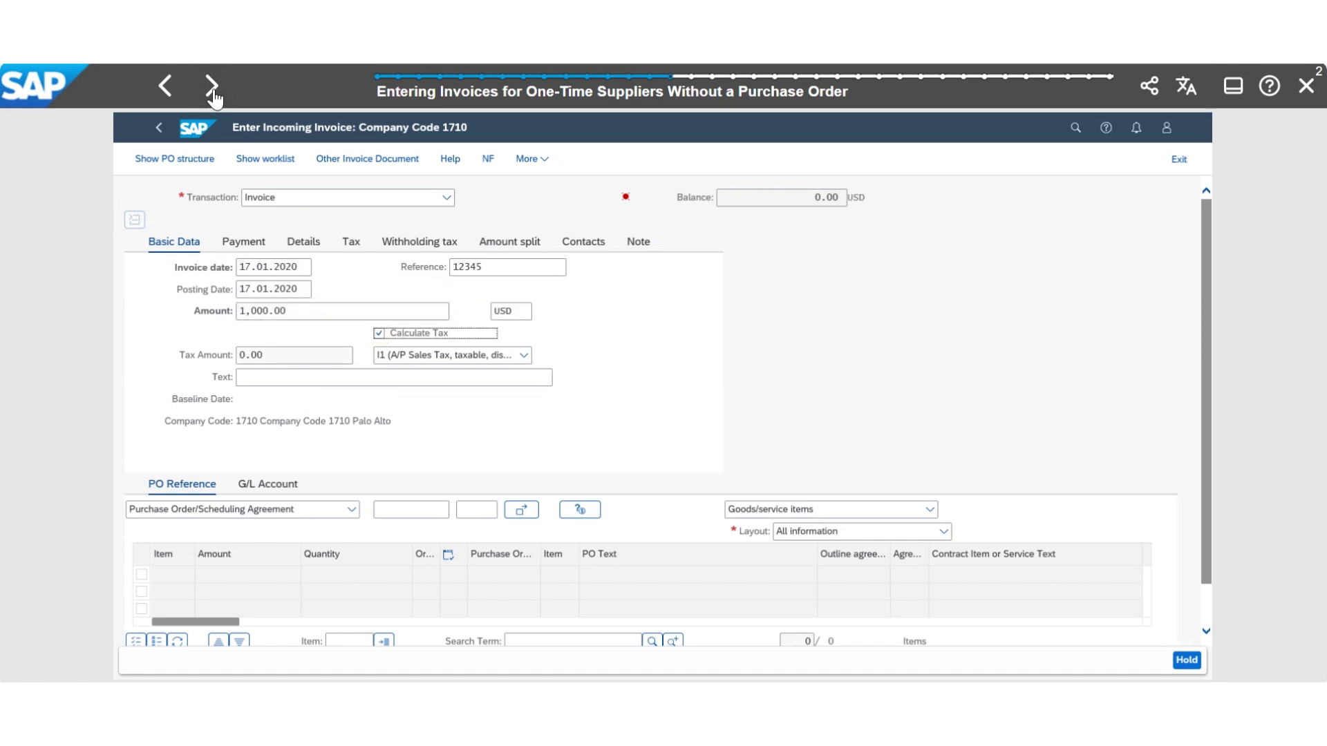
pyautogui.click(214, 97)
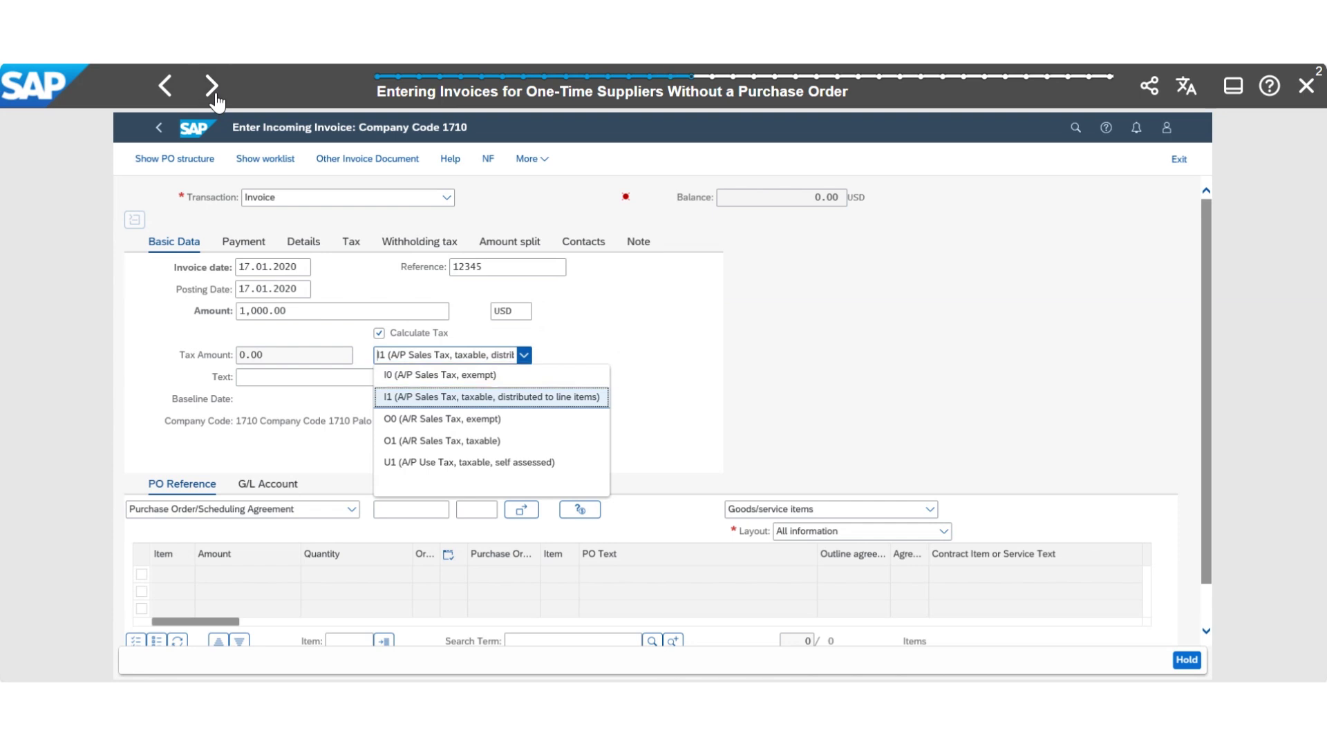
pyautogui.click(215, 98)
# Advance the tutorial through setting the payment baseline date to 17.01.2020 and the payment terms to 0001
pyautogui.click(219, 97)
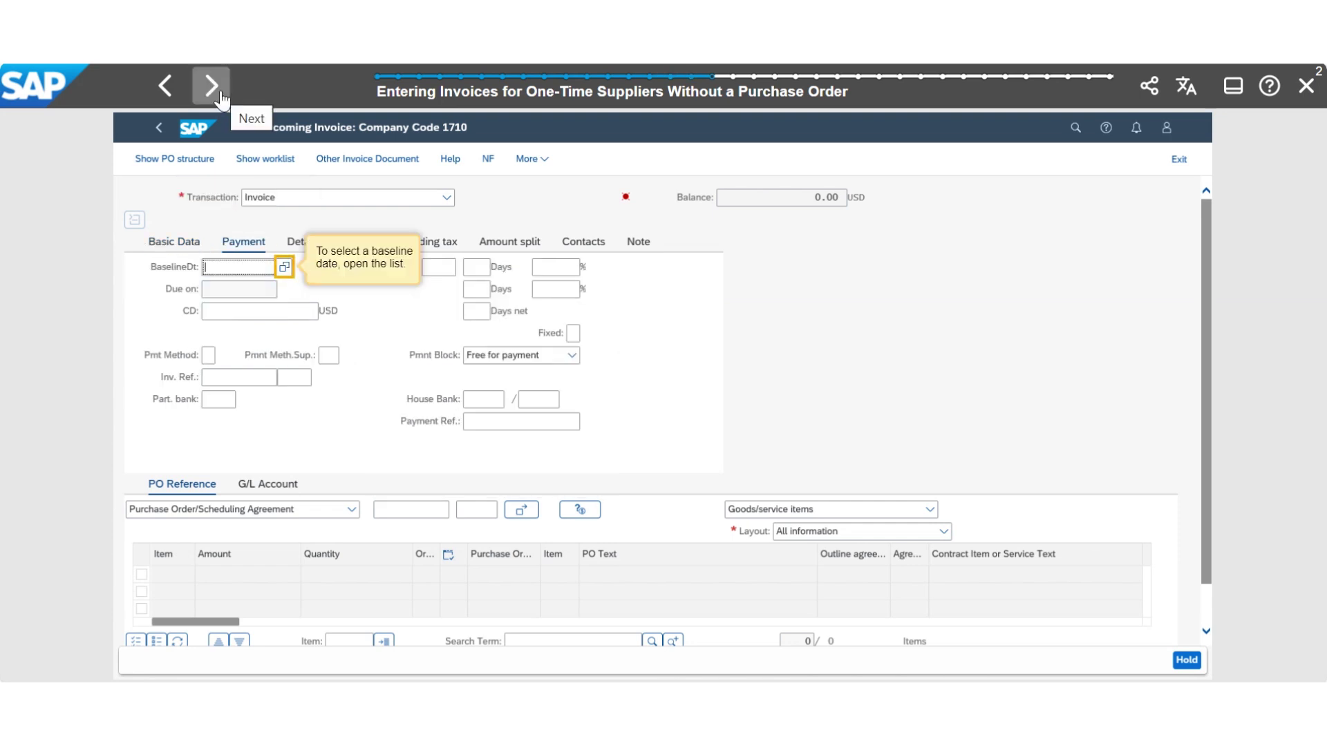
pyautogui.click(219, 97)
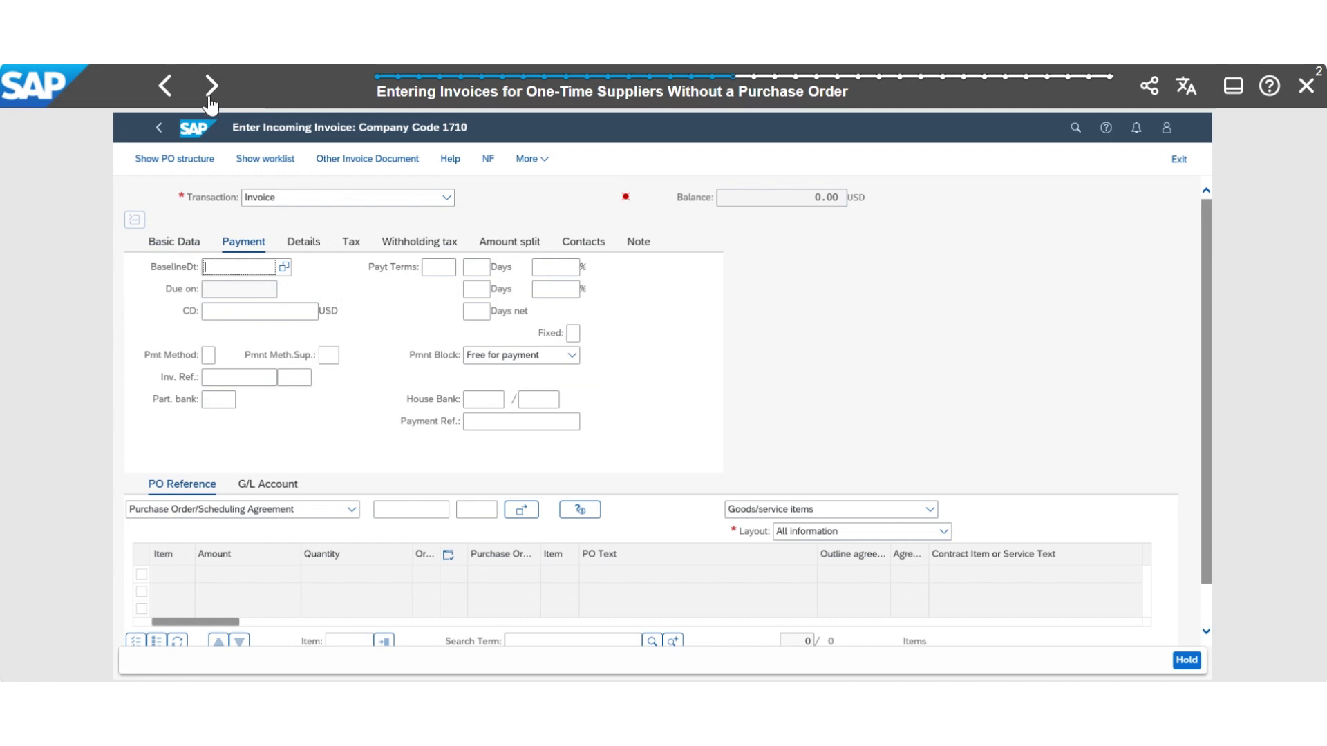
pyautogui.click(214, 96)
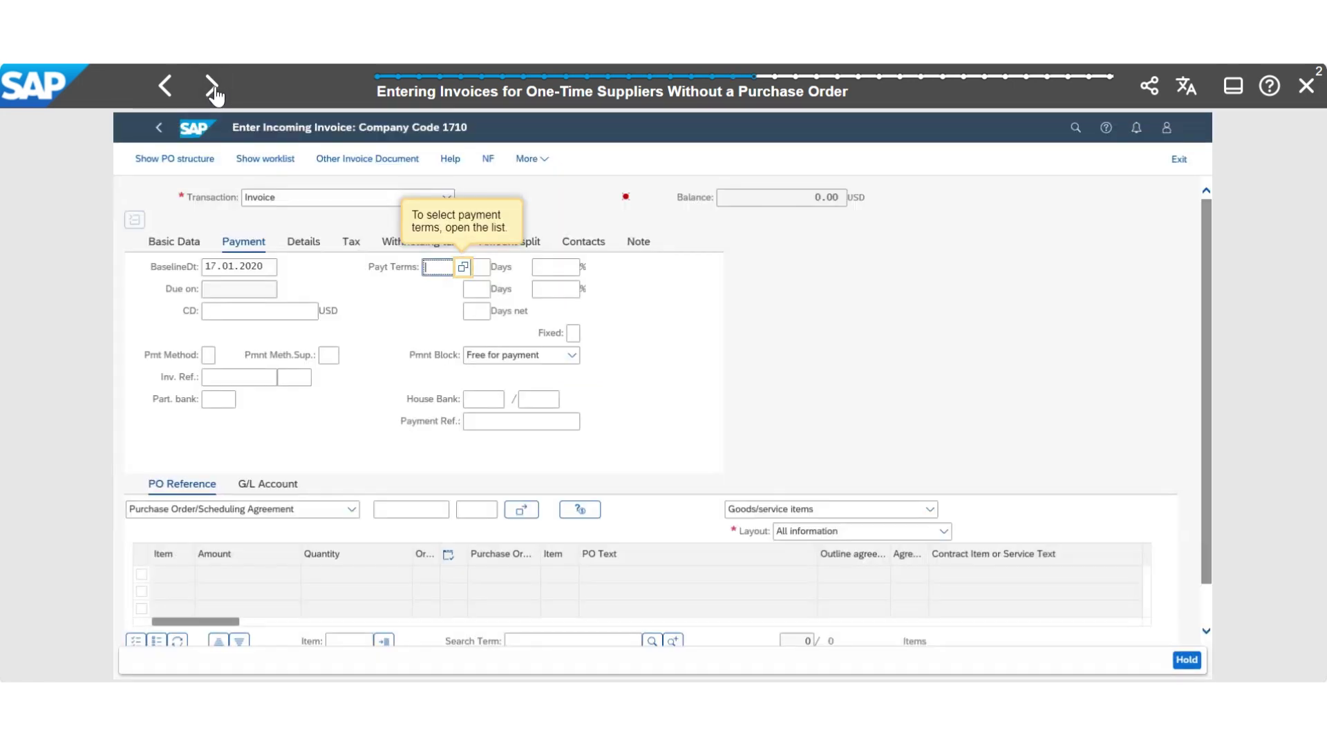
pyautogui.click(213, 95)
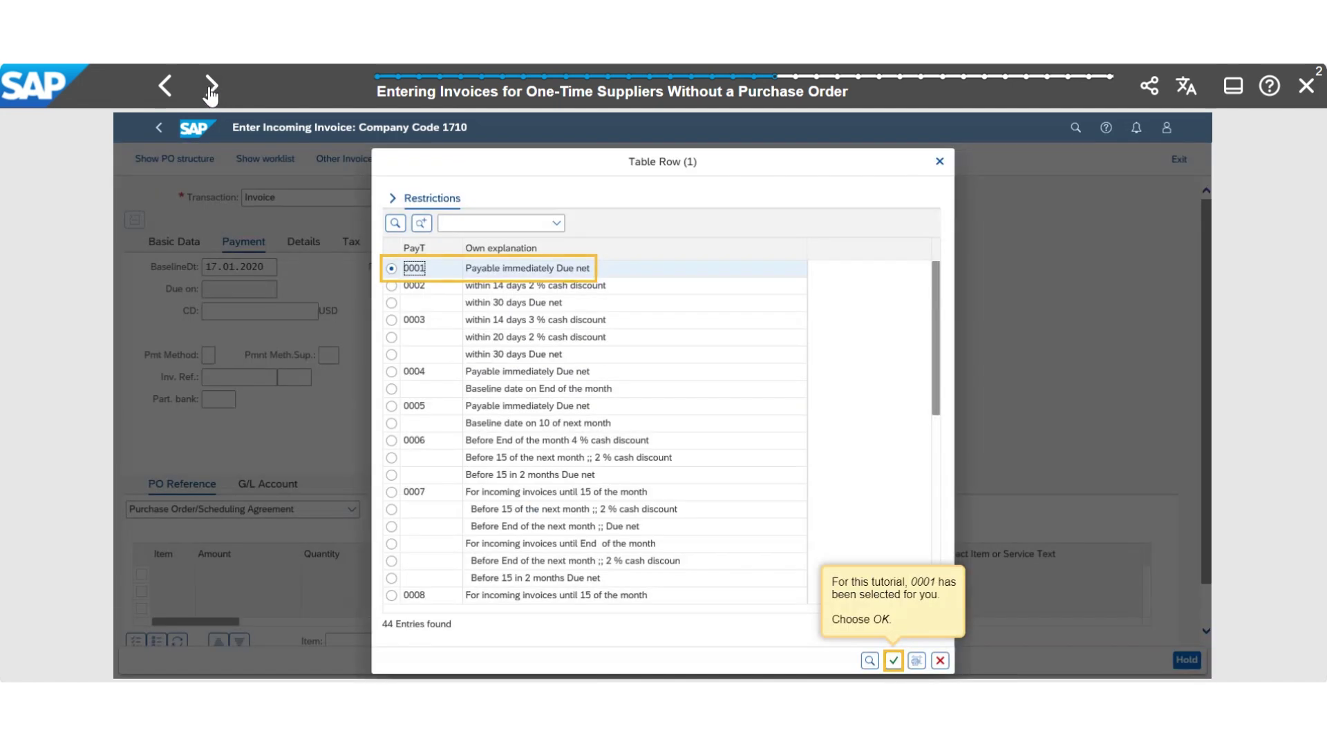
pyautogui.click(213, 95)
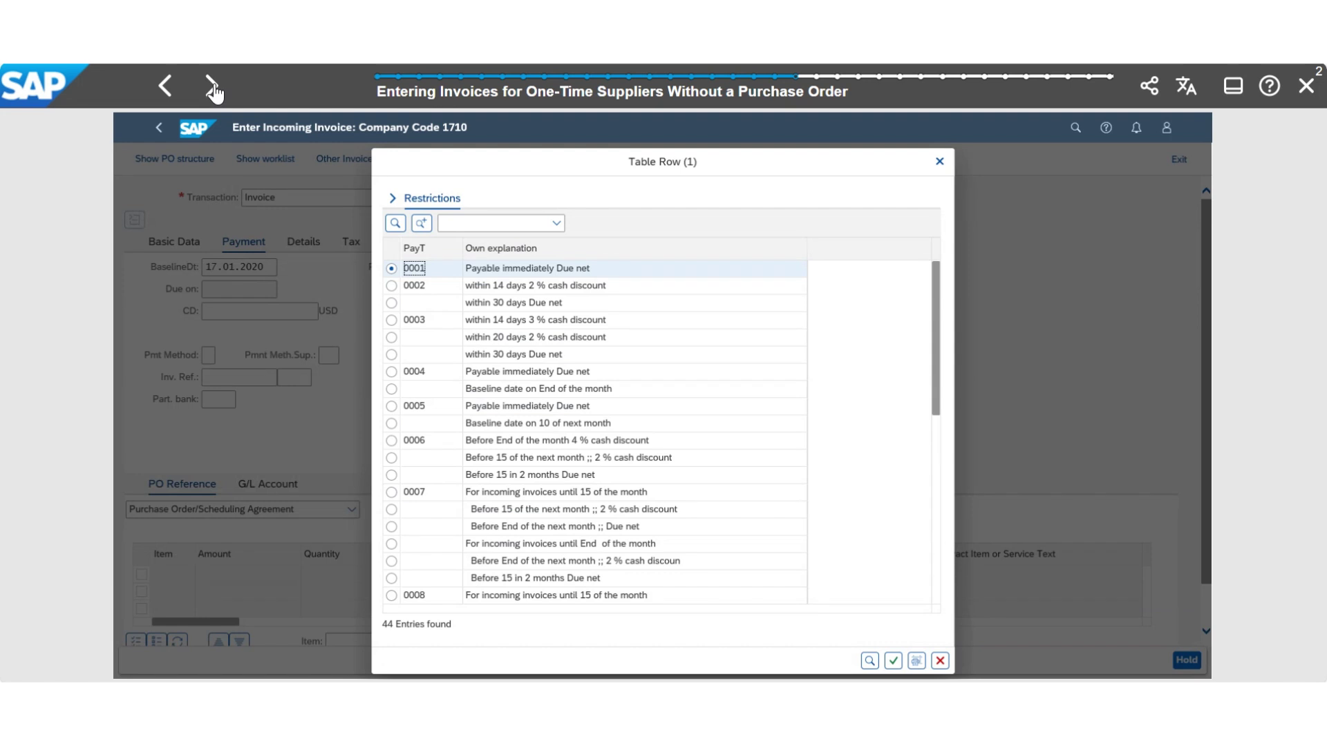
pyautogui.click(213, 90)
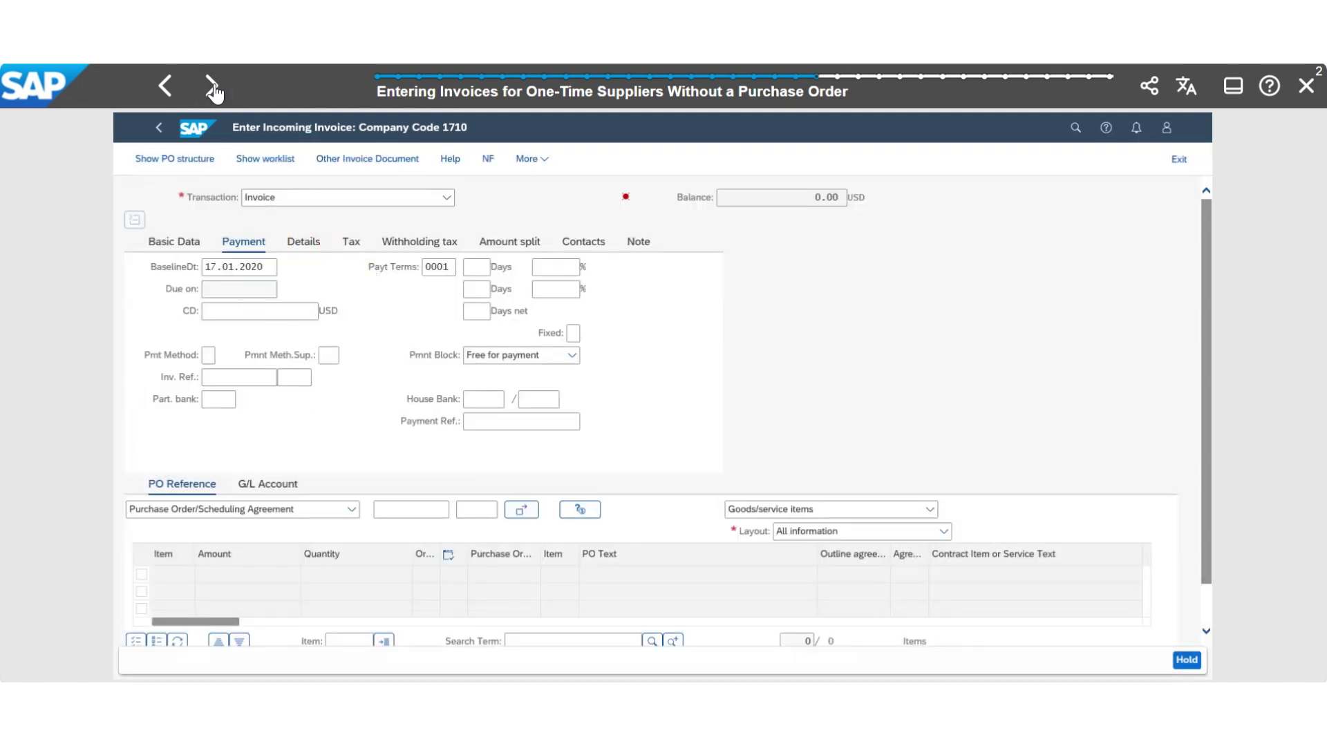
# Advance the tutorial through entering the one-time supplier as invoicing party and displaying the G/L account items
pyautogui.click(213, 90)
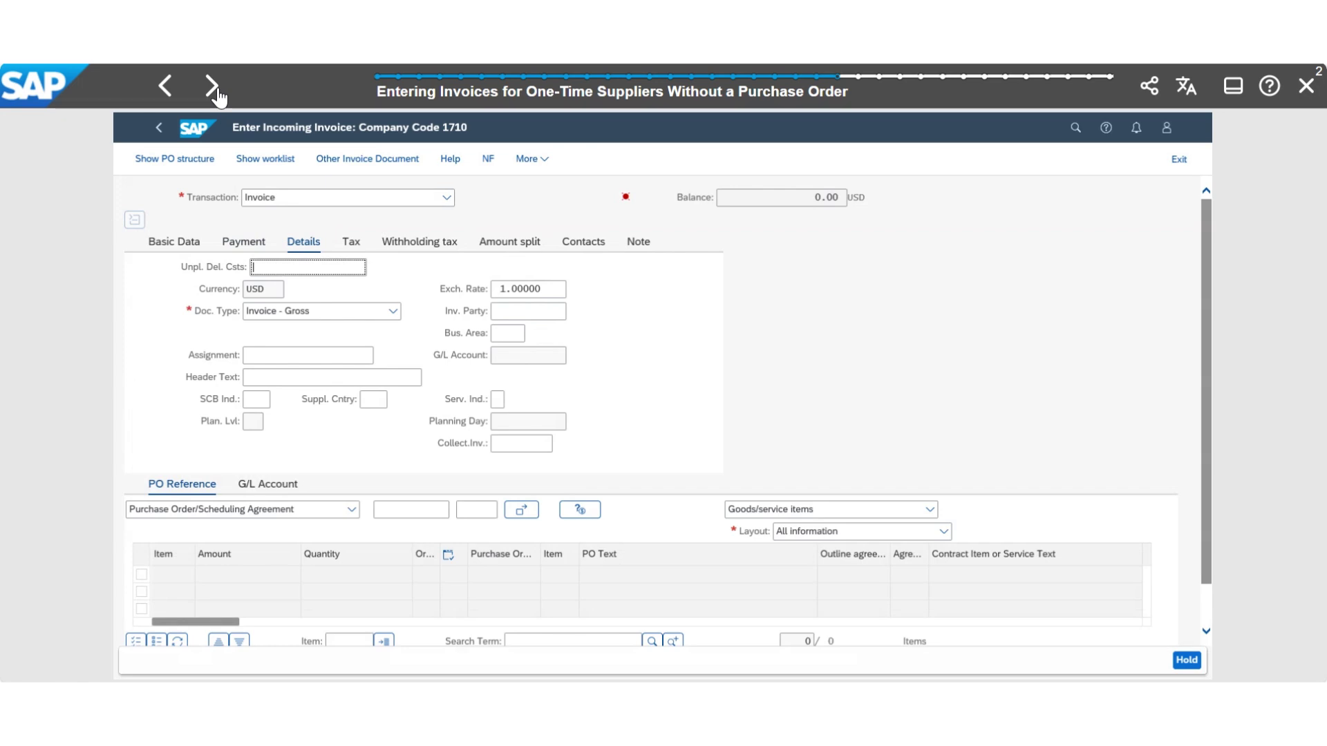
pyautogui.click(213, 90)
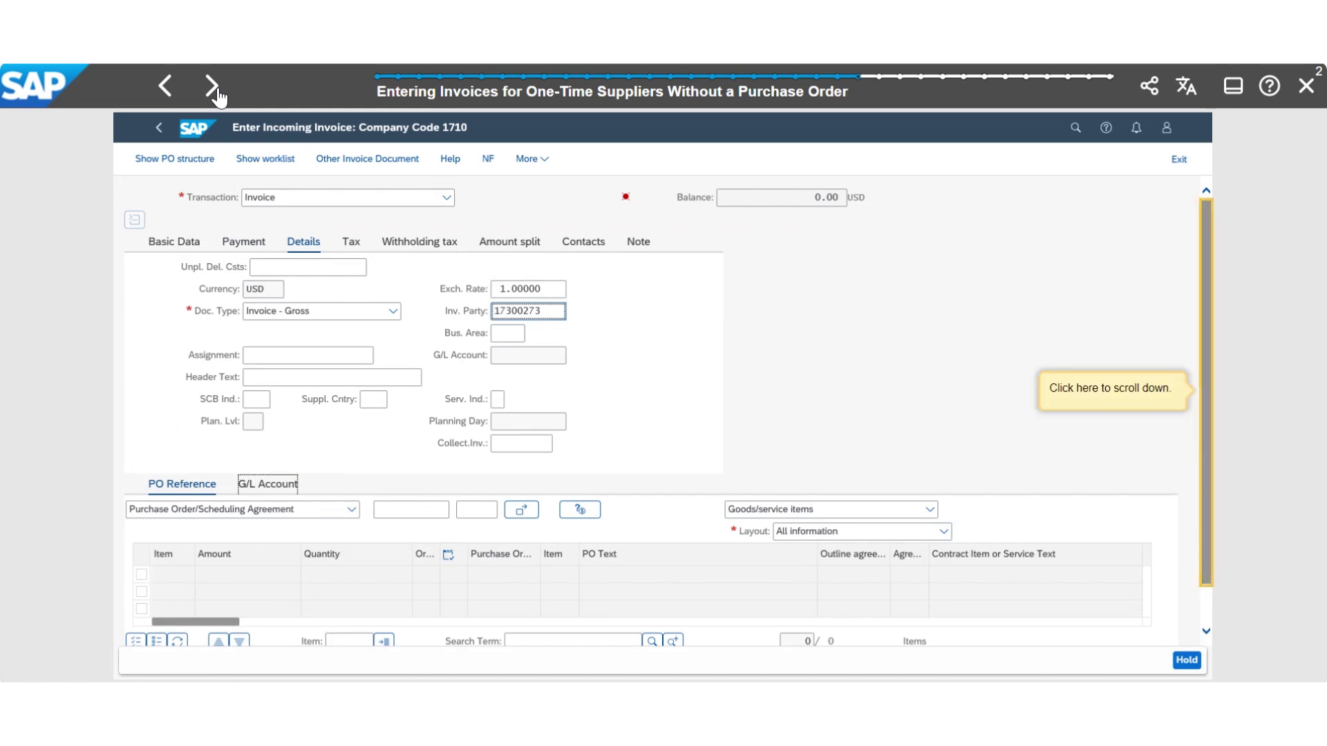
pyautogui.click(214, 90)
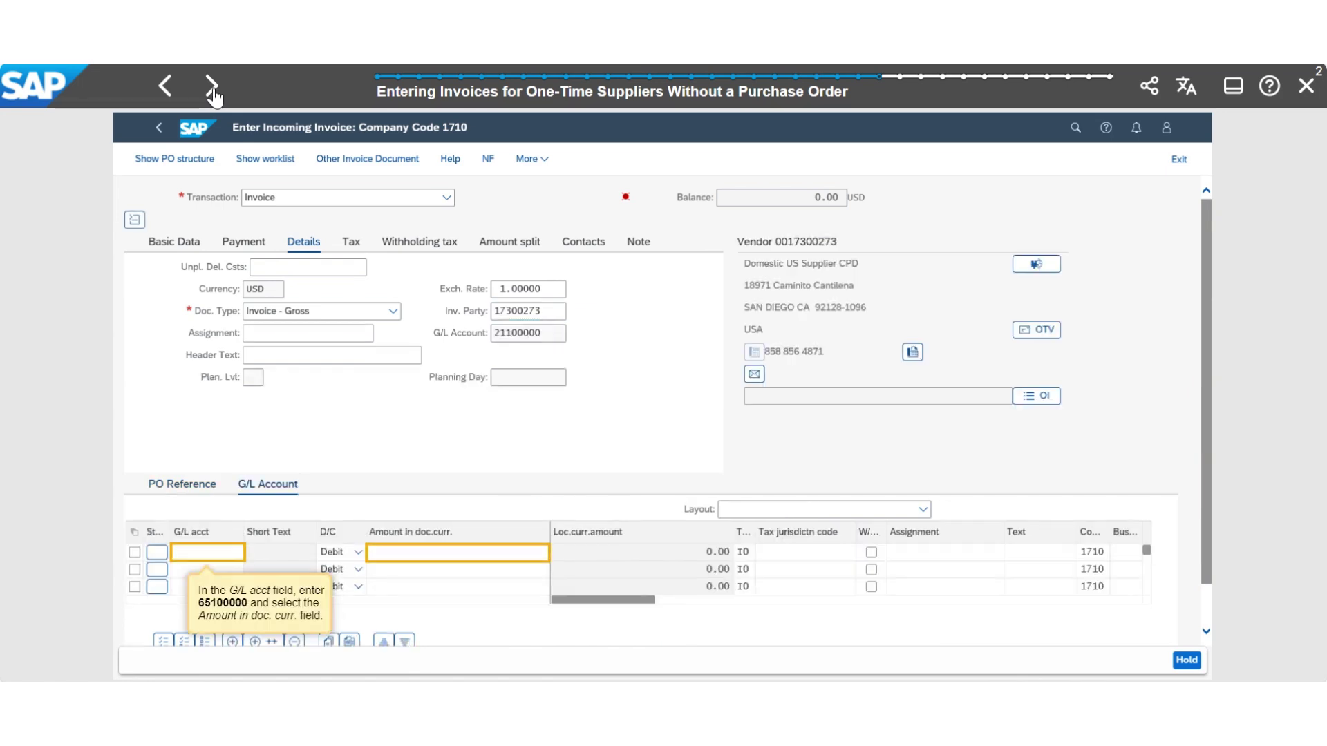
# Advance the tutorial through entering a line item for G/L account 65100000 with amount 1000 and cost center 17101201
pyautogui.click(212, 86)
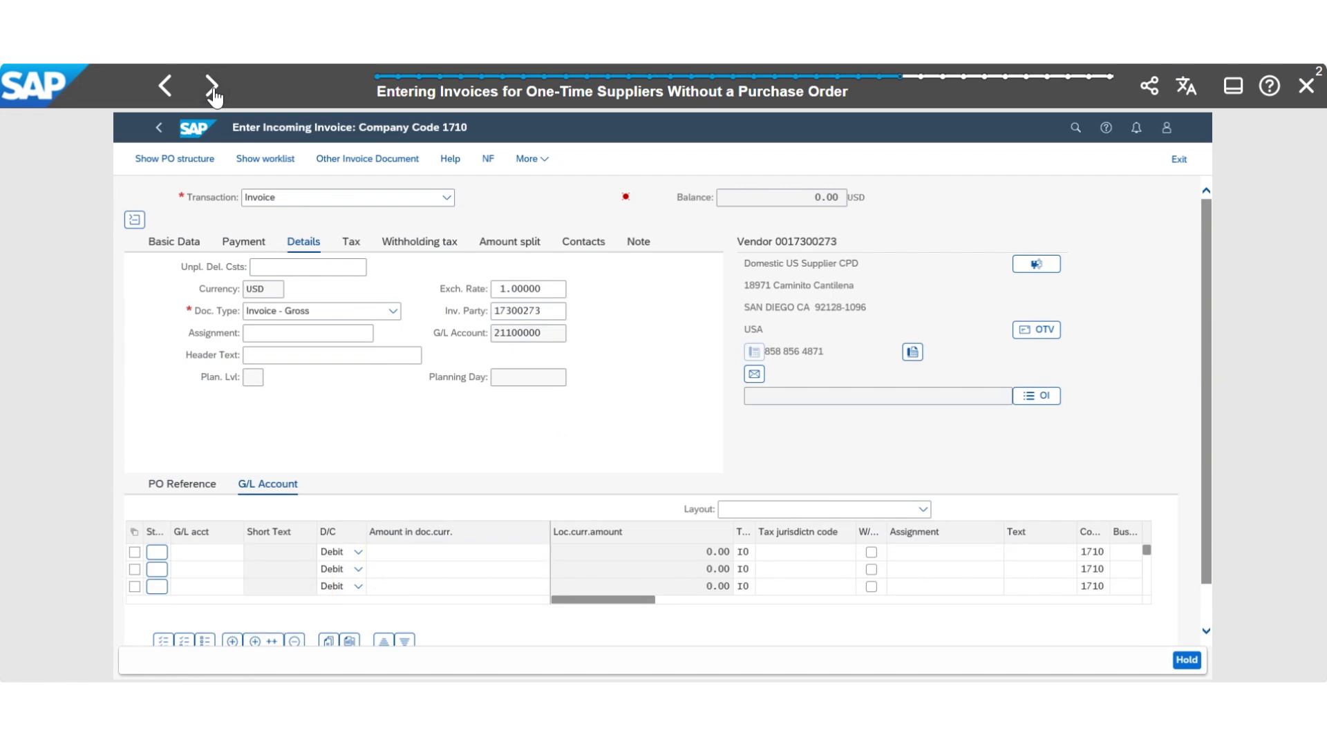
pyautogui.click(214, 90)
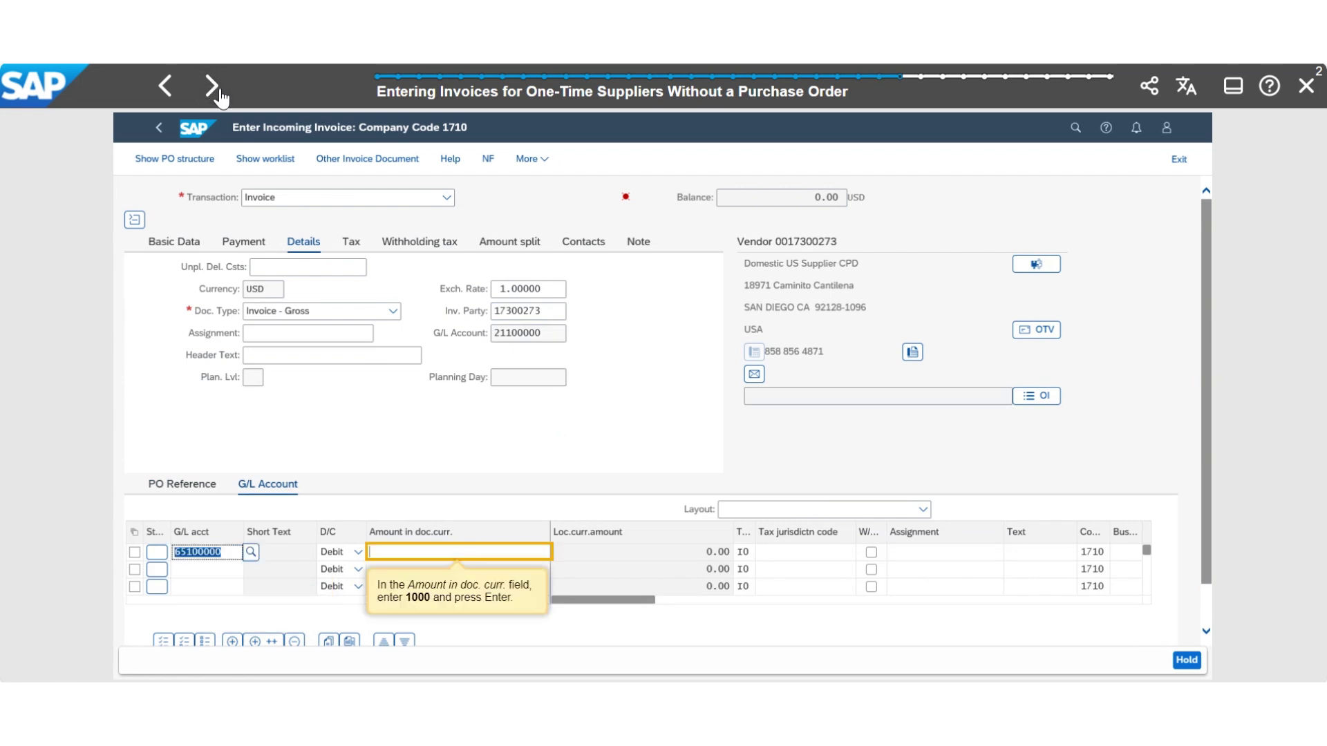
pyautogui.click(214, 93)
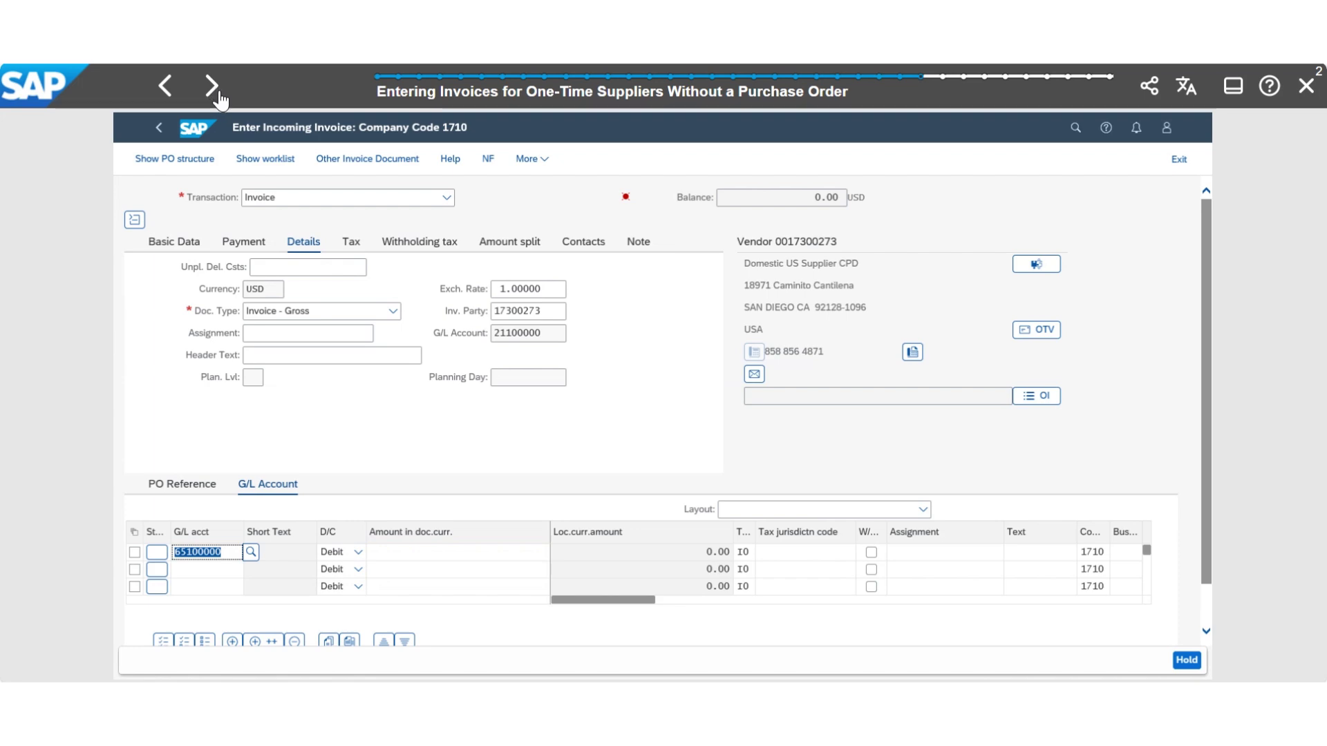
pyautogui.click(214, 92)
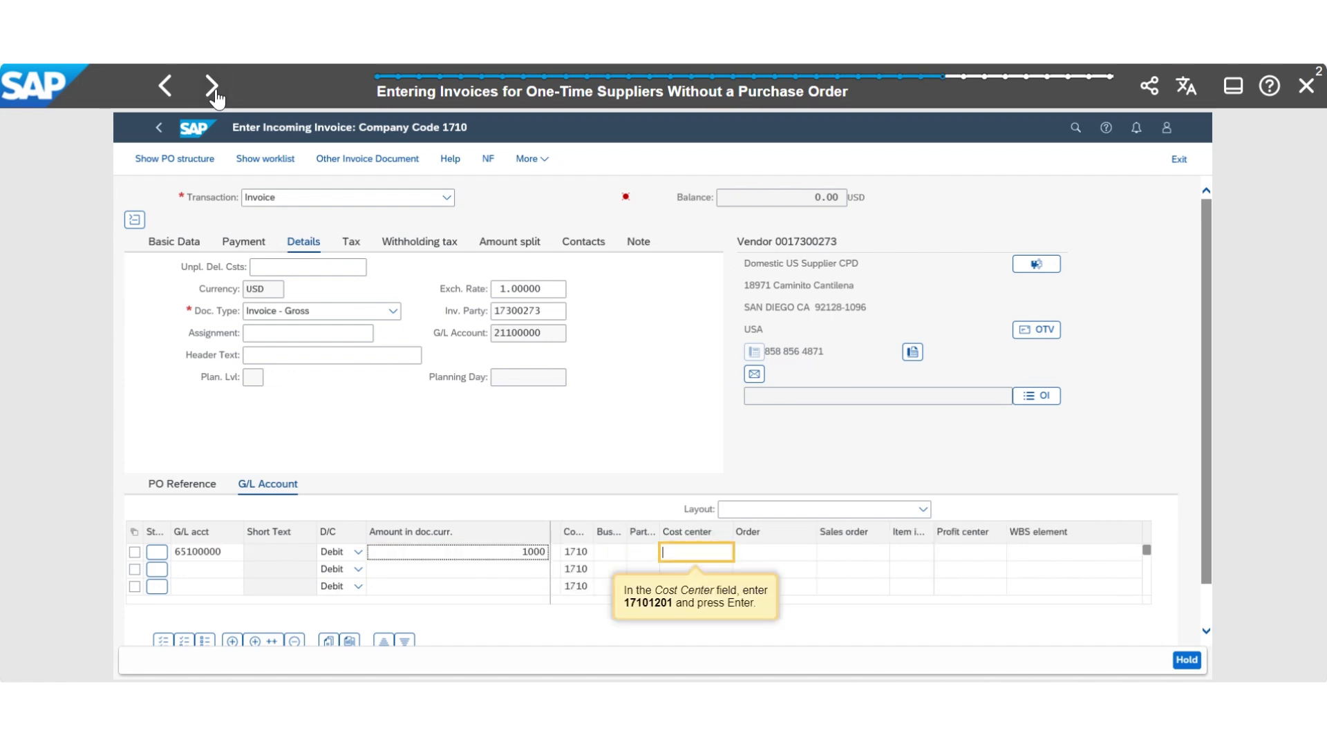
pyautogui.click(214, 93)
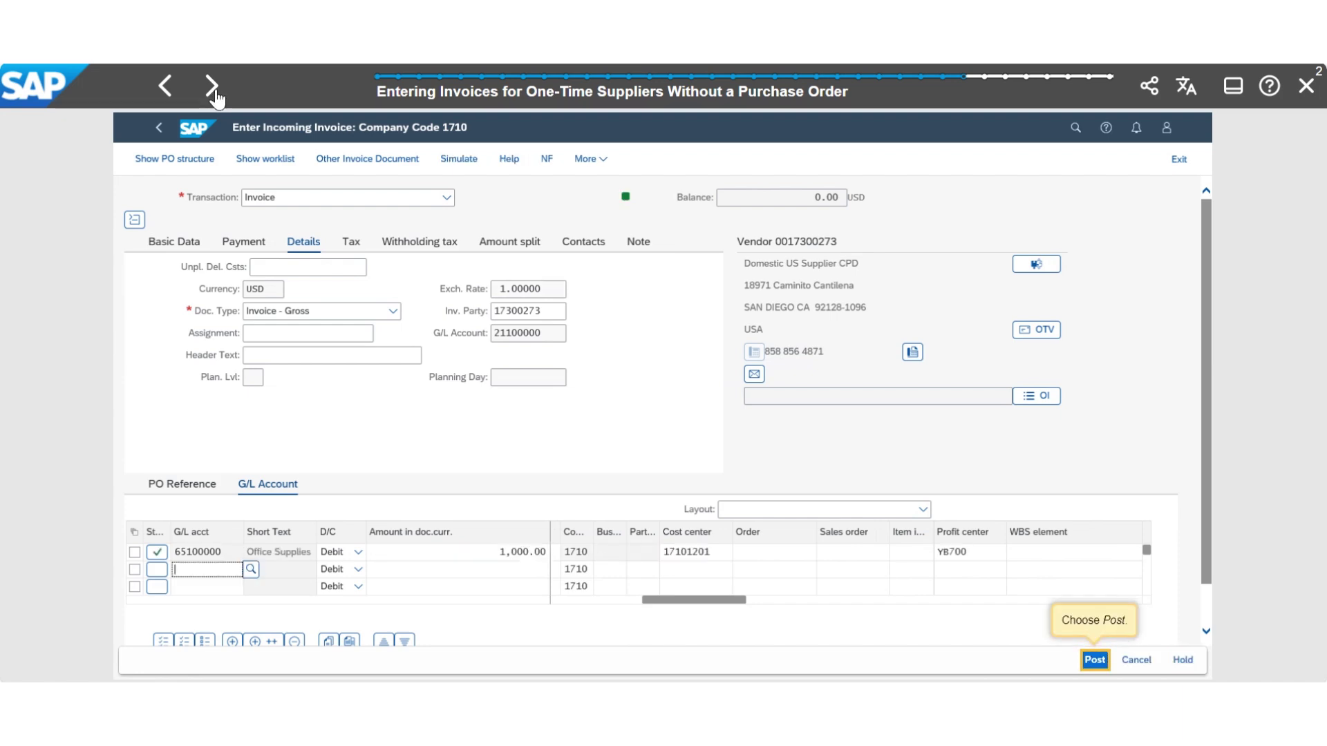
# Advance the tutorial through posting the invoice and completing the supplier's PO box, PO box postal code and bank data
pyautogui.click(212, 87)
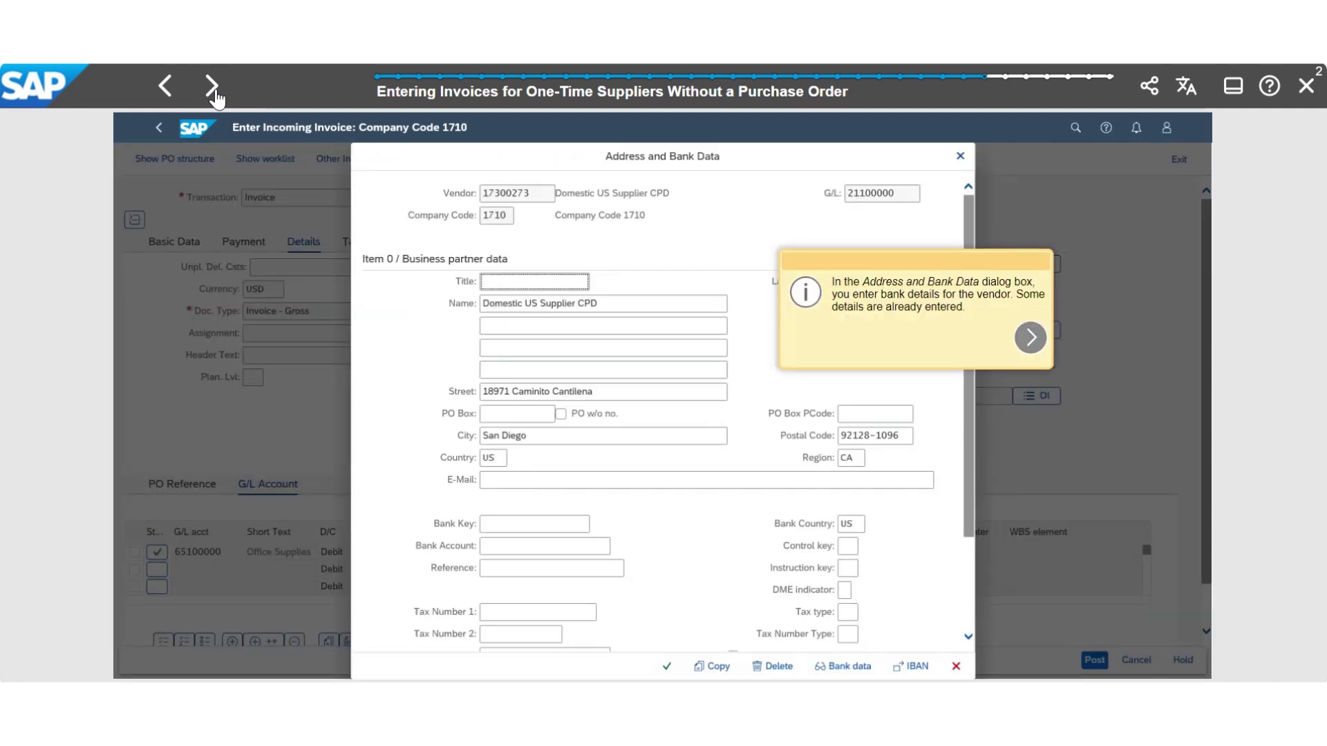
pyautogui.click(215, 93)
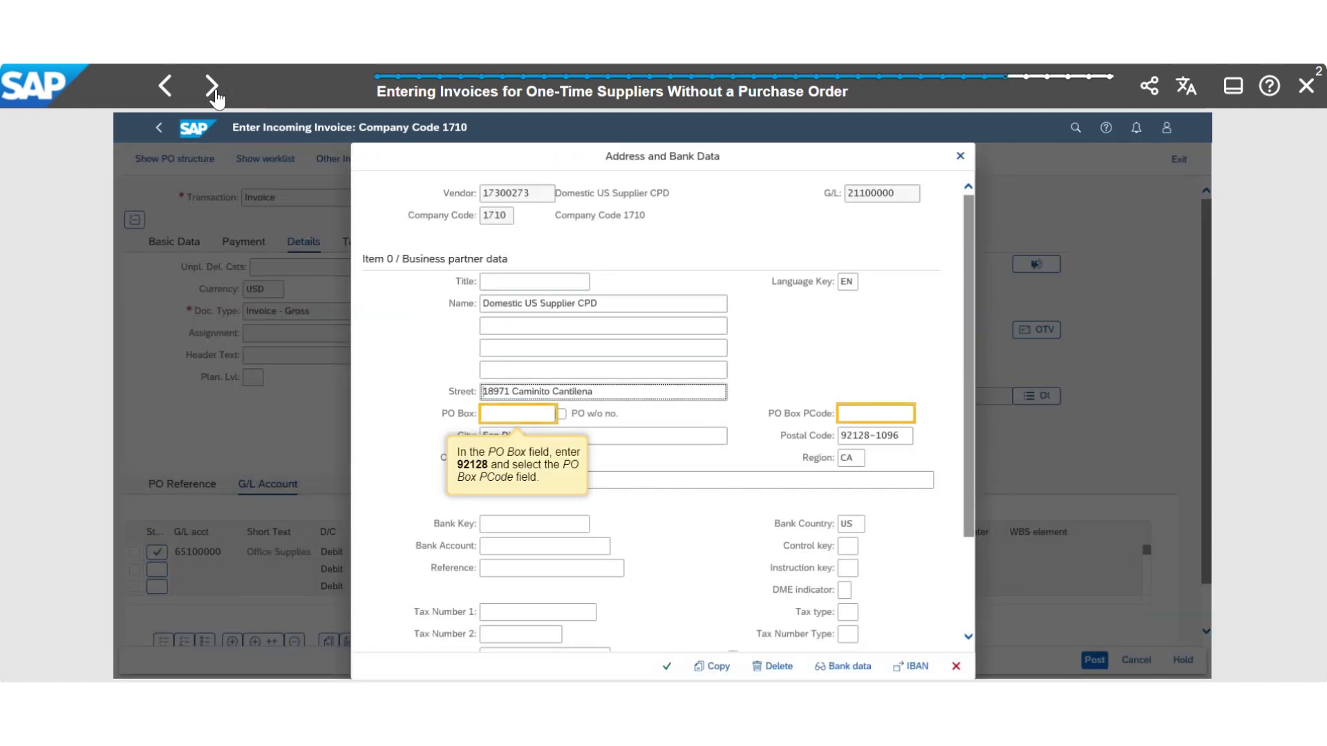
pyautogui.click(214, 94)
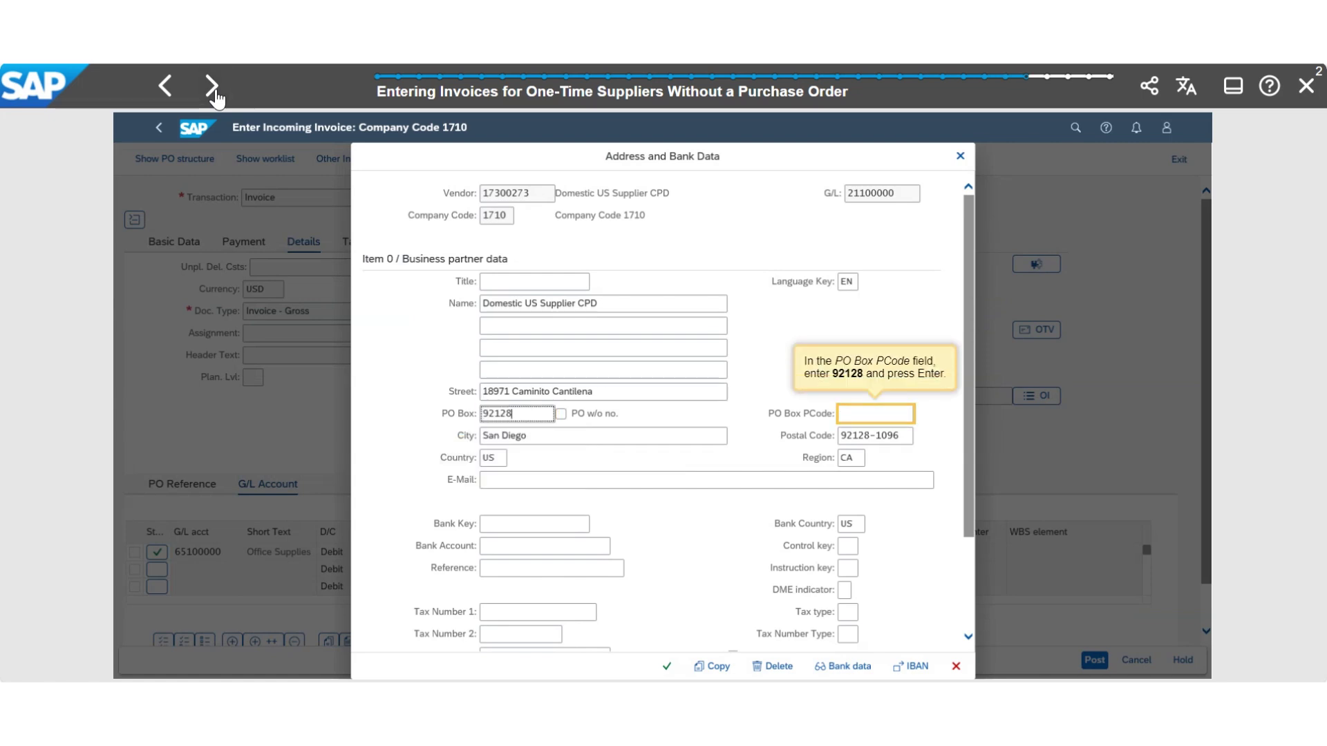
pyautogui.click(214, 90)
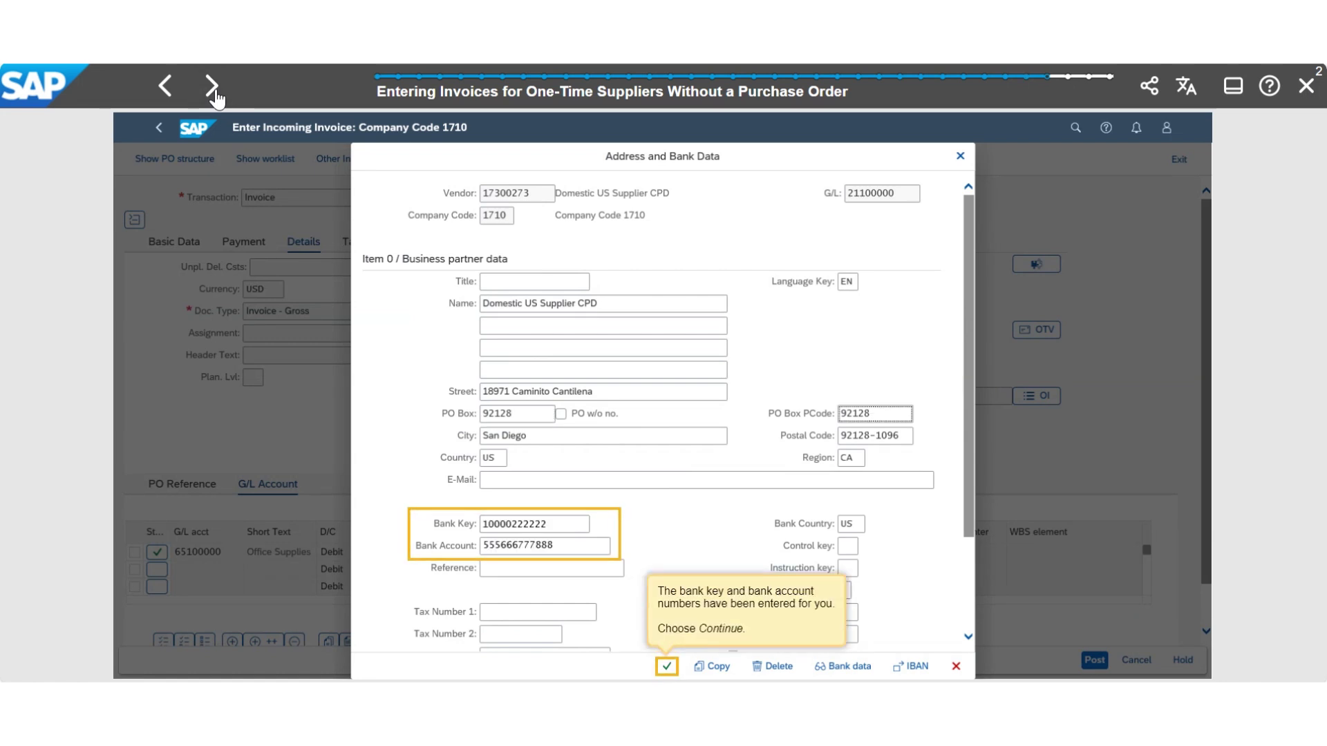
pyautogui.click(215, 94)
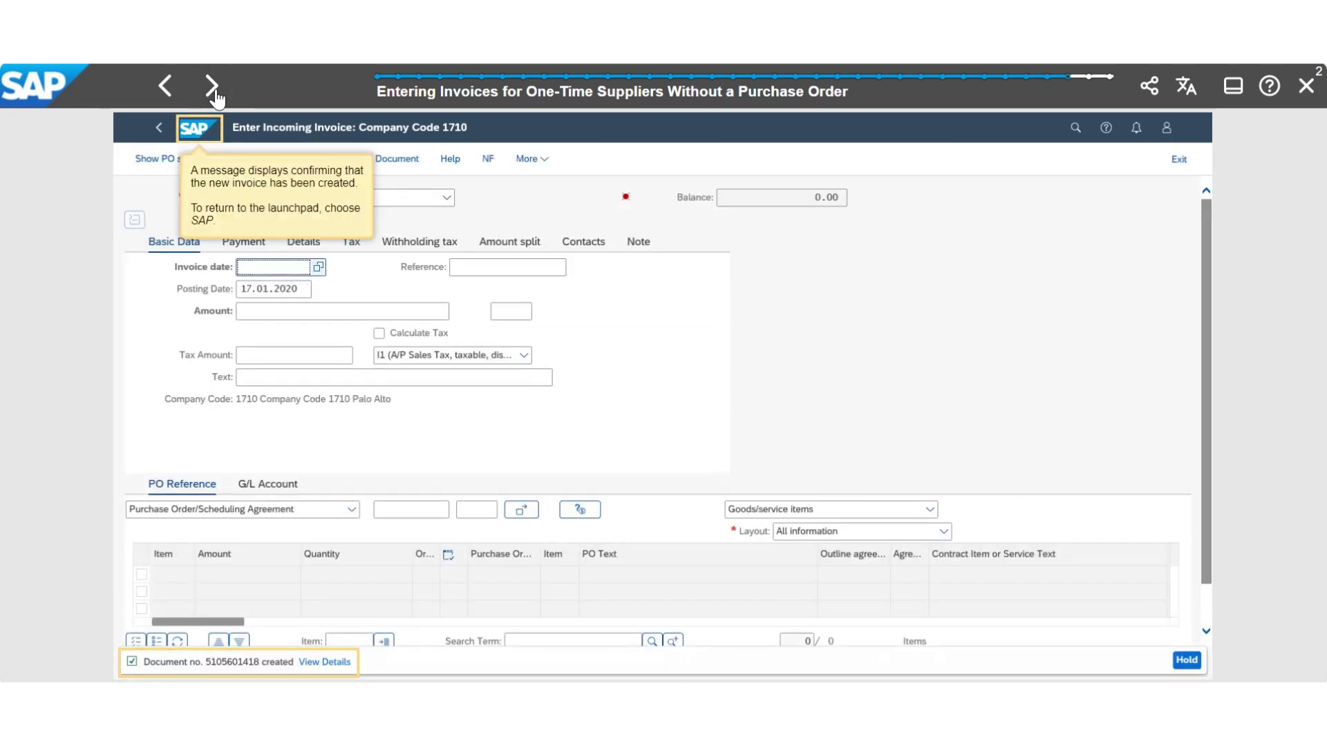
# Finish the one-time supplier tutorial and start the tutorial Viewing Supplier Line Items
pyautogui.click(213, 89)
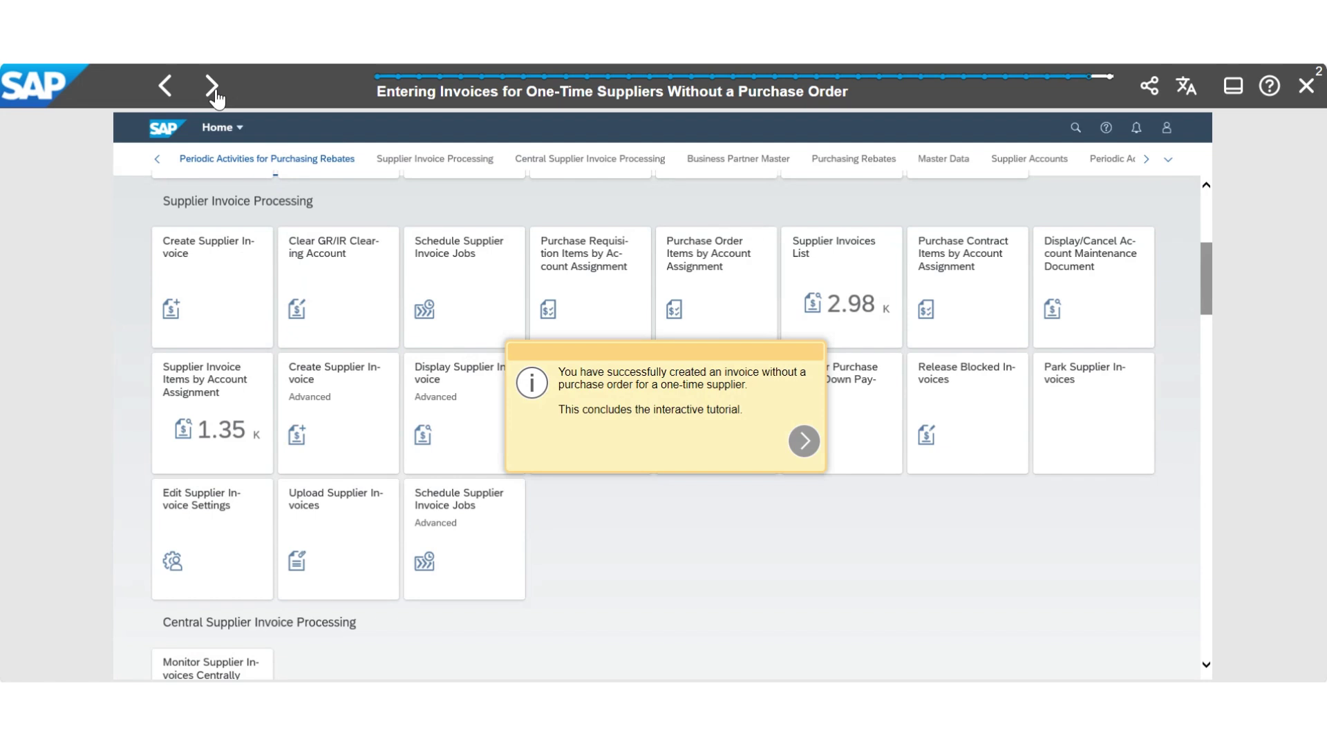
pyautogui.click(214, 90)
pyautogui.click(180, 371)
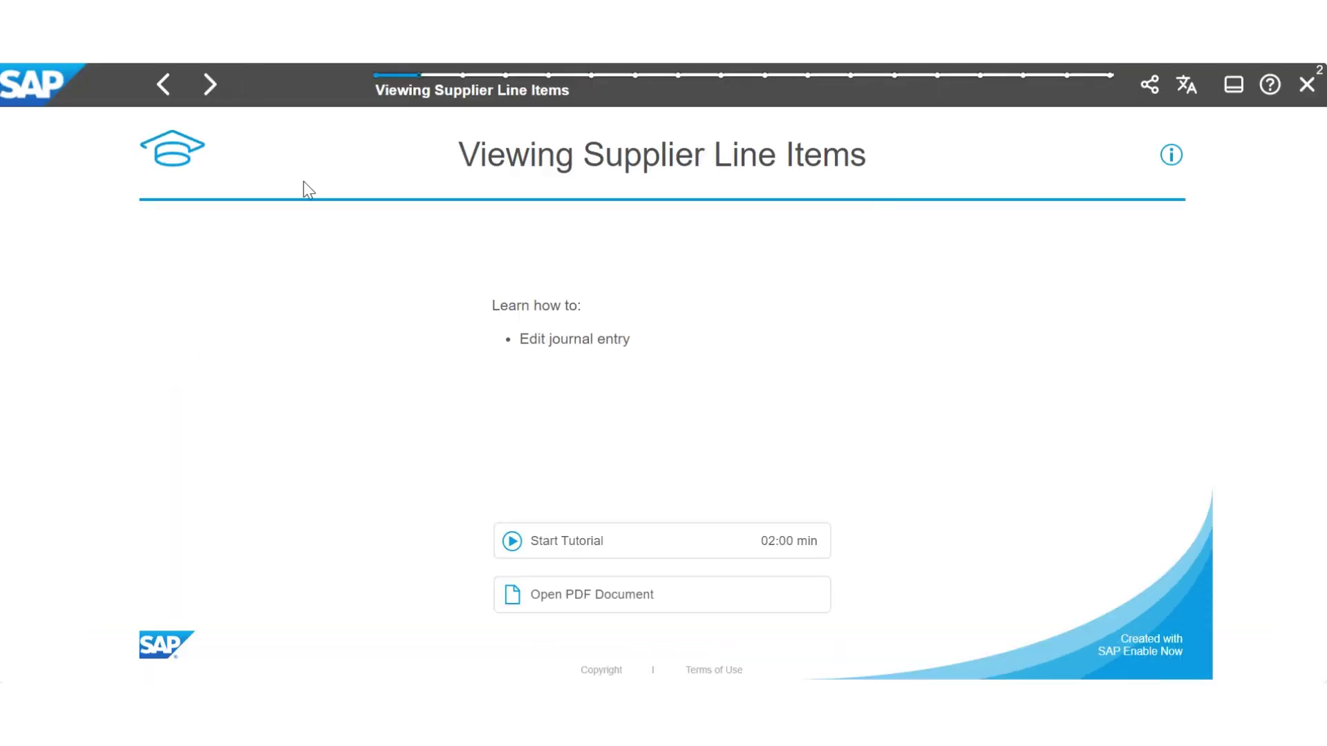
pyautogui.click(553, 549)
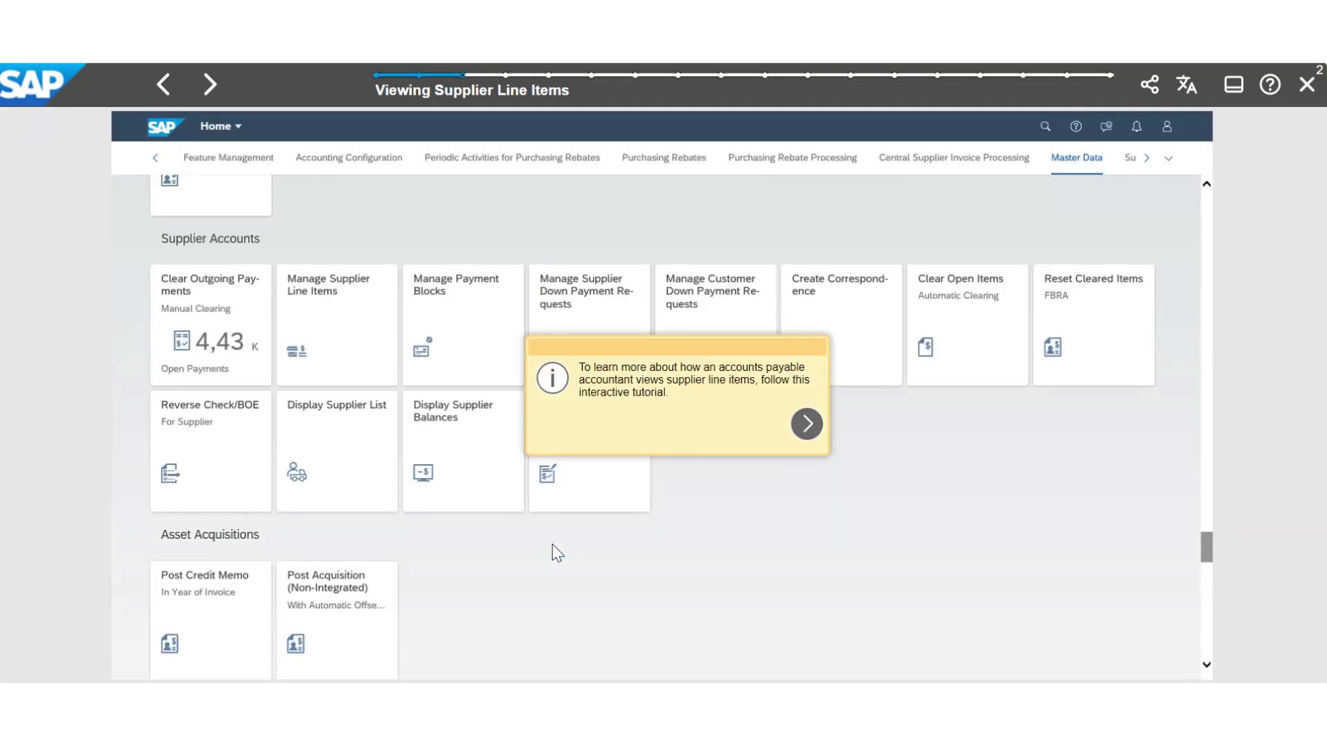
# Advance the tutorial through opening the Manage Supplier Line Items app and entering the domestic US supplier as a filter
pyautogui.click(210, 84)
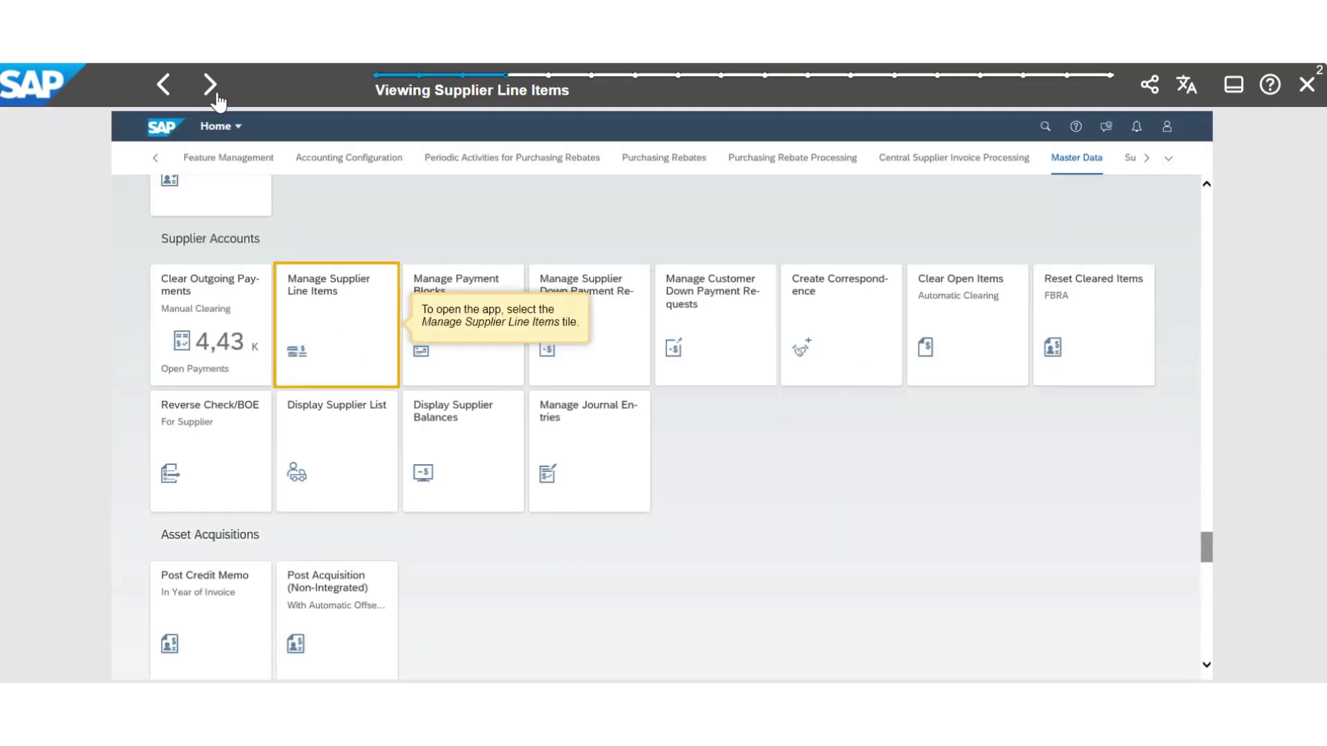
pyautogui.click(219, 101)
pyautogui.click(218, 101)
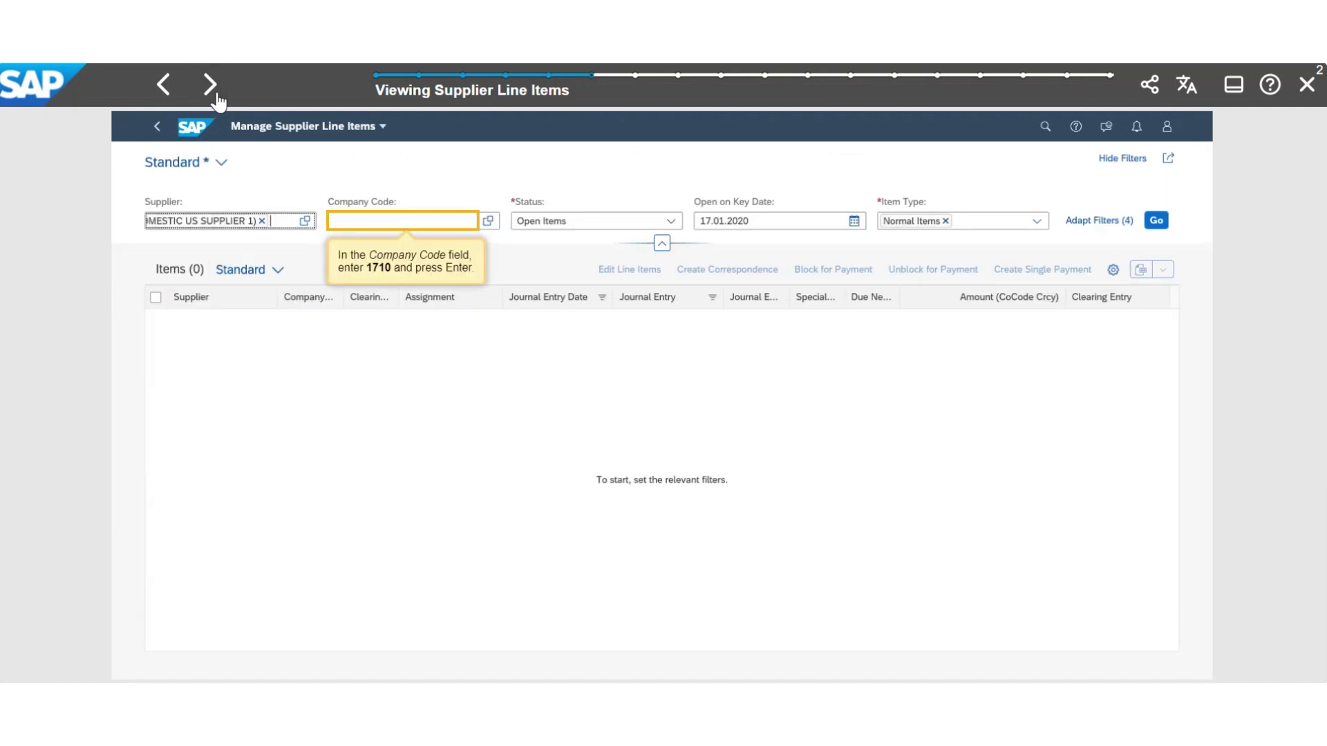
# Advance the tutorial through filtering by company code 1710 and key date 17.01.2020, and listing the supplier's open items
pyautogui.click(218, 102)
pyautogui.click(218, 101)
pyautogui.click(219, 102)
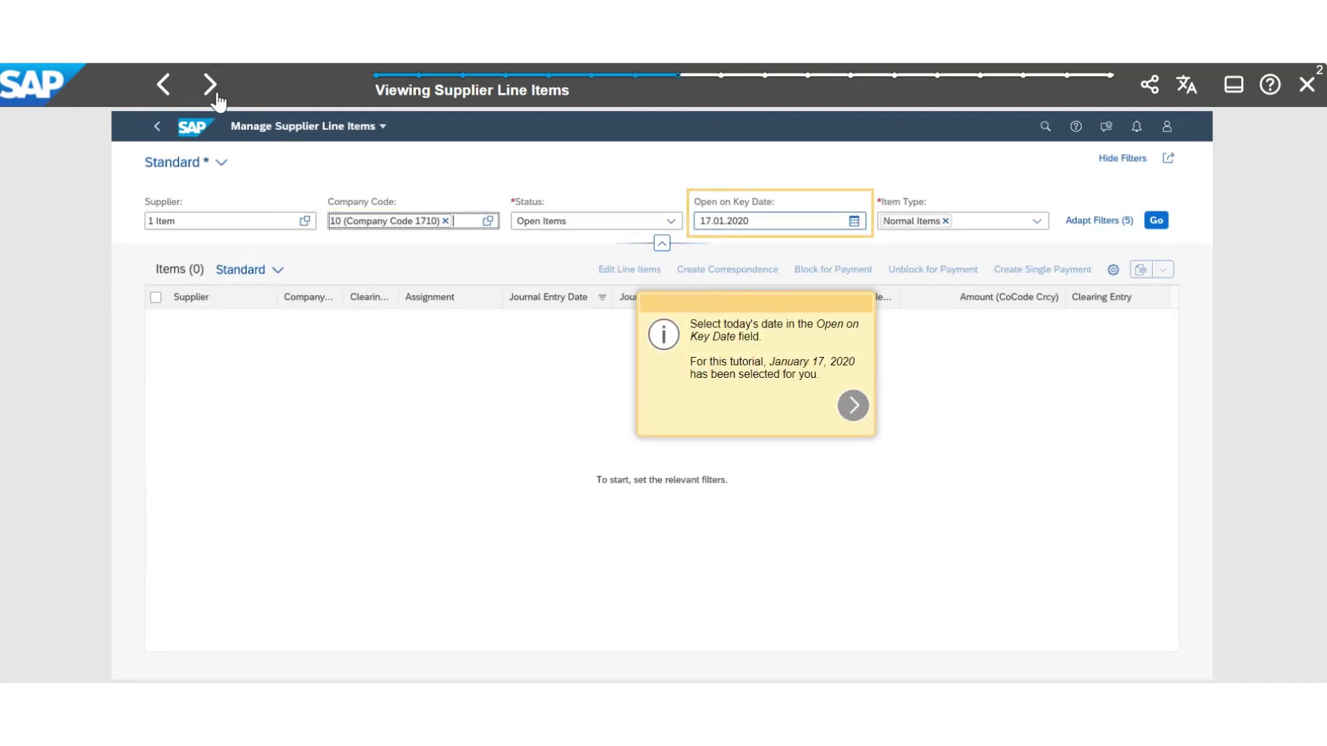
pyautogui.click(218, 102)
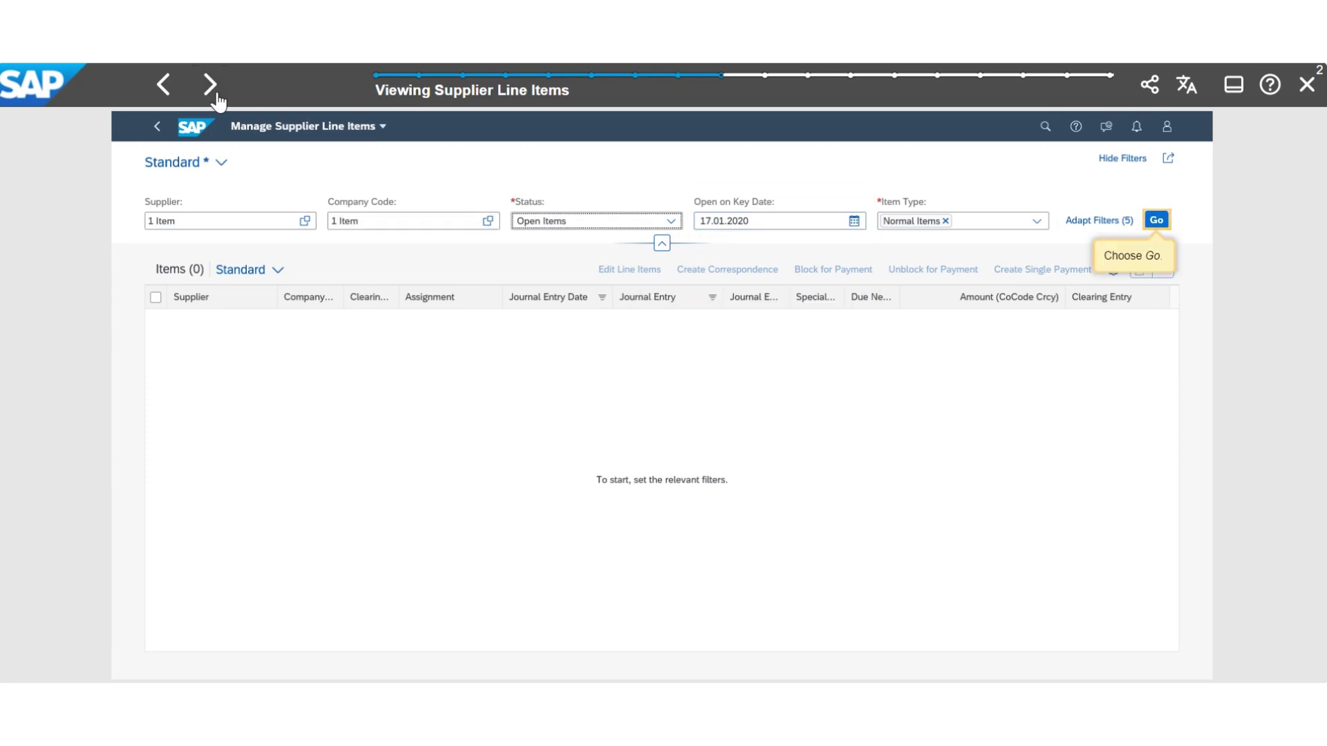
pyautogui.click(218, 102)
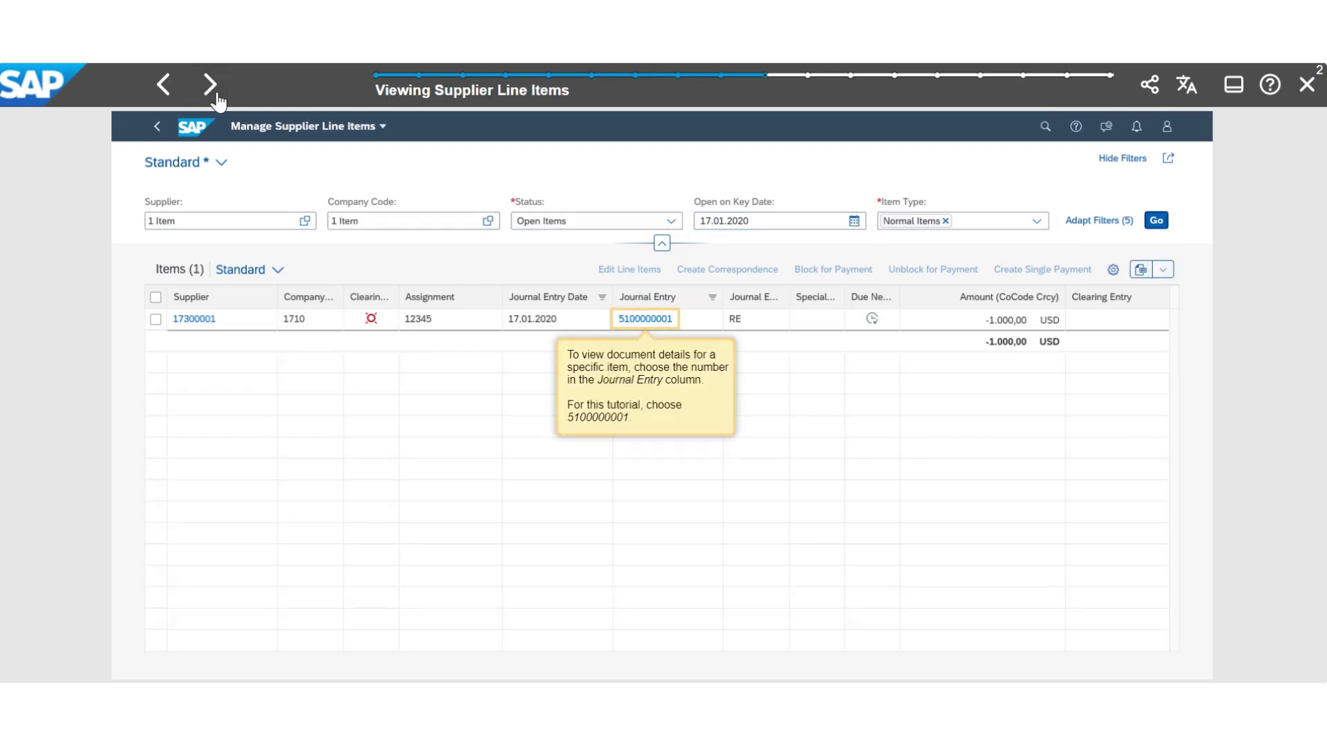
# Advance the tutorial through opening the listed item's journal entry and switching it to edit mode
pyautogui.click(218, 102)
pyautogui.click(219, 101)
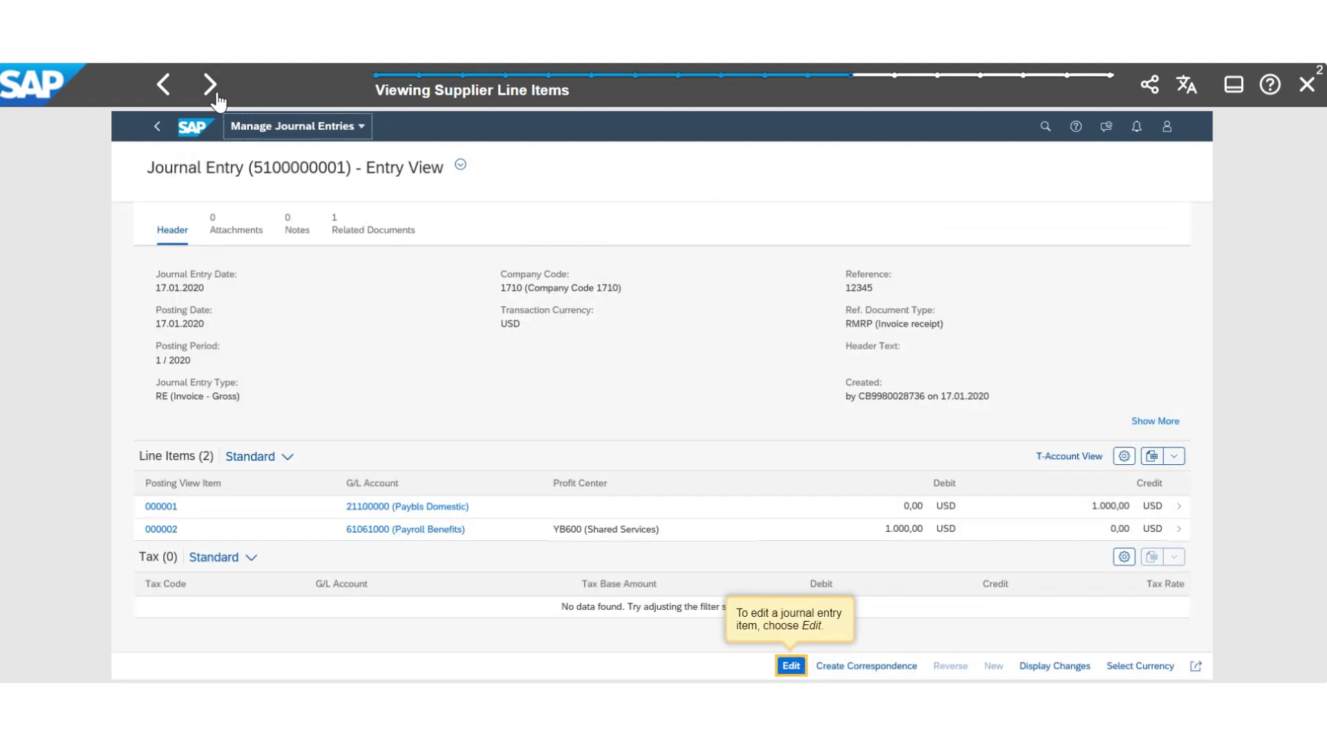
pyautogui.click(218, 102)
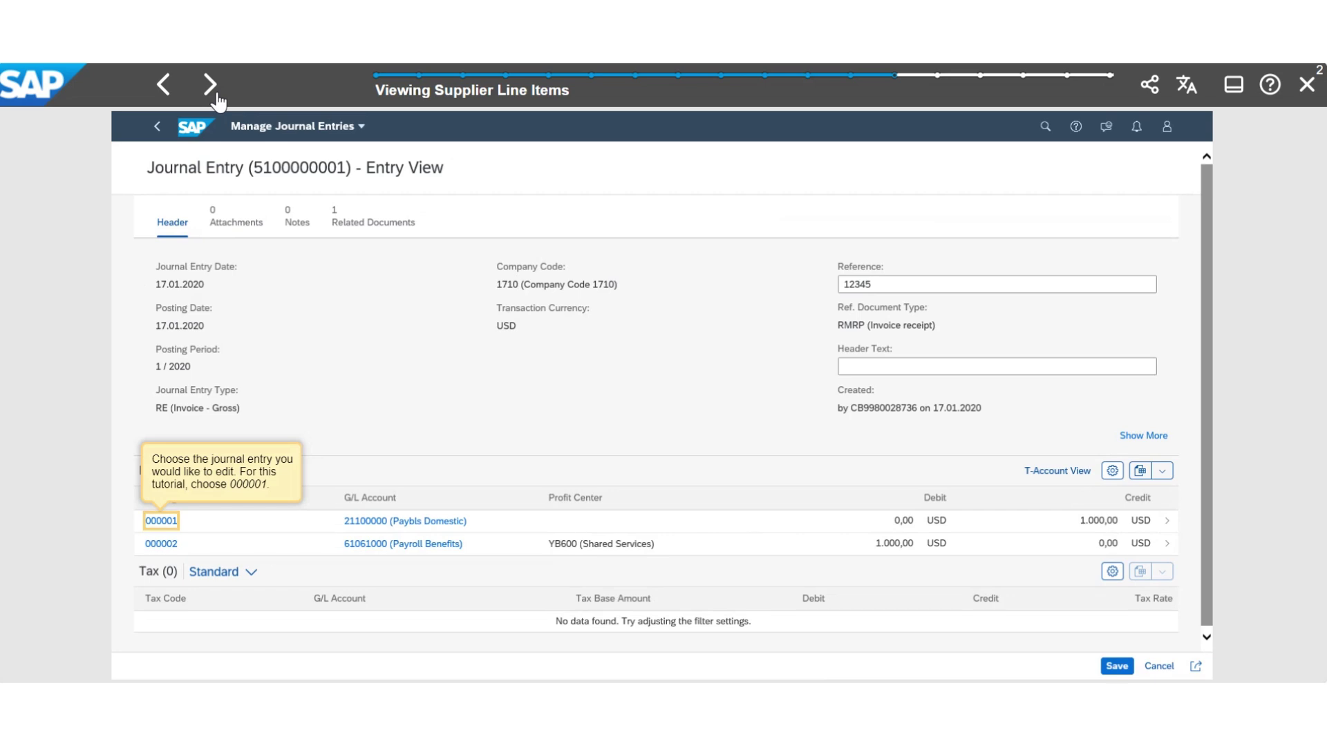
# Advance the tutorial through opening line item 000001, going back to the journal entry and returning to the launchpad
pyautogui.click(218, 101)
pyautogui.click(219, 102)
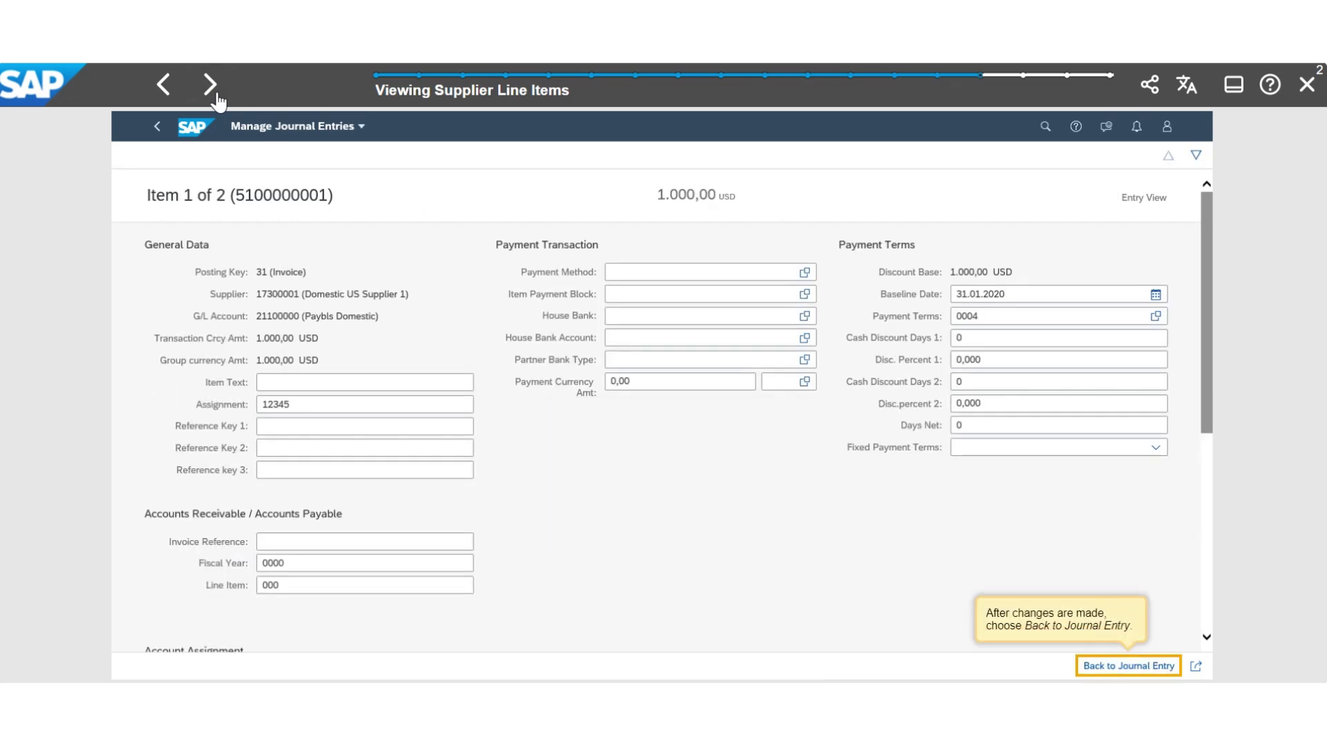
pyautogui.click(219, 102)
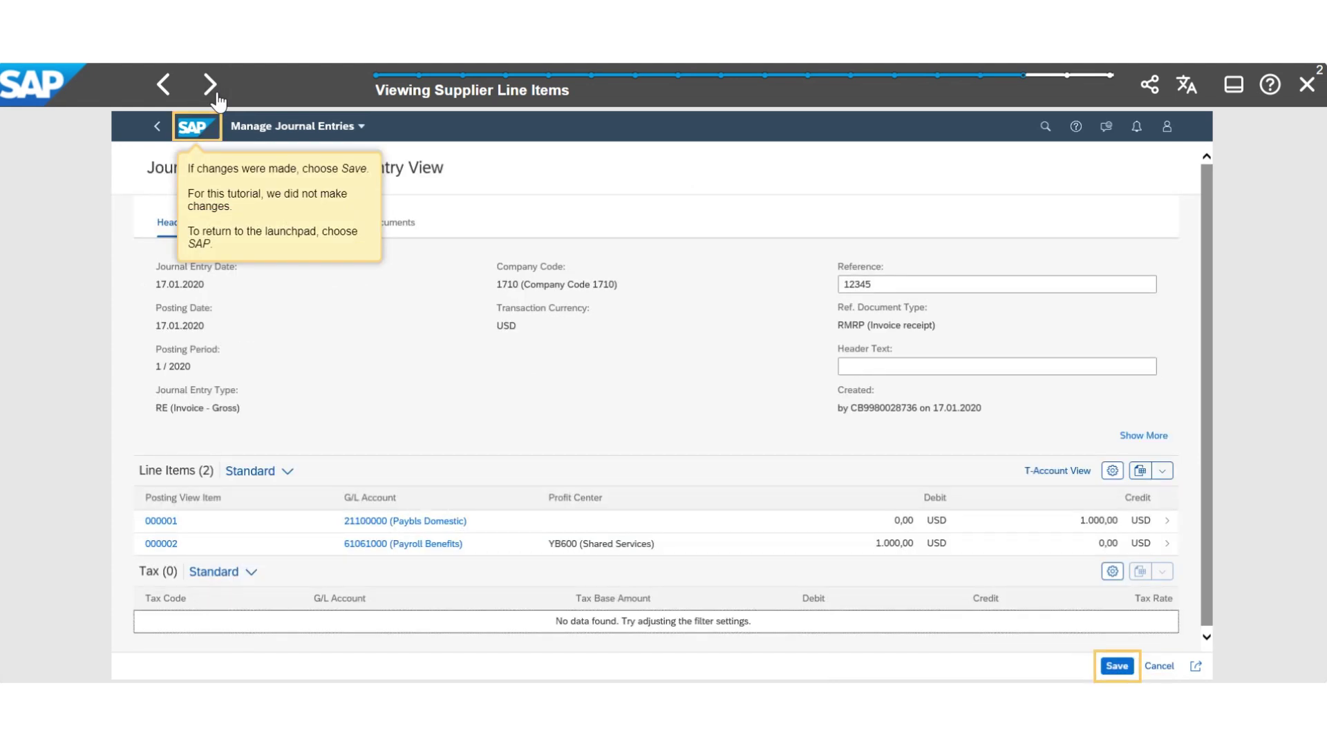
pyautogui.click(218, 102)
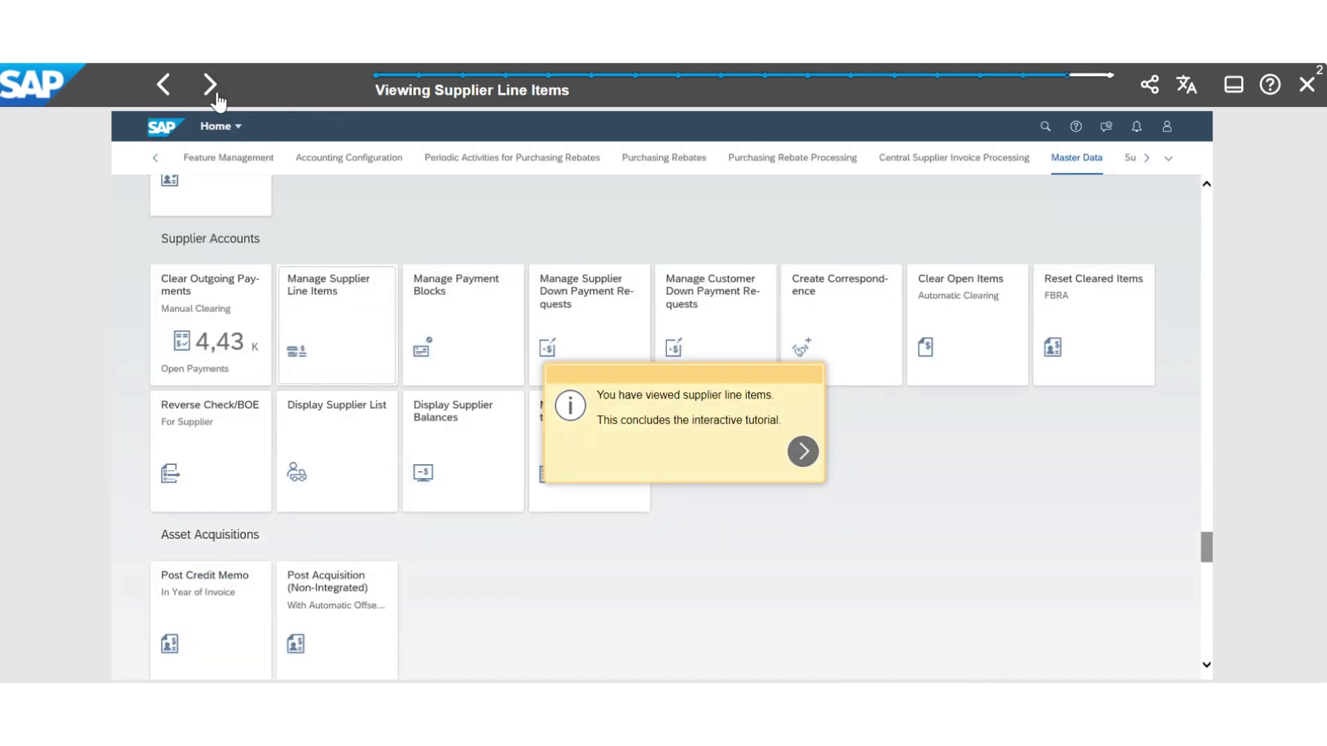
# Finish the supplier line items tutorial and start the tutorial Managing Payment Blocks (J60)
pyautogui.click(218, 101)
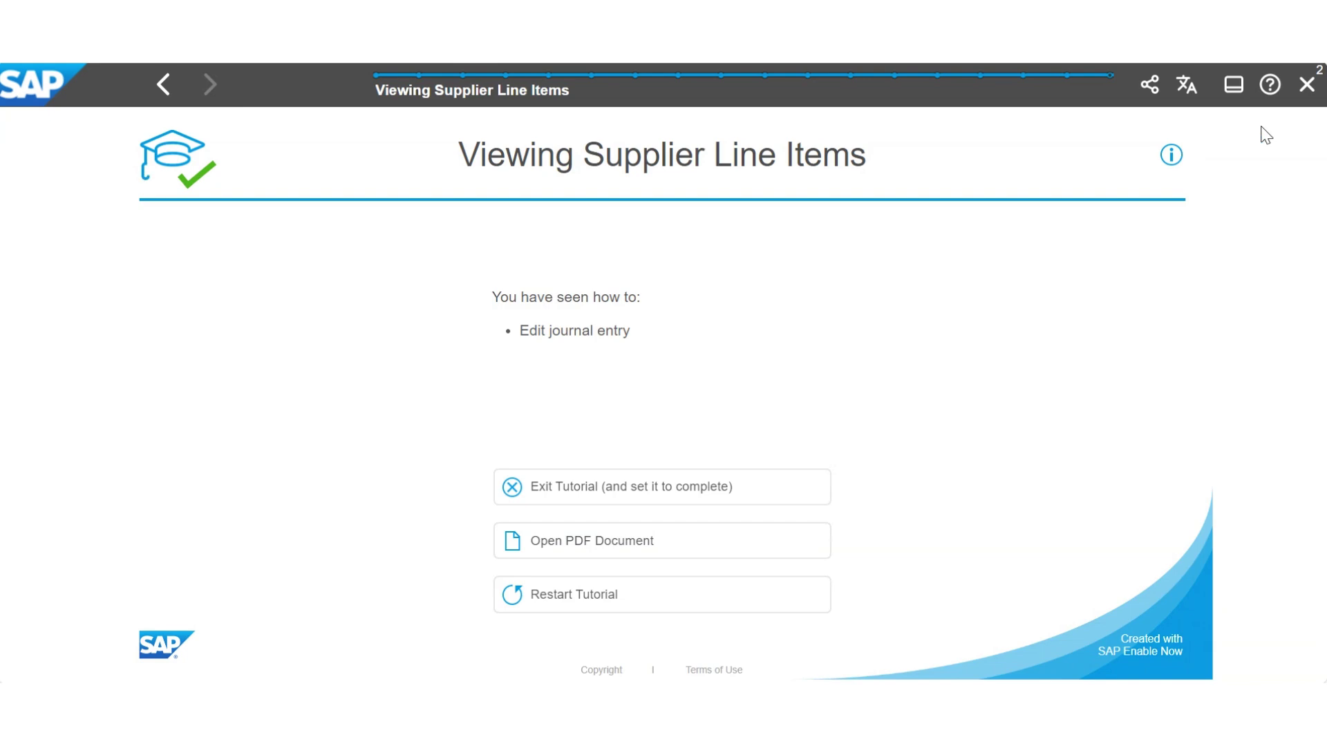
pyautogui.click(1308, 88)
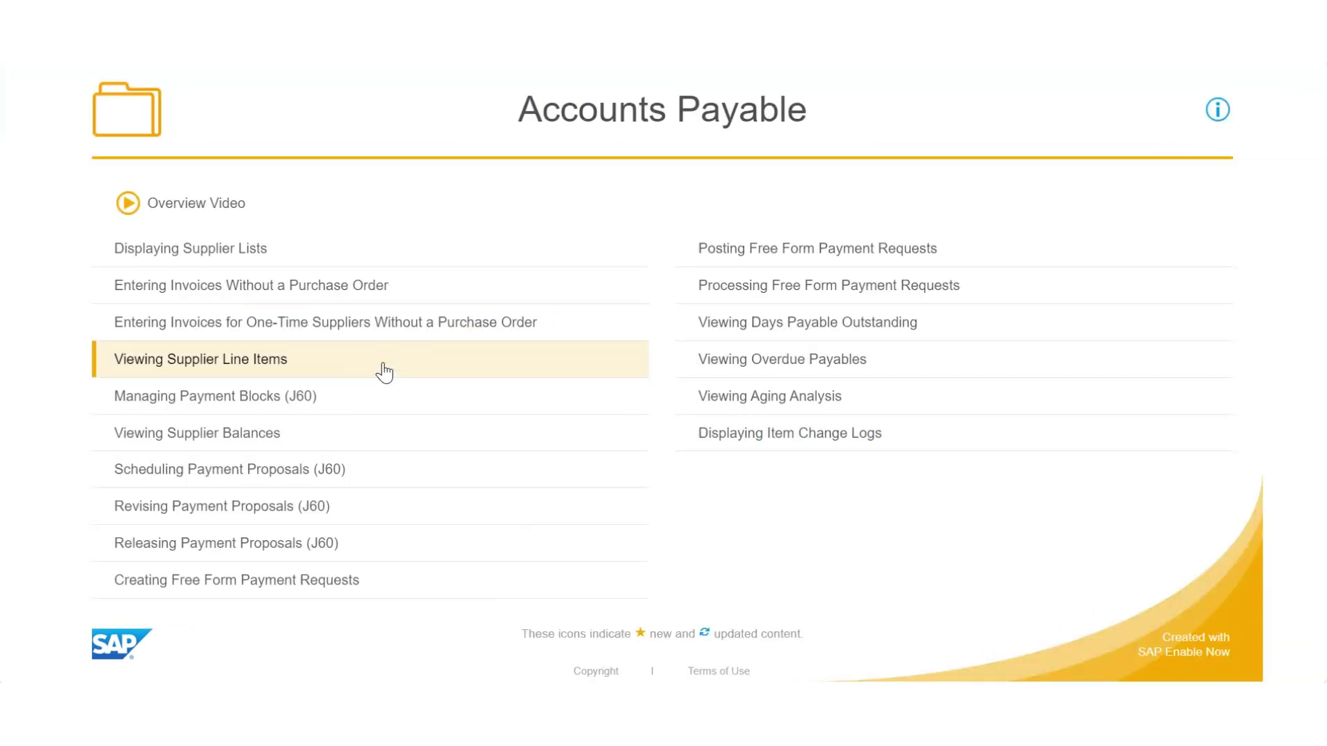
pyautogui.click(248, 405)
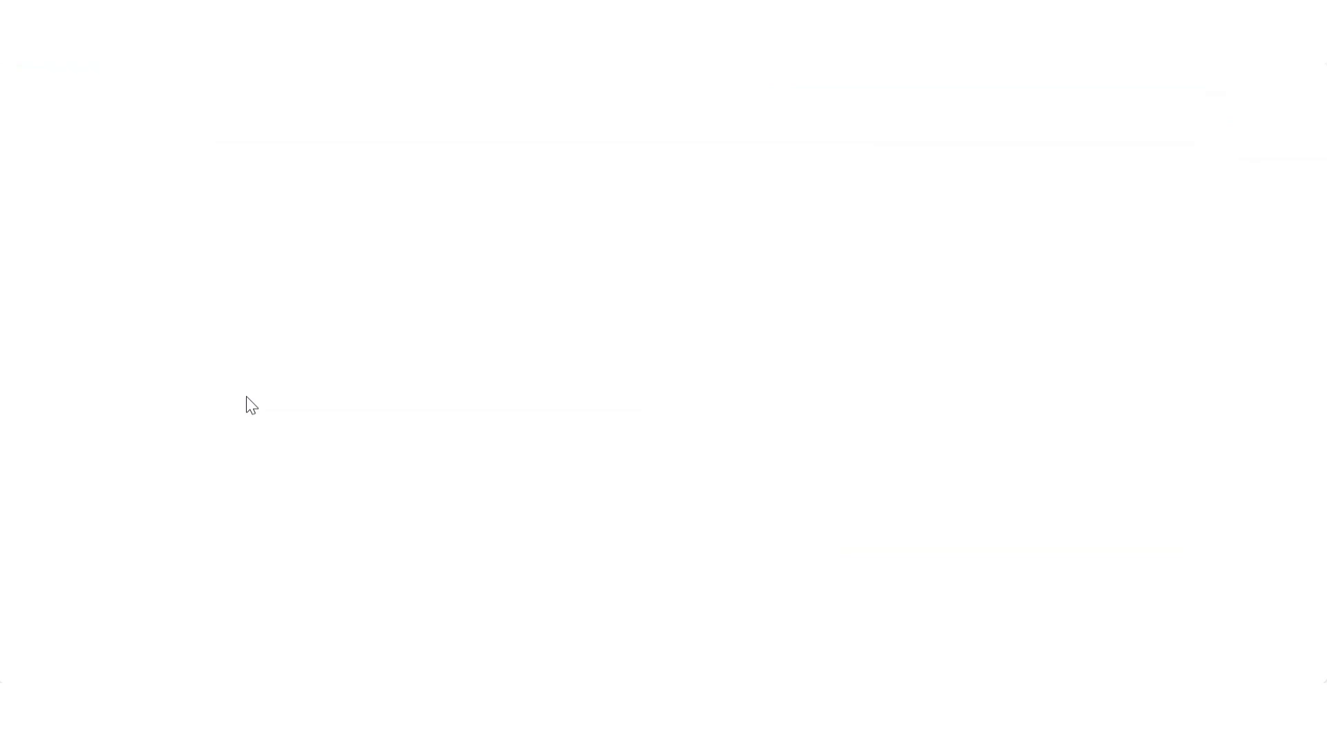
pyautogui.click(211, 95)
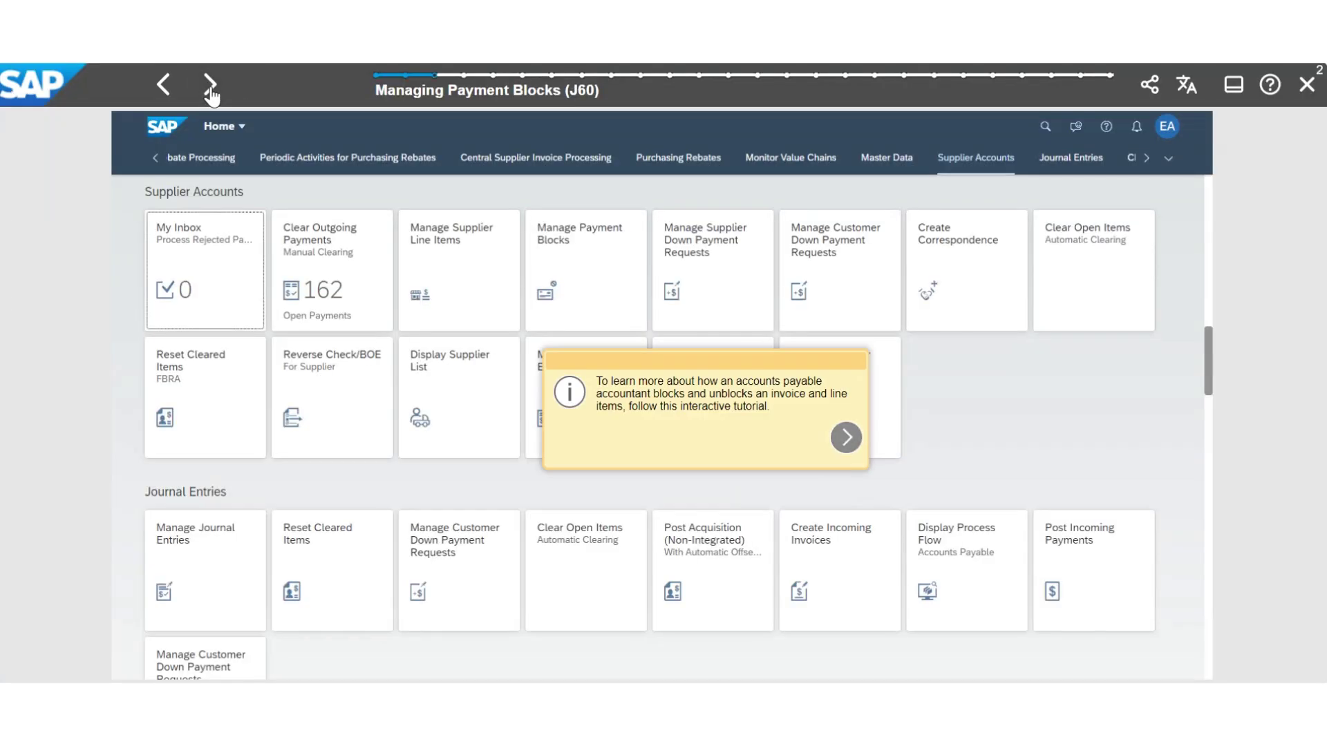
# Advance the tutorial through filtering Manage Payment Blocks by company code 1710 and opening the details of the first Domestic US Supplier 10
pyautogui.click(211, 93)
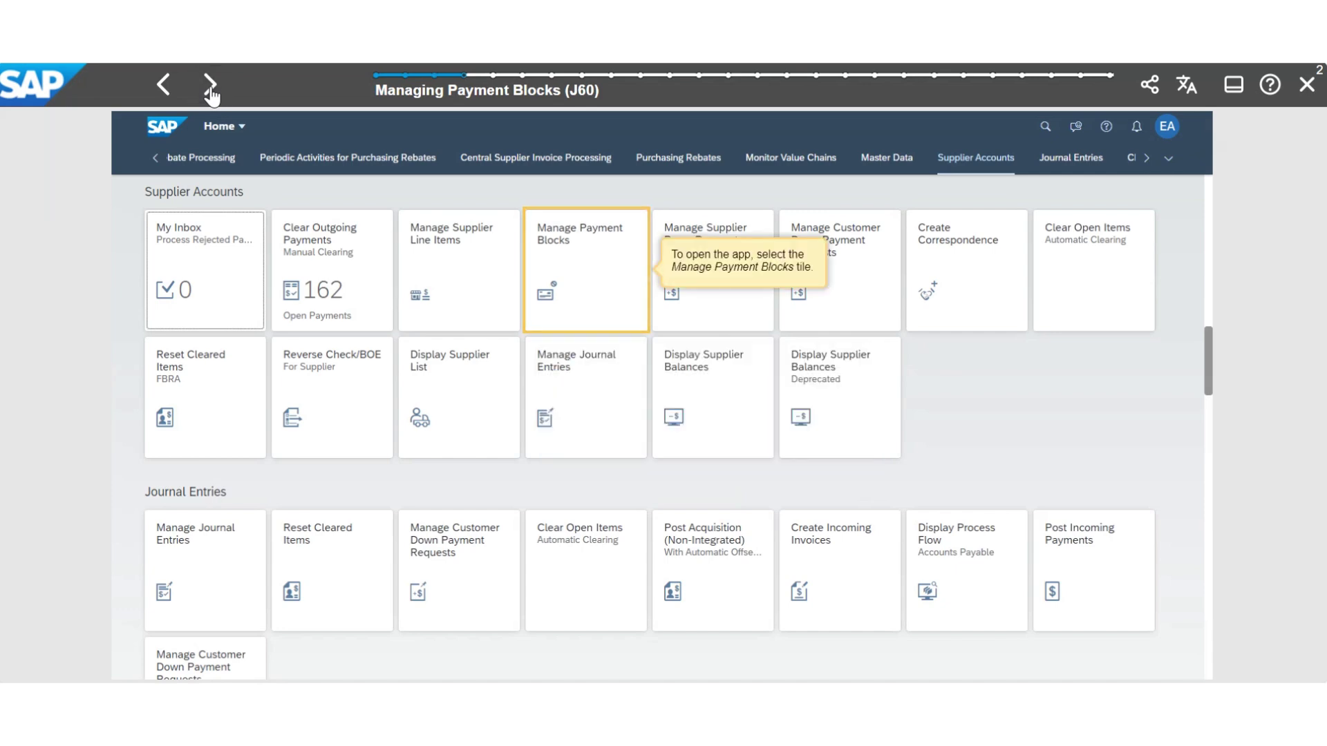
pyautogui.click(212, 94)
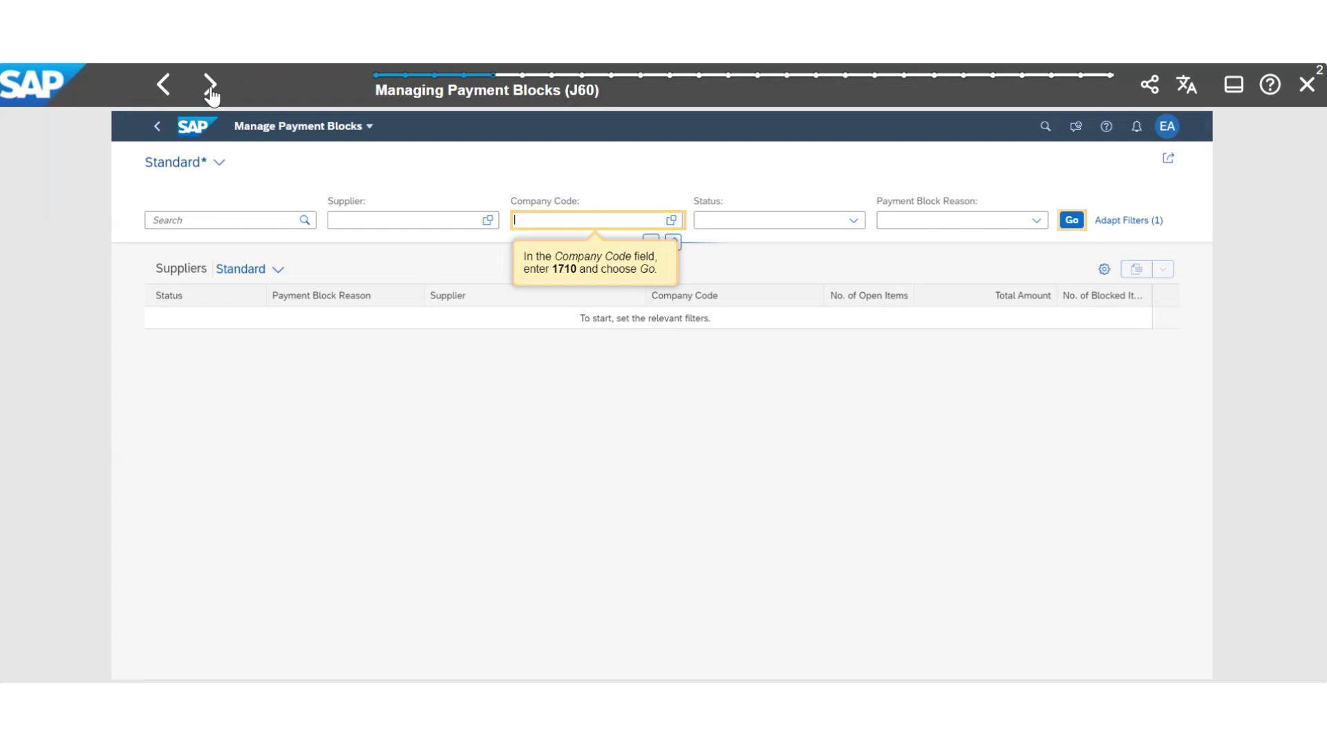
pyautogui.click(211, 94)
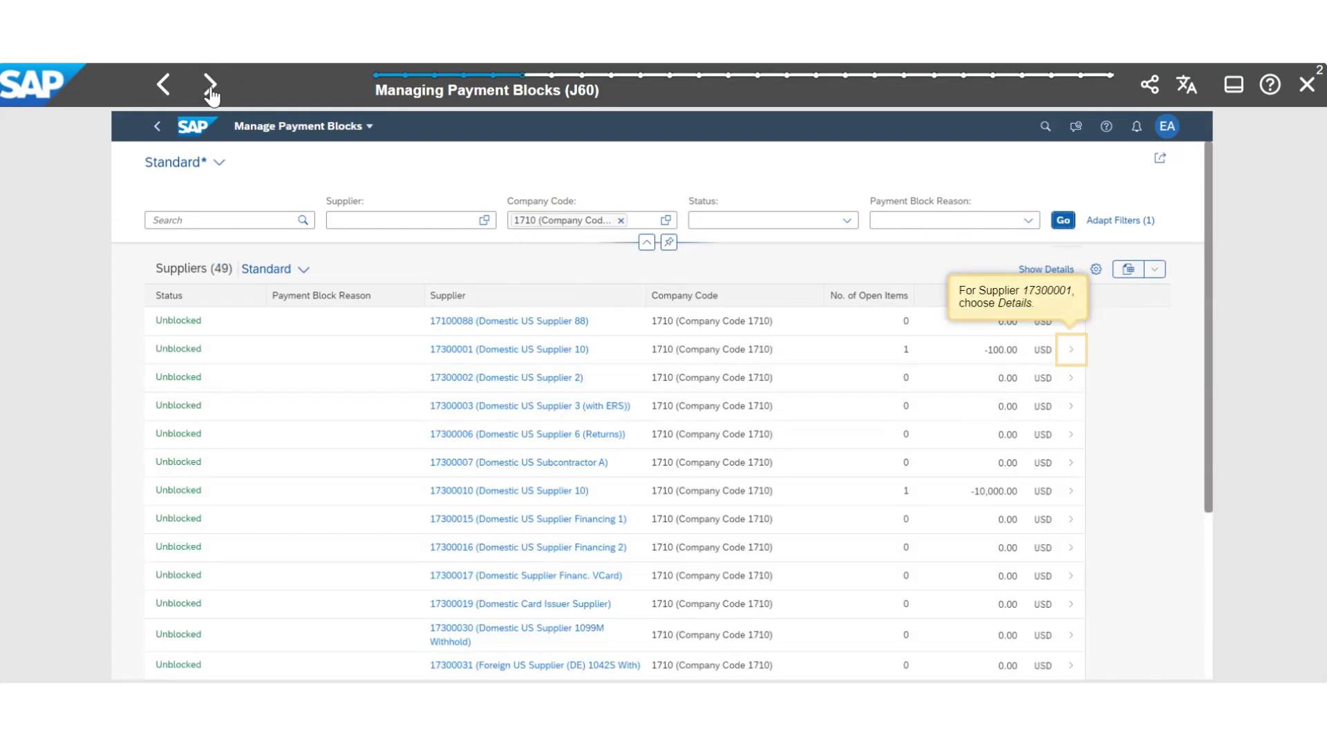
pyautogui.click(211, 94)
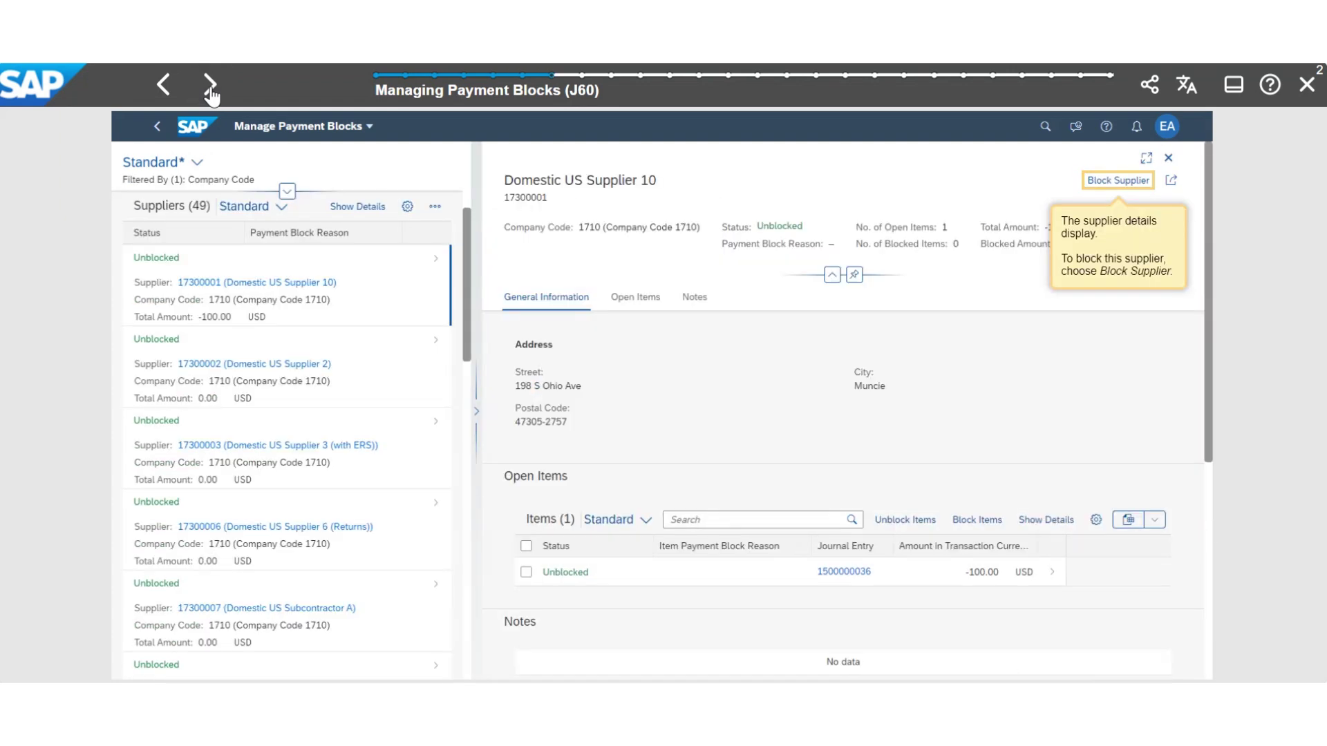
# Advance the tutorial through blocking the supplier with the reason Blocked for payment and the note "Blocked for payment"
pyautogui.click(211, 94)
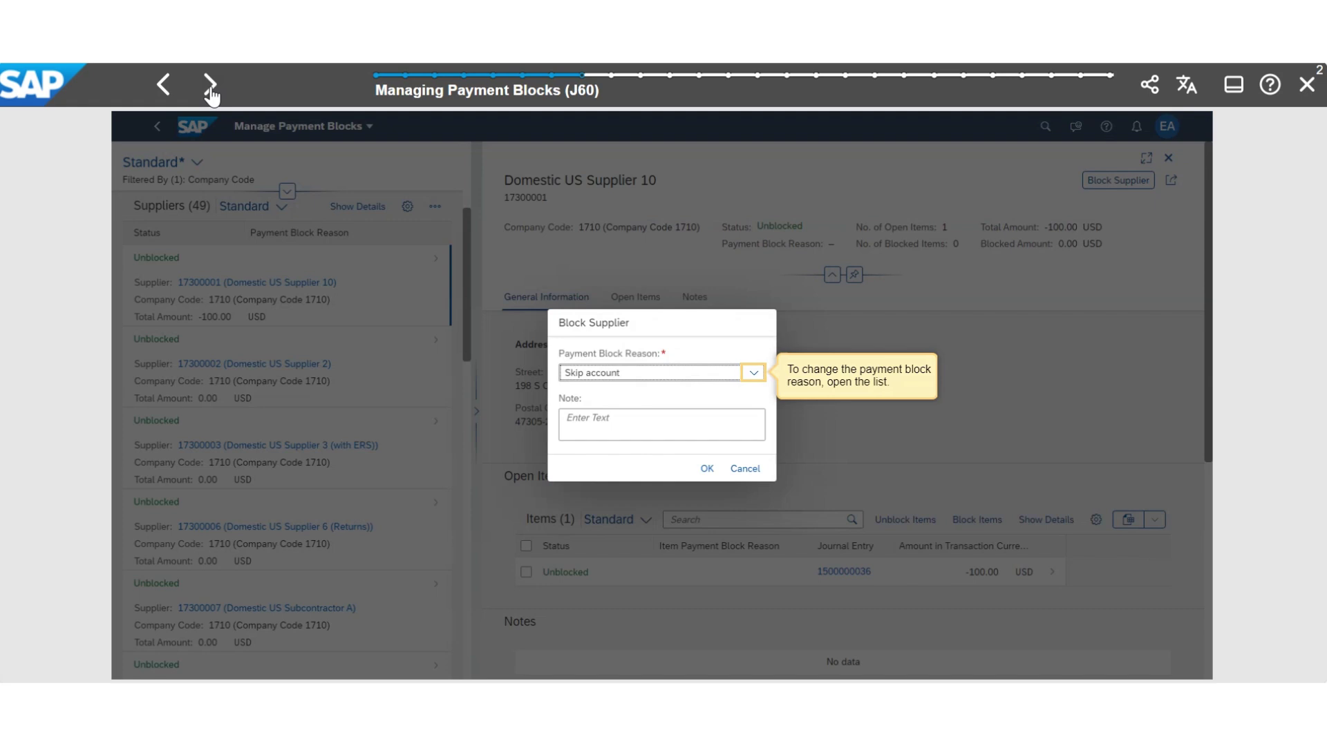
pyautogui.click(211, 94)
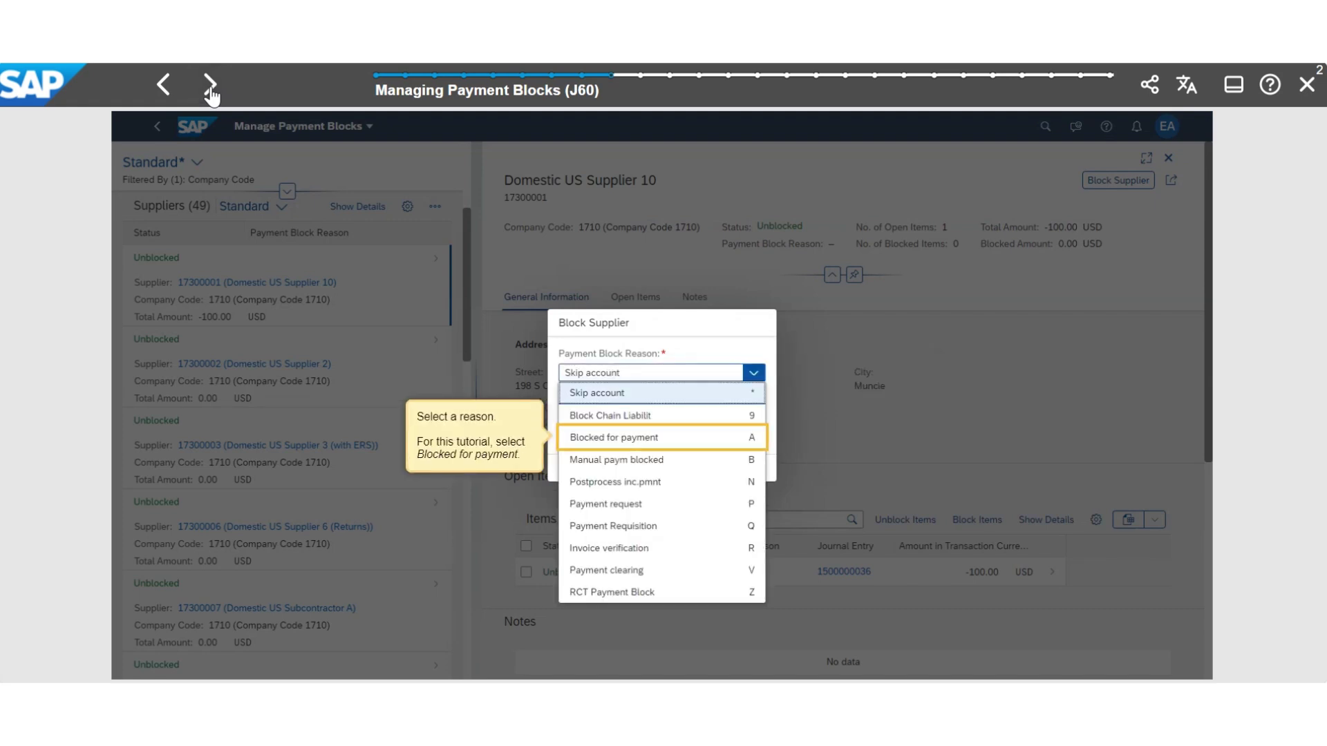
pyautogui.click(211, 94)
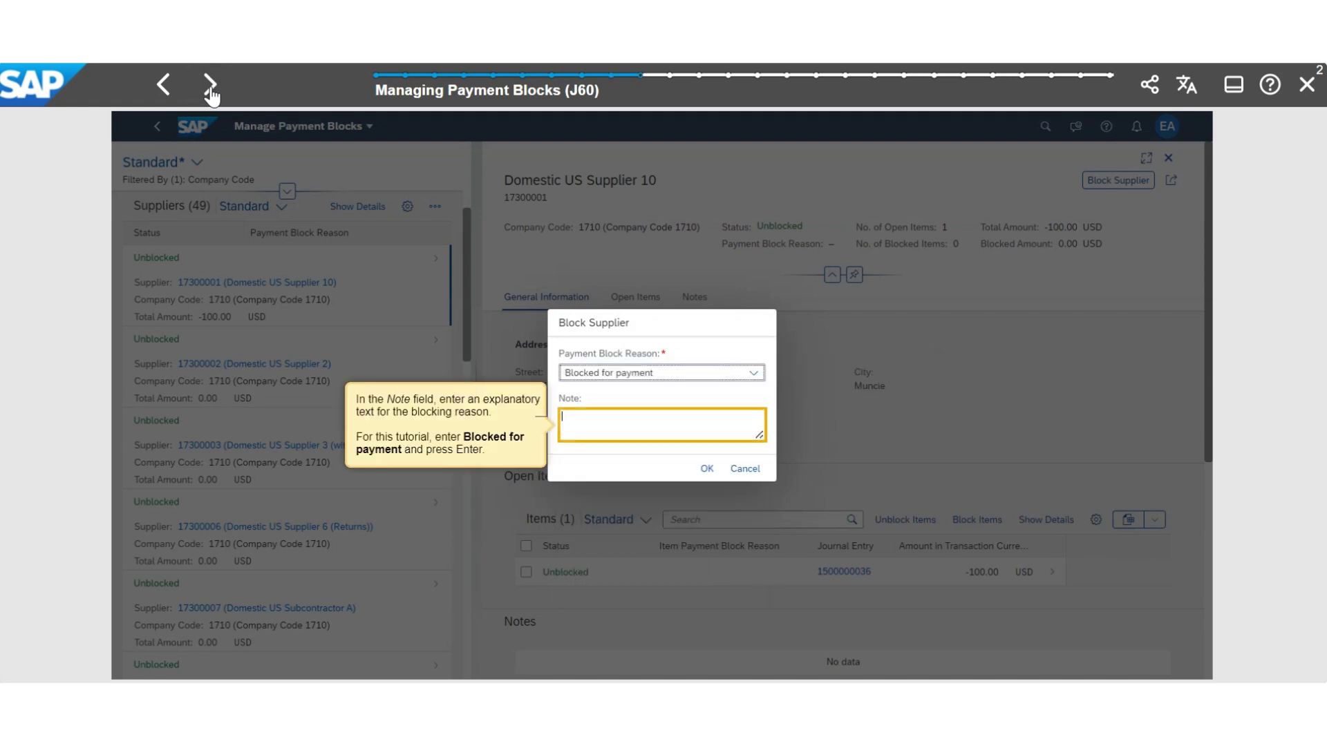
pyautogui.click(211, 94)
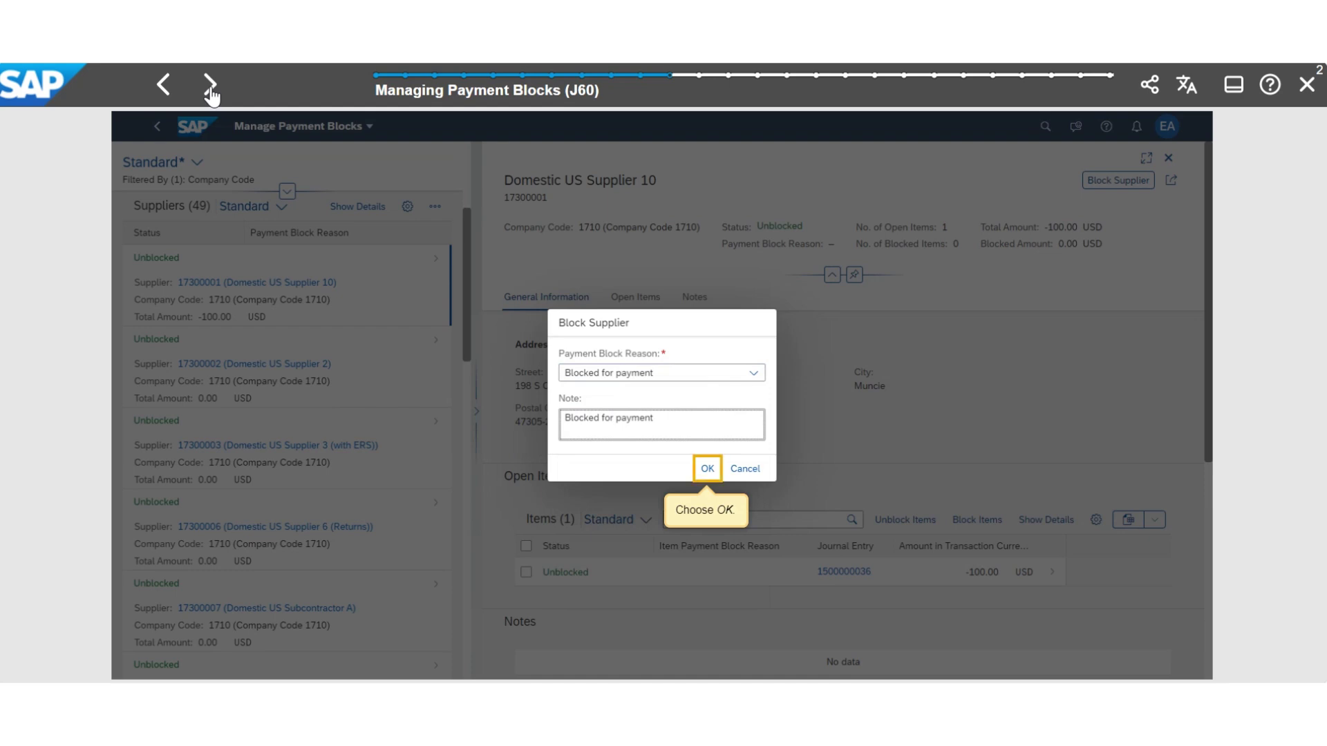
pyautogui.click(211, 94)
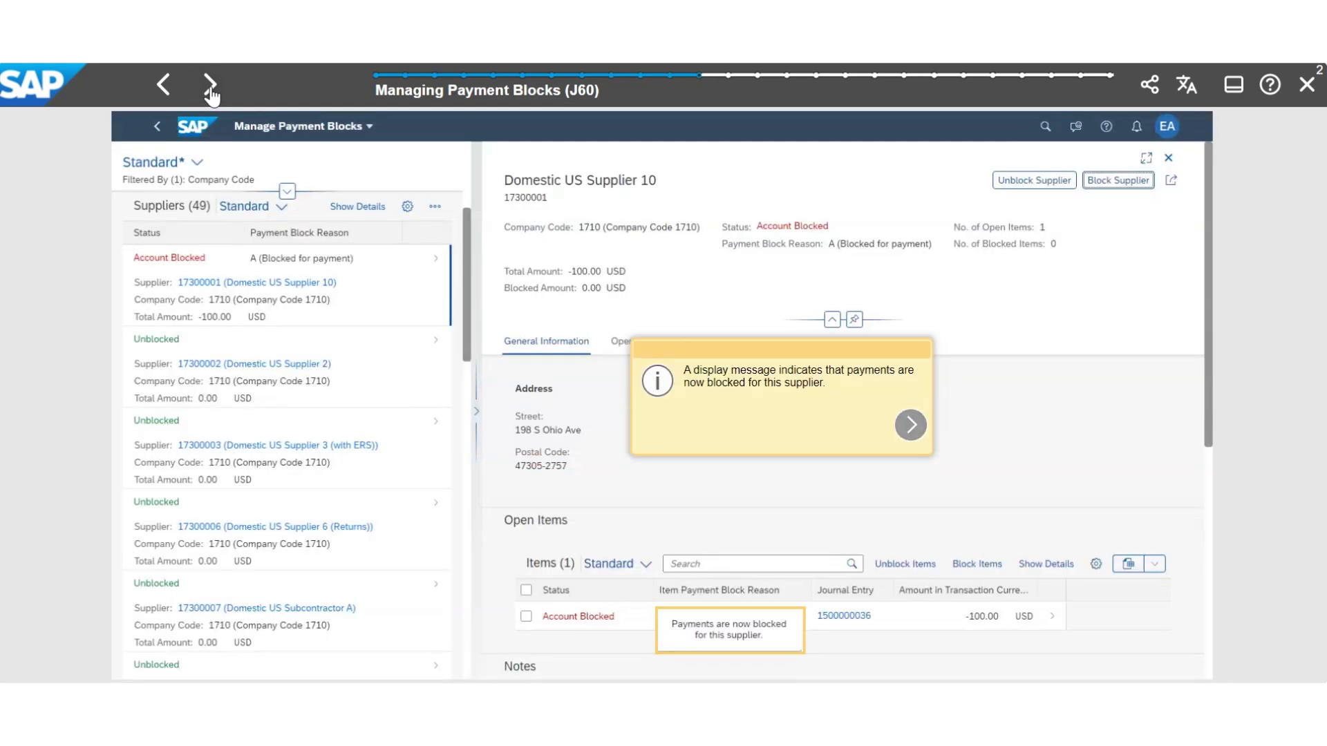
pyautogui.click(211, 94)
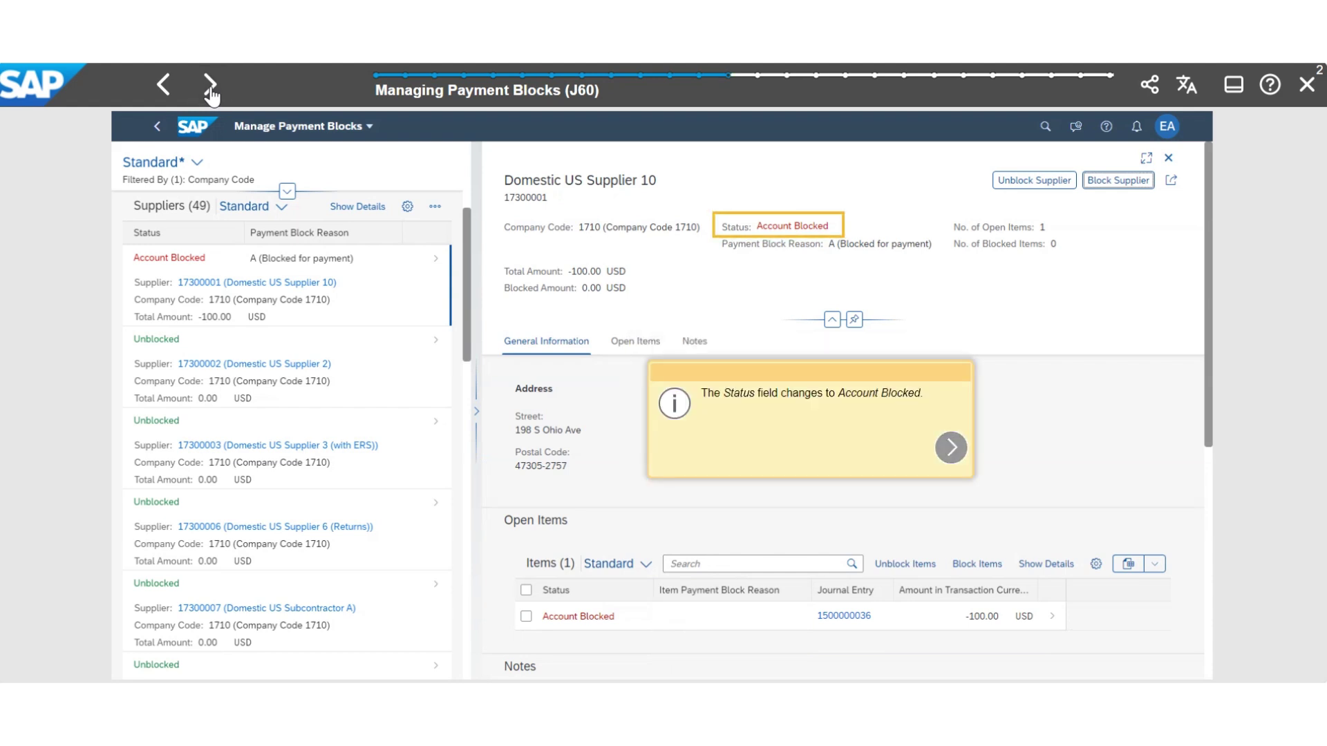
# Advance the tutorial through unblocking the supplier's account
pyautogui.click(212, 94)
pyautogui.click(212, 94)
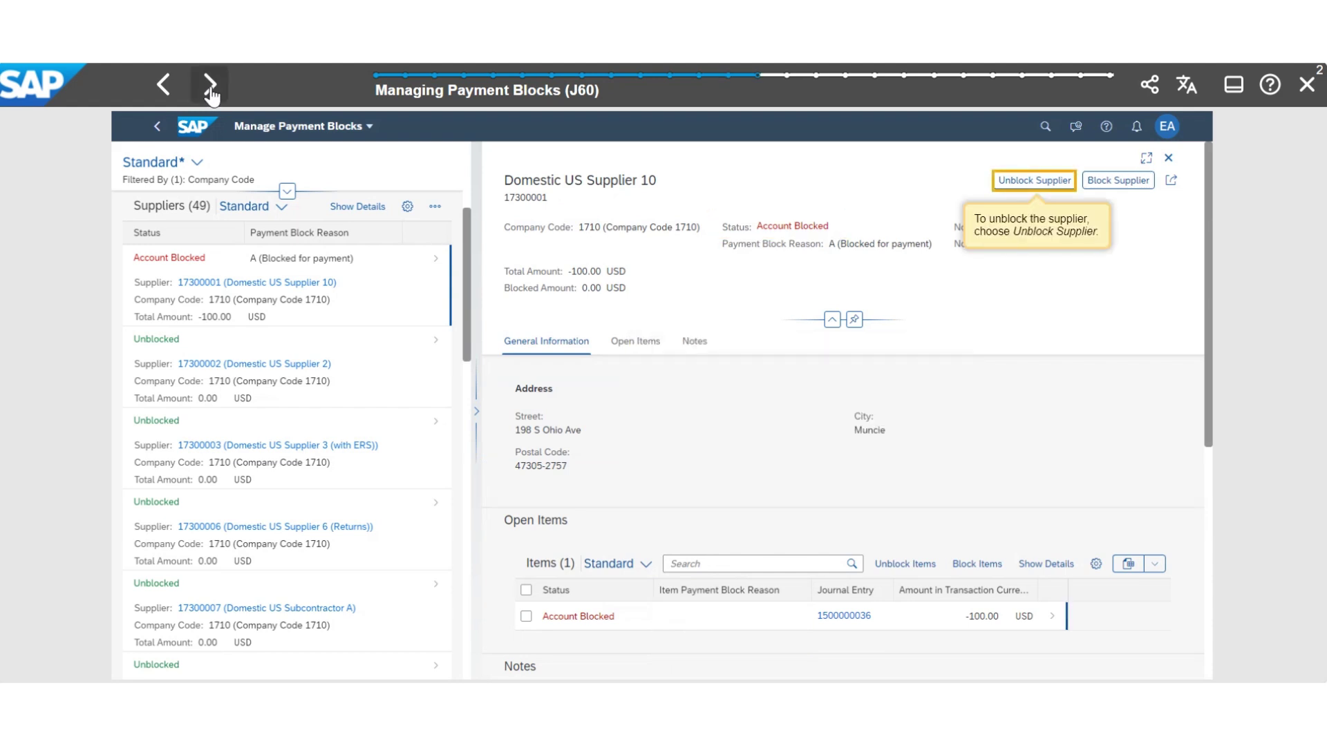
pyautogui.click(212, 94)
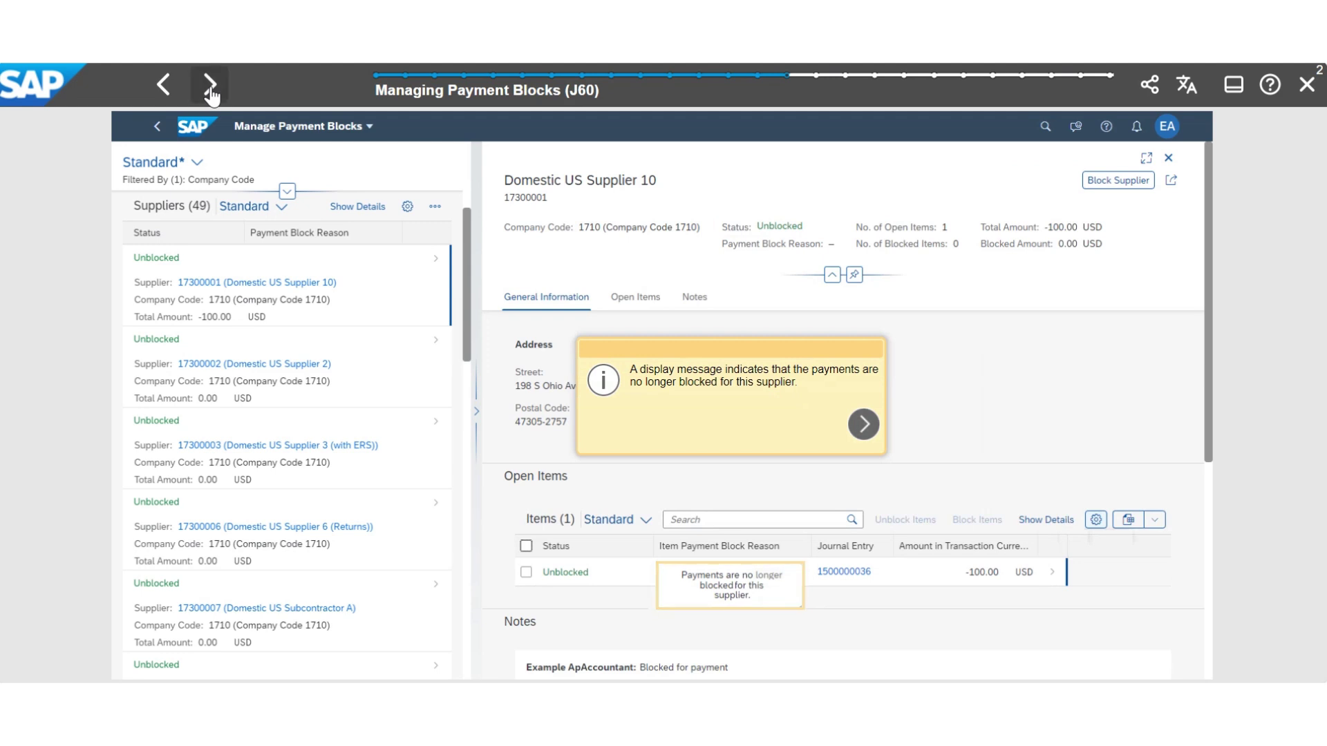
# Advance the tutorial through blocking the supplier's open item with the reason and note "Blocked for payment"
pyautogui.click(212, 94)
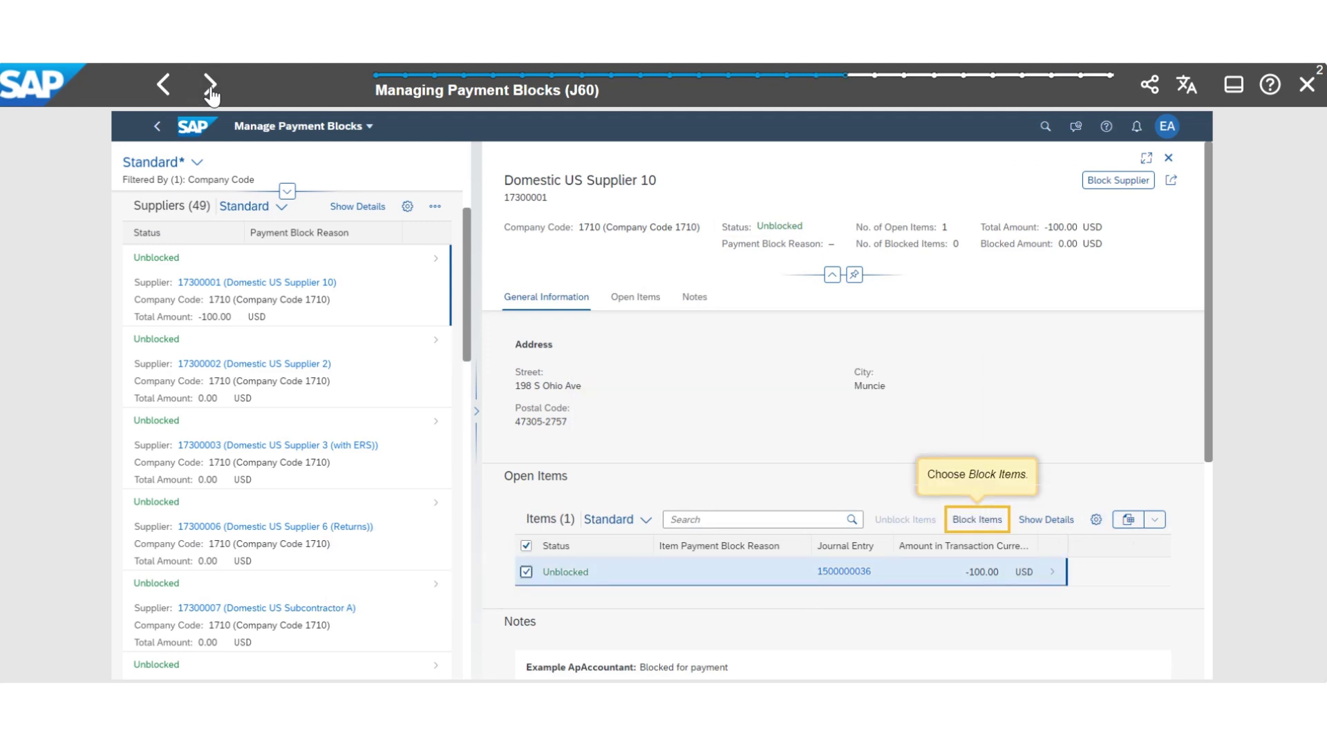
pyautogui.click(211, 94)
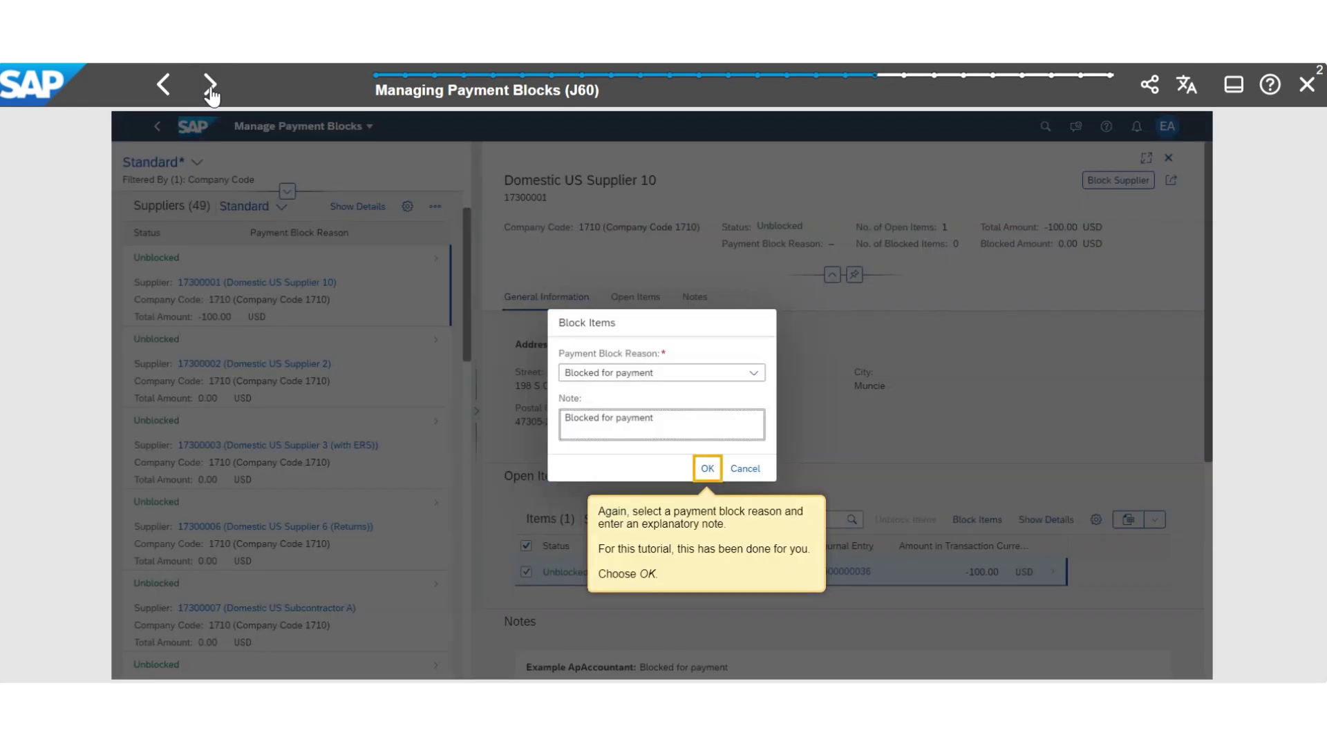
pyautogui.click(211, 94)
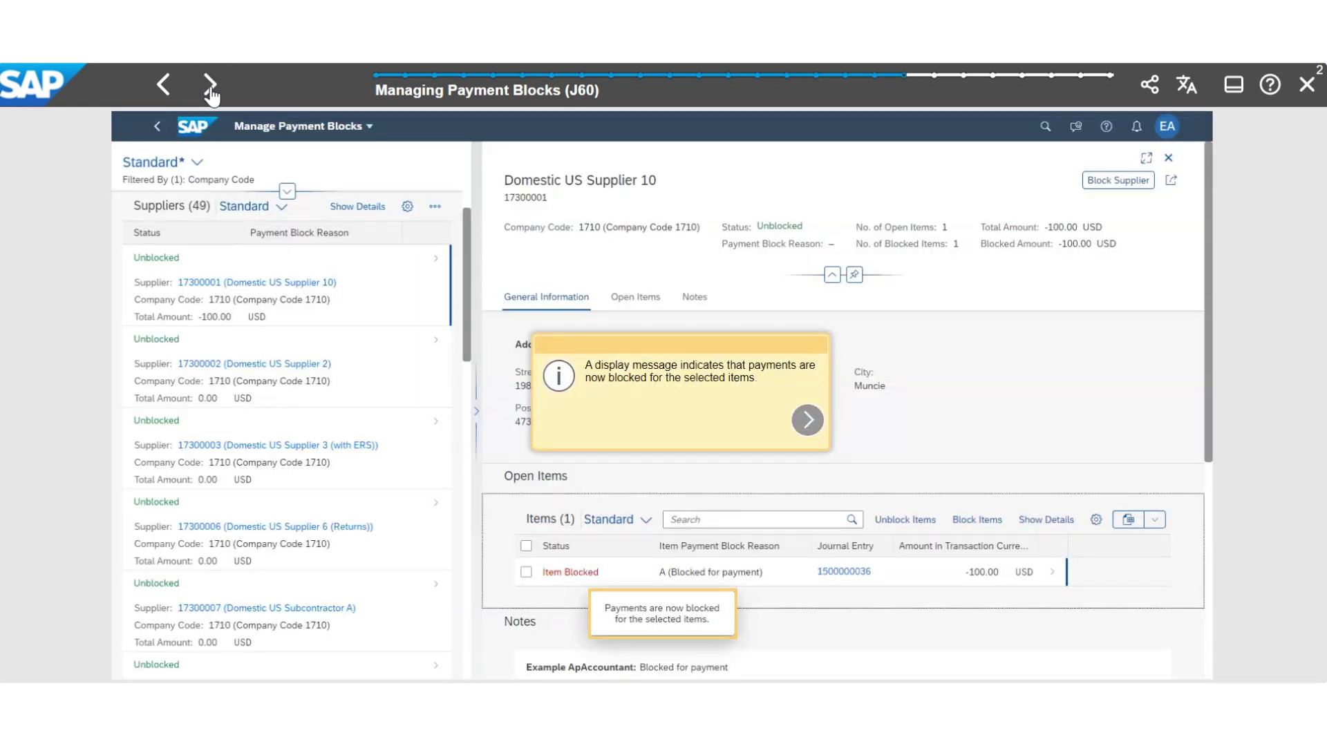
# Advance the tutorial through selecting the blocked open item and unblocking it
pyautogui.click(211, 94)
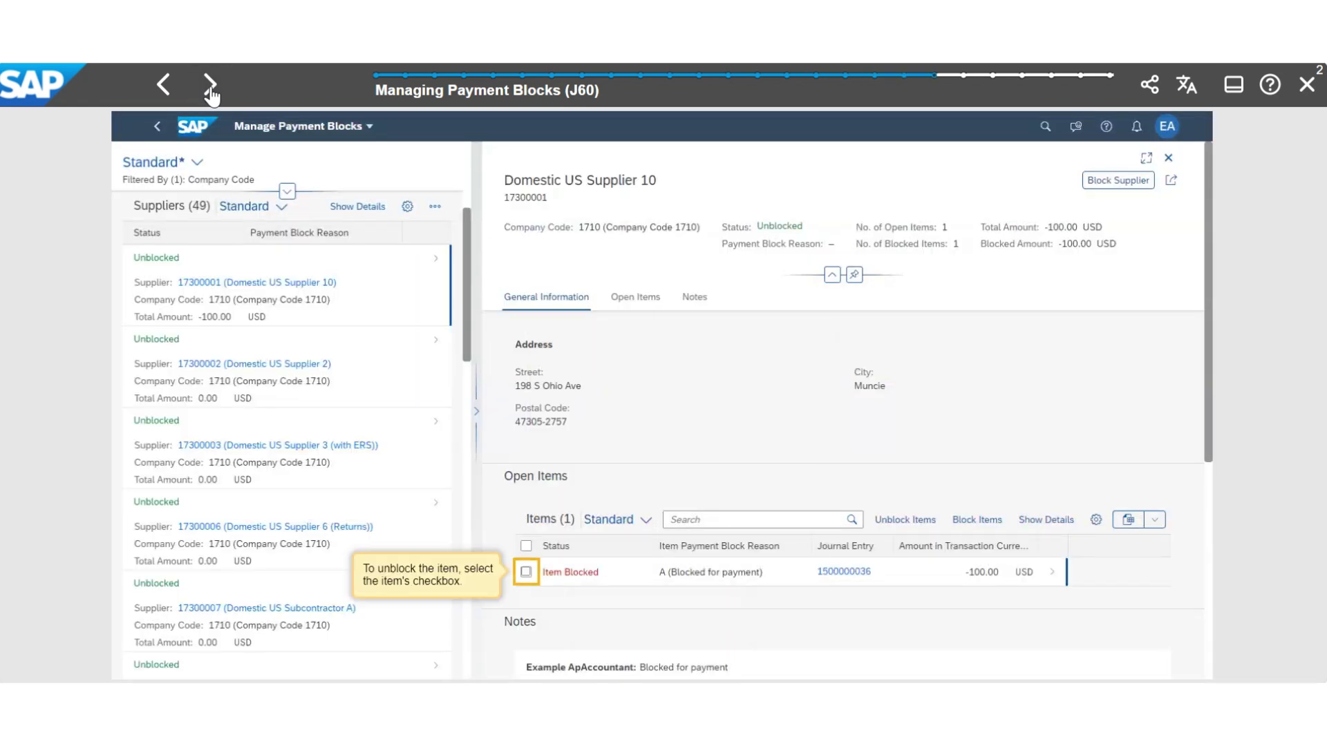
pyautogui.click(212, 94)
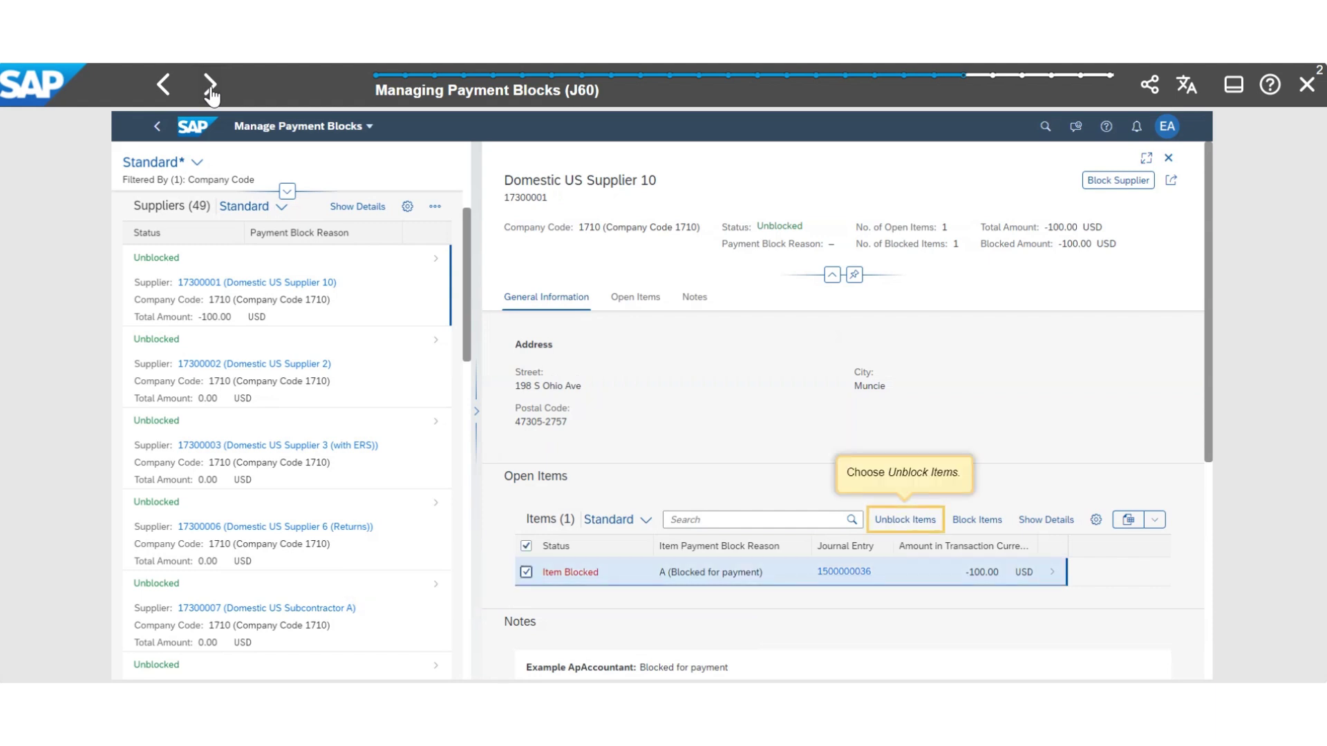
pyautogui.click(211, 94)
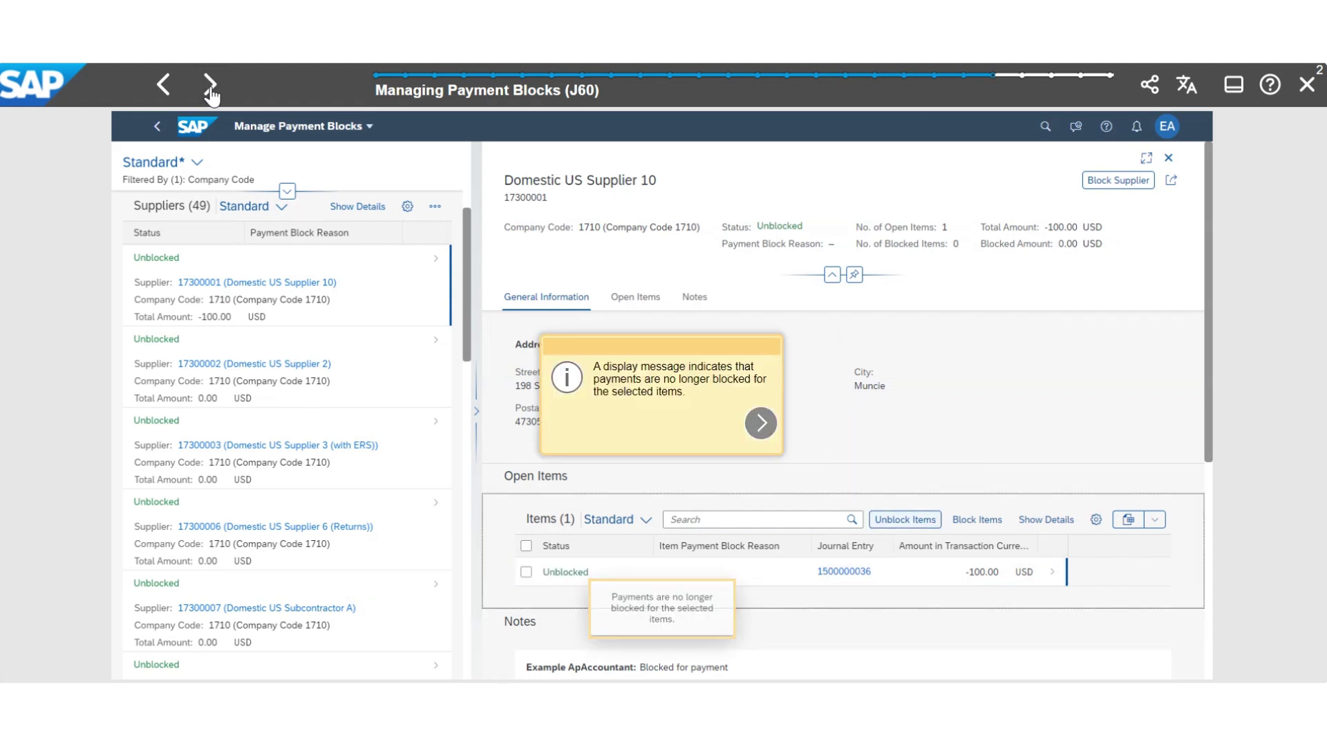
pyautogui.click(211, 94)
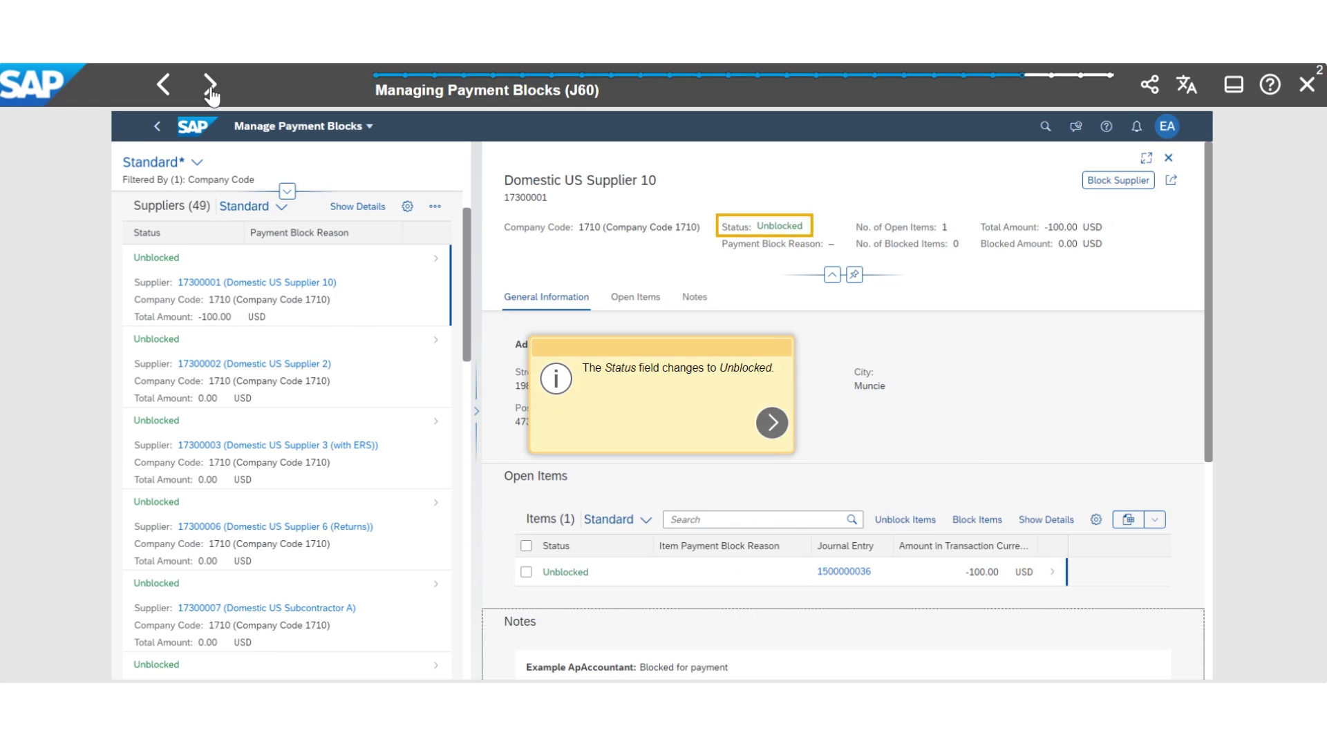
pyautogui.click(211, 94)
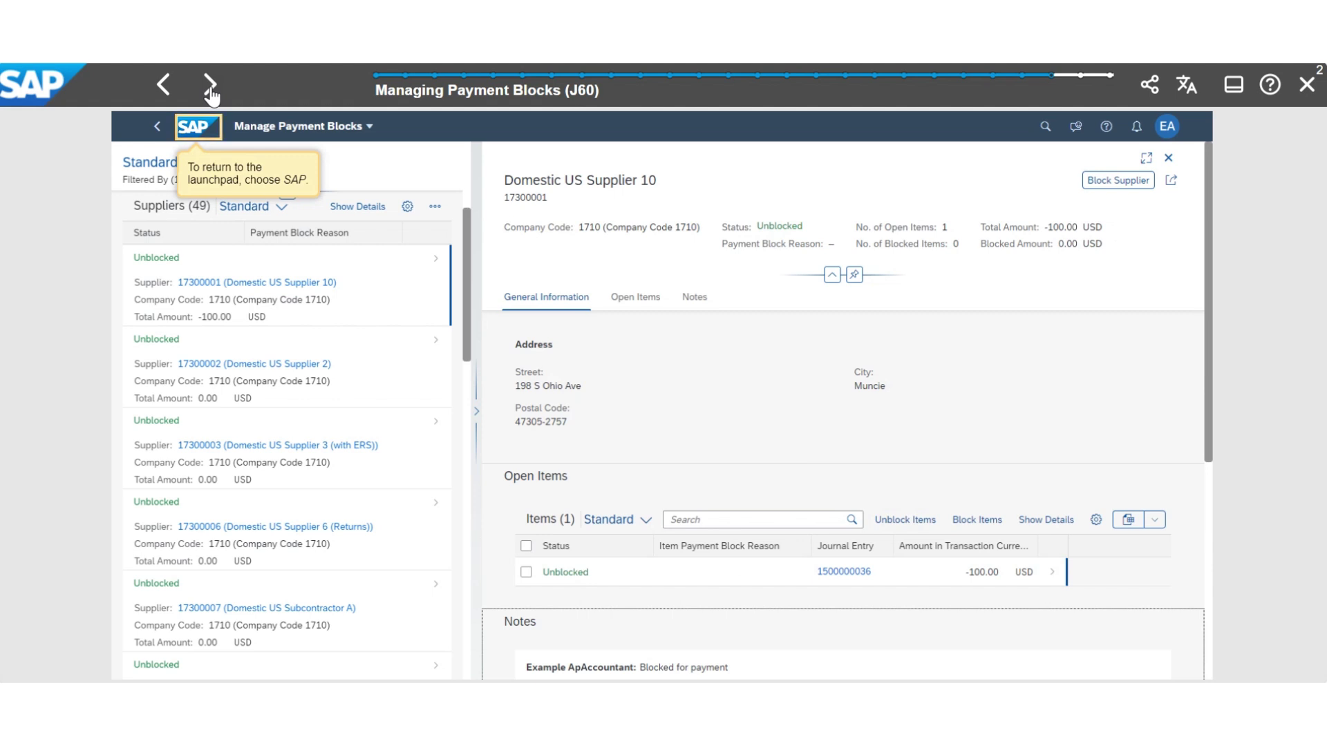
# Finish the payment blocks tutorial and start the tutorial Viewing Supplier Balances
pyautogui.click(212, 94)
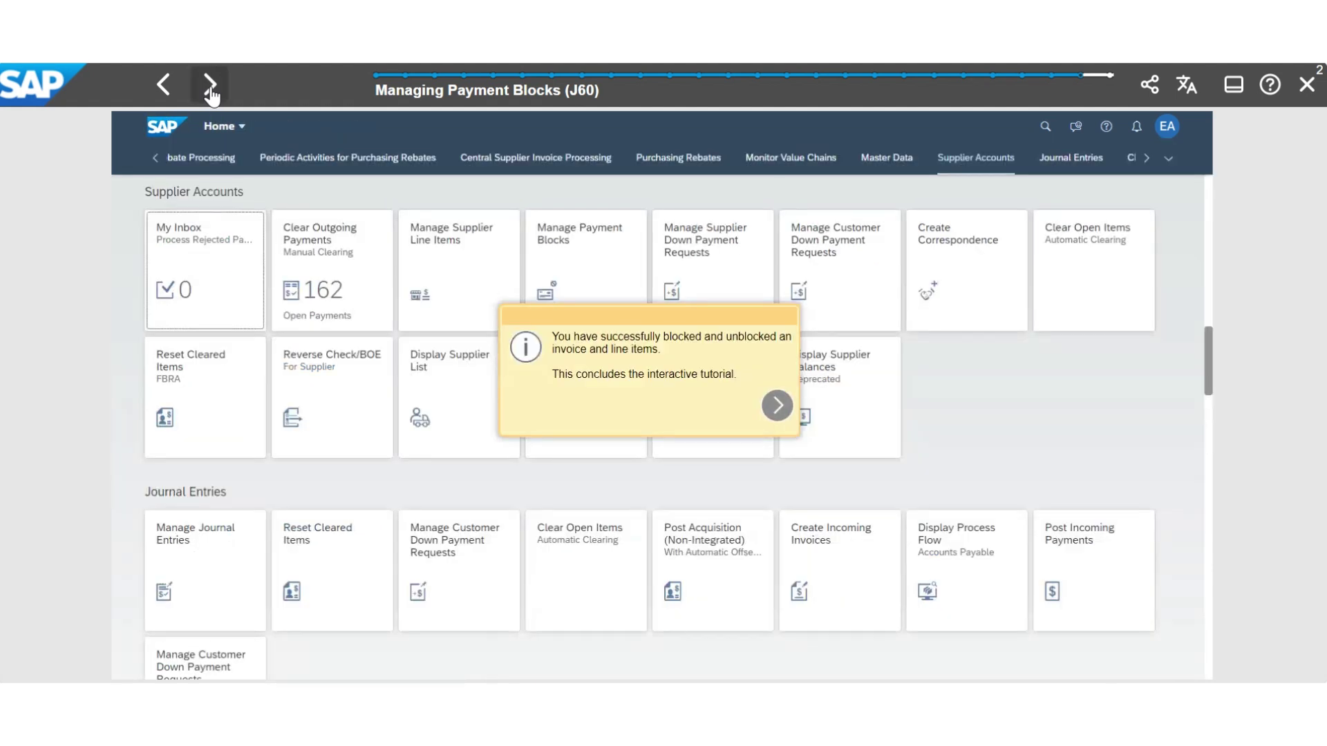
pyautogui.click(211, 94)
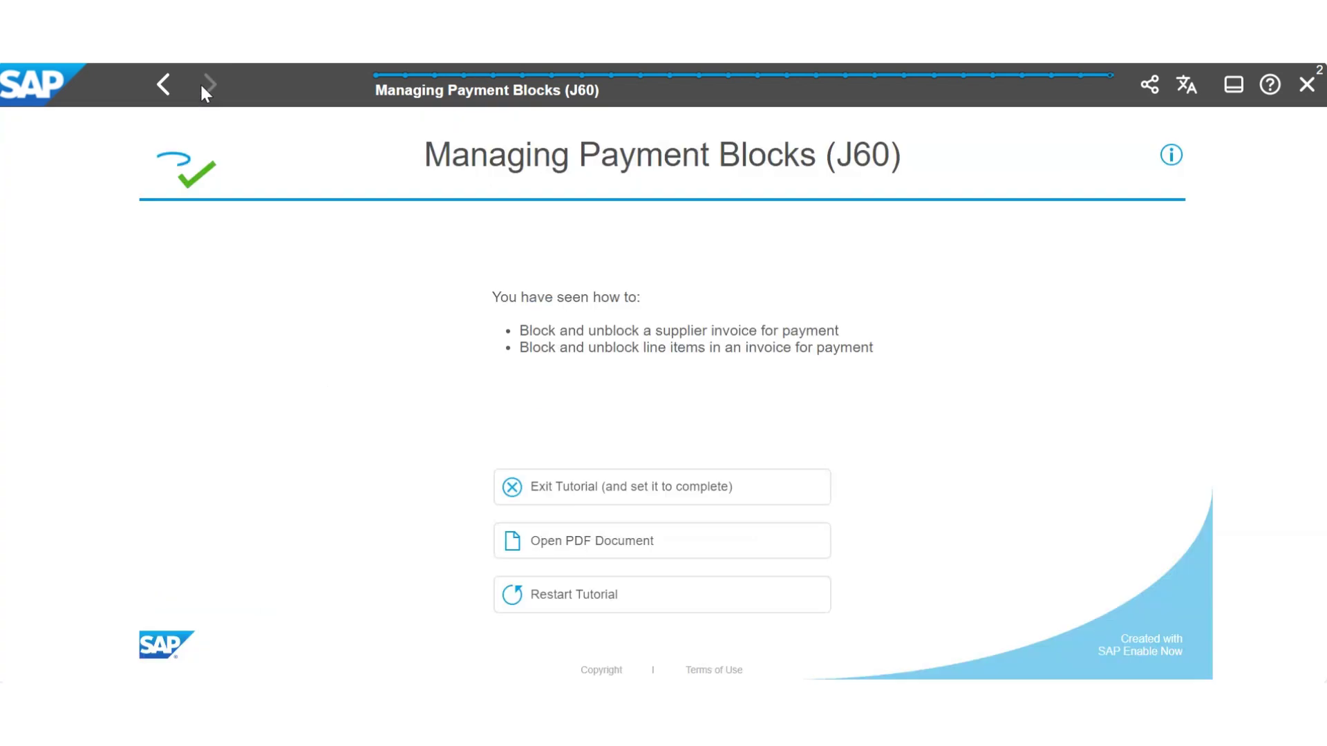
pyautogui.click(1307, 85)
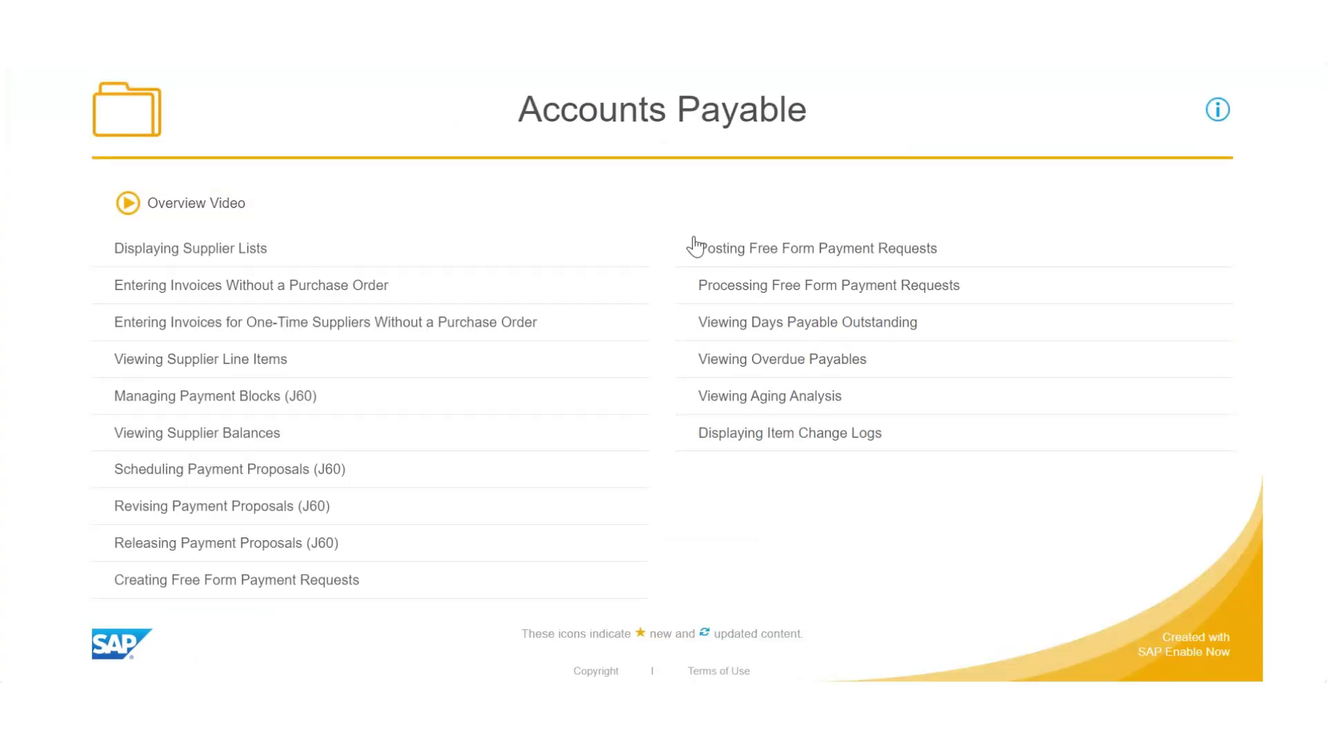
pyautogui.click(276, 437)
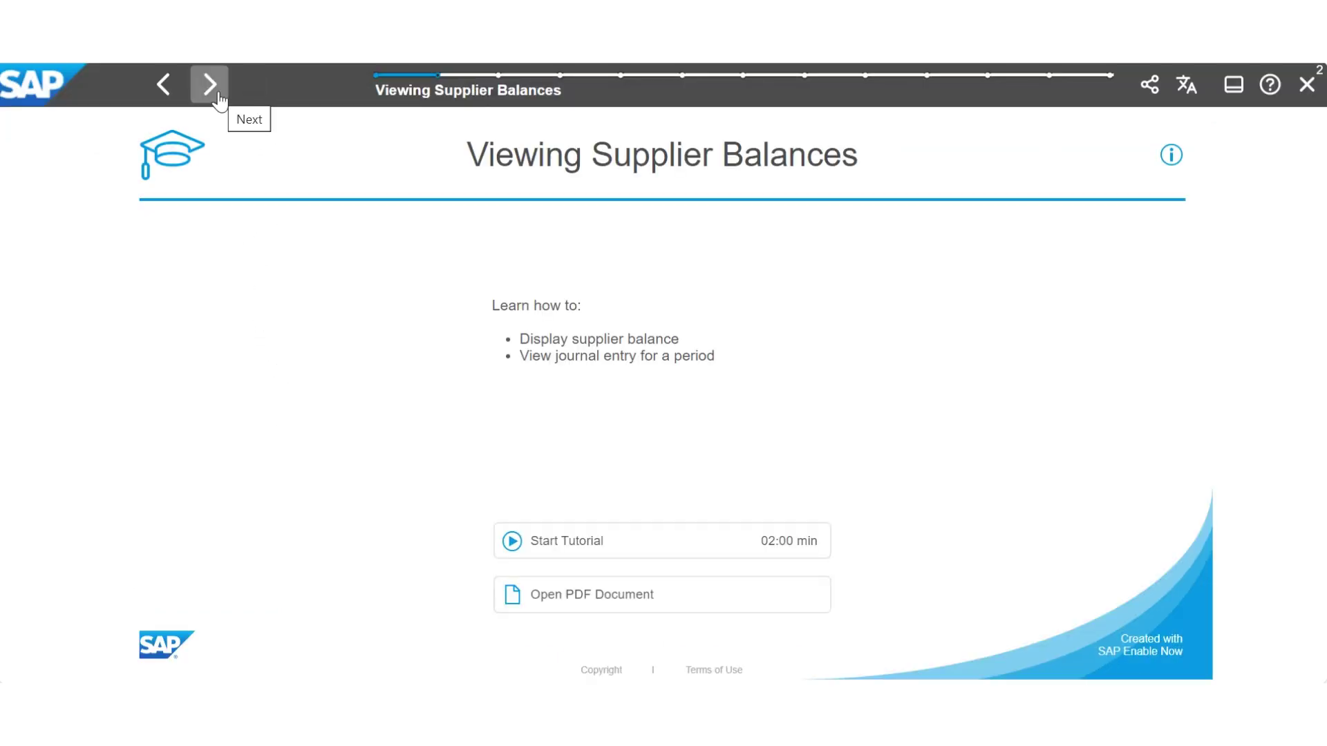
pyautogui.click(211, 85)
# Advance the tutorial through opening the Display Supplier Balances app and entering the supplier and company code 1710 as filters
pyautogui.click(218, 95)
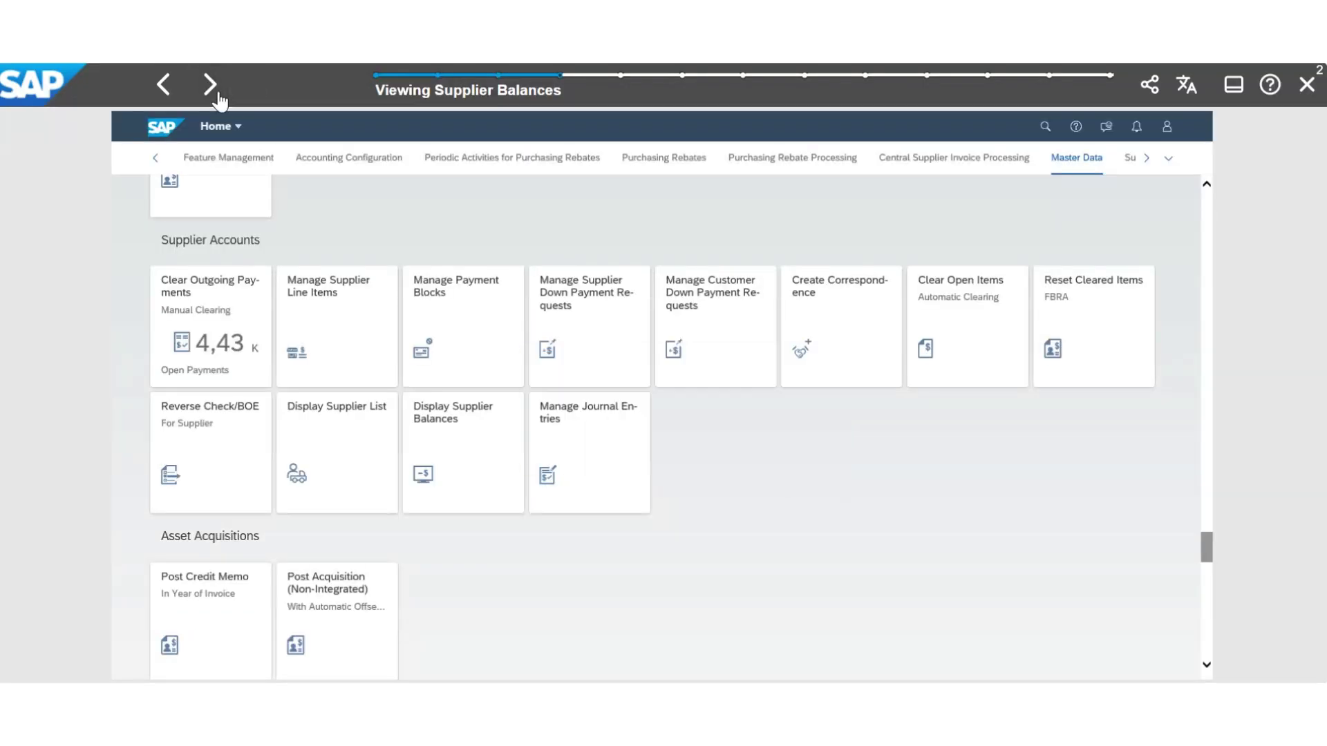
pyautogui.click(218, 96)
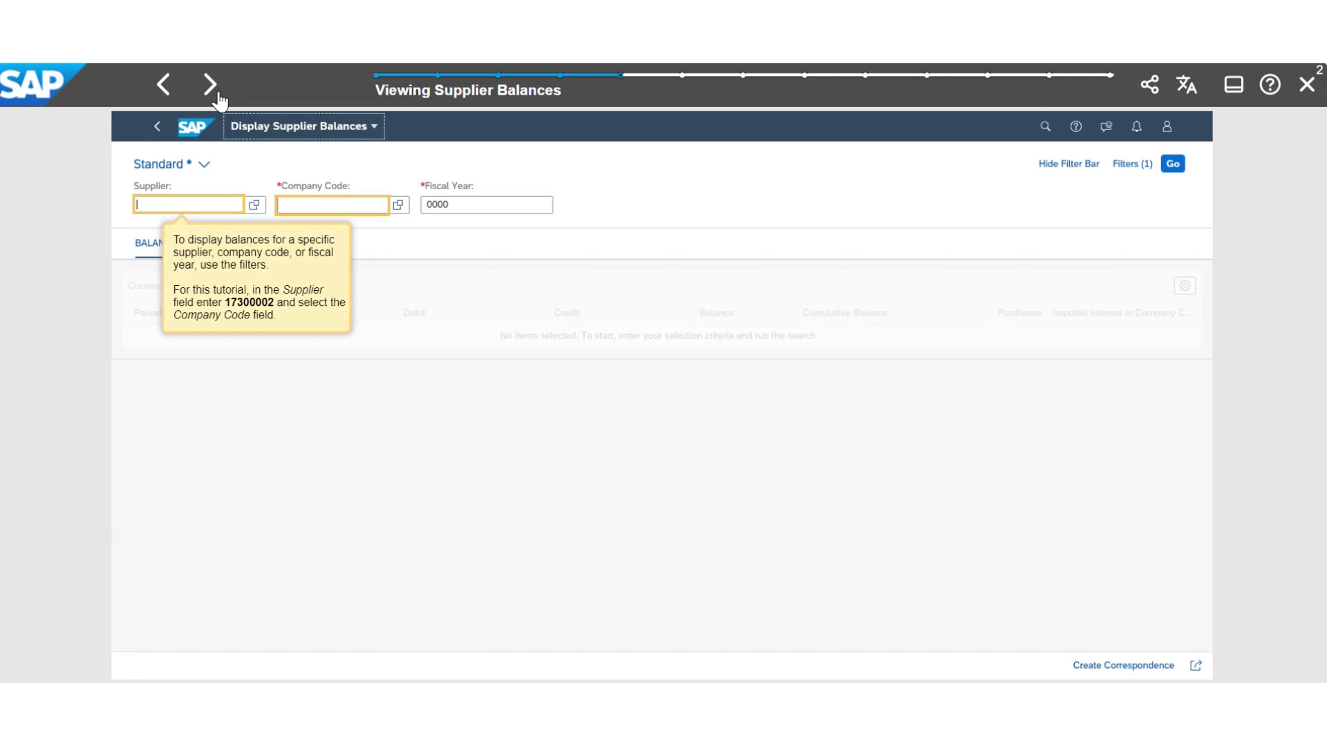
pyautogui.click(215, 96)
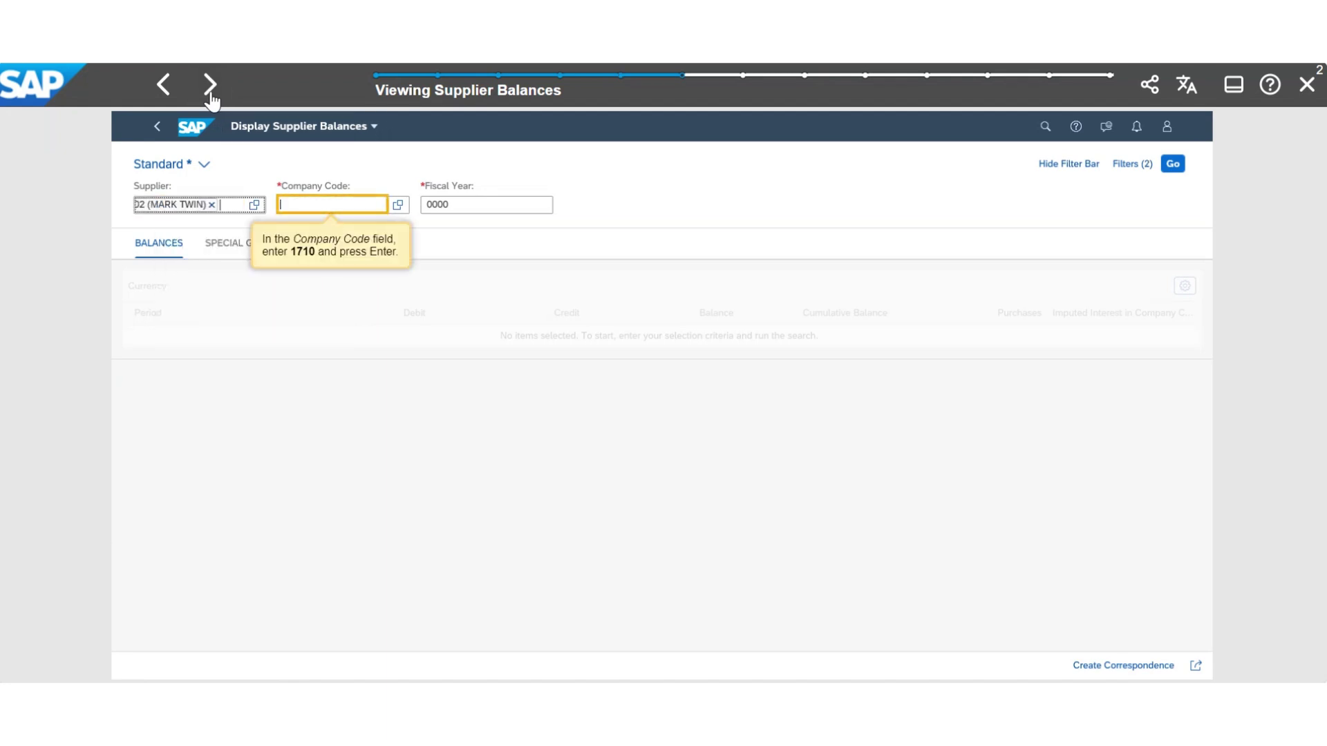
pyautogui.click(211, 97)
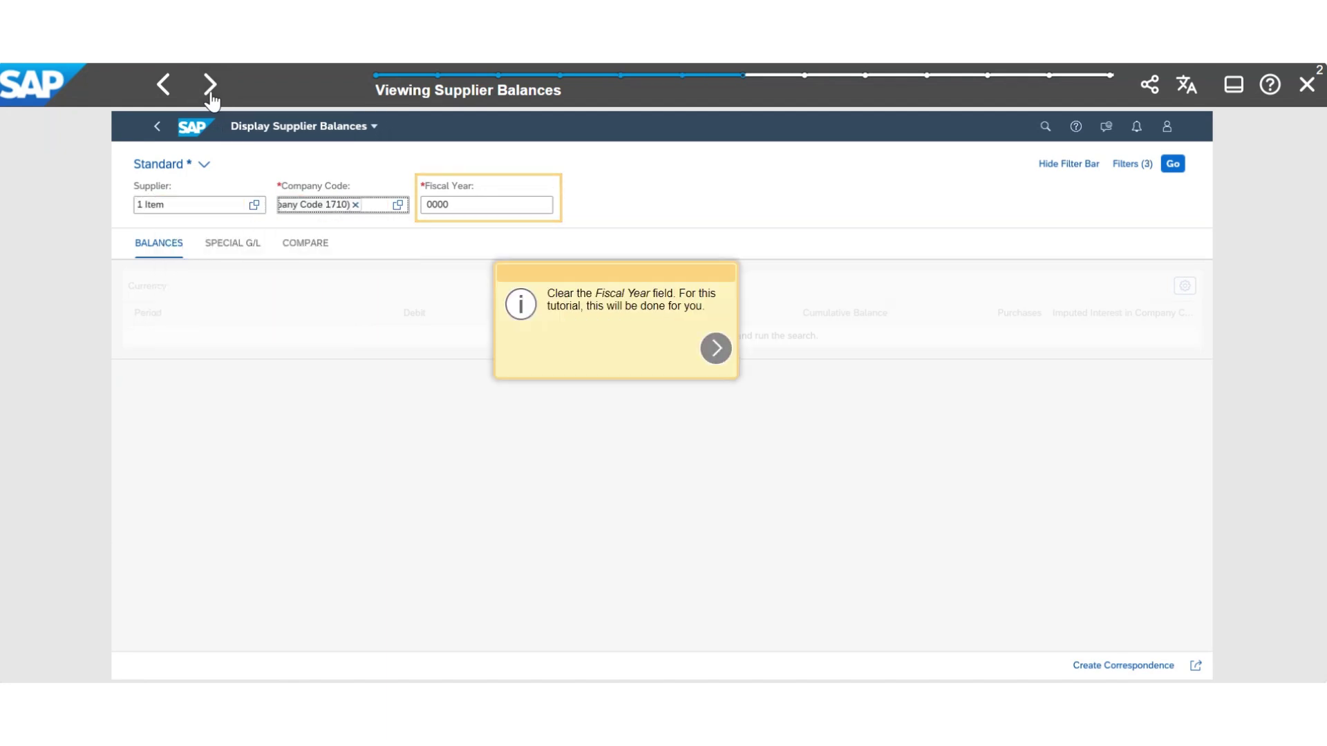
# Advance the tutorial through displaying the supplier's balances for fiscal year 2019 and opening the period 12 debit journal entries
pyautogui.click(210, 97)
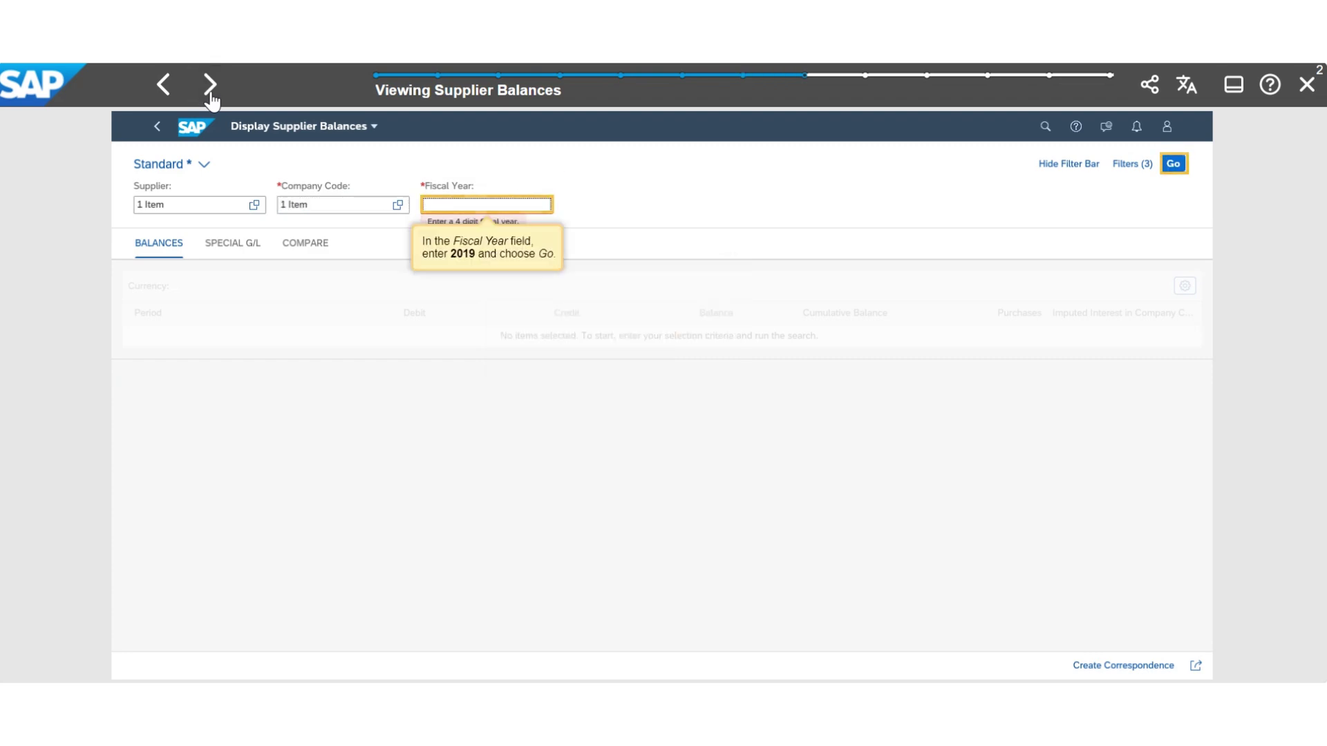
pyautogui.click(210, 97)
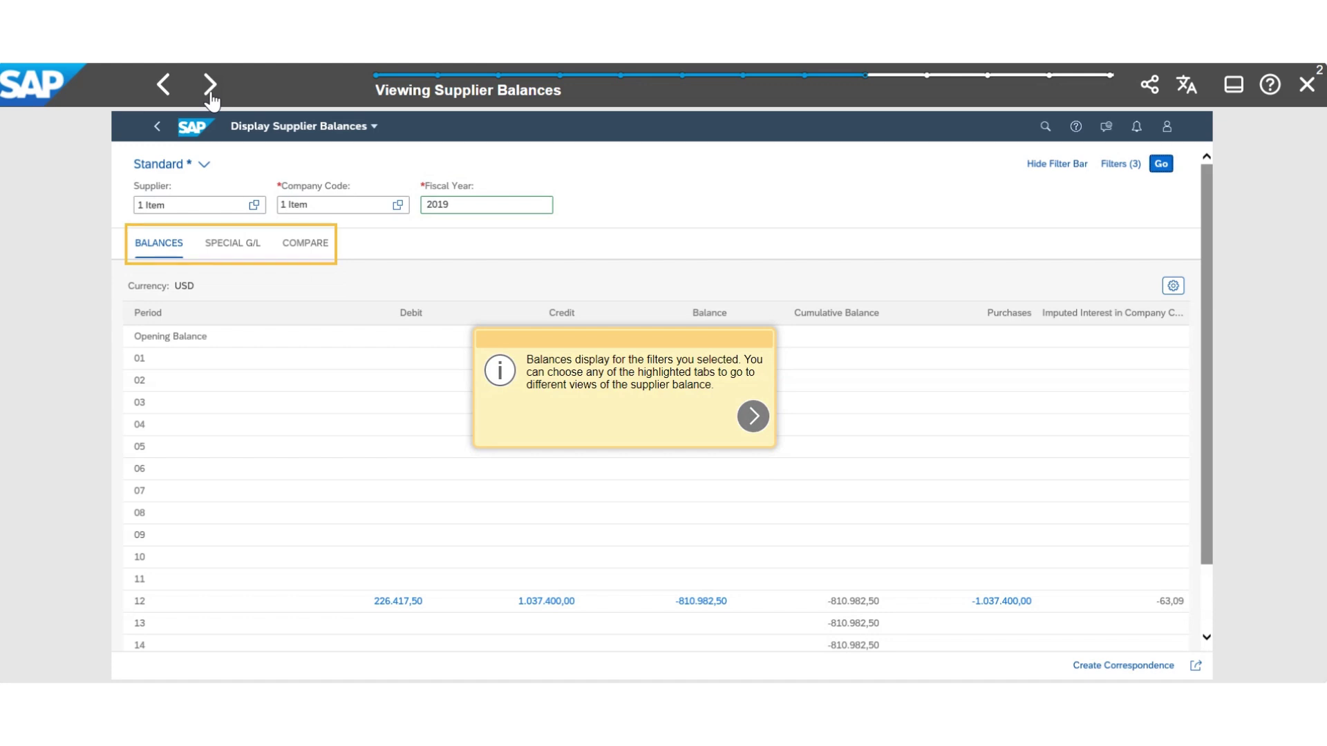
pyautogui.click(210, 97)
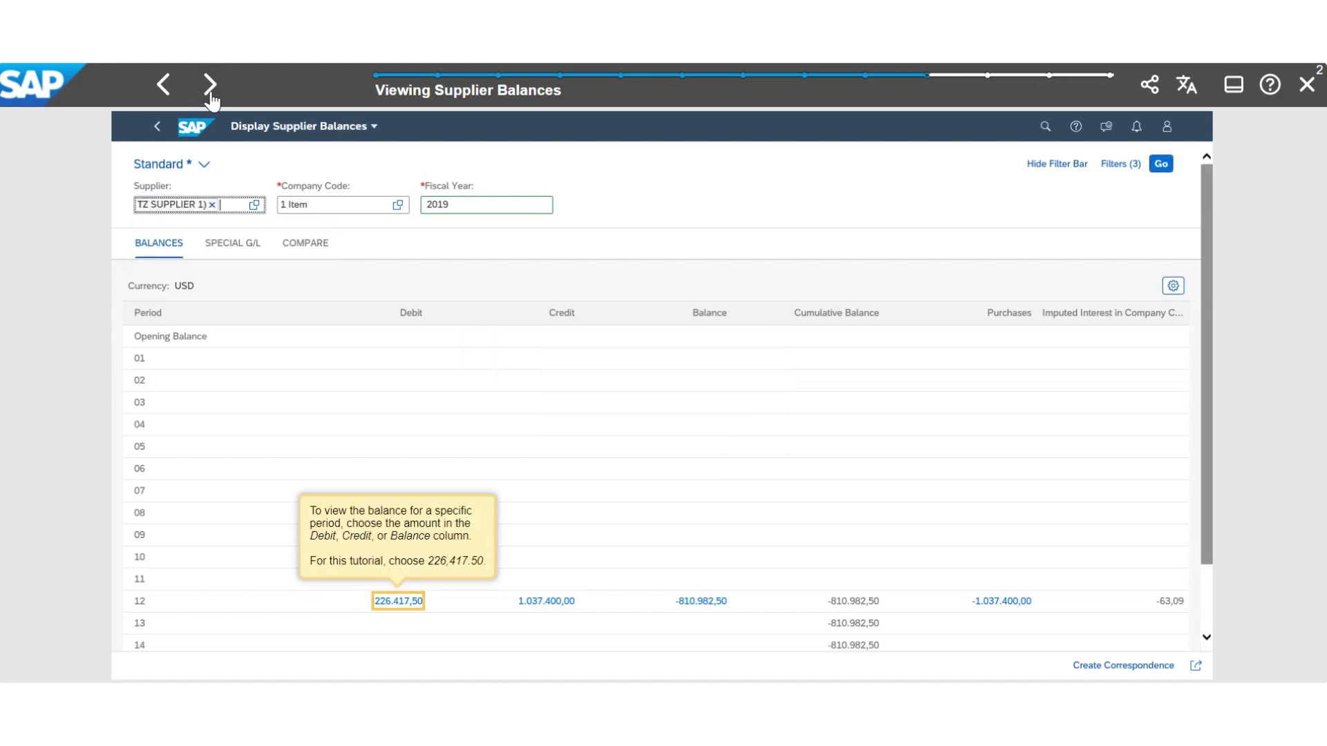
pyautogui.click(211, 97)
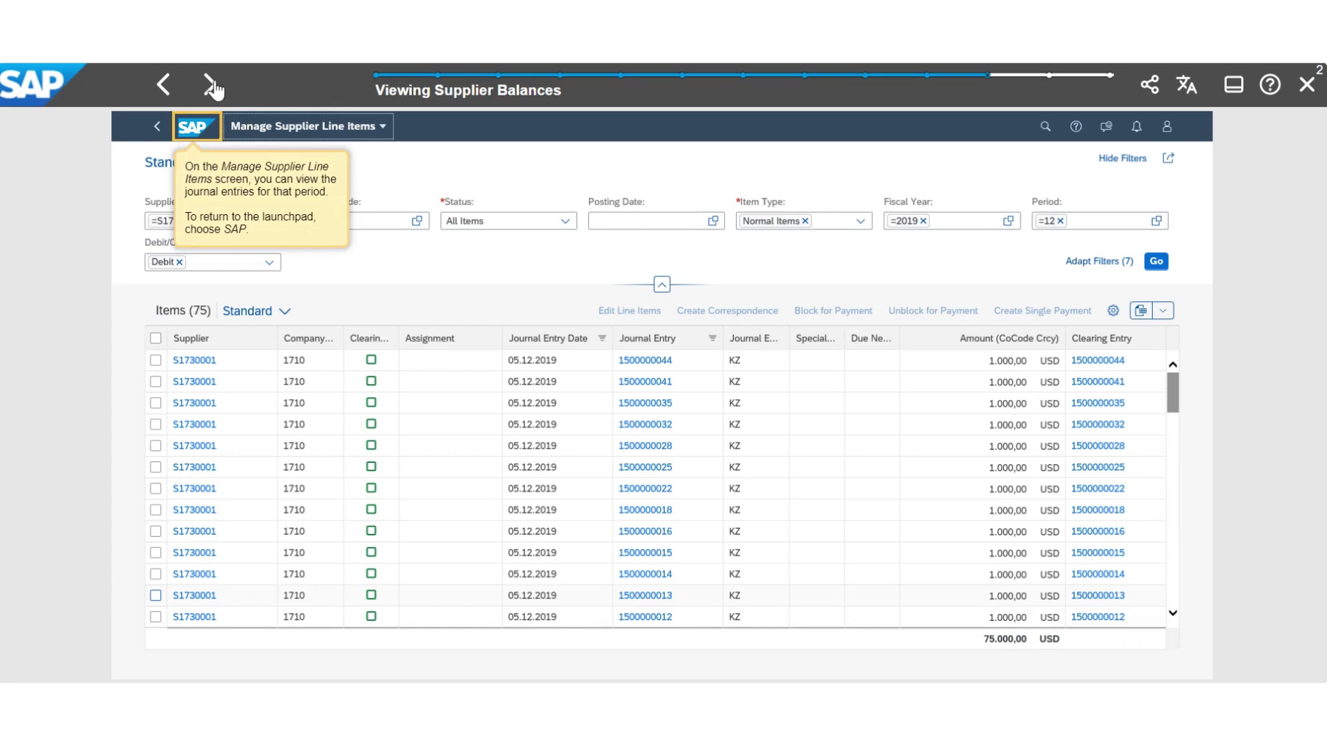
# Finish the supplier balances tutorial and start the tutorial Scheduling Payment Proposals (J60)
pyautogui.click(211, 87)
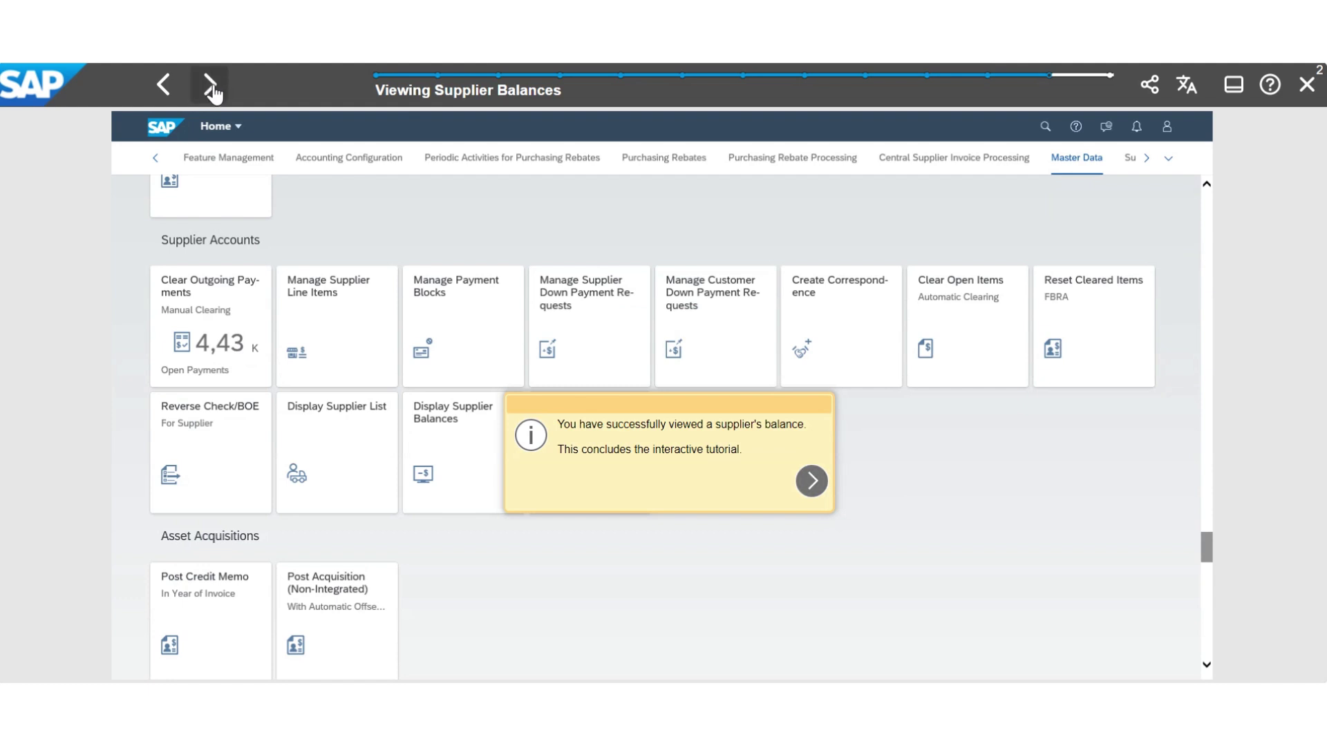
pyautogui.click(211, 87)
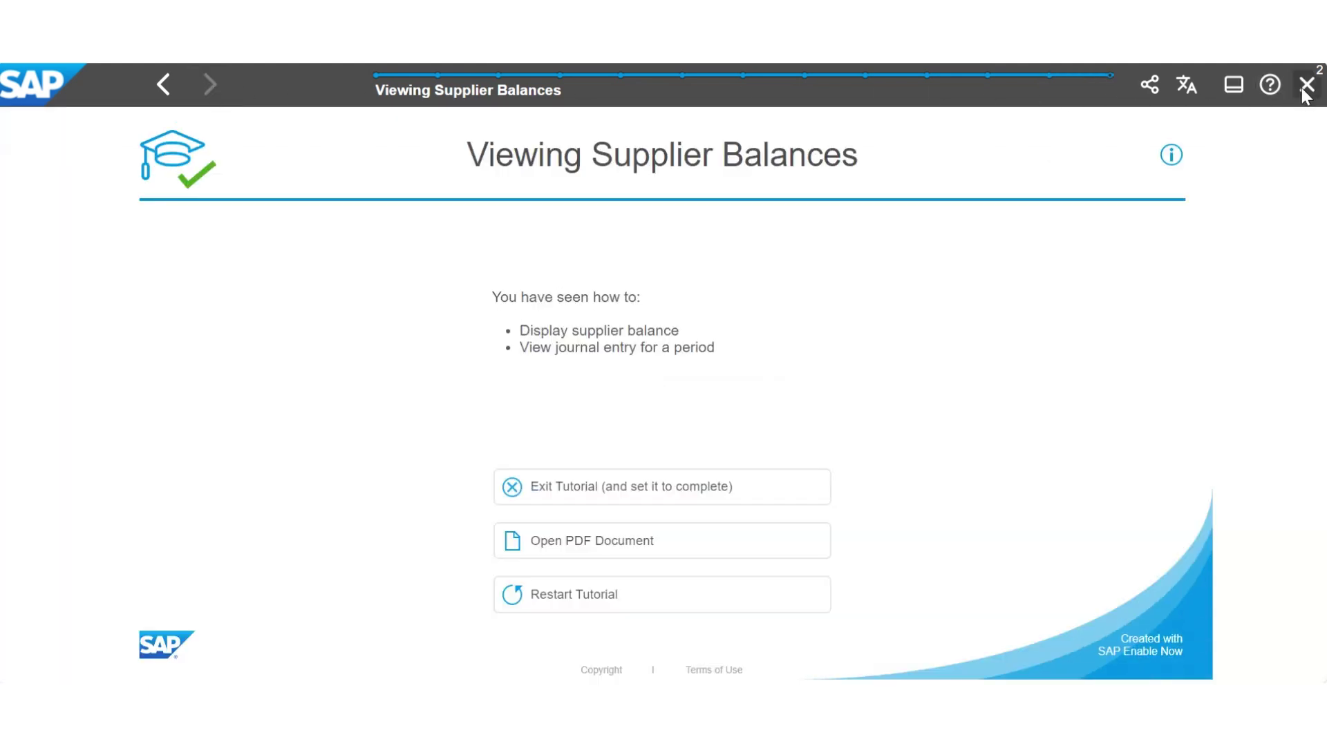
pyautogui.click(1305, 87)
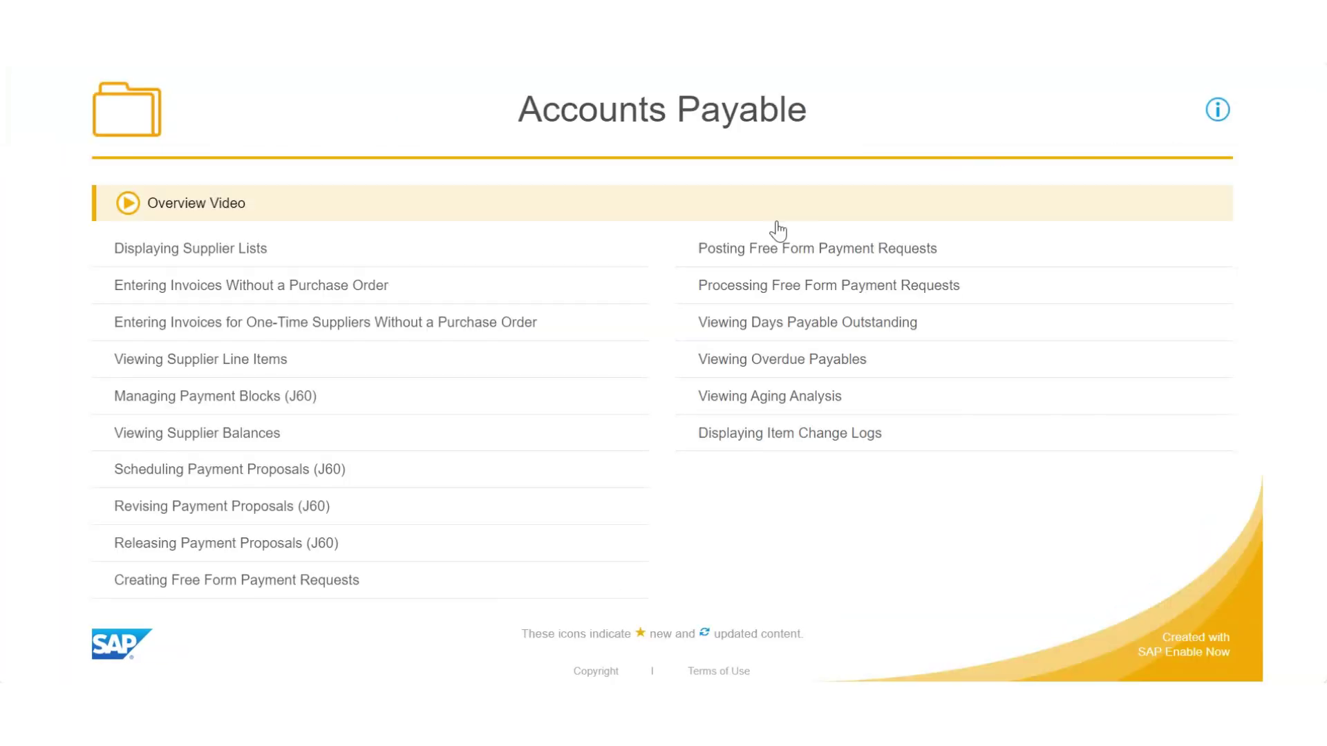
pyautogui.click(330, 469)
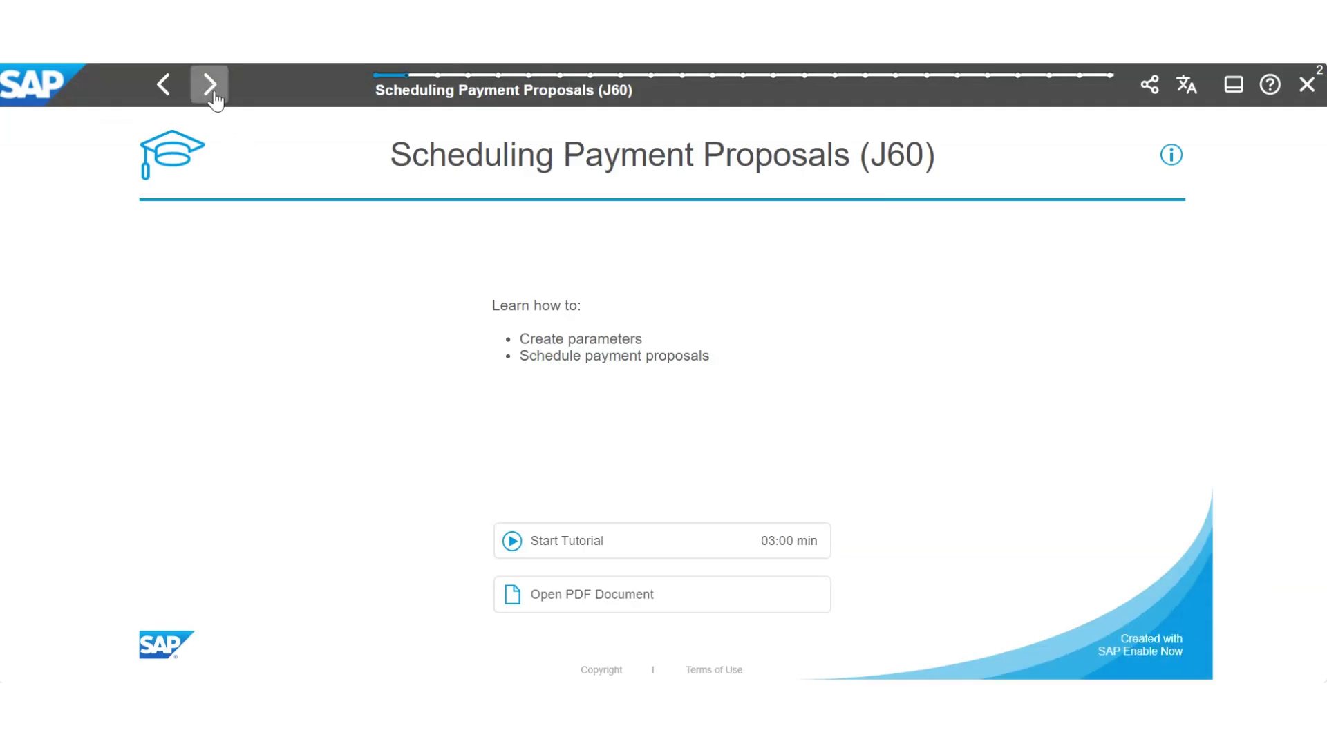
pyautogui.click(216, 88)
pyautogui.click(210, 86)
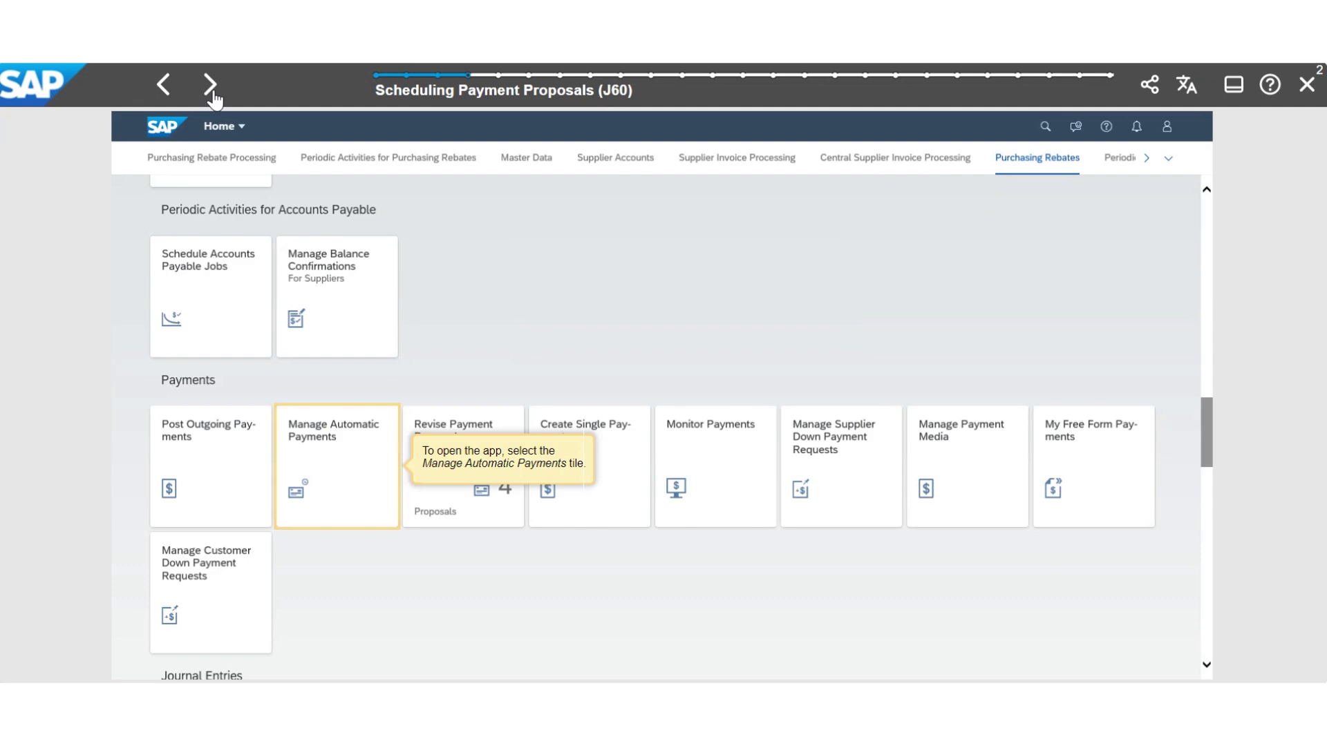
# Advance the tutorial through opening Manage Automatic Payments and creating parameter SPAY2 with run date 07/13/2020
pyautogui.click(211, 87)
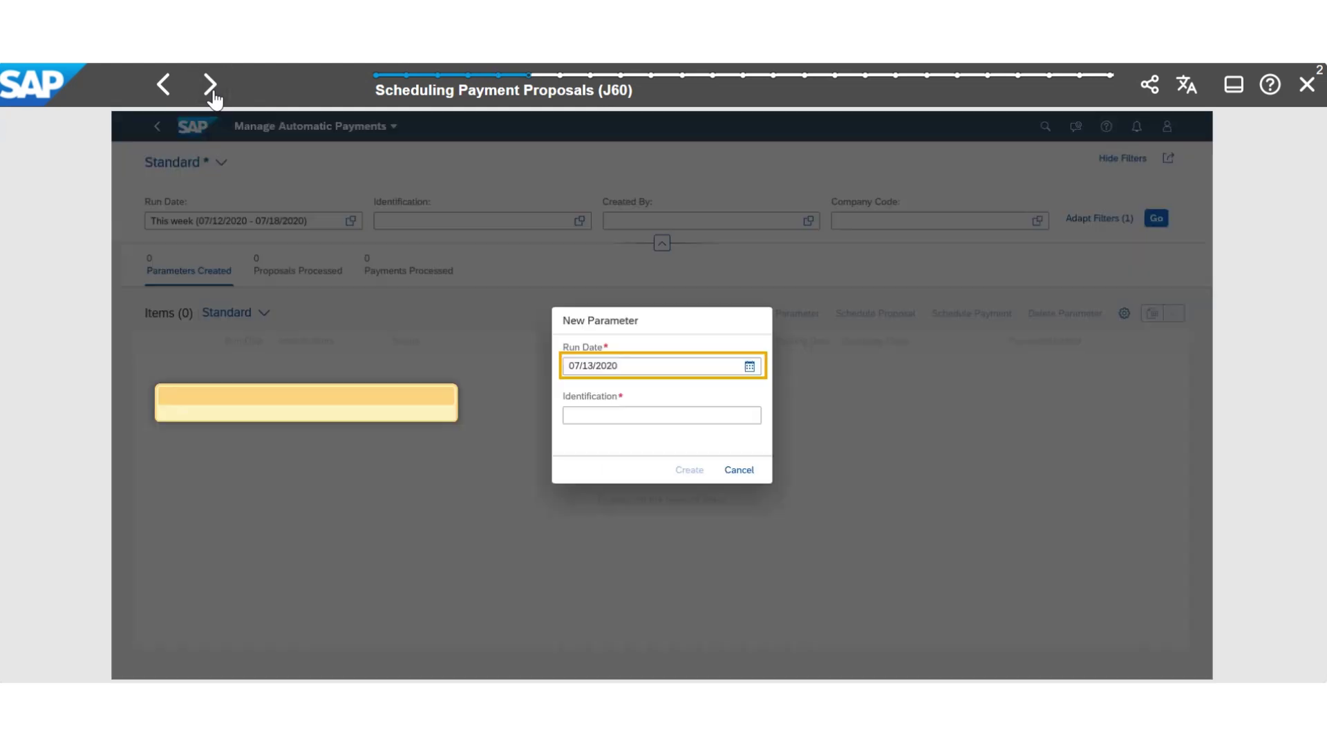
pyautogui.click(213, 95)
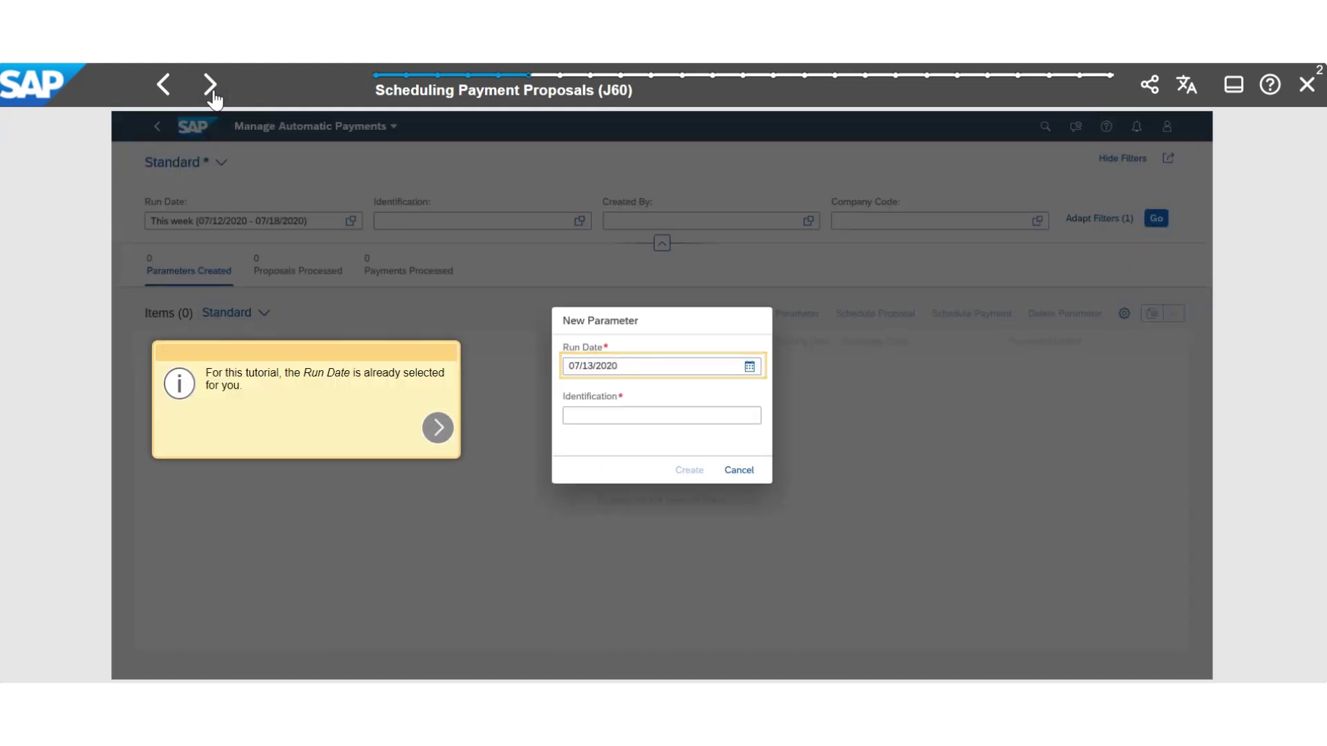
pyautogui.click(213, 93)
pyautogui.click(210, 86)
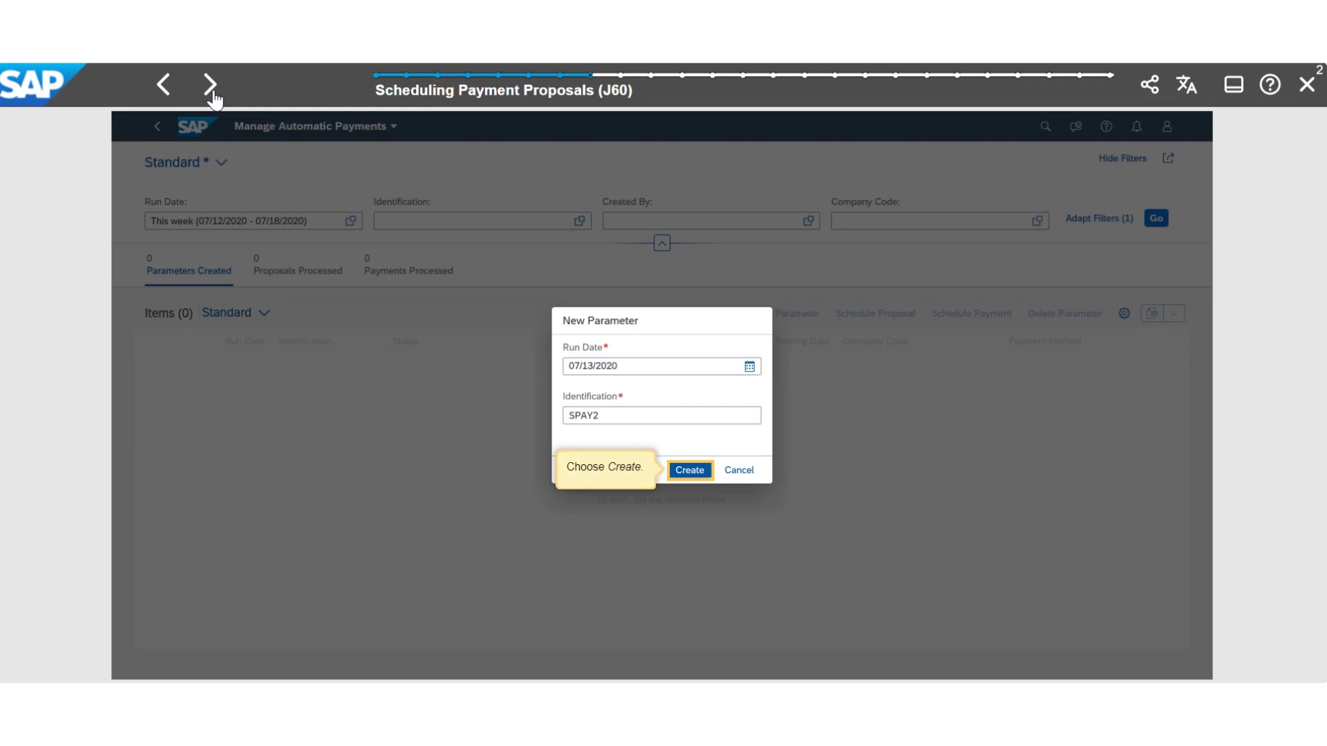
pyautogui.click(214, 95)
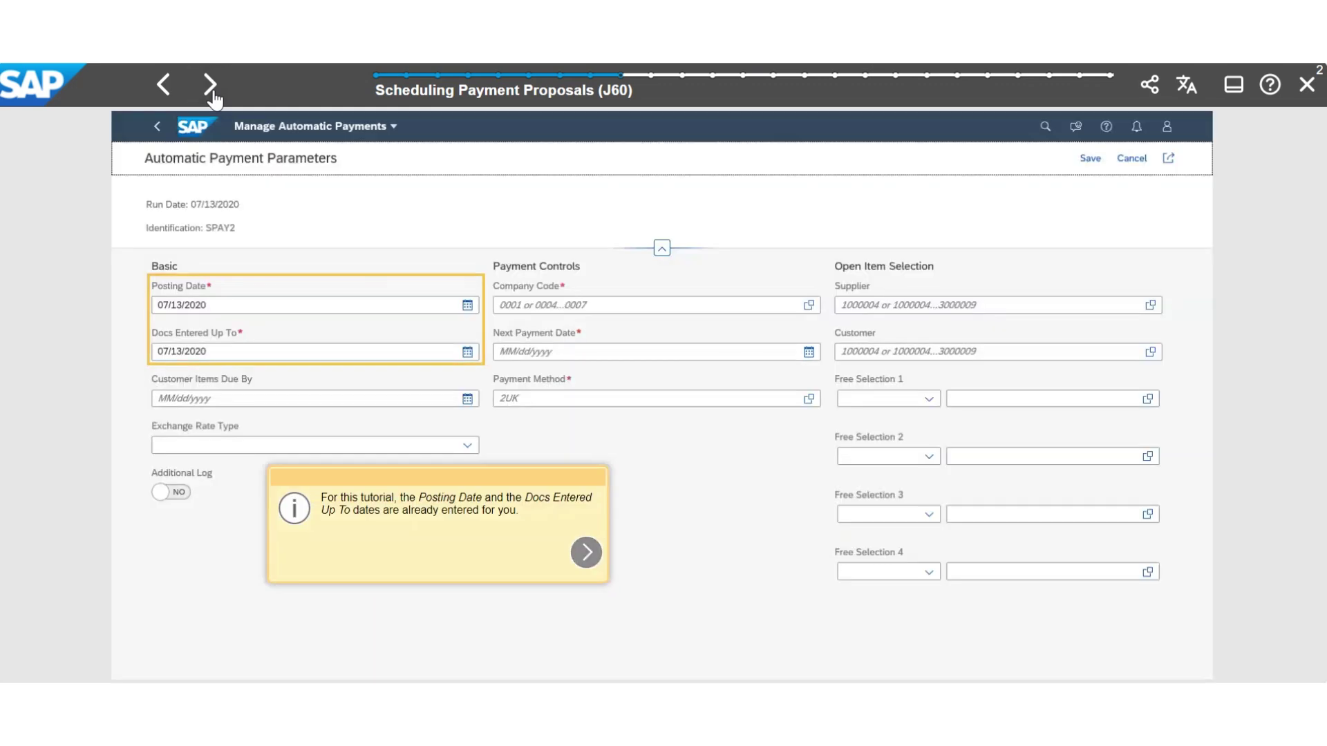
# Advance the tutorial through enabling the additional log and entering company code 1710 and next payment date 07/18/2020
pyautogui.click(214, 94)
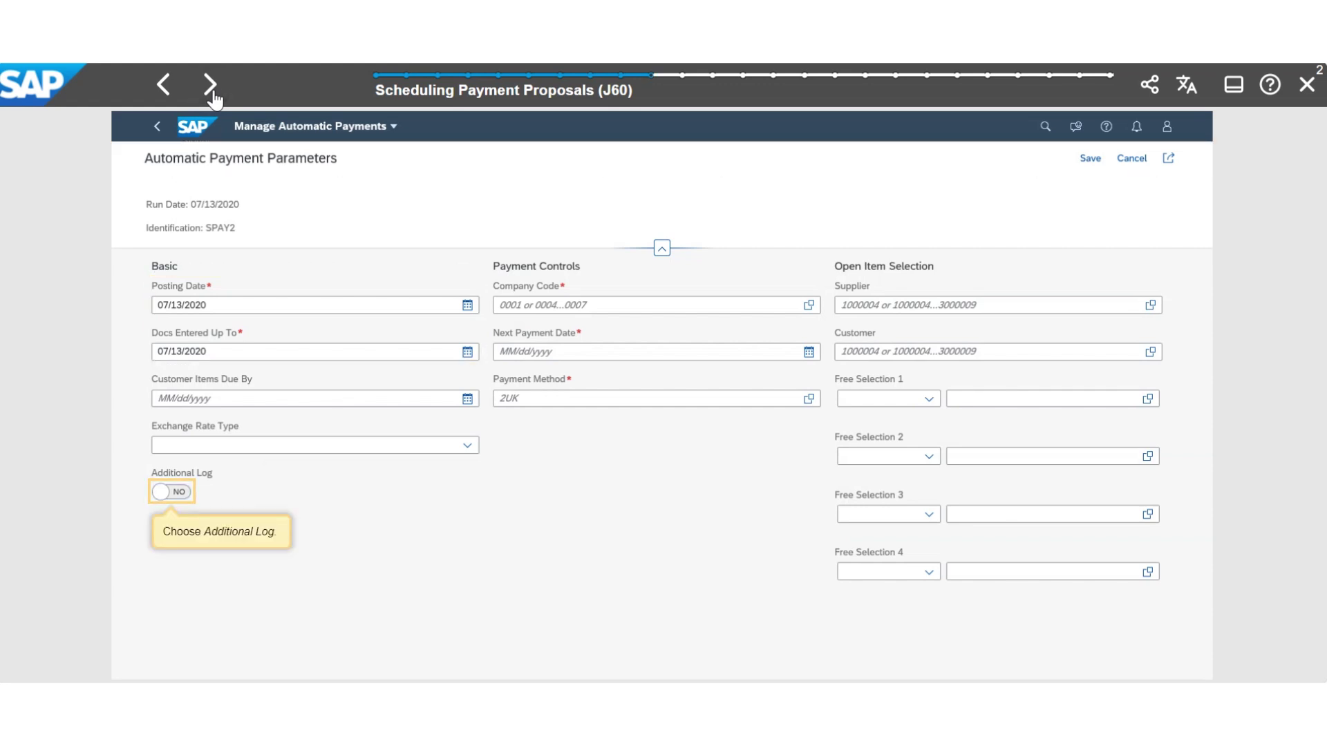
pyautogui.click(213, 95)
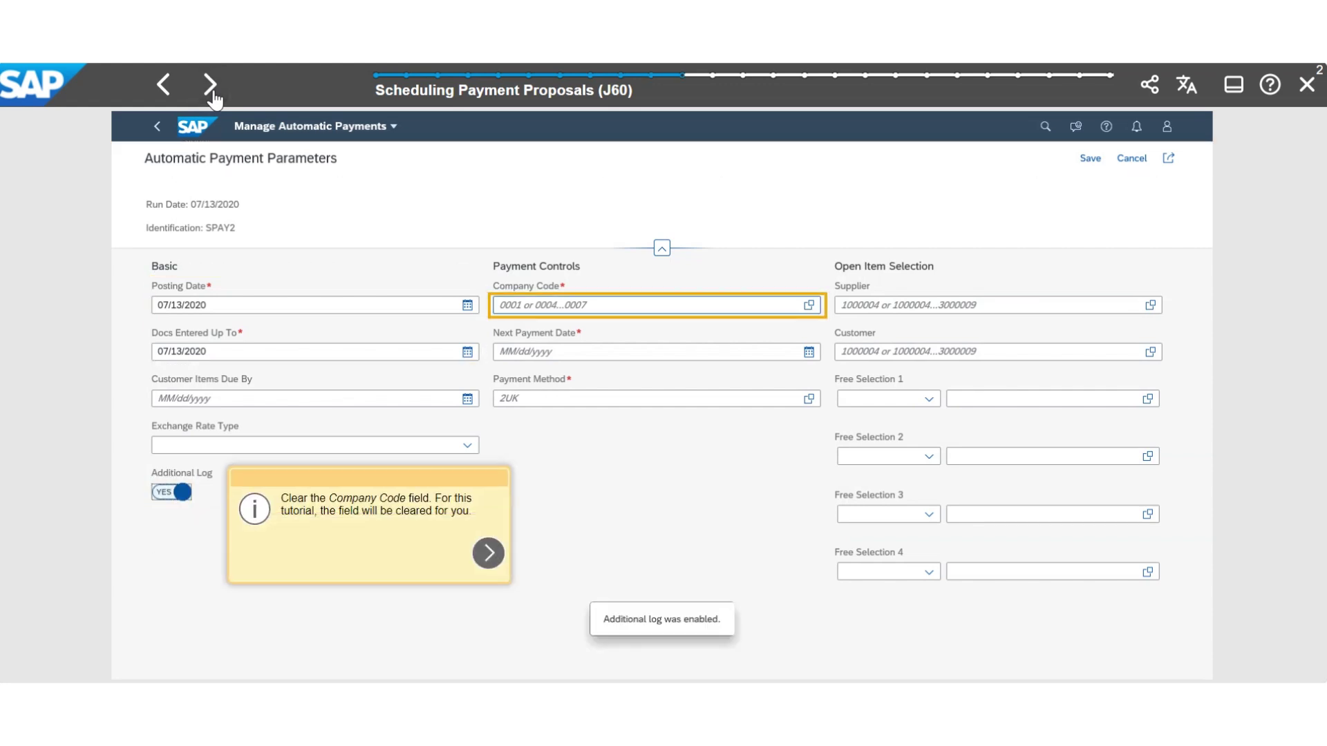
pyautogui.click(213, 95)
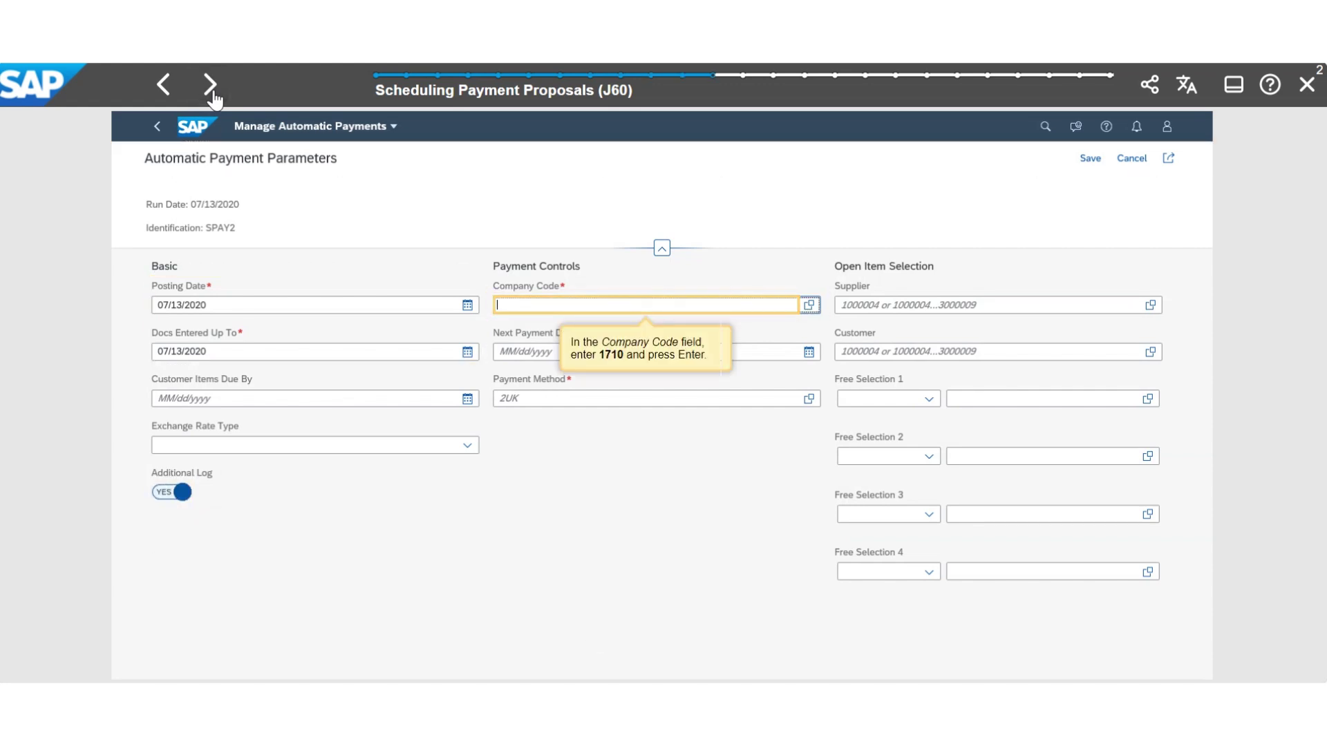
pyautogui.click(214, 95)
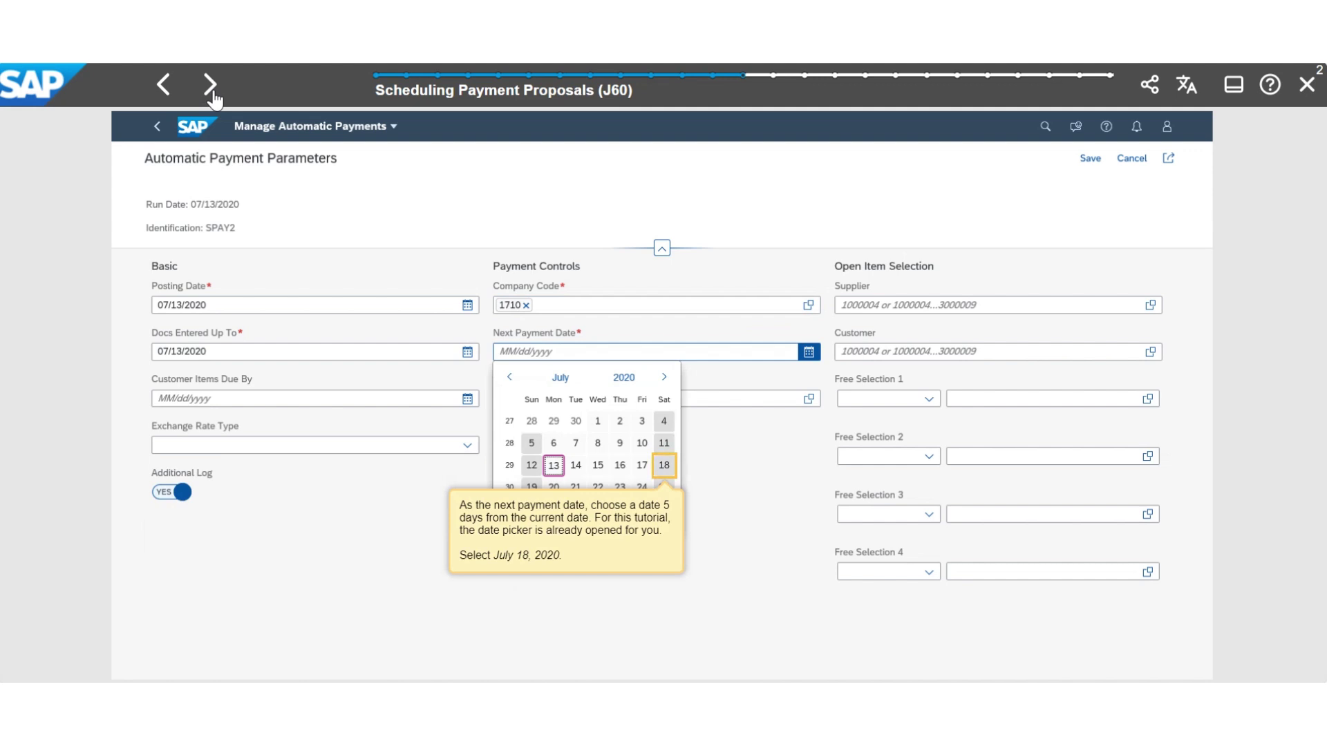
pyautogui.click(214, 95)
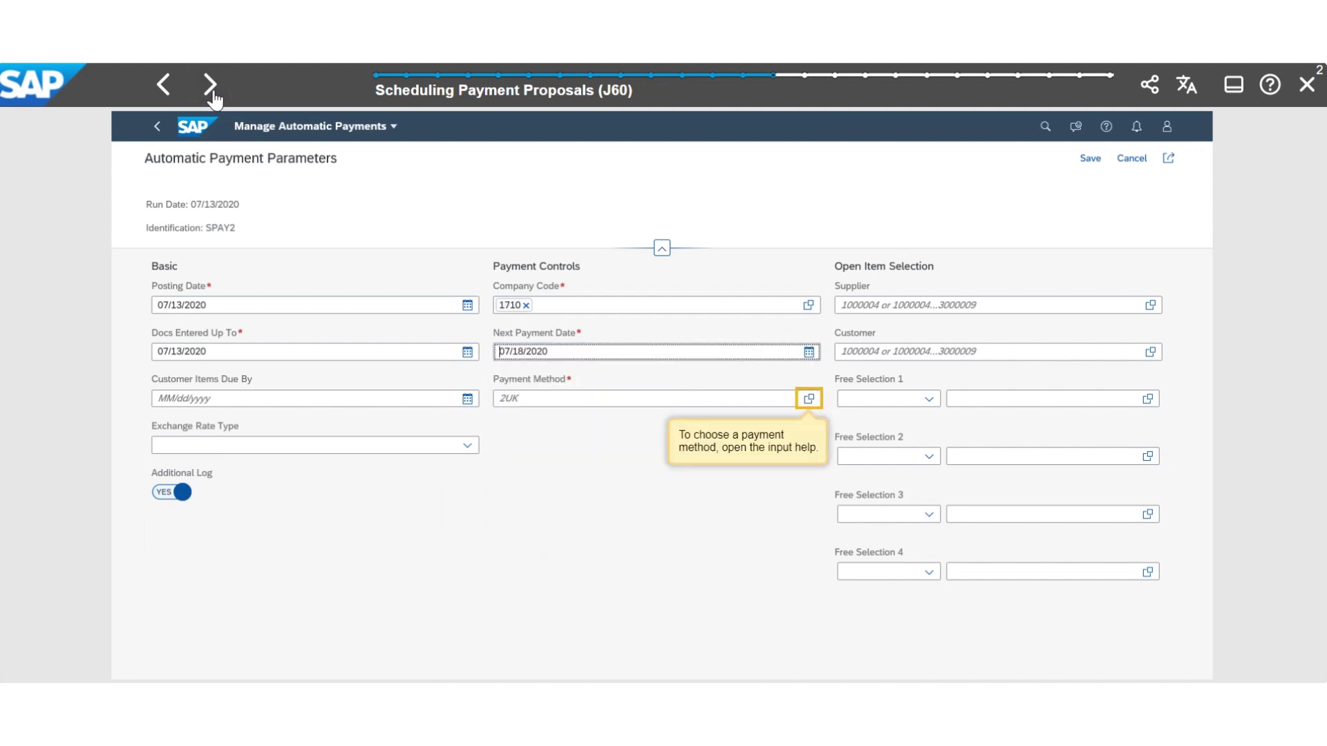
# Advance the tutorial through selecting payment methods C, D, P and T, entering the supplier number and saving the payment parameters
pyautogui.click(213, 94)
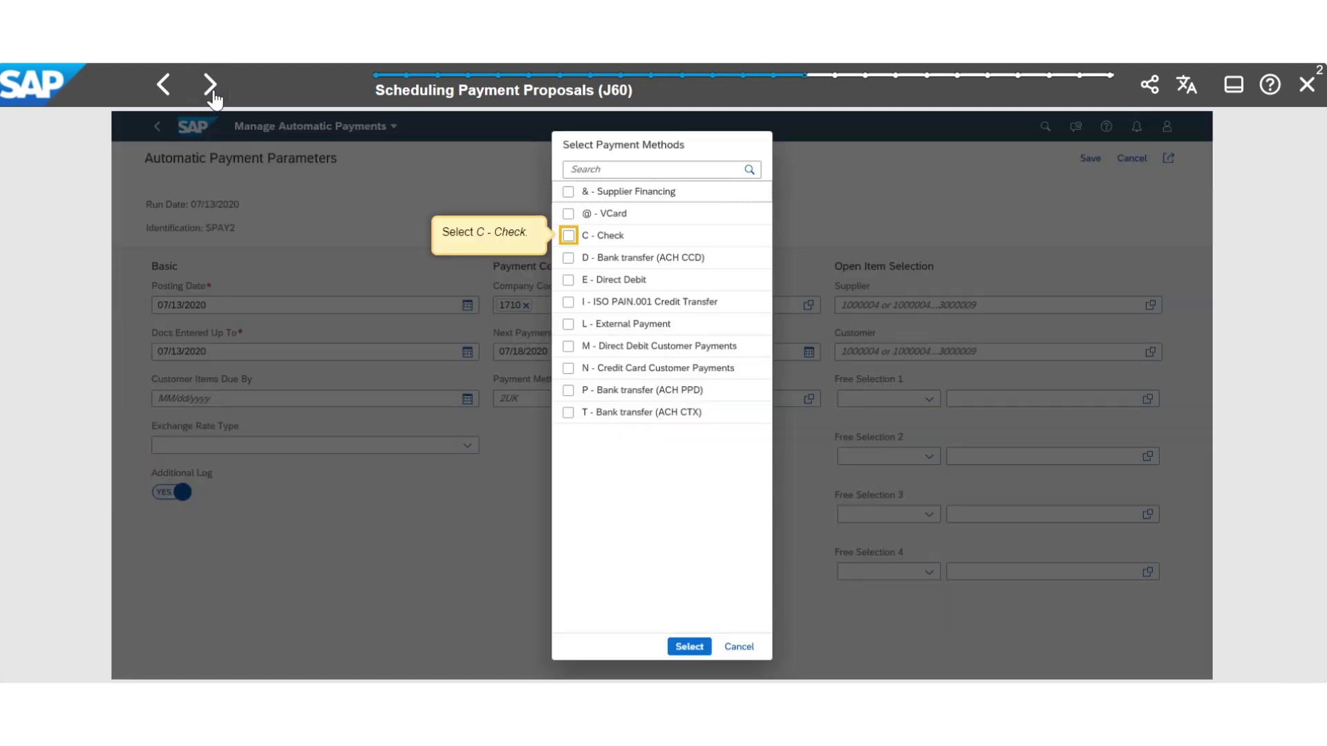
pyautogui.click(214, 95)
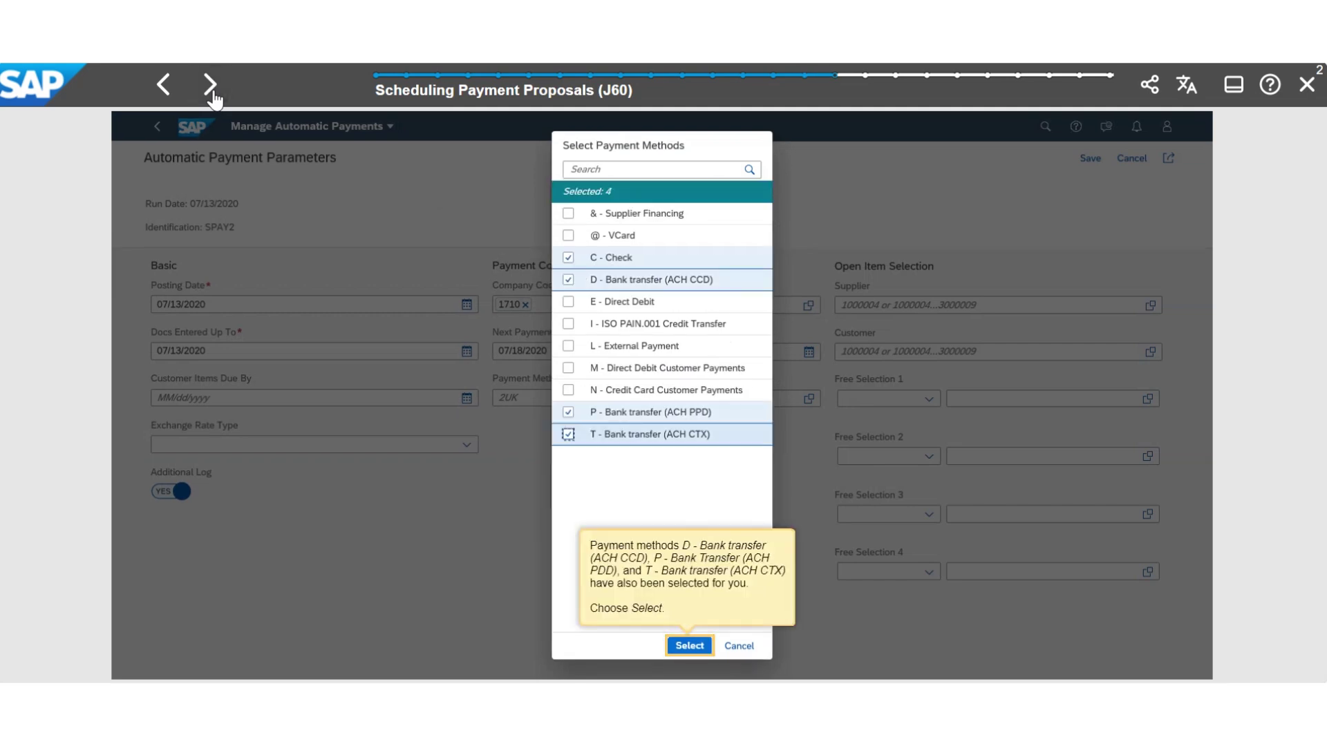
pyautogui.click(213, 94)
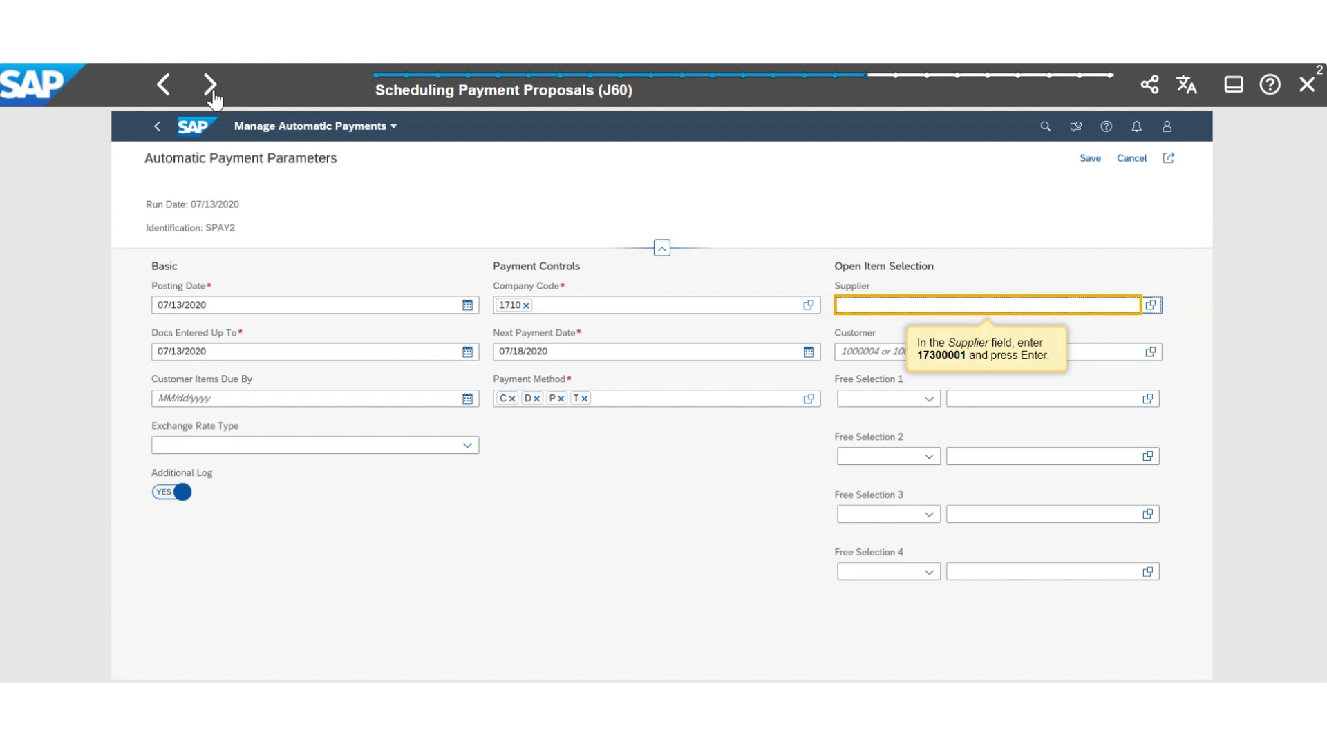
pyautogui.click(213, 95)
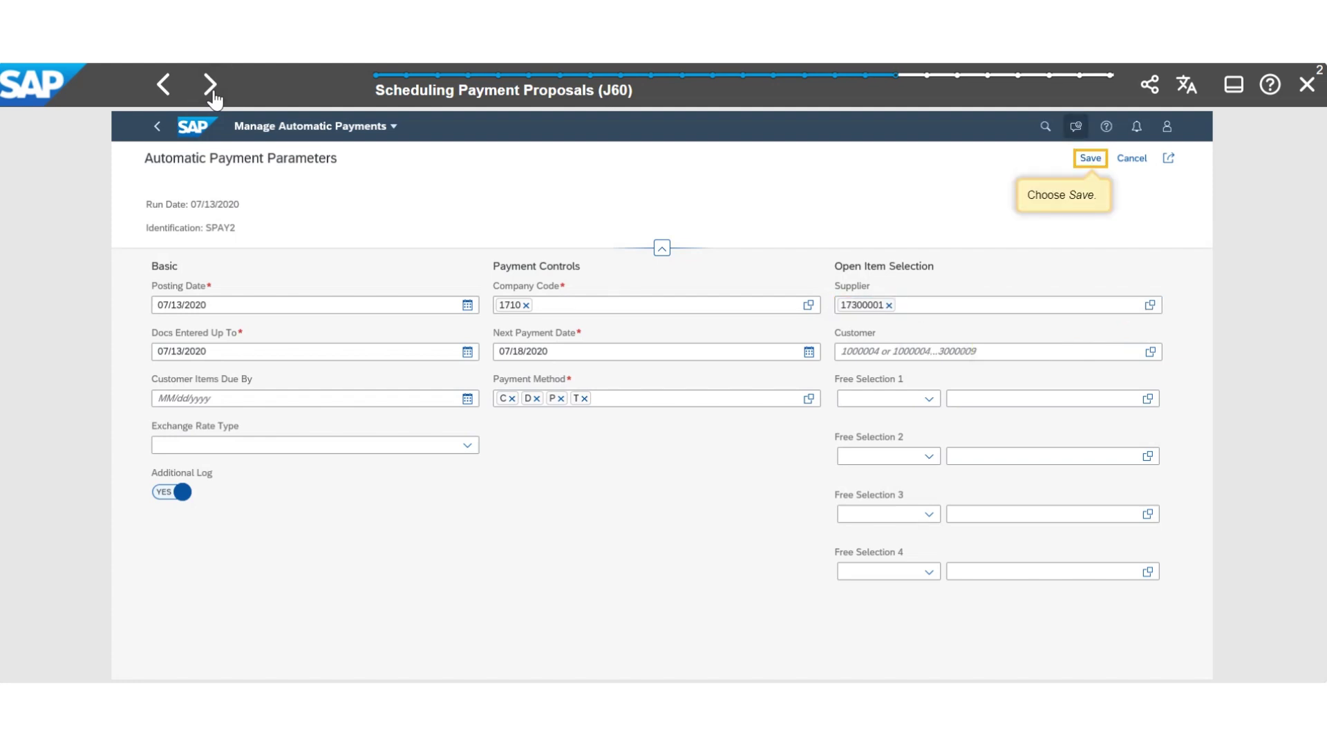
pyautogui.click(211, 86)
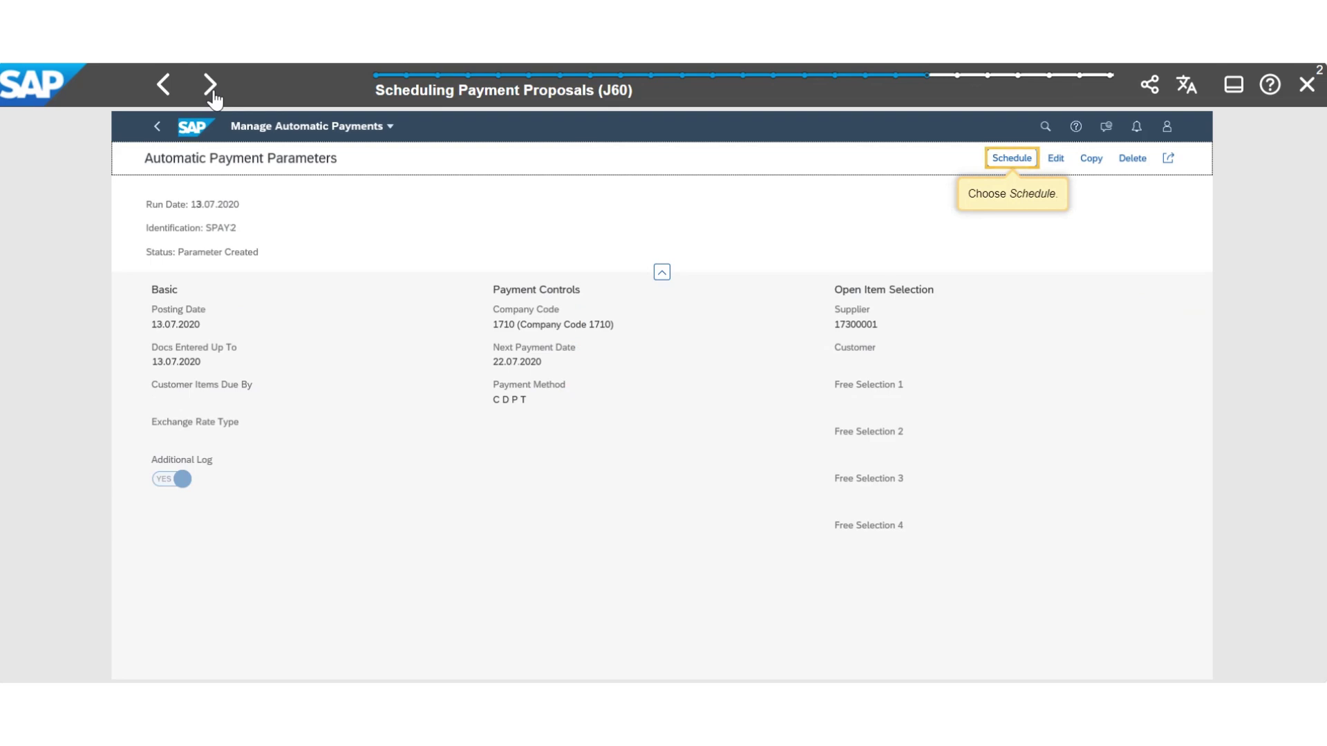
# Advance the tutorial through scheduling the payment proposal for 07/13/2020 with Start Immediately
pyautogui.click(213, 94)
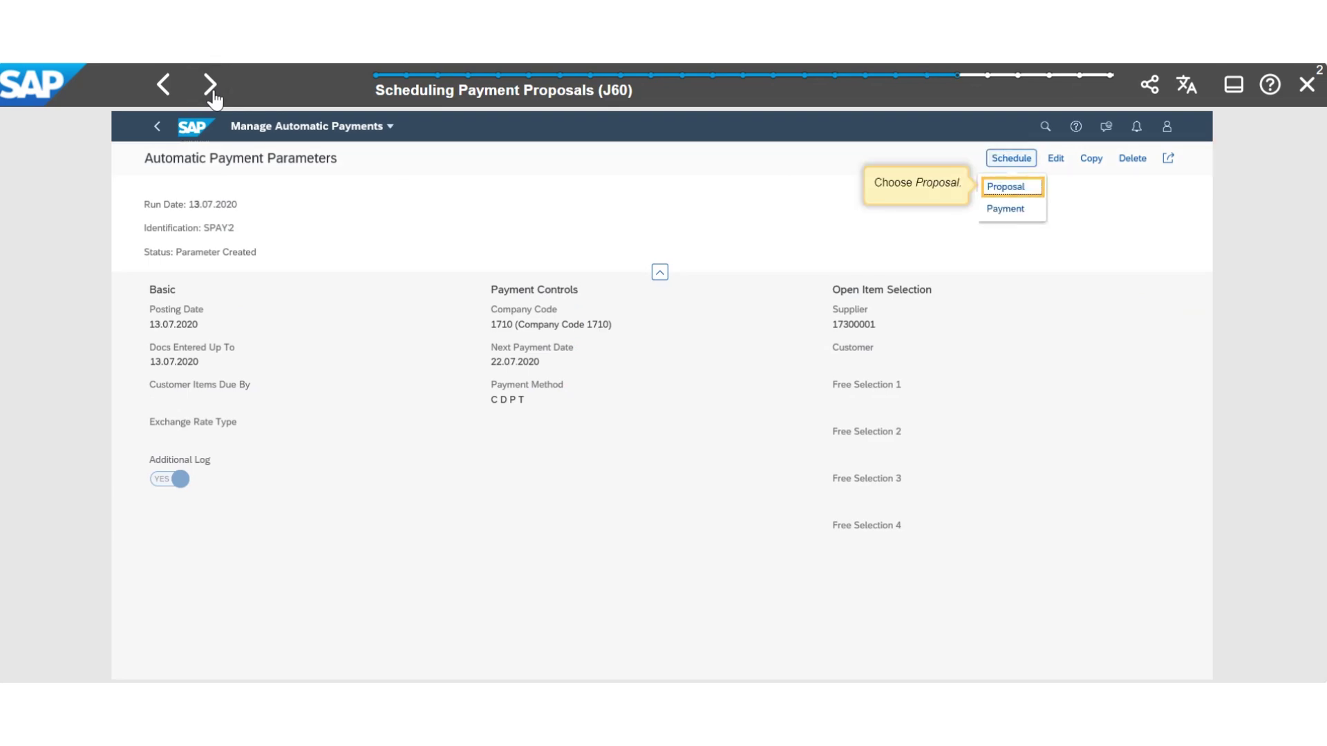
pyautogui.click(214, 95)
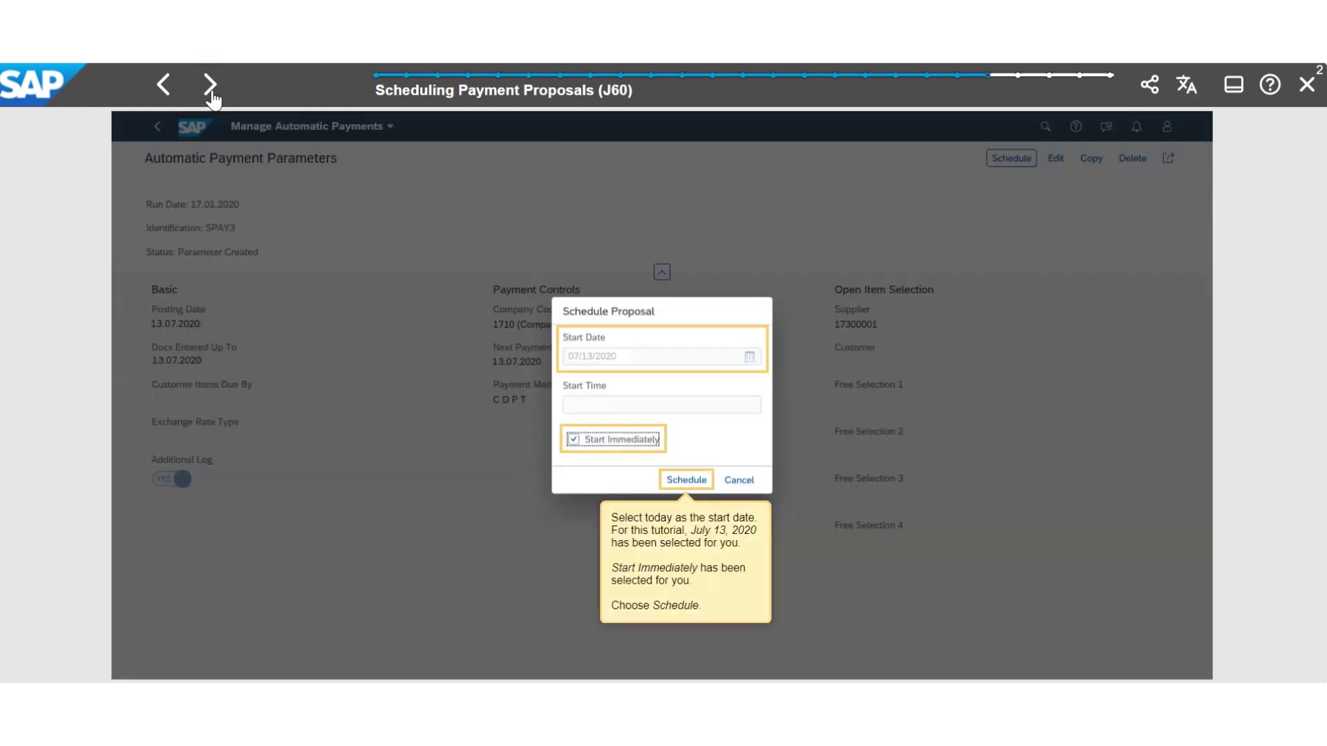
pyautogui.click(214, 94)
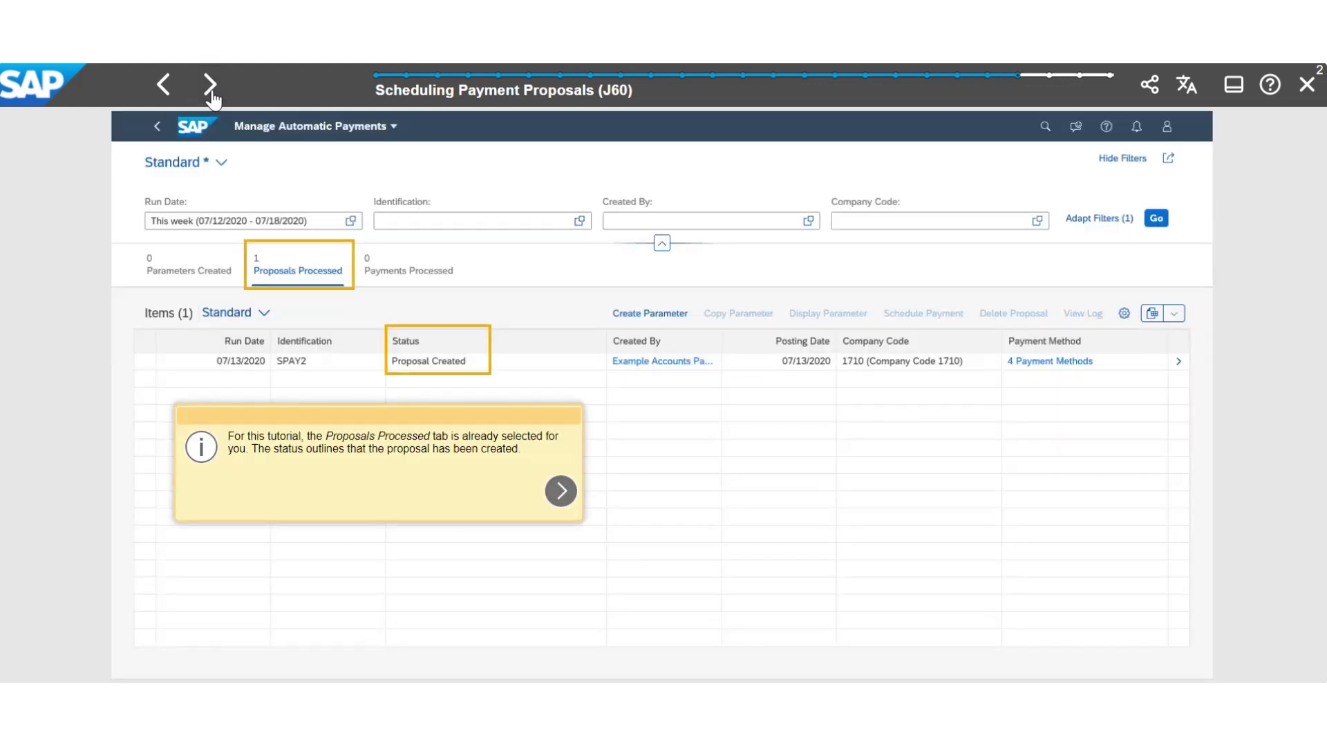
# Finish the payment proposal scheduling tutorial and start the tutorial Revising Payment Proposals (J60)
pyautogui.click(213, 95)
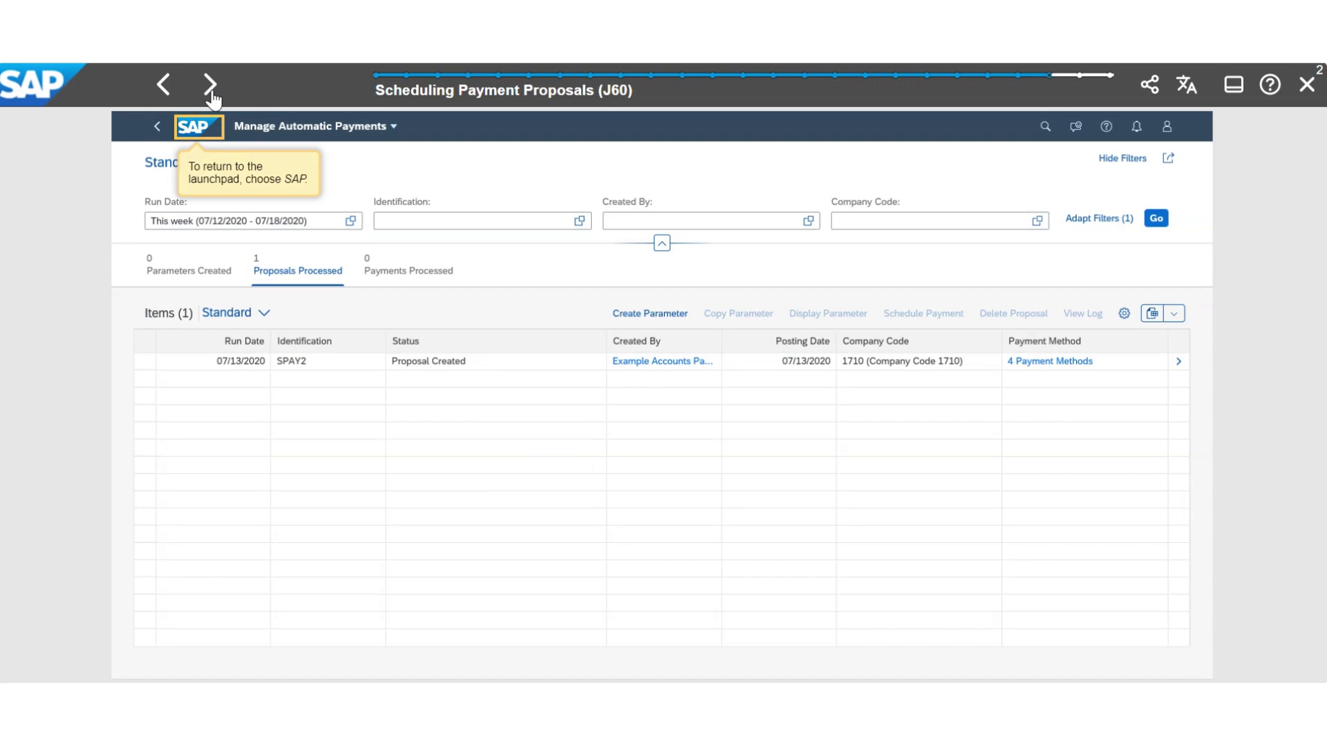
pyautogui.click(210, 85)
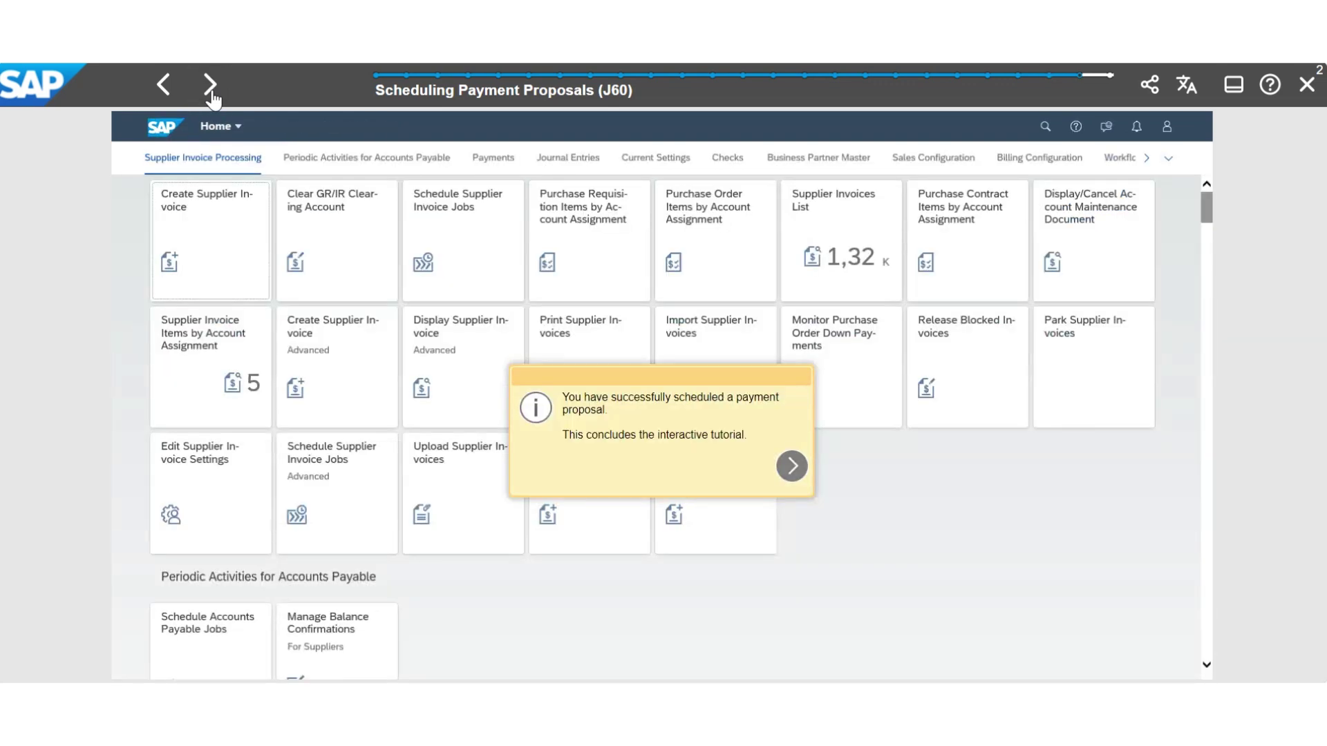
pyautogui.click(212, 87)
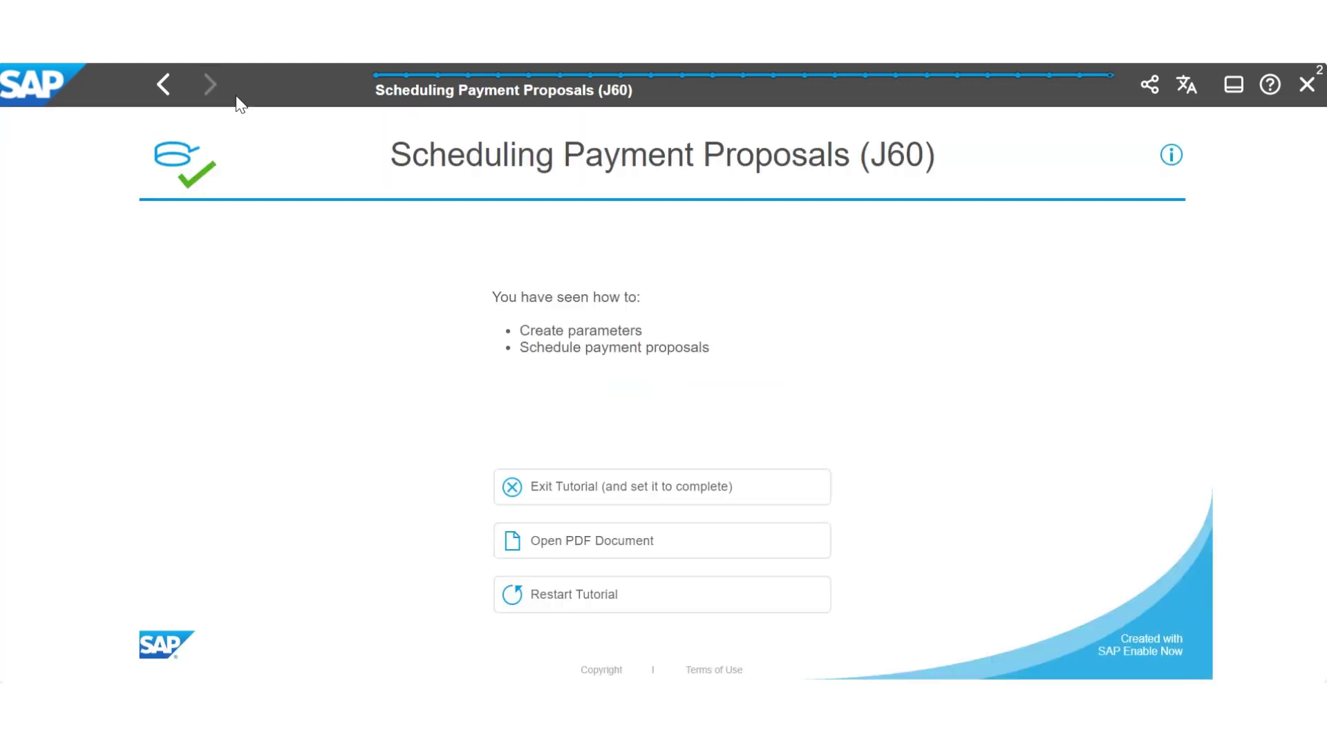
pyautogui.click(1305, 85)
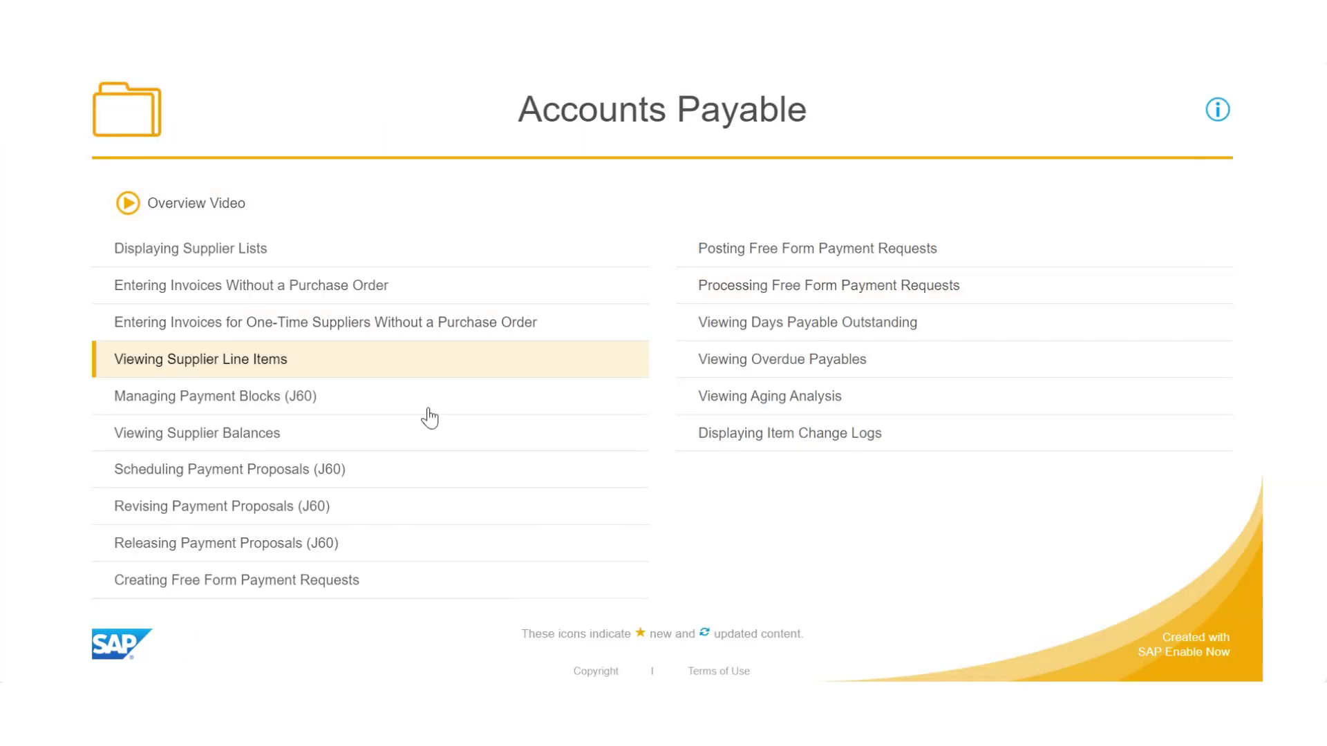
pyautogui.click(308, 510)
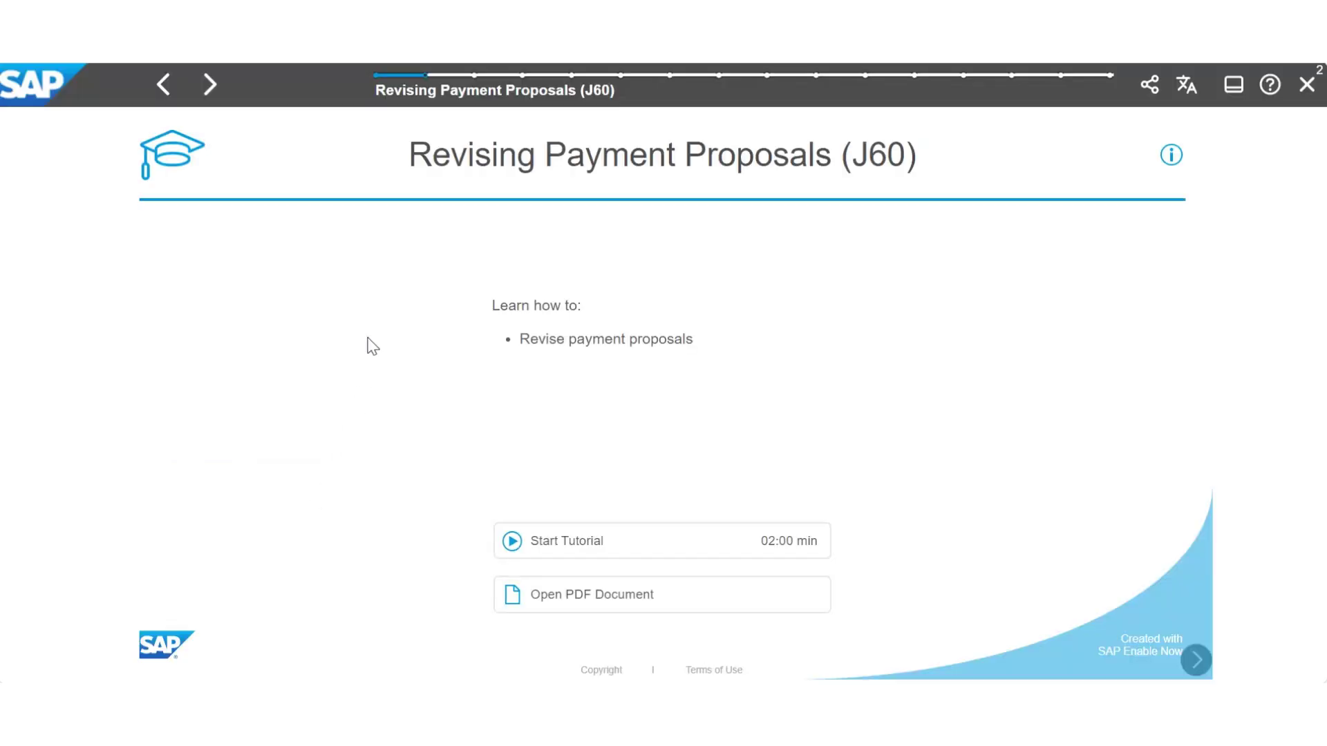
pyautogui.click(210, 86)
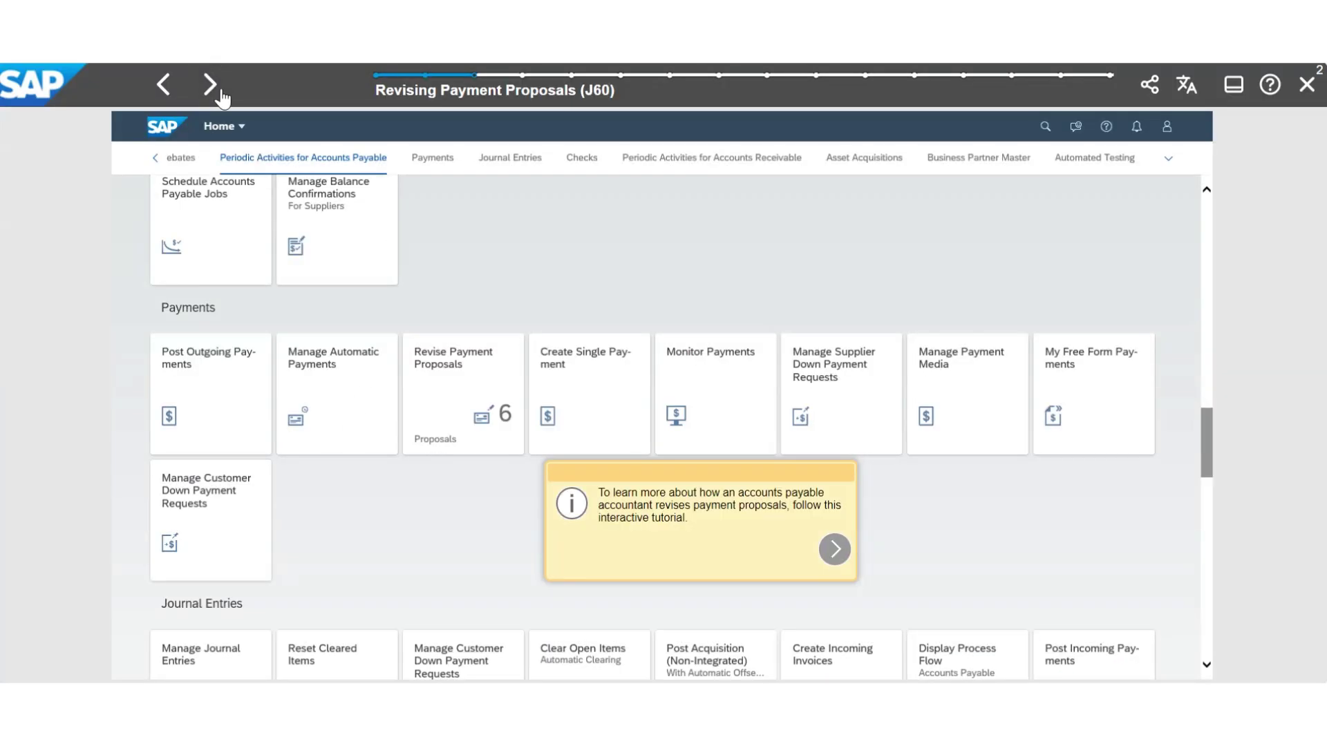
# Advance the tutorial through opening the Revise Payment Proposals app and searching for proposals with a run date this week
pyautogui.click(211, 87)
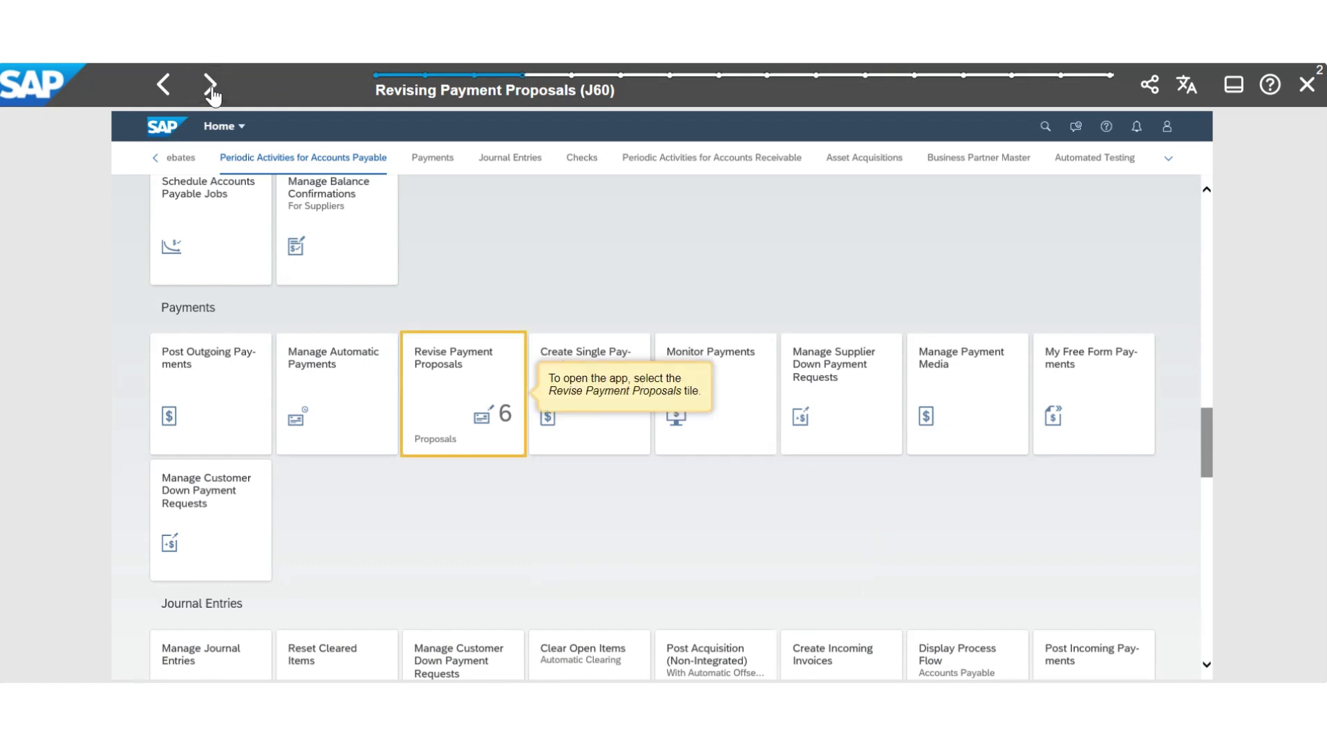
pyautogui.click(211, 87)
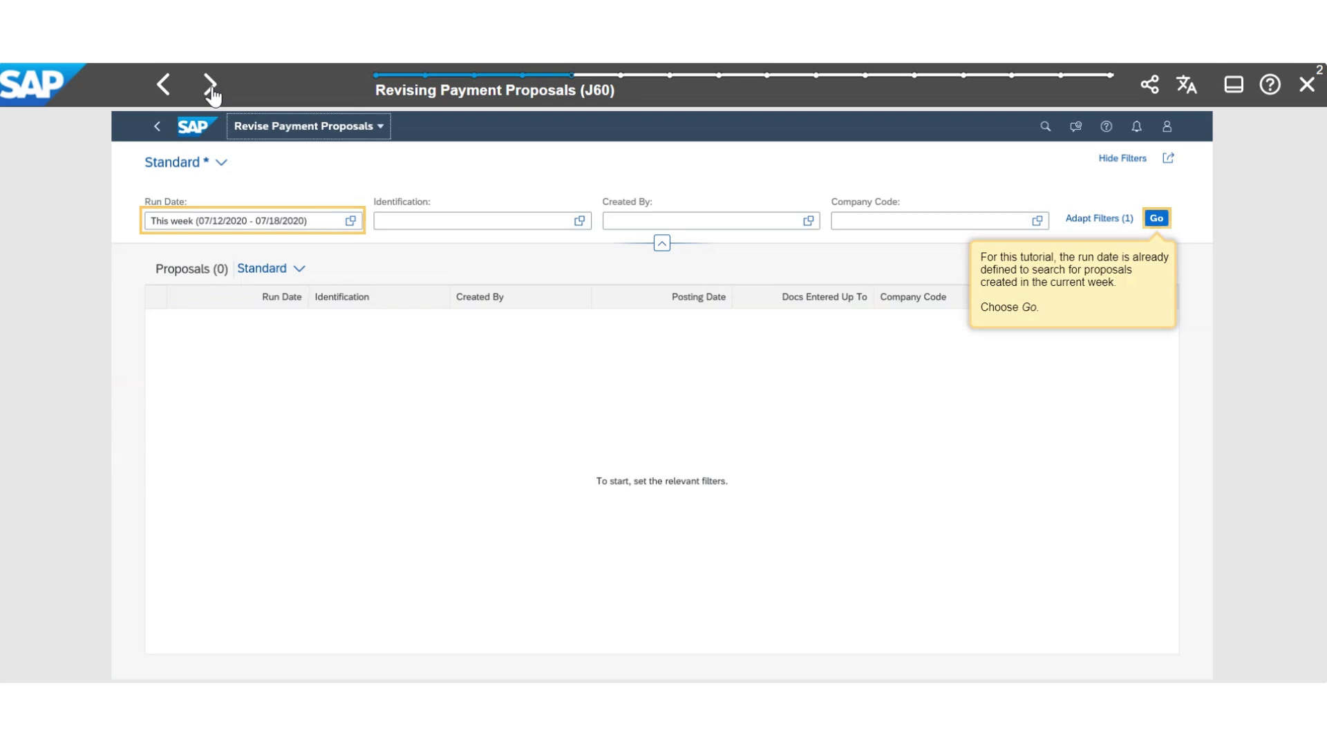
pyautogui.click(210, 87)
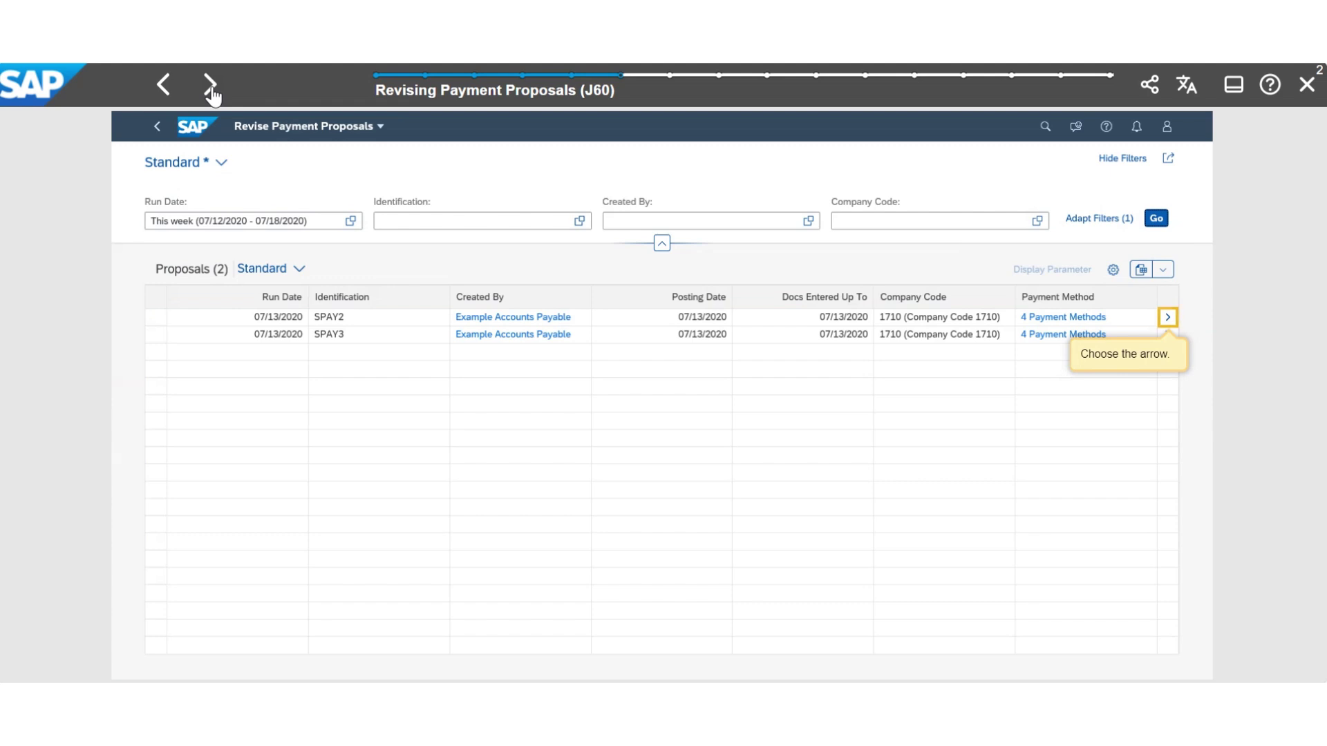
# Advance the tutorial through opening the first proposal, selecting payment number 9 and confirming its payment details without changes
pyautogui.click(211, 87)
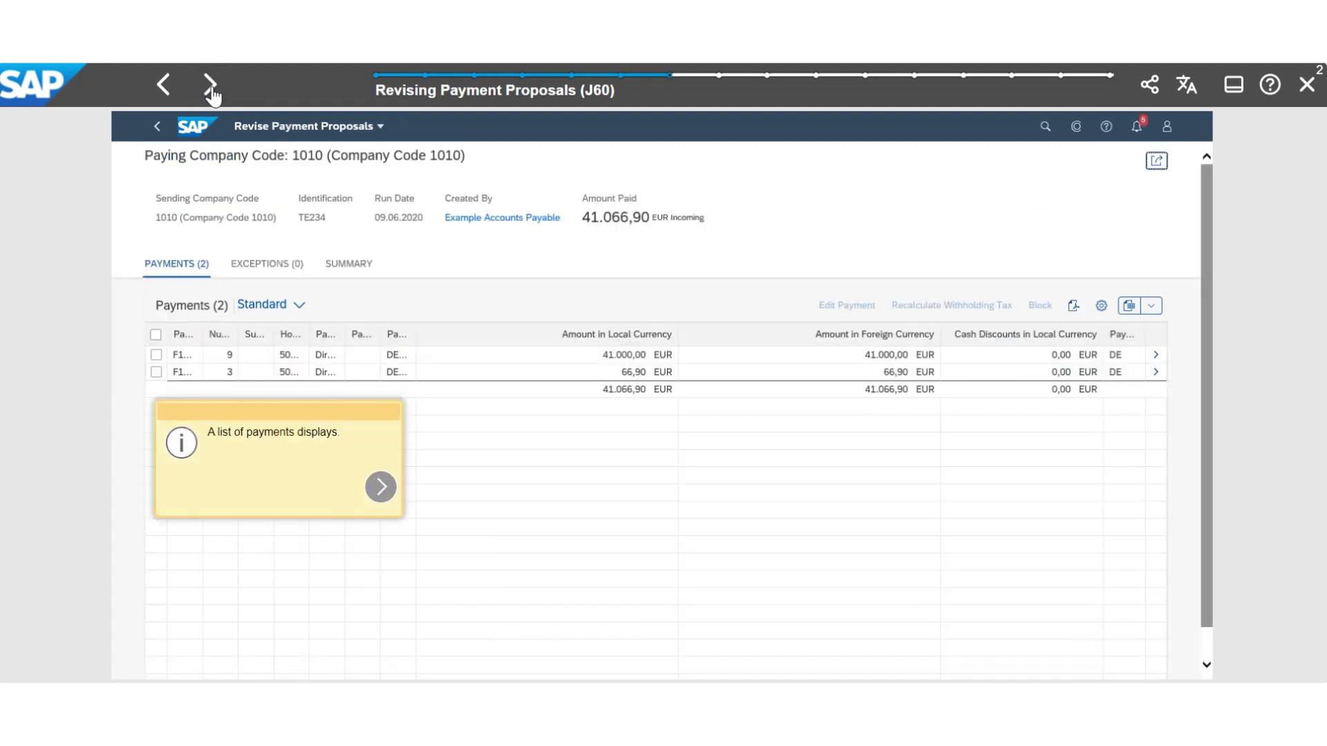
pyautogui.click(211, 87)
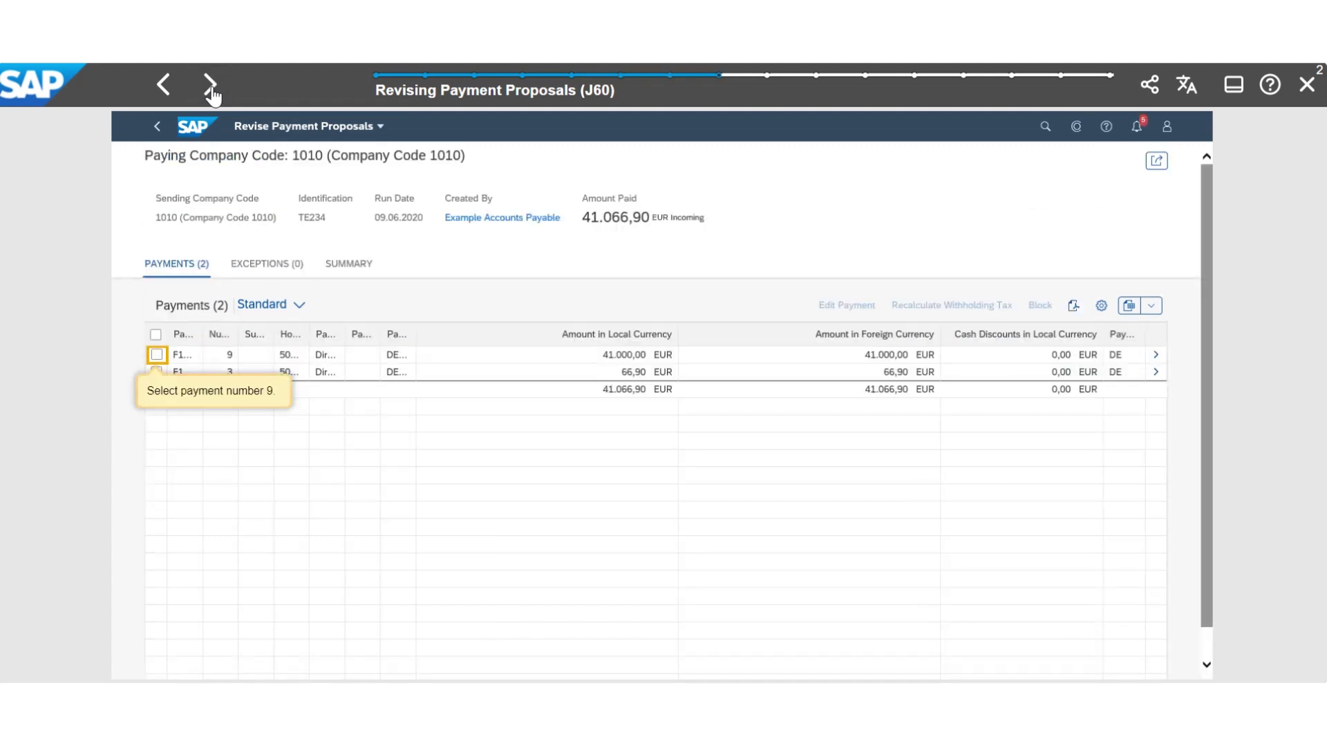
pyautogui.click(211, 87)
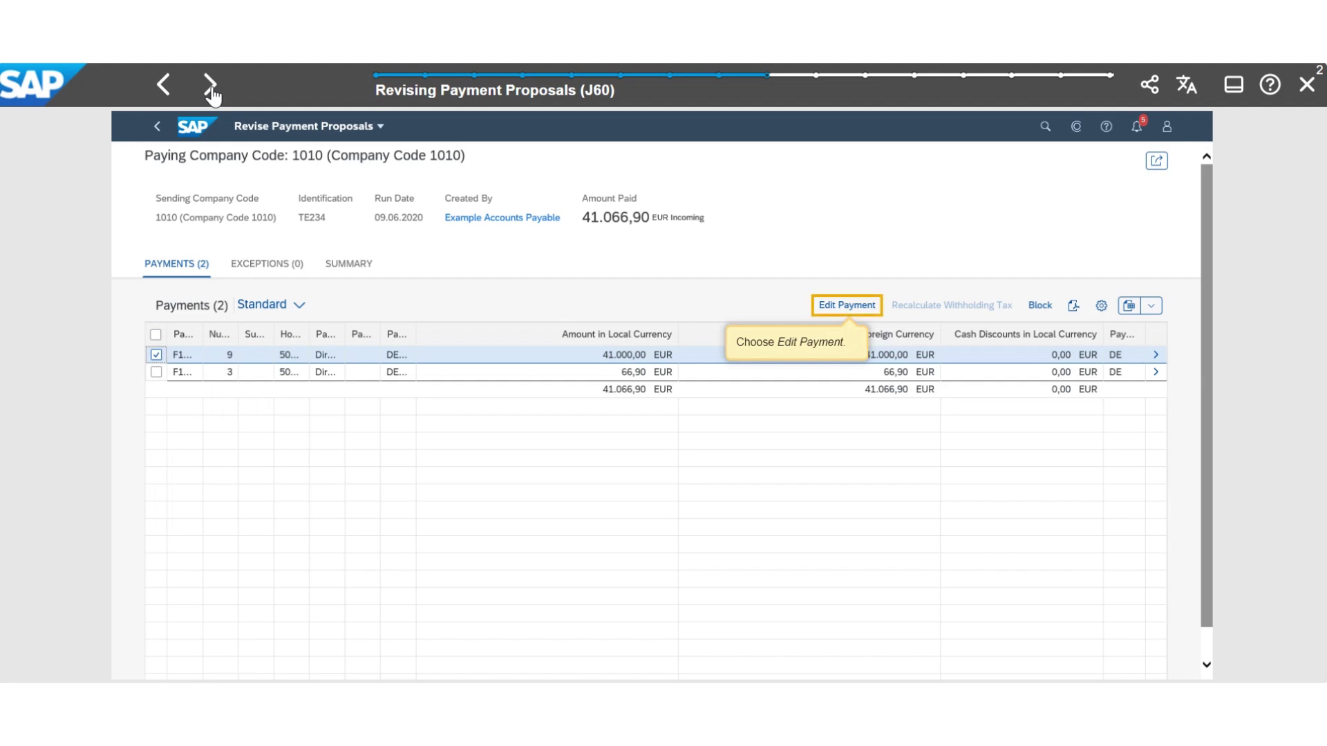
pyautogui.click(211, 87)
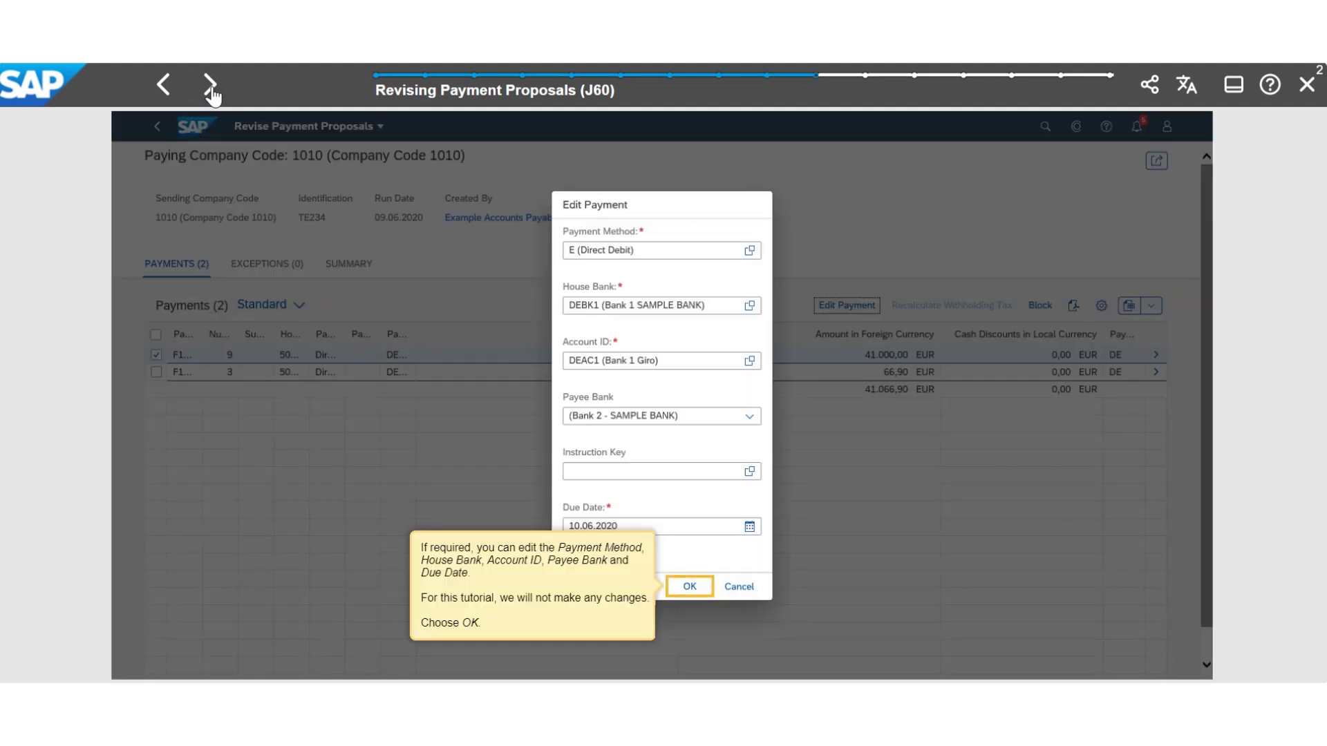
pyautogui.click(211, 87)
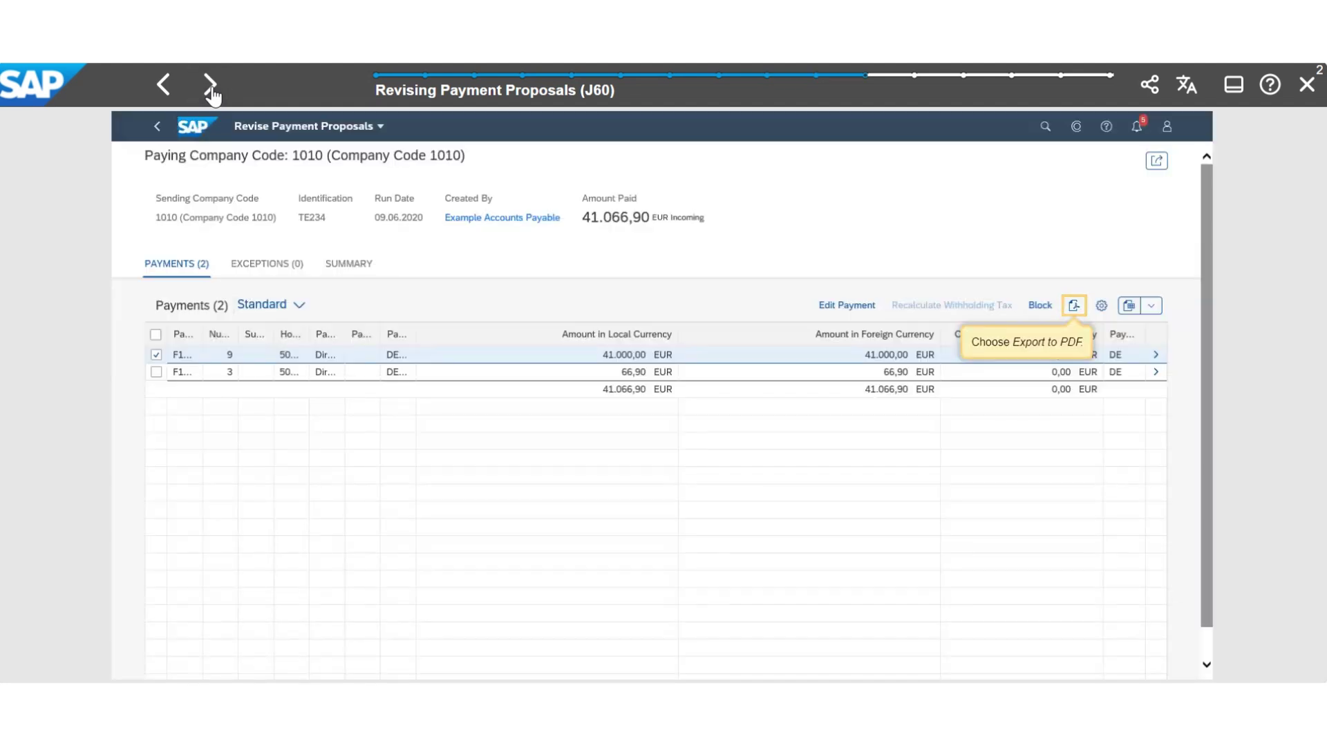
# Advance the tutorial through exporting the payment list to PDF and displaying the proposal's exceptions
pyautogui.click(211, 89)
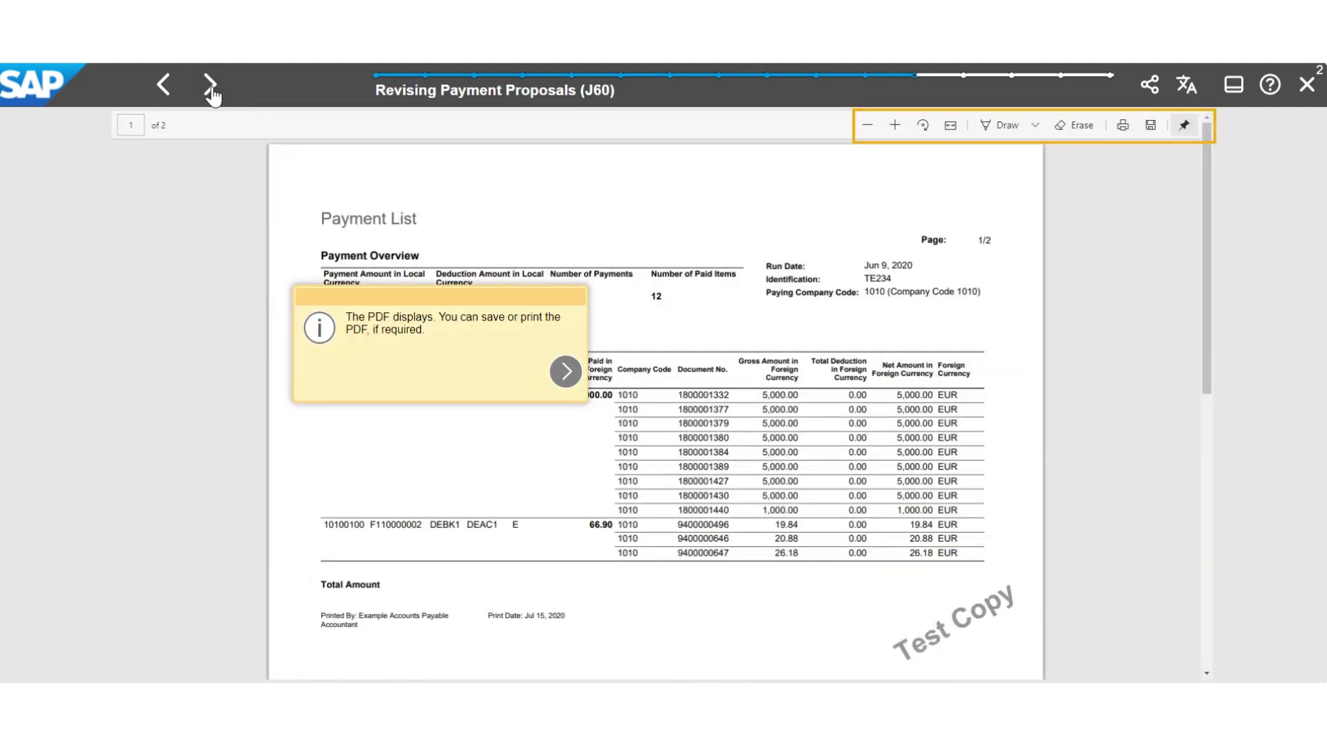
pyautogui.click(211, 88)
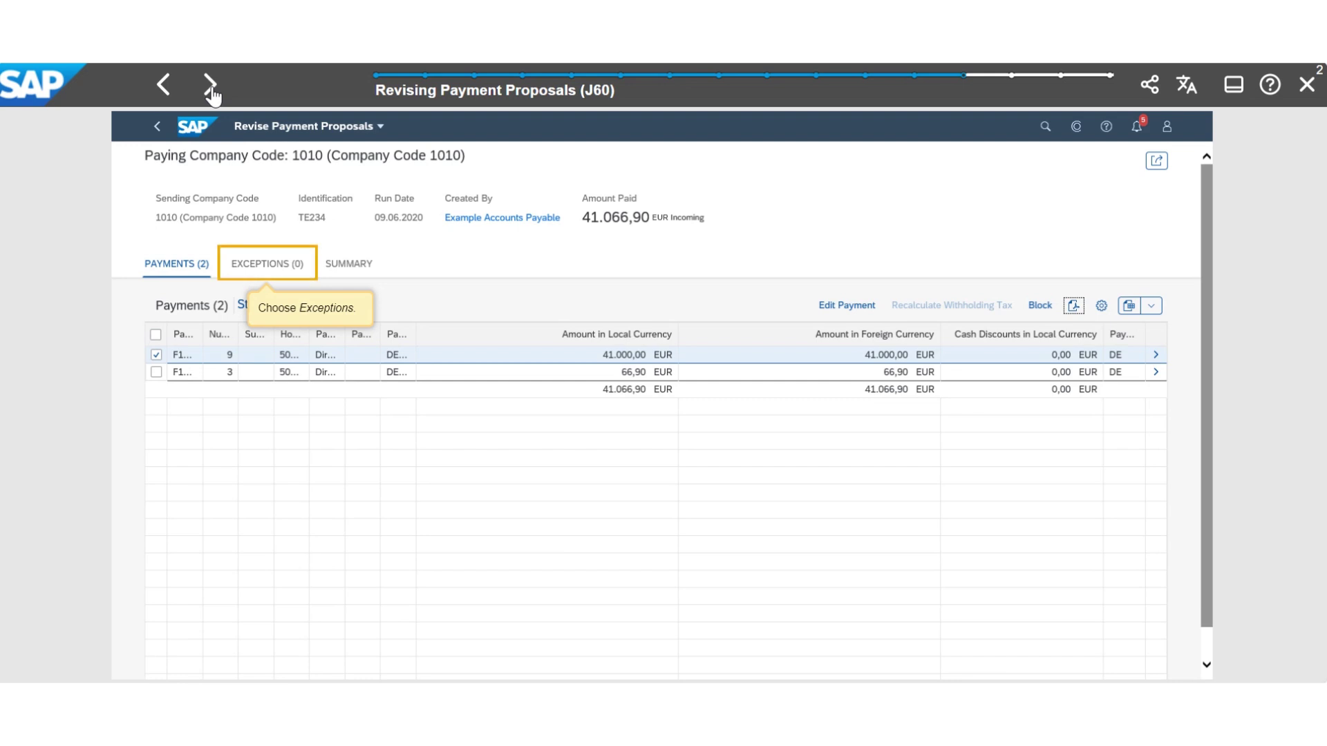
pyautogui.click(211, 88)
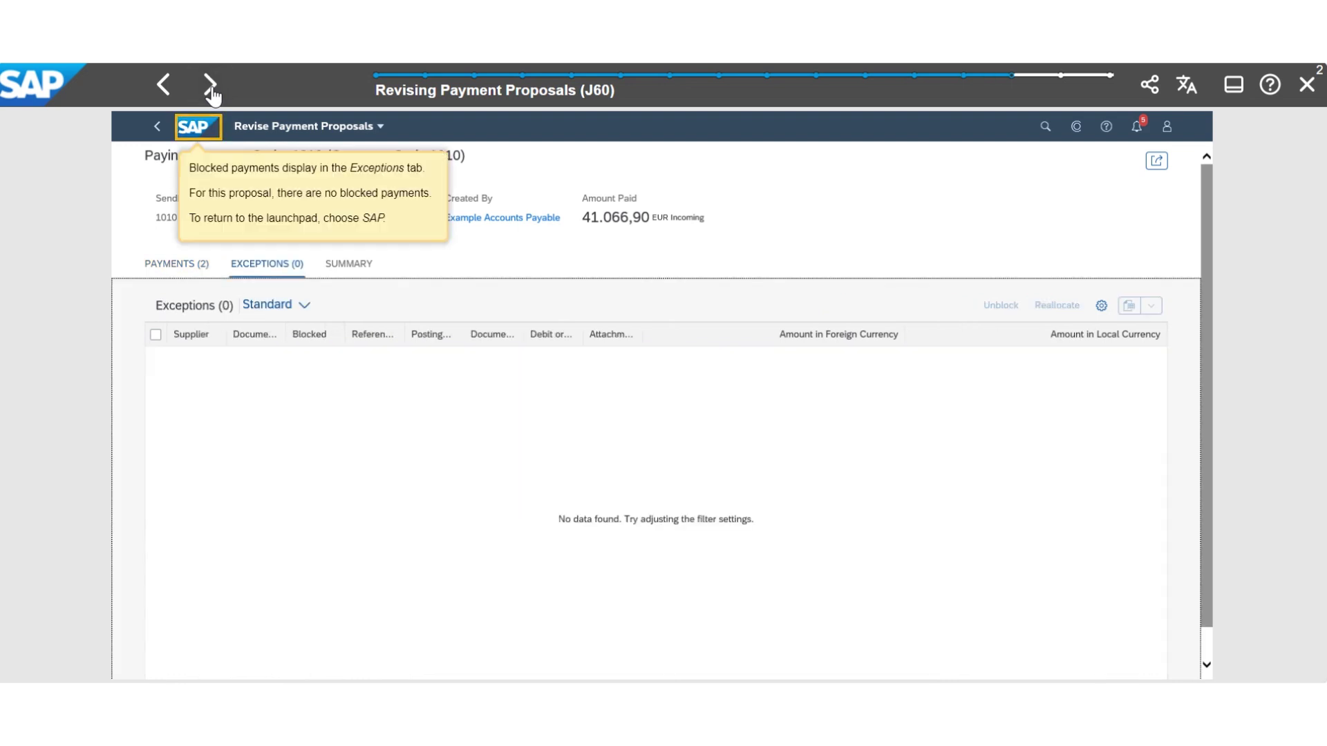
# Finish the Revising Payment Proposals tutorial and start the tutorial Releasing Payment Proposals (J60)
pyautogui.click(211, 89)
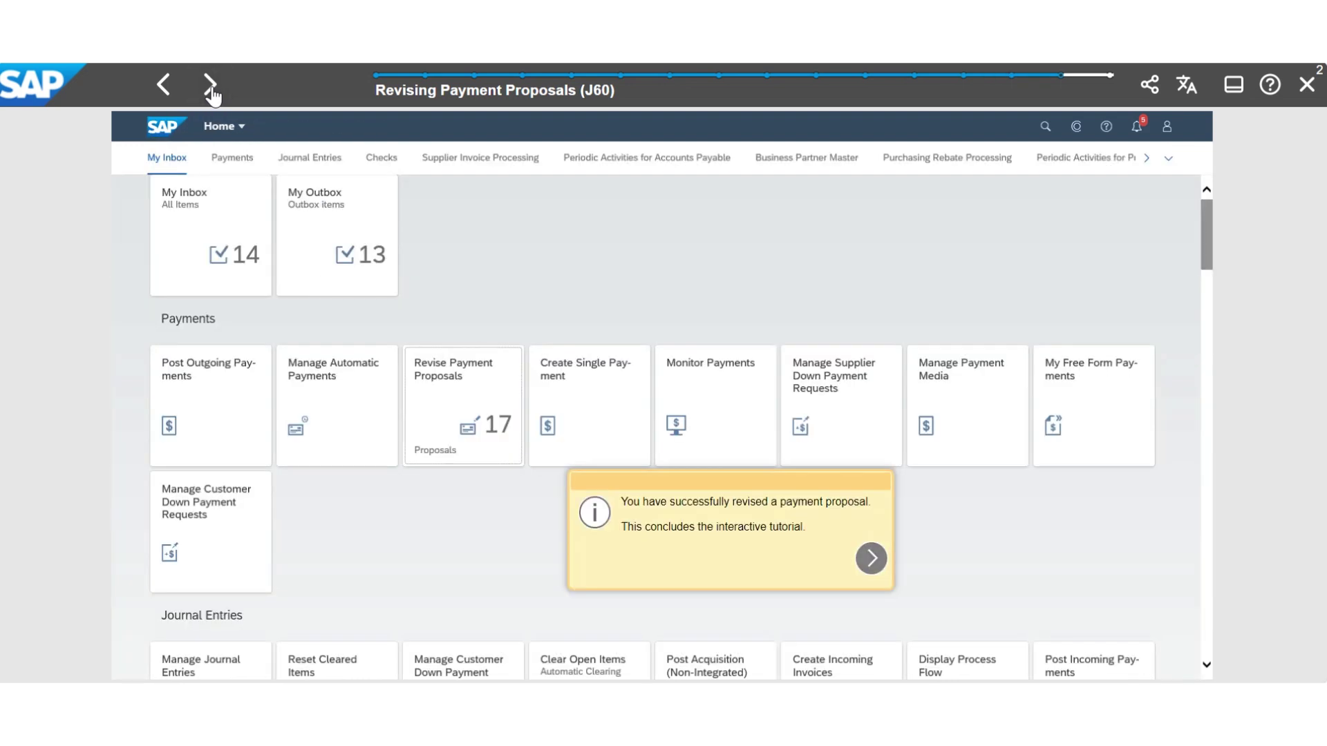
pyautogui.click(211, 88)
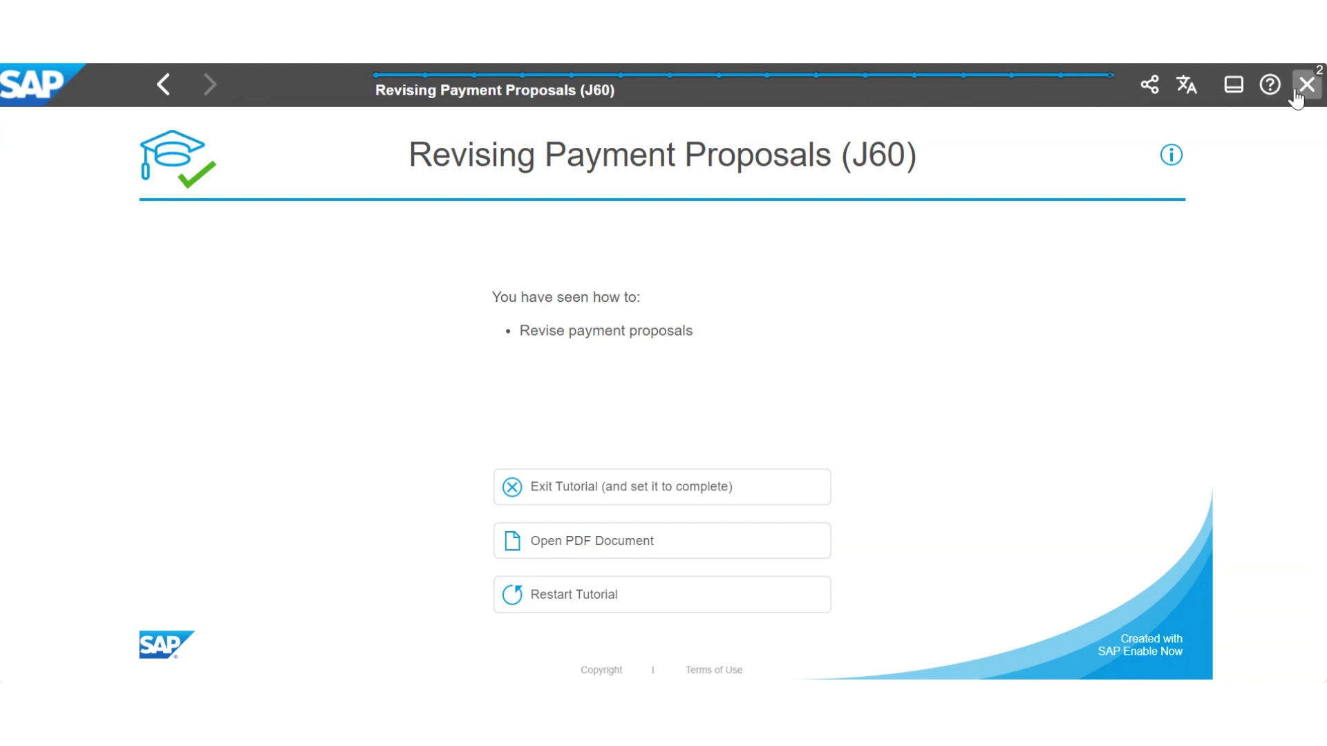
pyautogui.click(1317, 95)
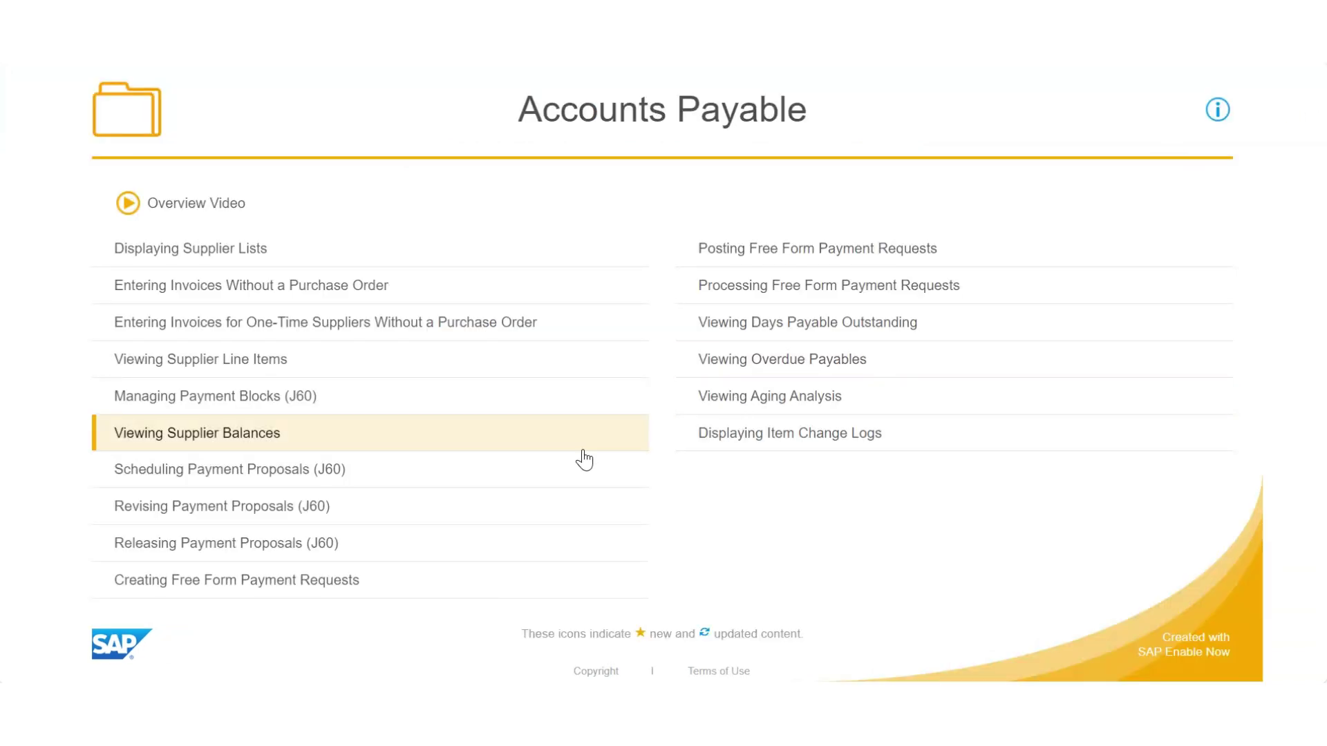
pyautogui.click(285, 543)
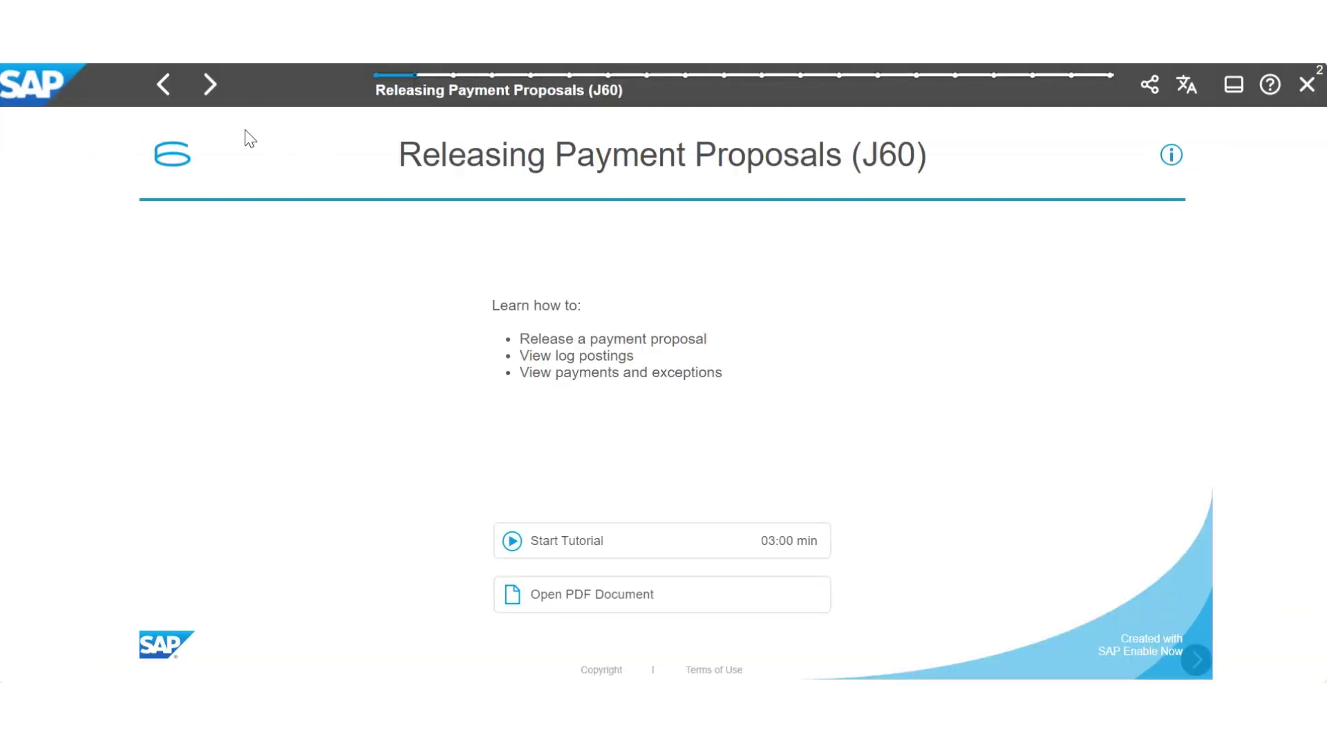
pyautogui.click(212, 89)
pyautogui.click(220, 93)
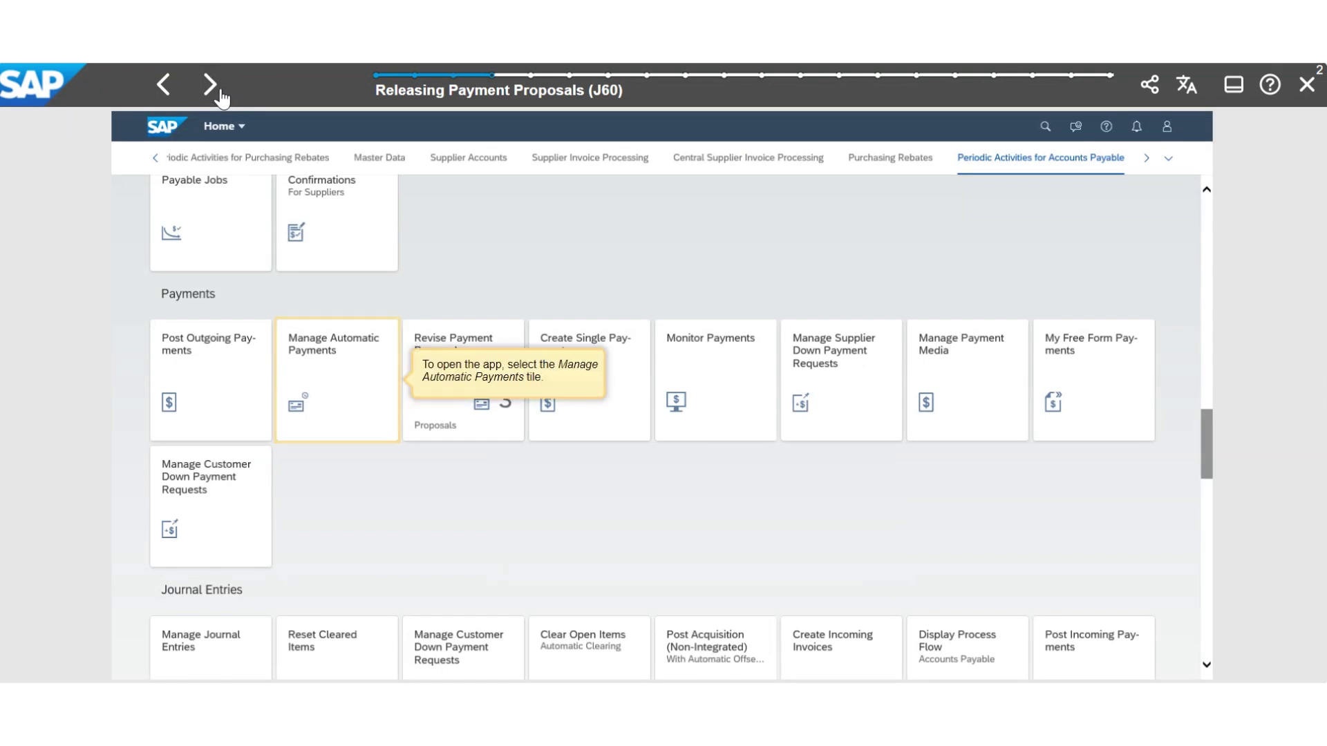
# Advance the tutorial through finding this week's processed proposals in Manage Automatic Payments and scheduling the payment for proposal SPAY1
pyautogui.click(215, 94)
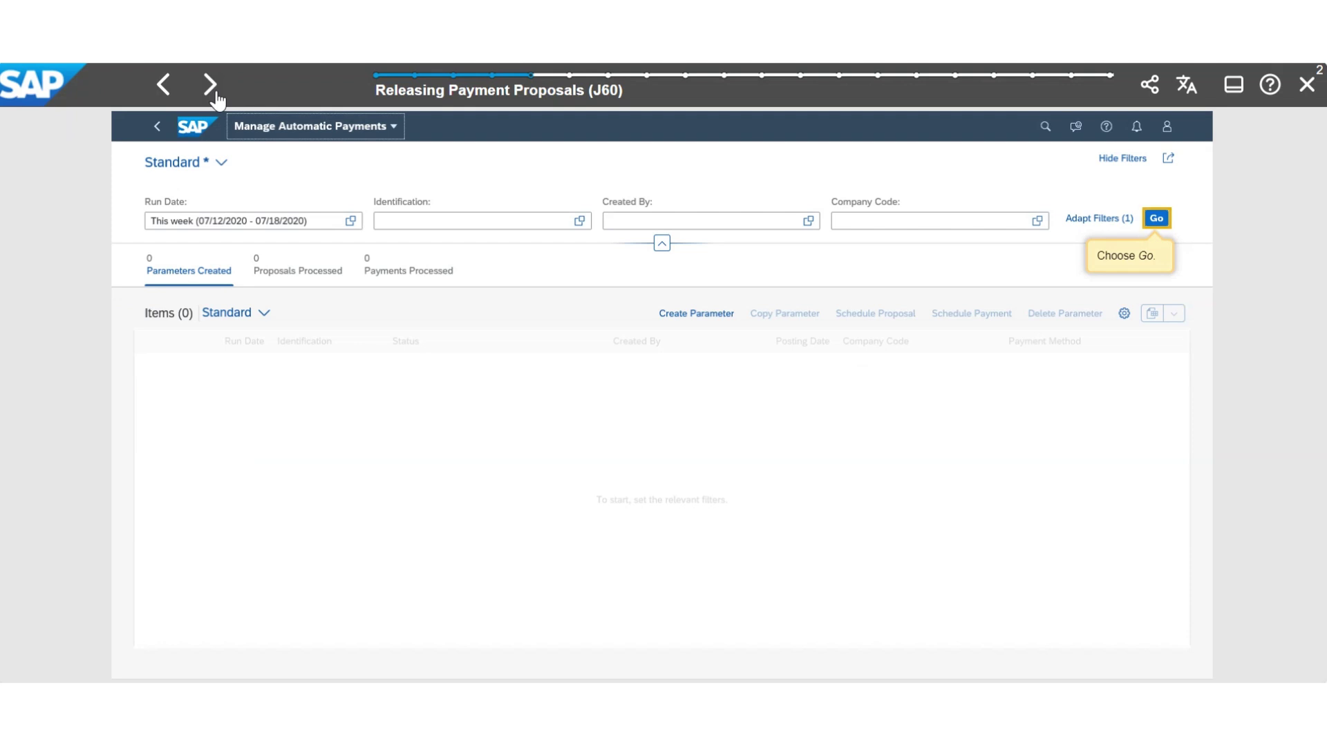
pyautogui.click(215, 94)
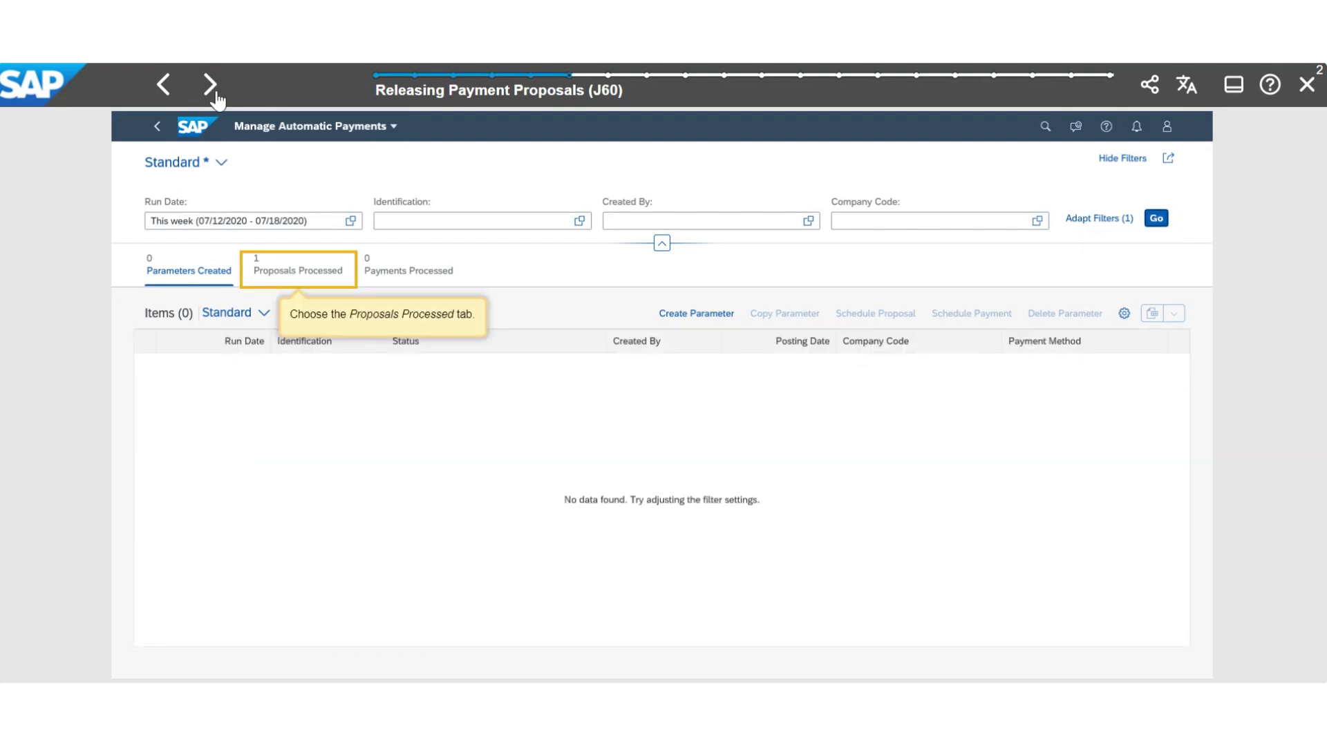
pyautogui.click(216, 94)
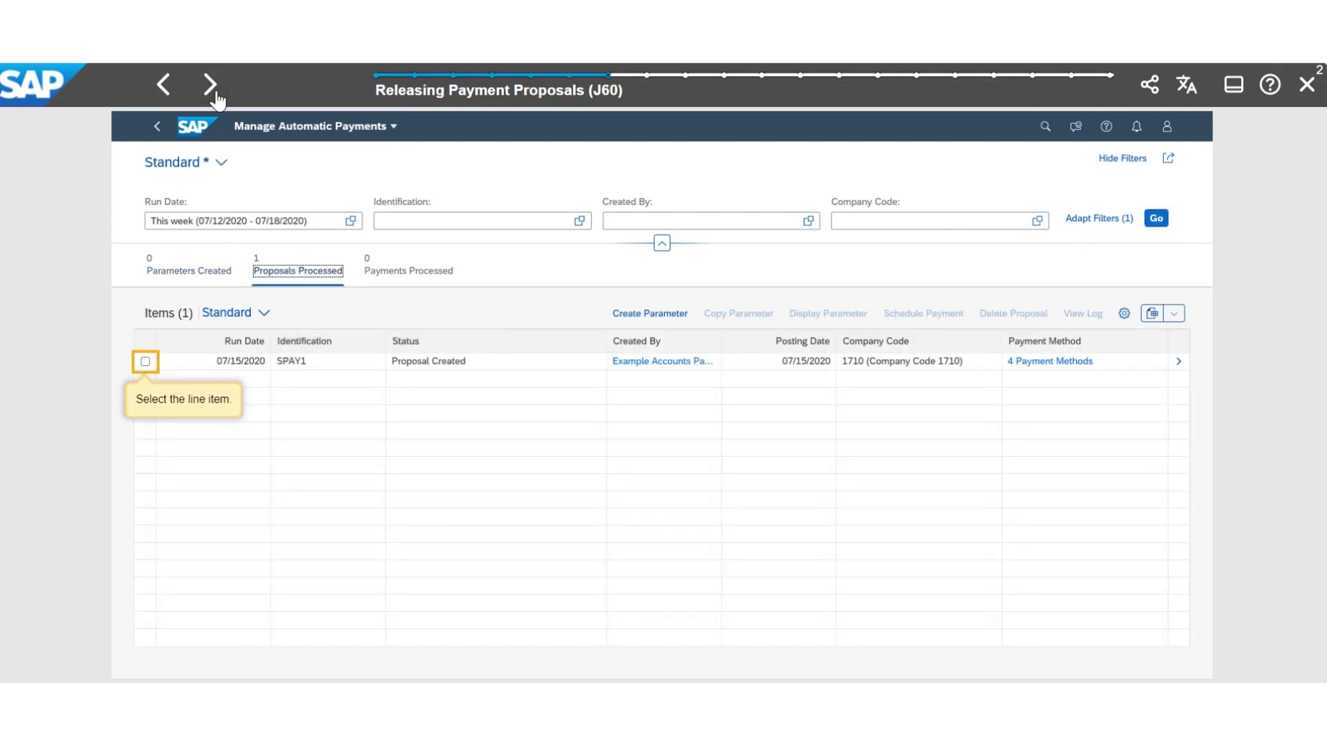
pyautogui.click(216, 94)
pyautogui.click(216, 95)
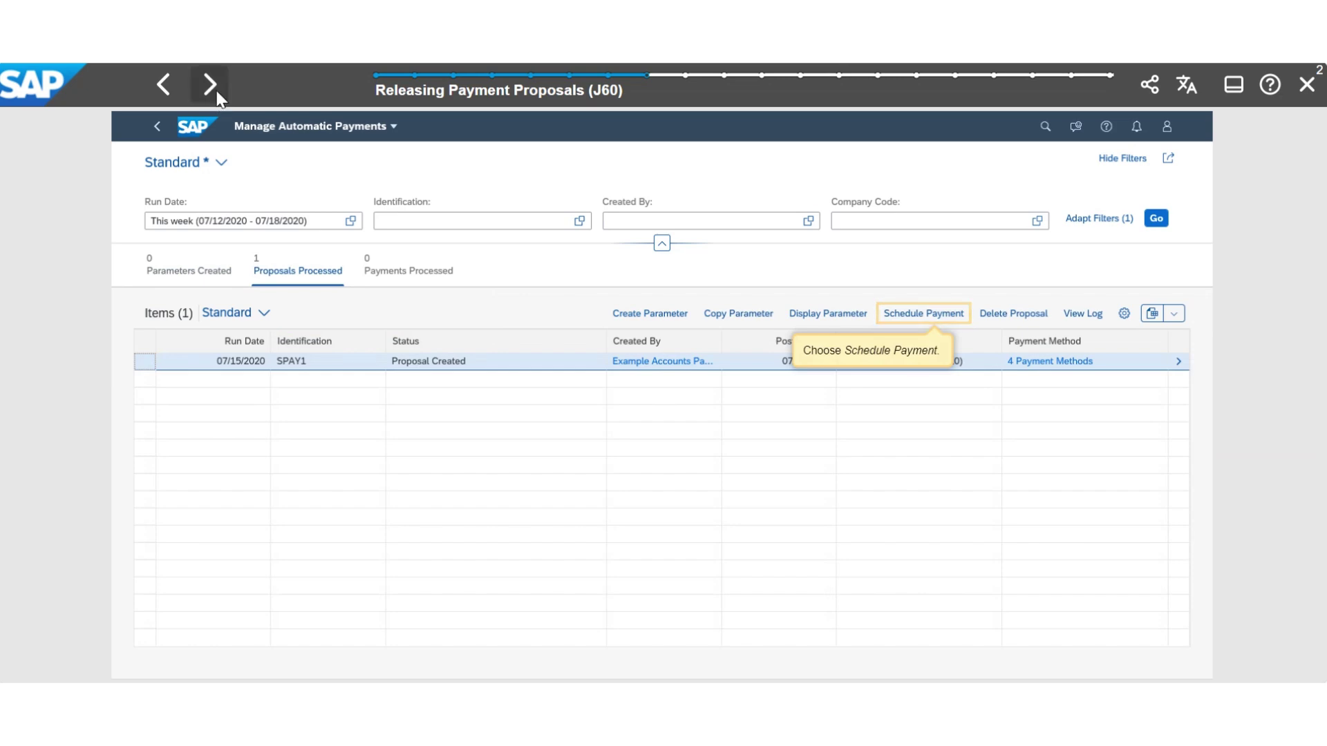
pyautogui.click(215, 95)
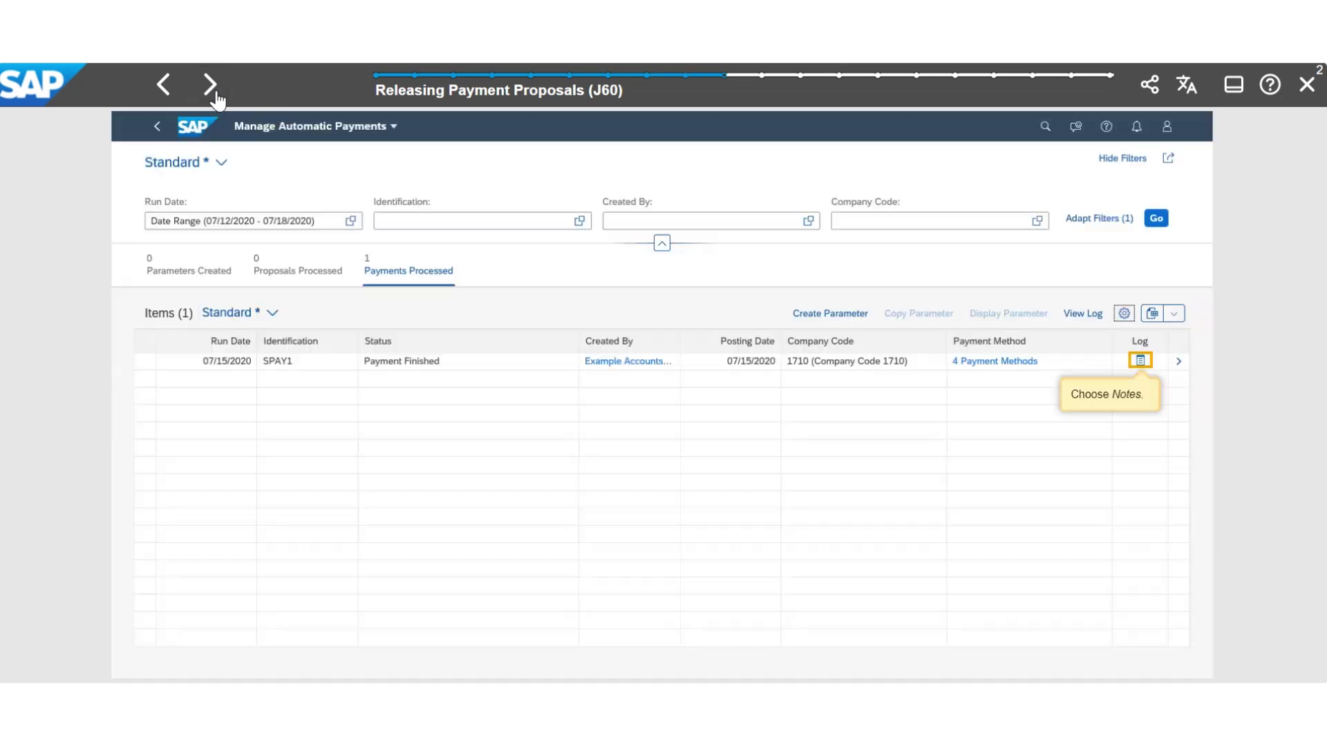
# Advance the tutorial through viewing the log details of payment run SPAY1 and opening its payment summary
pyautogui.click(216, 95)
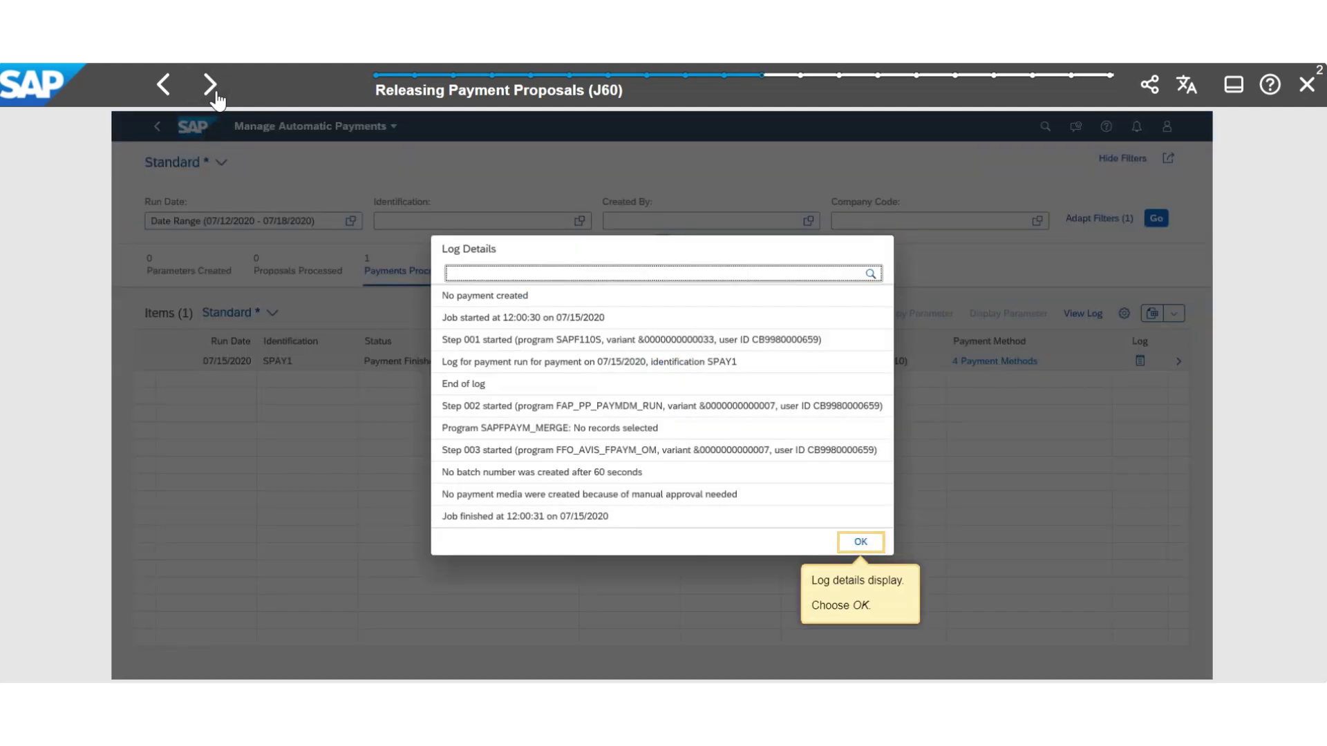
pyautogui.click(216, 94)
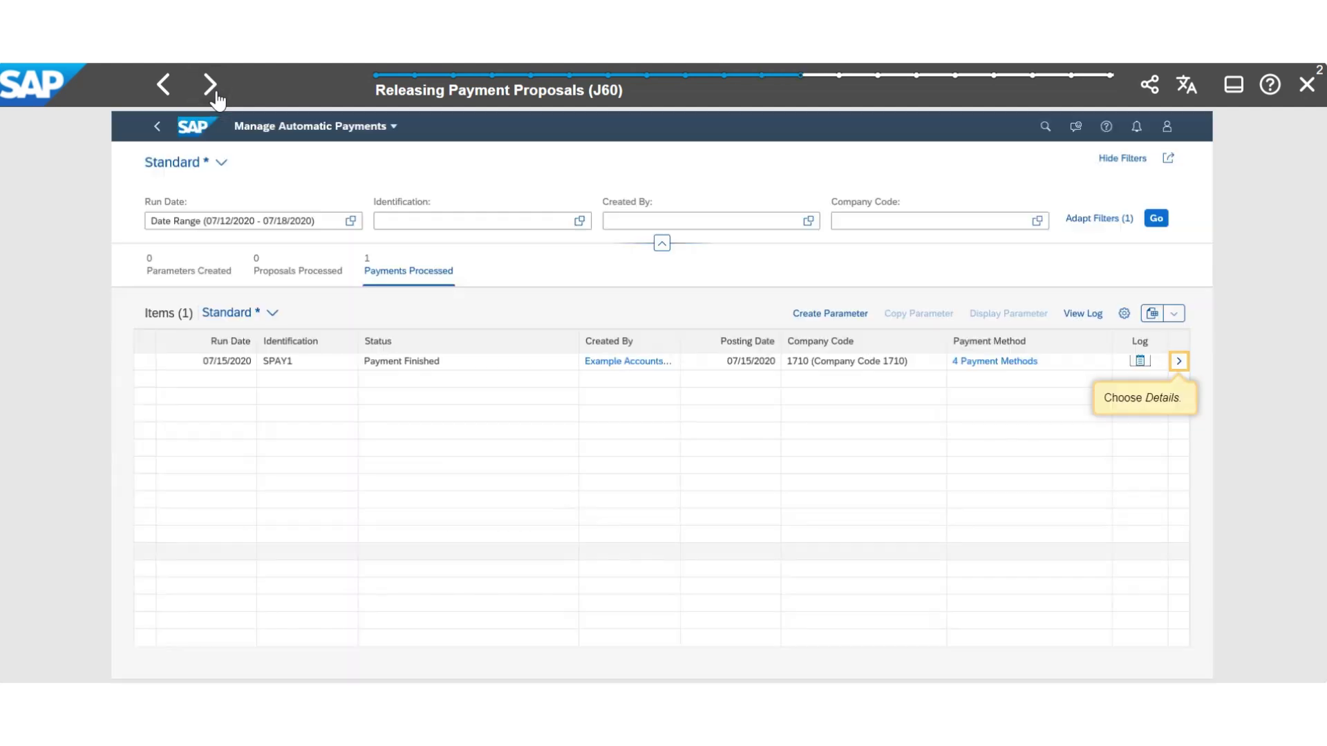
pyautogui.click(216, 95)
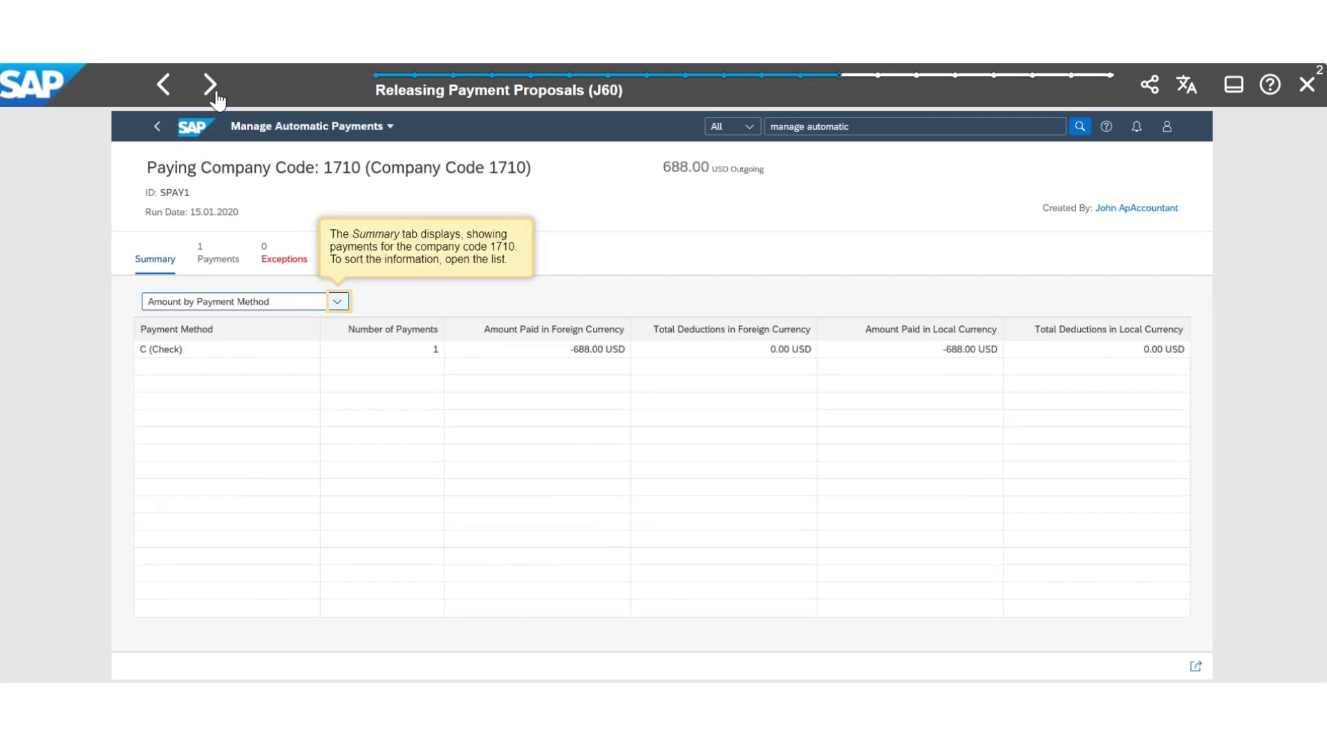
# Advance the tutorial through the summary's sorting options, the list of payments and its export to PDF
pyautogui.click(216, 95)
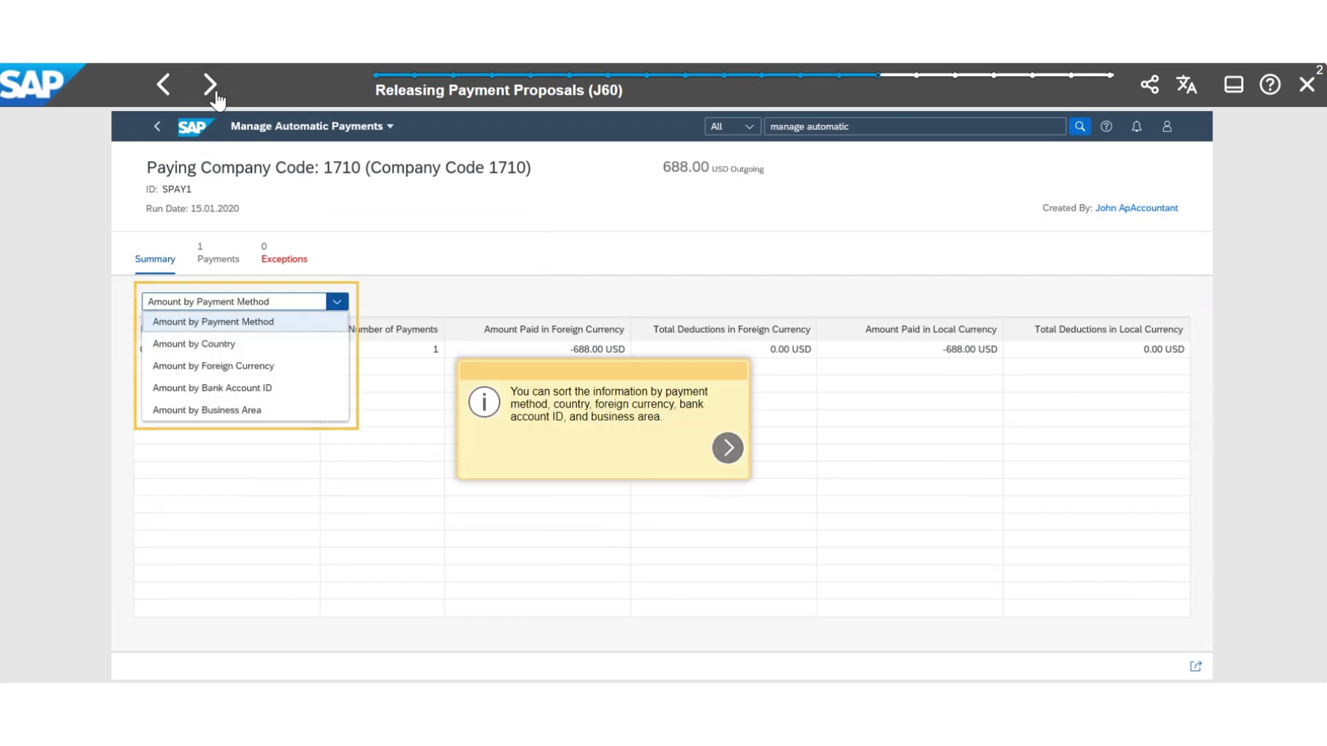
pyautogui.click(216, 95)
pyautogui.click(215, 95)
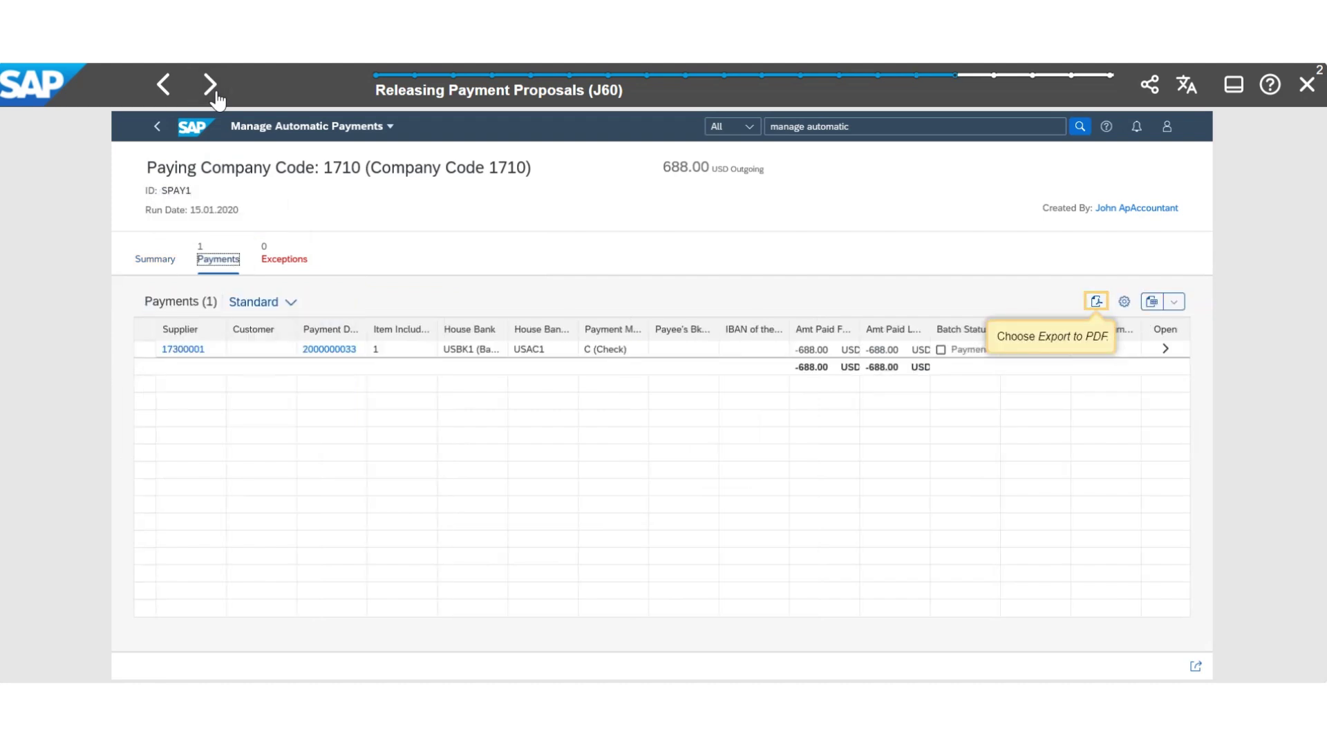
pyautogui.click(216, 94)
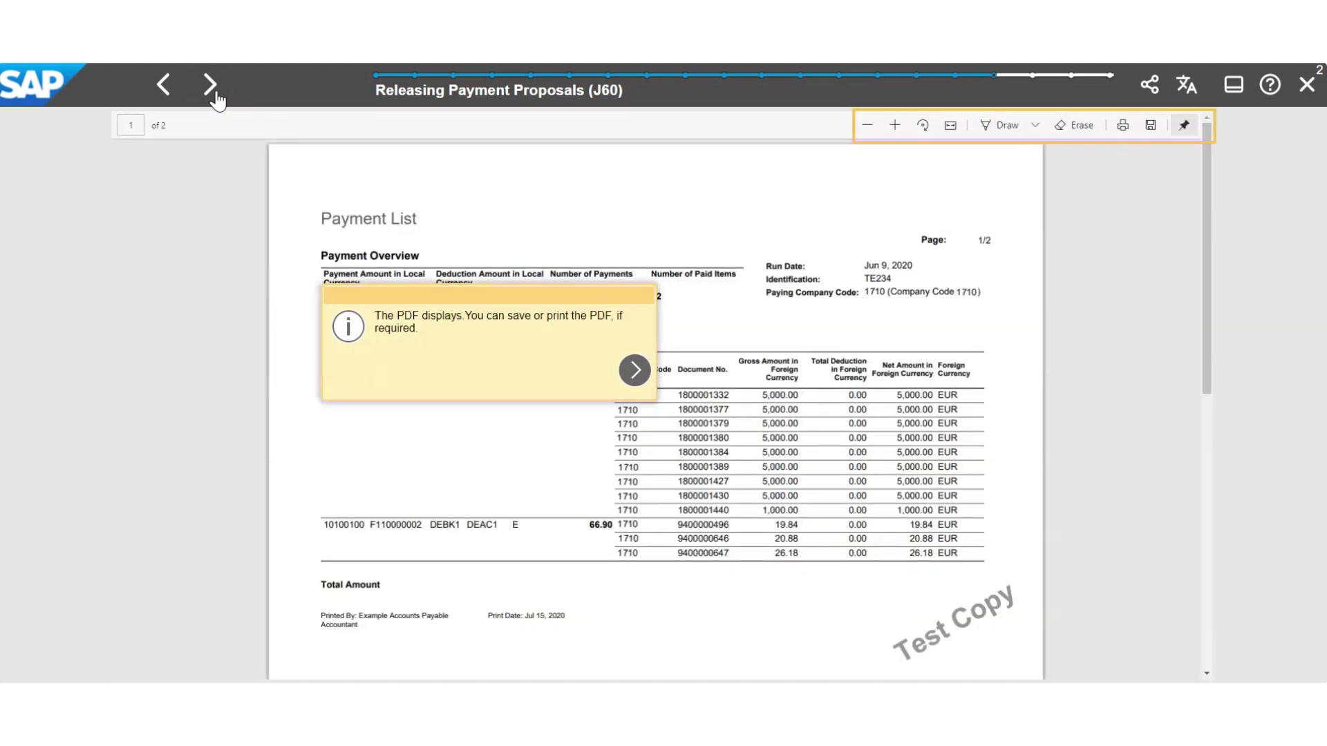
pyautogui.click(209, 84)
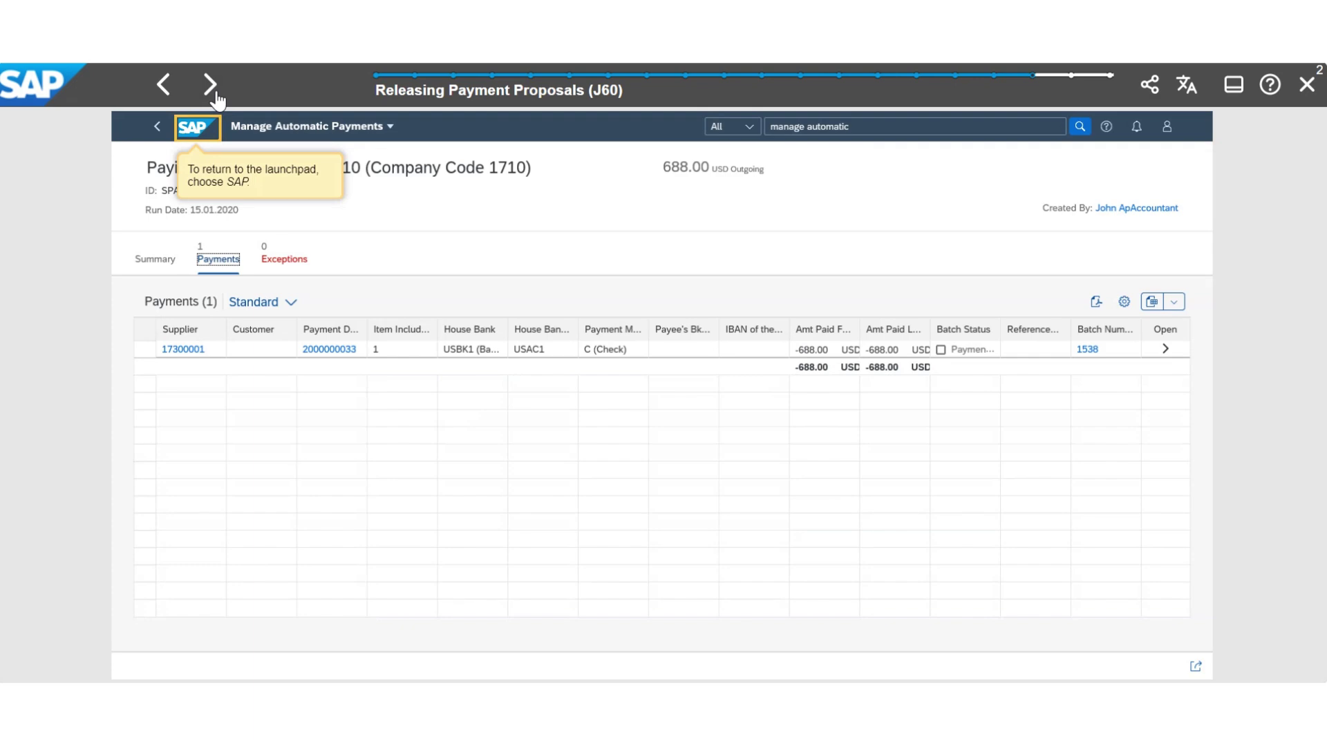
# Leave the payment release tutorial at its conclusion and start the tutorial Creating Free Form Payment Requests
pyautogui.click(210, 86)
pyautogui.click(212, 87)
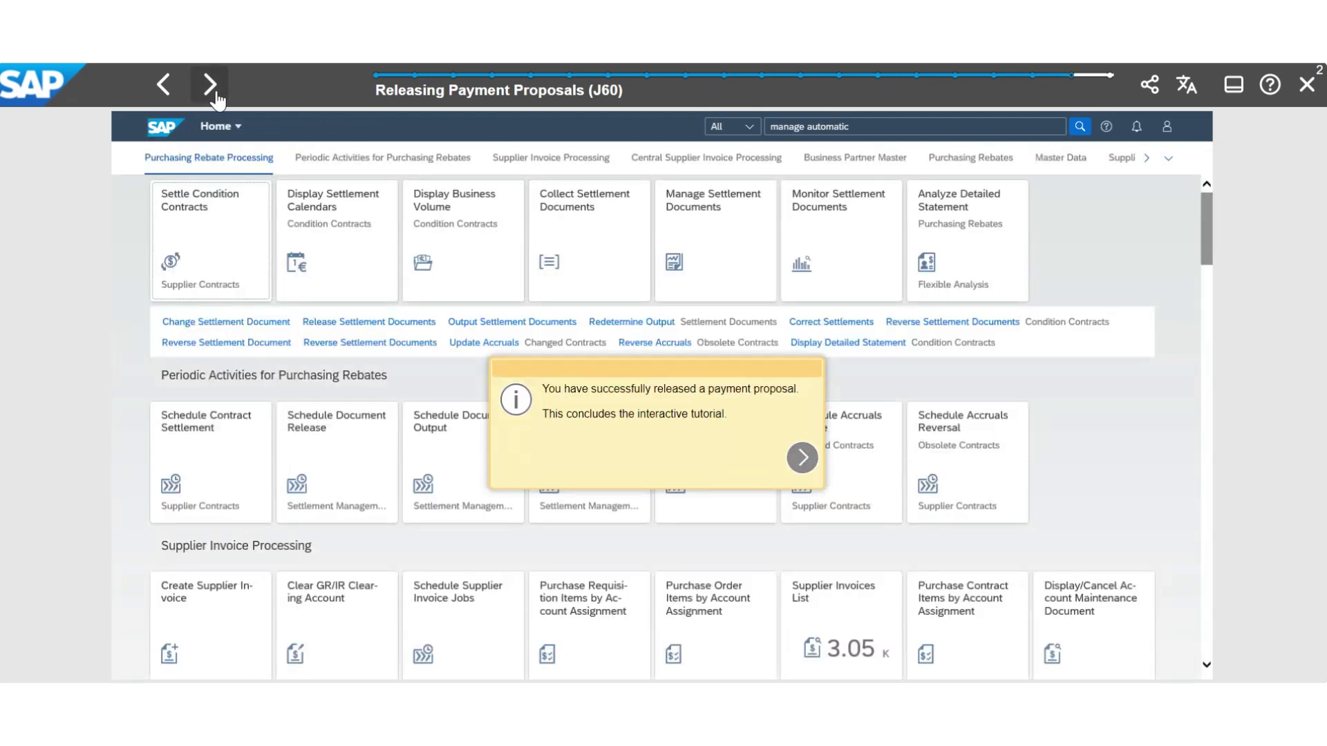
pyautogui.click(1303, 86)
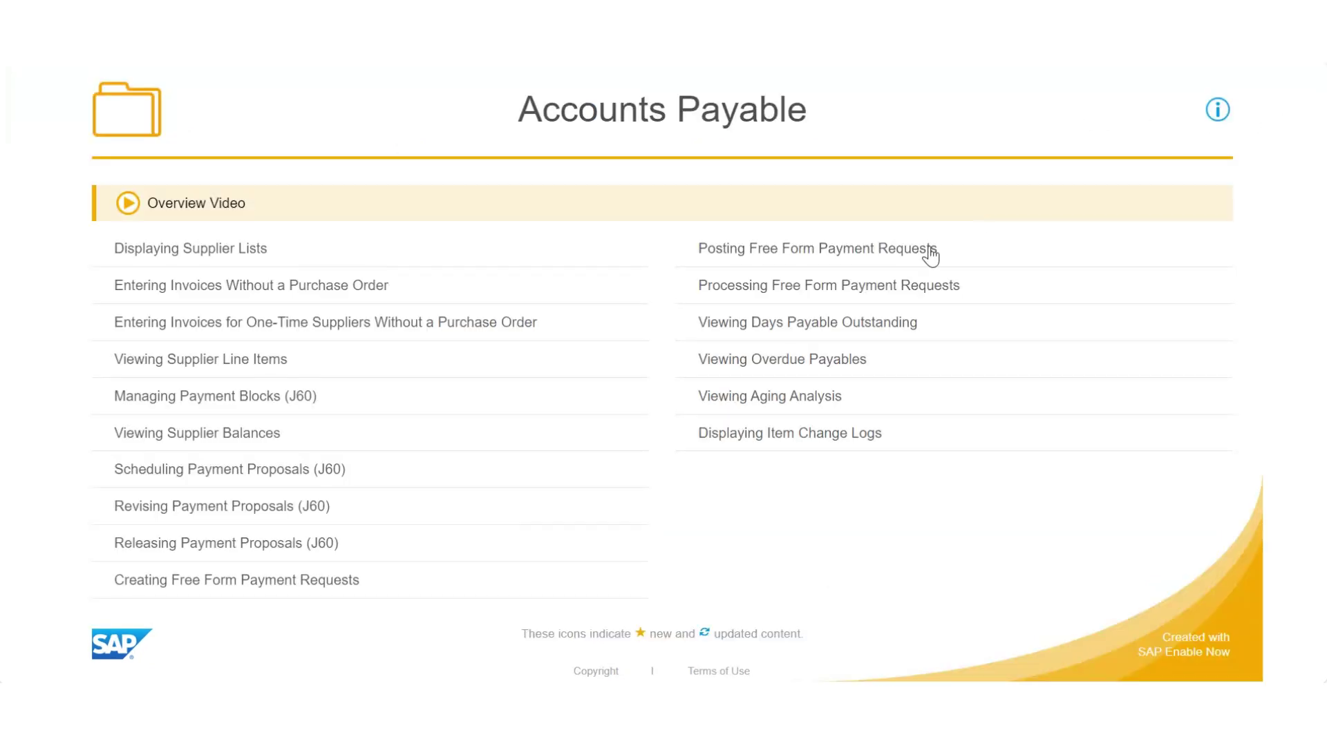
pyautogui.click(345, 586)
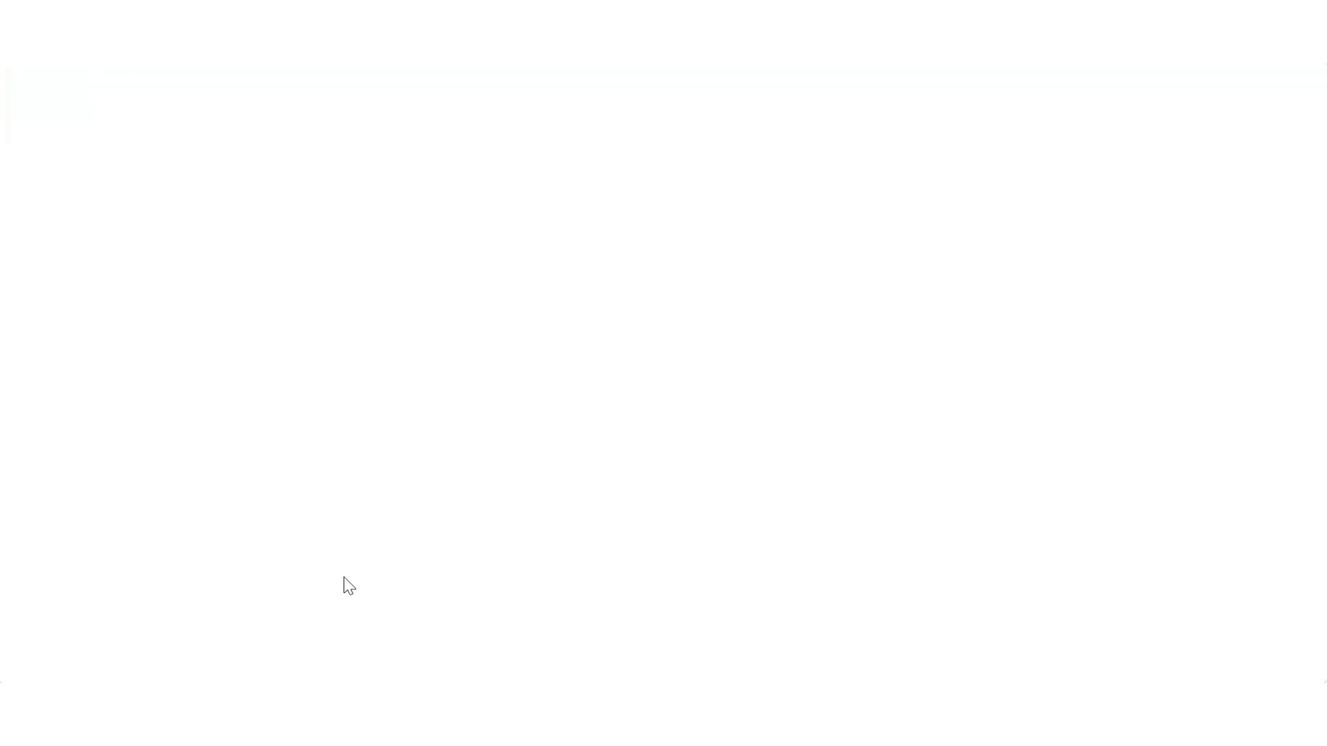
pyautogui.click(212, 87)
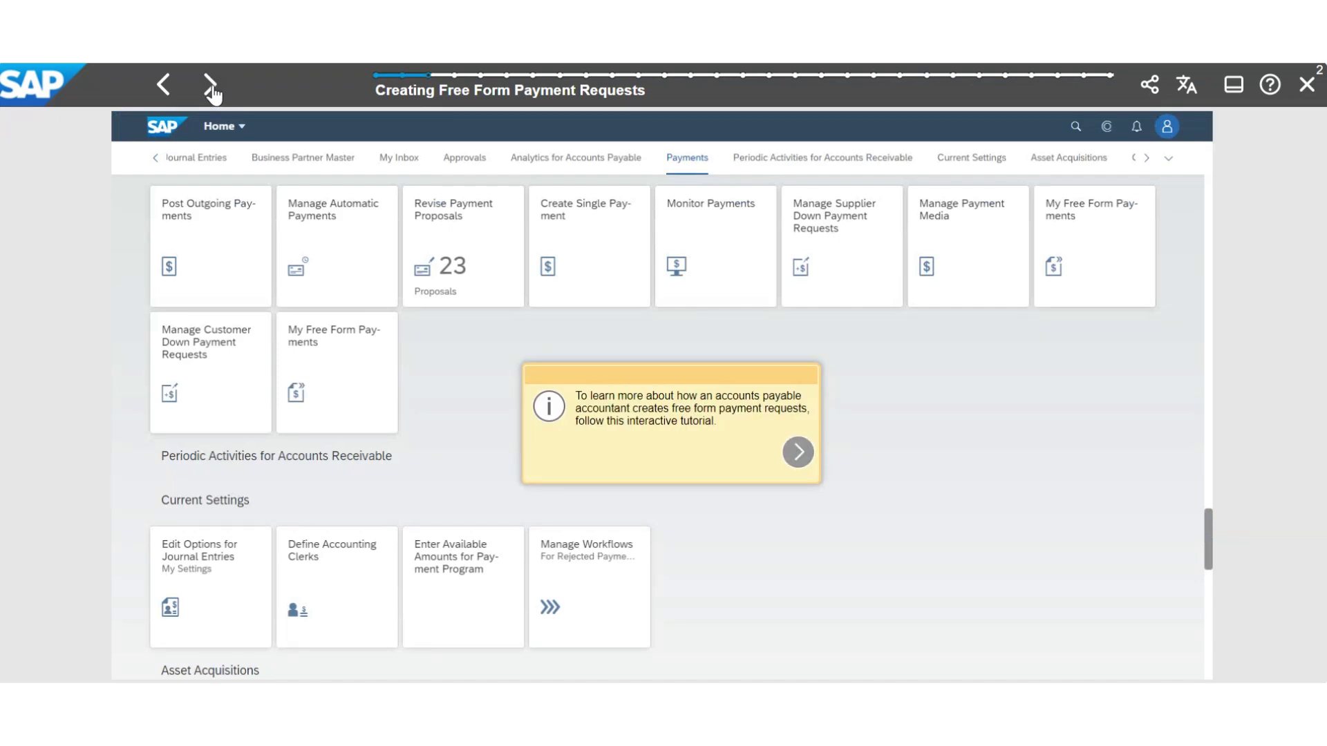
pyautogui.click(212, 87)
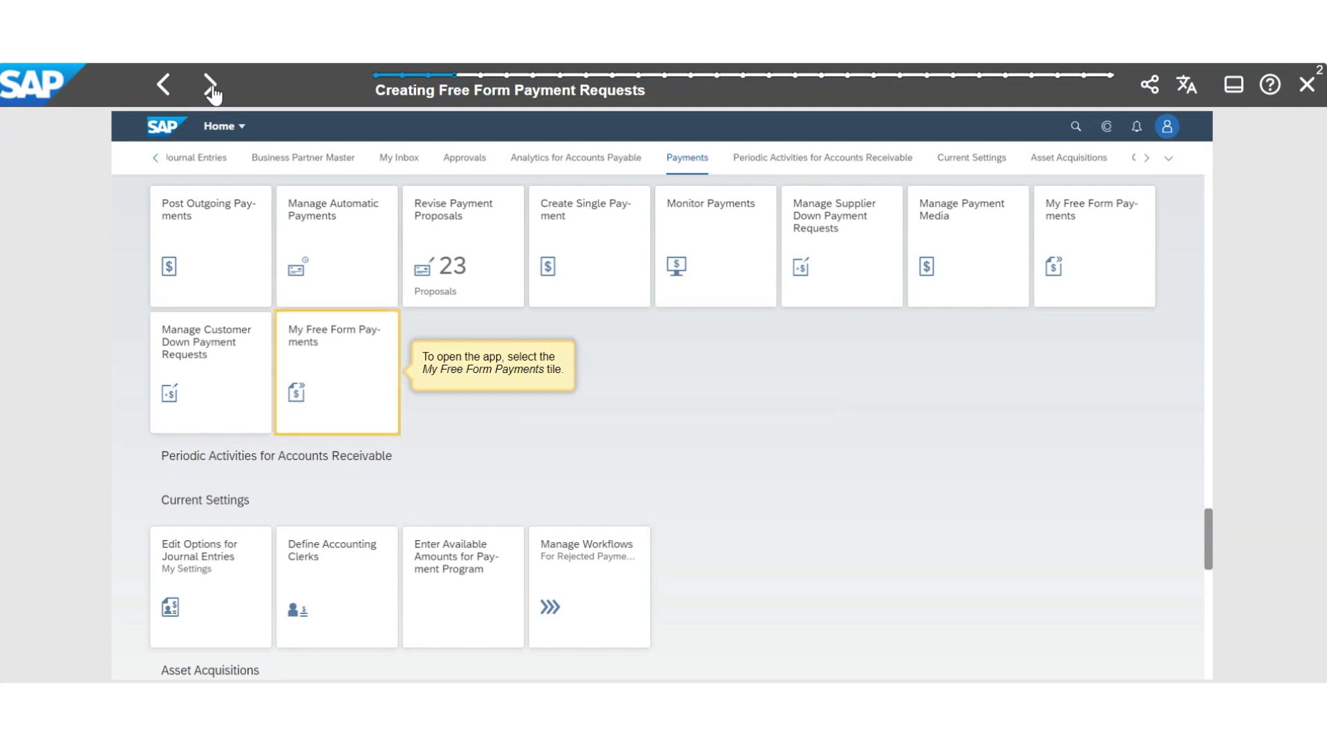
# Advance the tutorial through creating a payment request of type For Supplier in My Free Form Payments and entering the supplier number
pyautogui.click(212, 87)
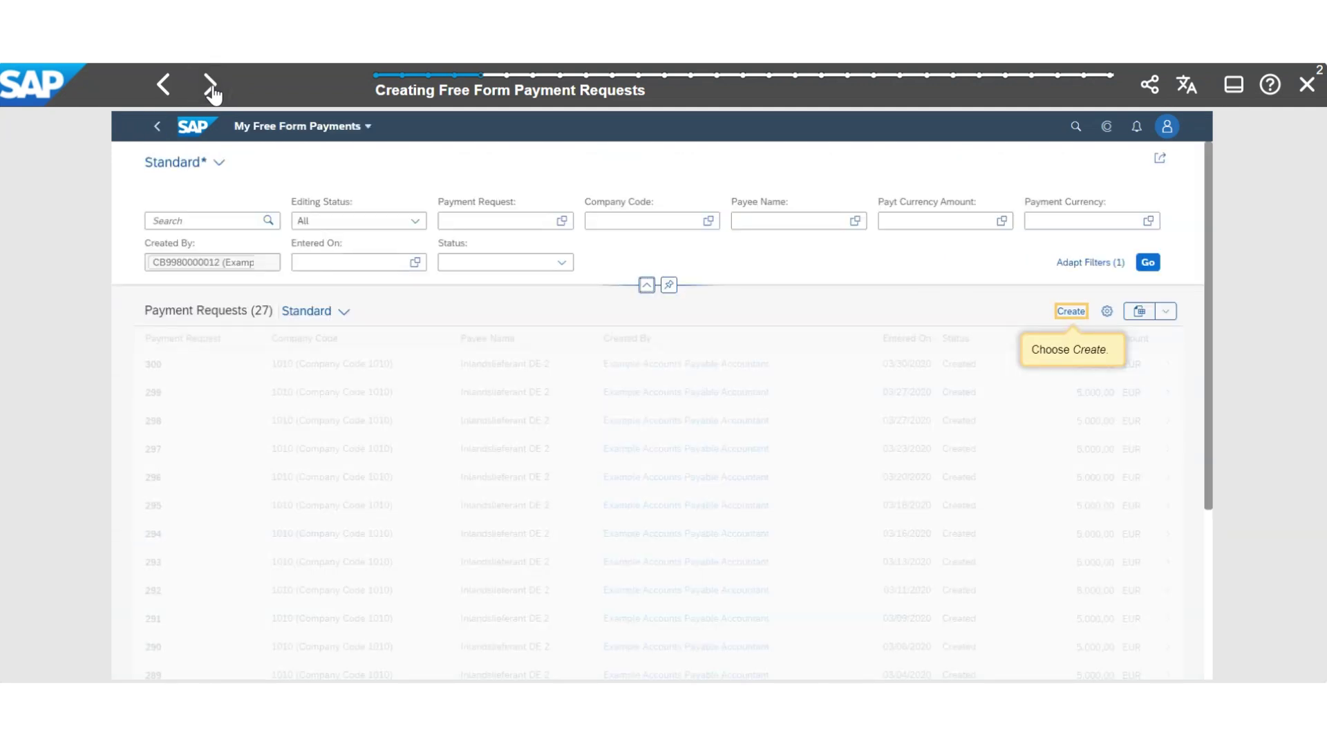
pyautogui.click(212, 88)
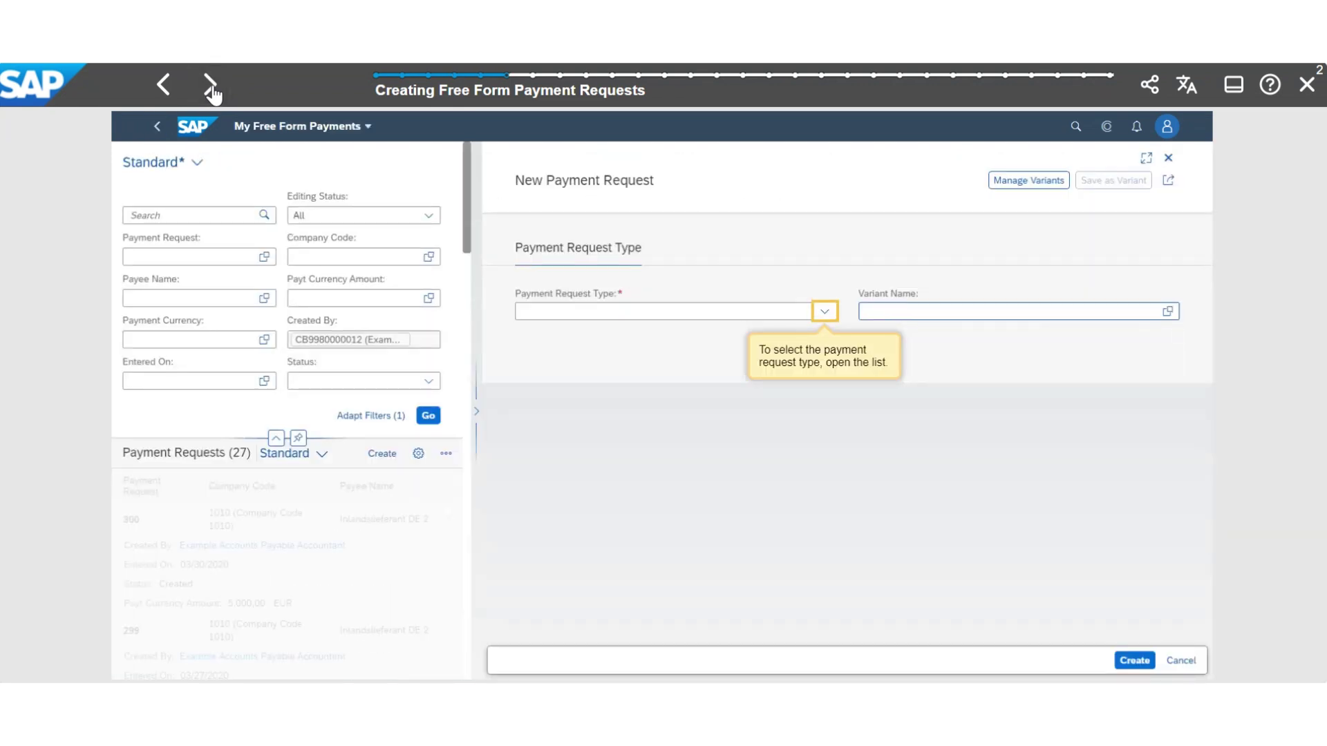
pyautogui.click(212, 87)
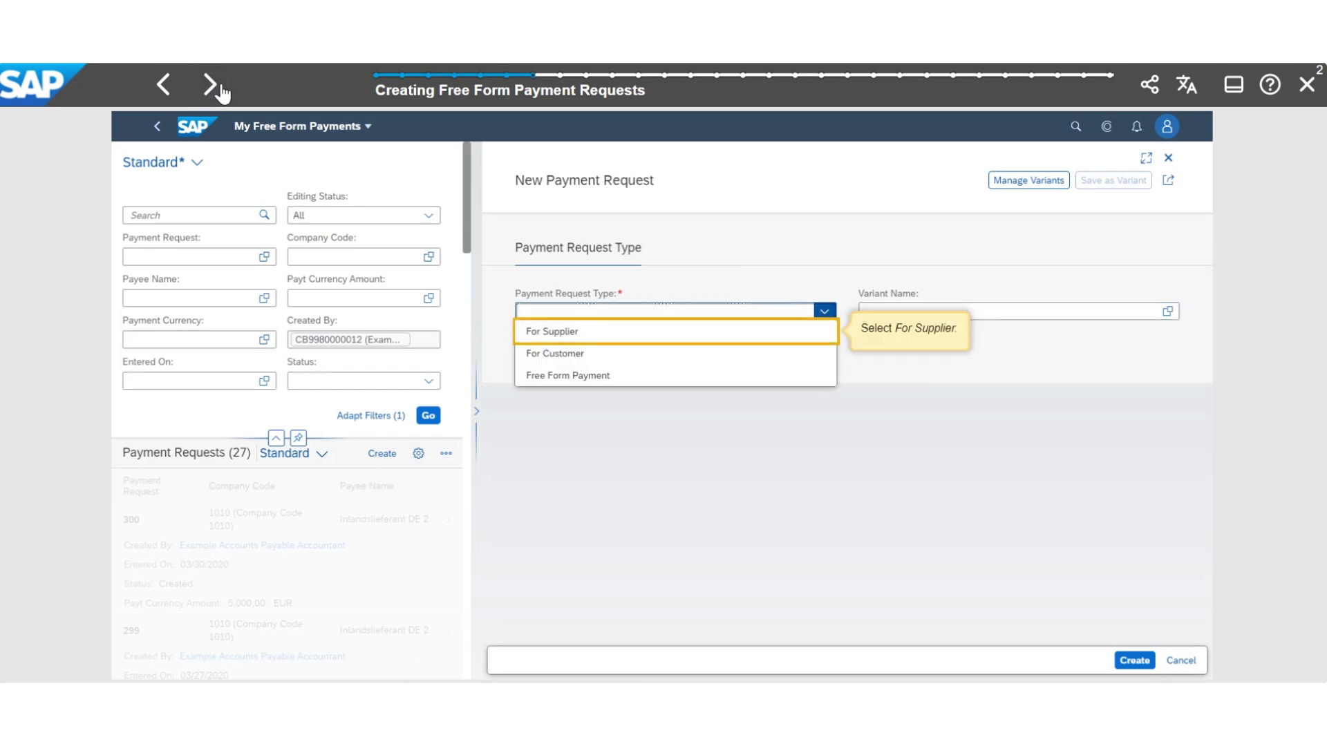
pyautogui.click(211, 87)
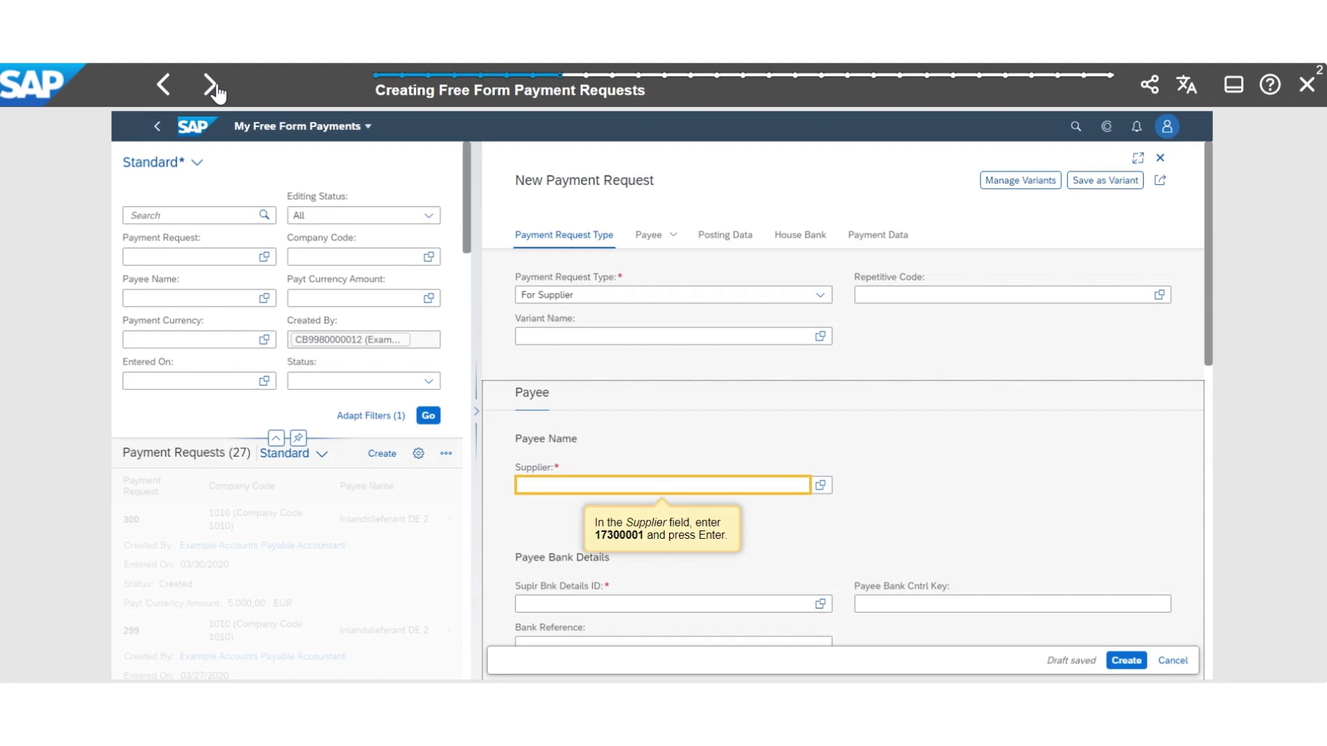
pyautogui.click(212, 87)
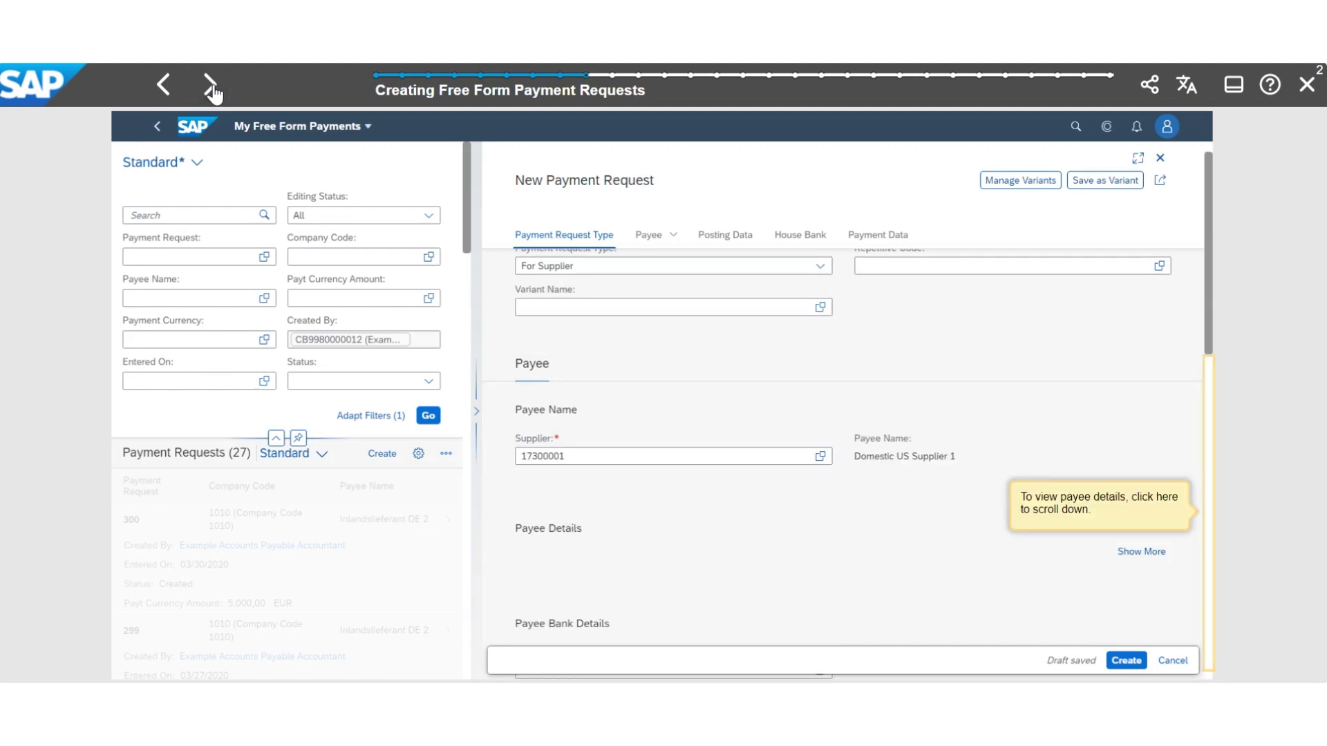
# Advance the tutorial through the payee's supplier bank details and the selection of company code 1710 for the posting data
pyautogui.click(211, 87)
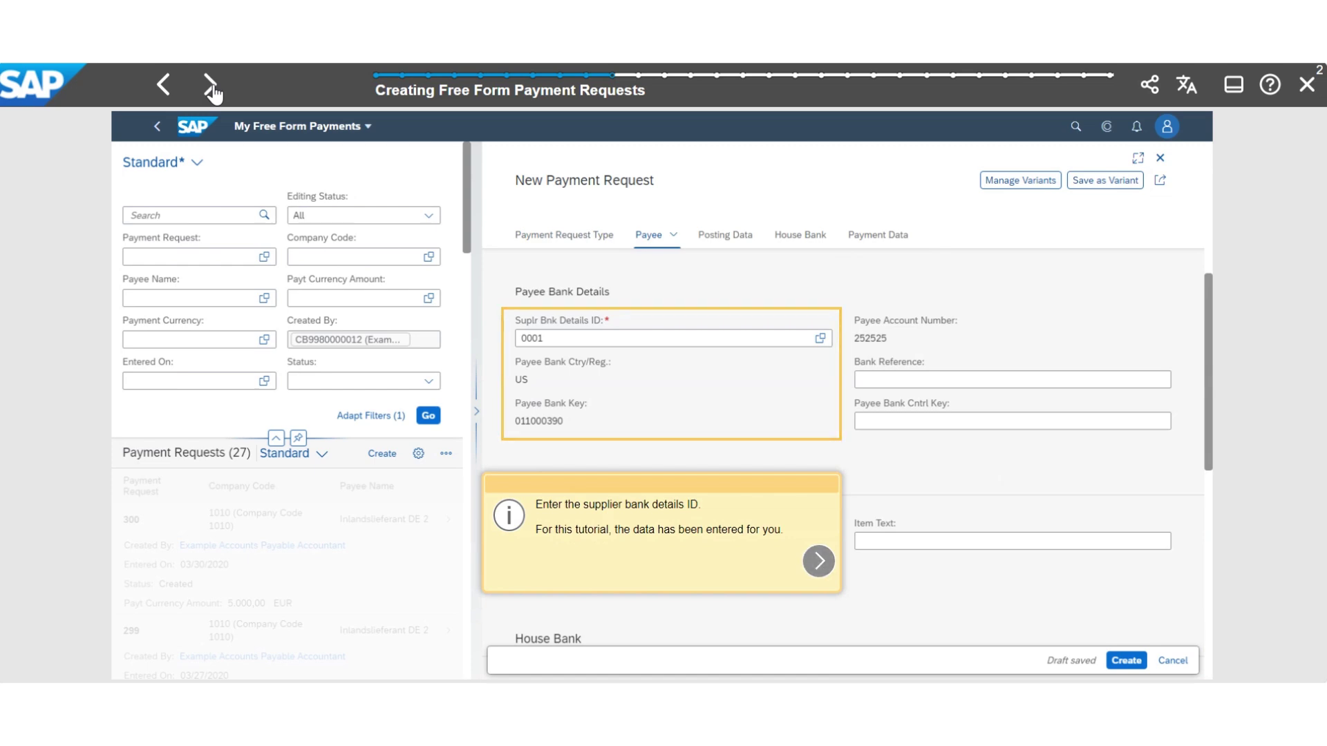
pyautogui.click(211, 87)
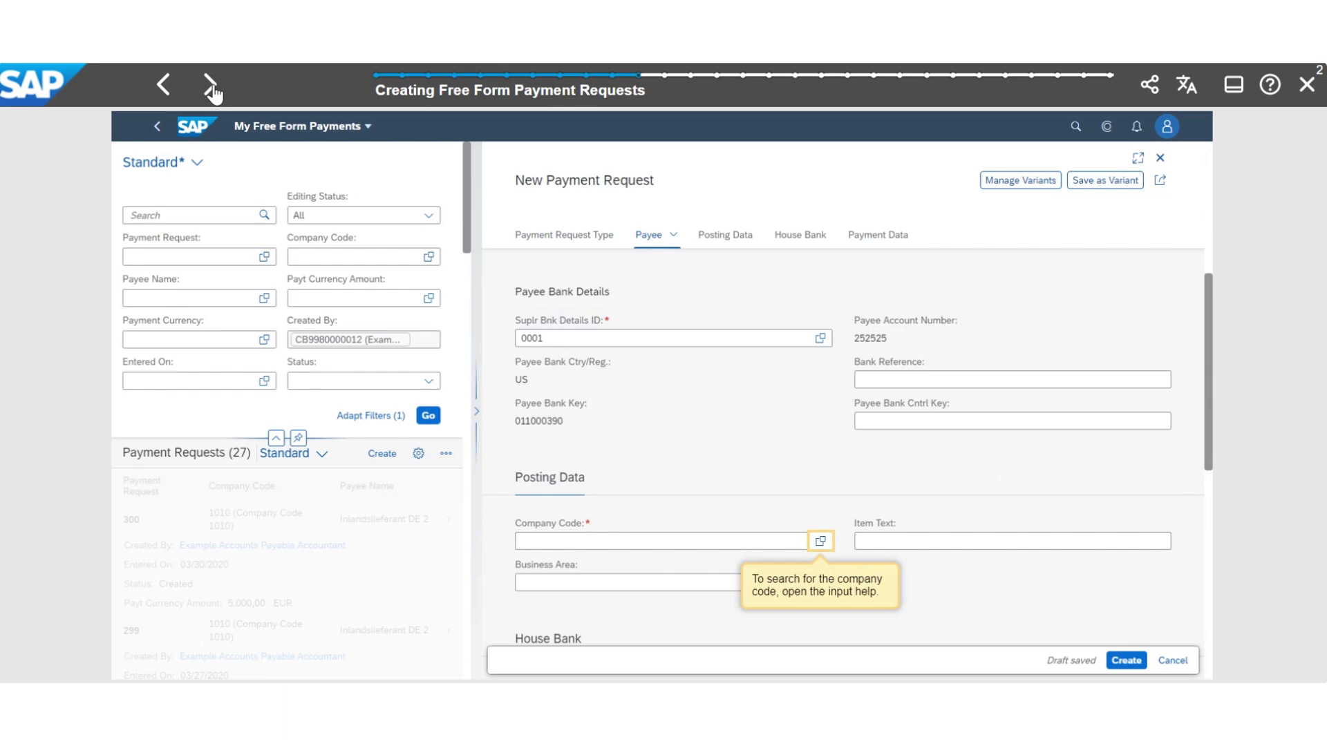
pyautogui.click(211, 88)
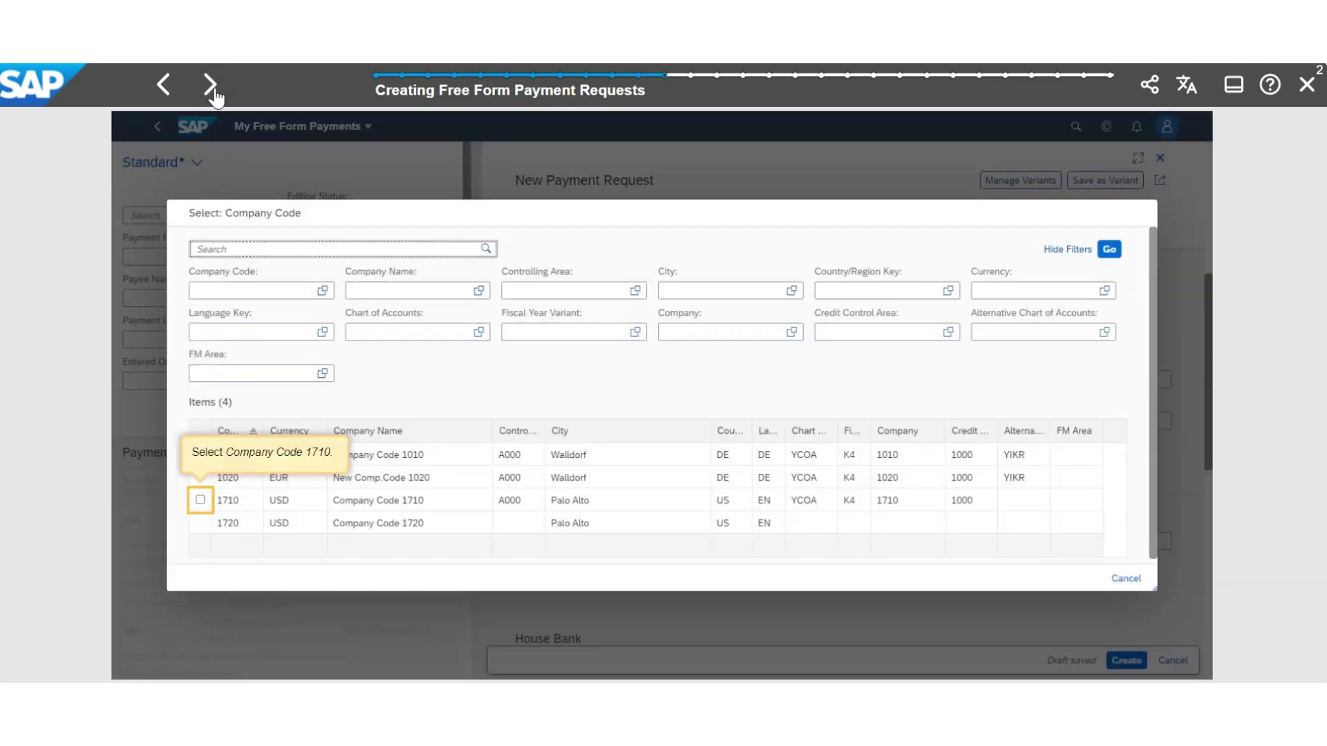
pyautogui.click(211, 87)
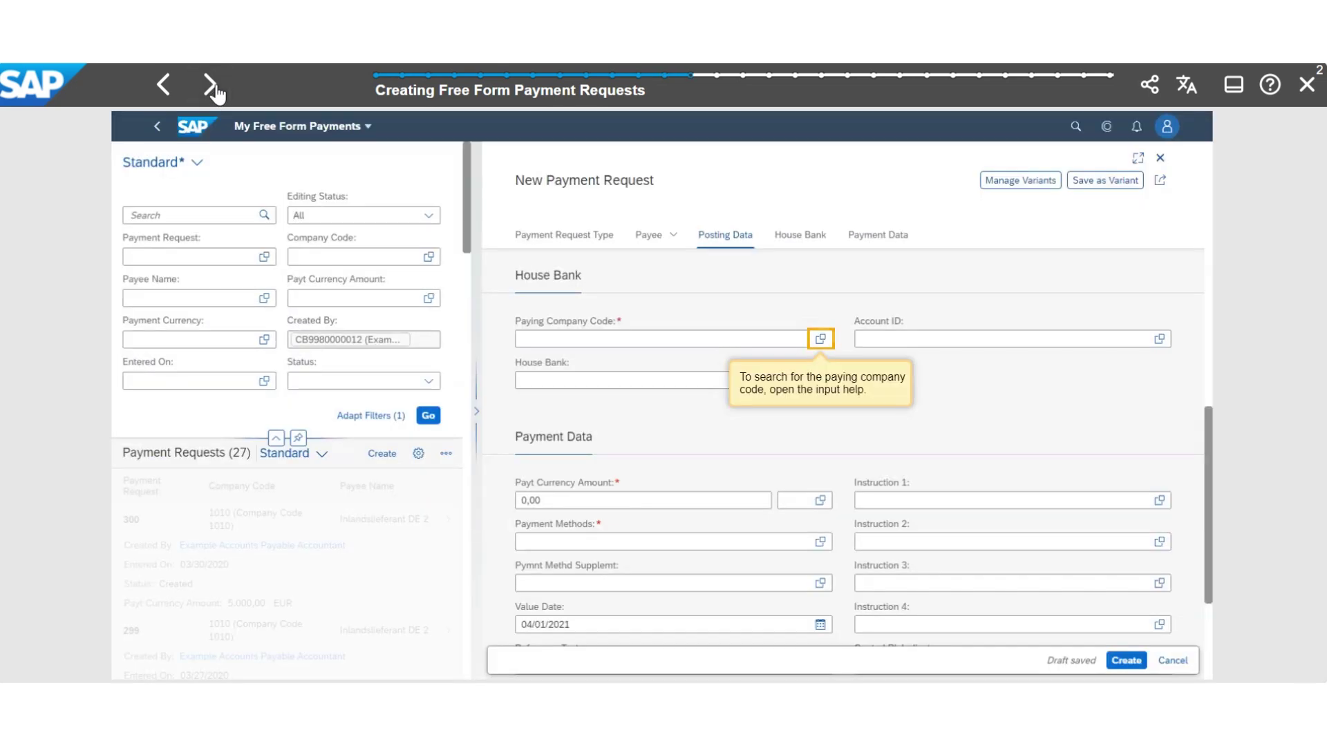
# Advance the tutorial through selecting paying company code 1710 and house bank USBK1 for the payment request
pyautogui.click(211, 87)
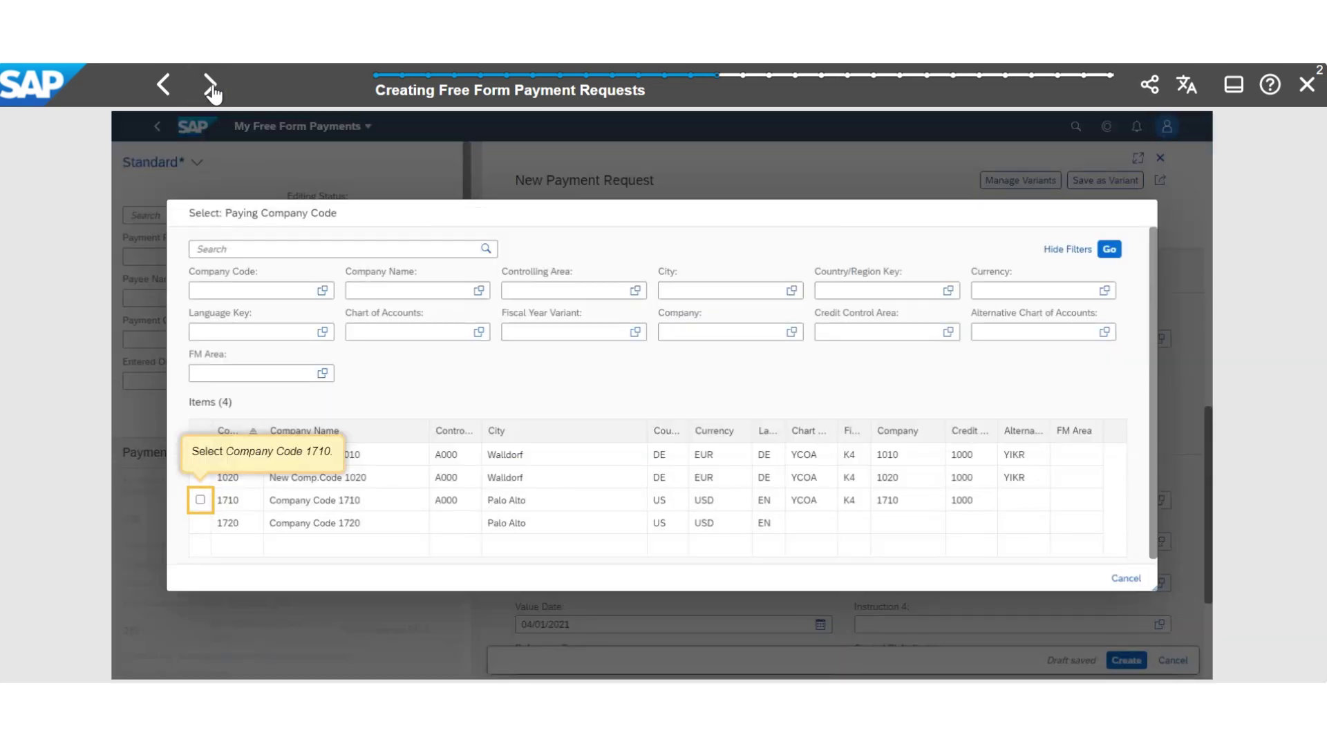
pyautogui.click(211, 87)
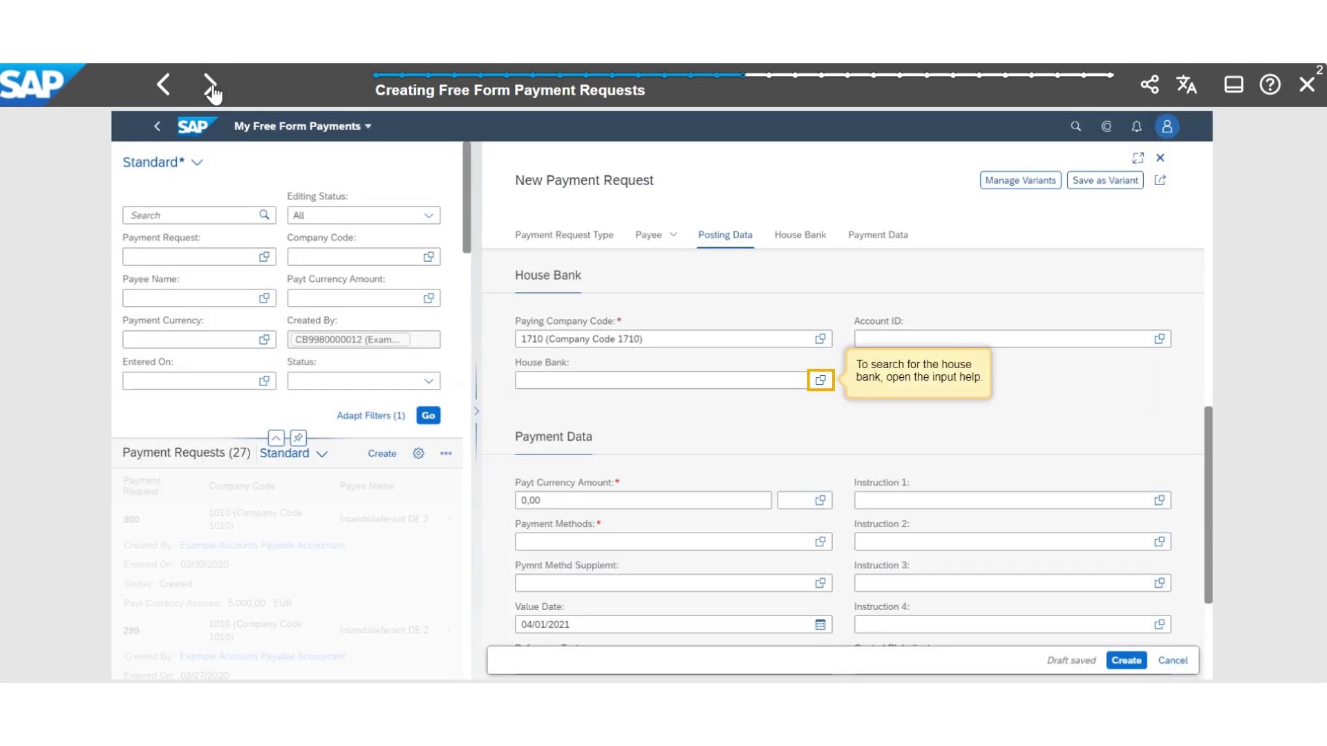
pyautogui.click(212, 88)
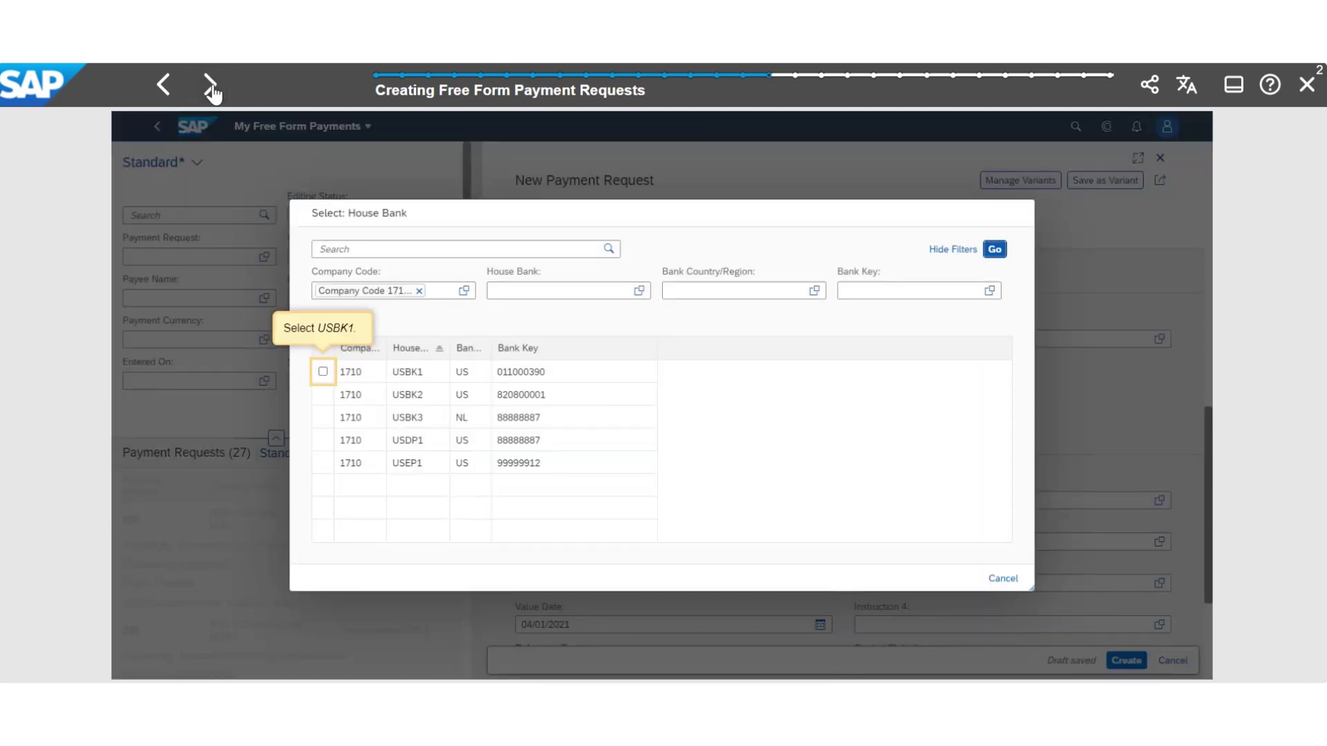
pyautogui.click(212, 88)
pyautogui.click(211, 88)
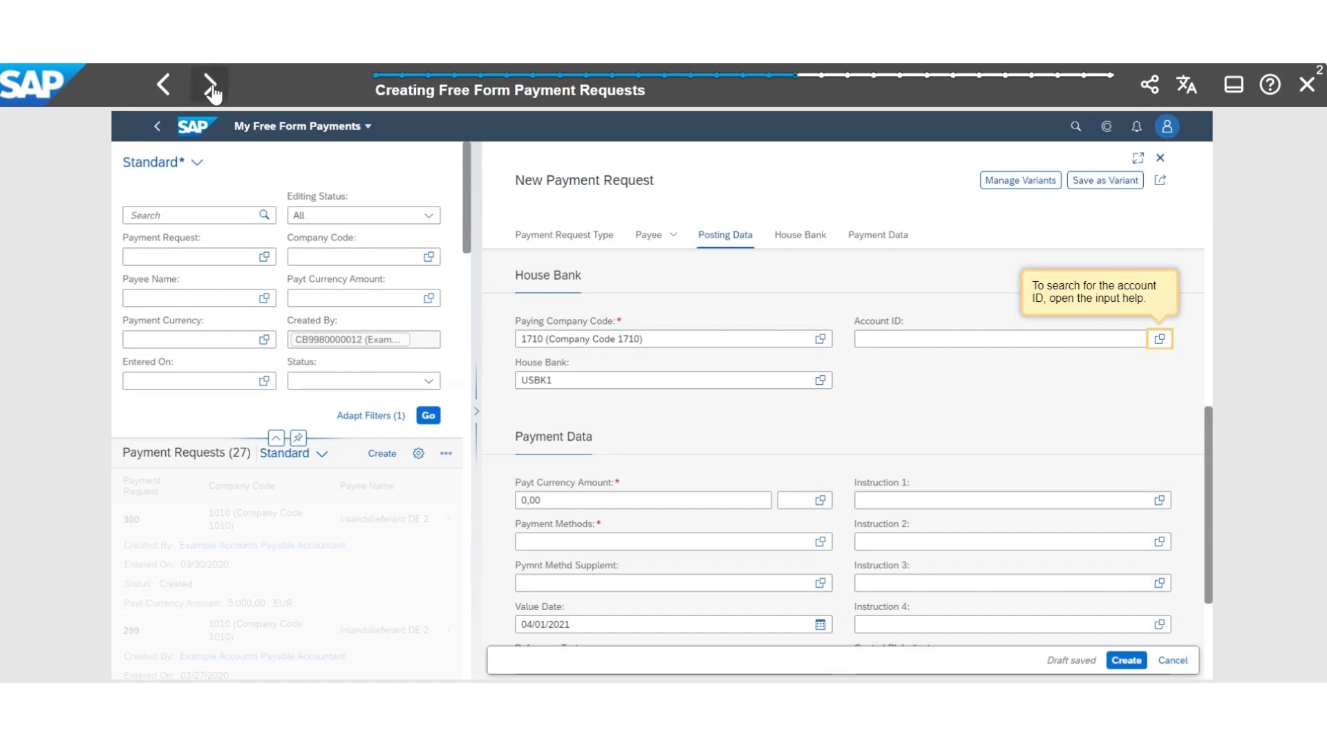
# Advance the tutorial through the house bank's account ID and the payment amount of 1000 in USD
pyautogui.click(211, 88)
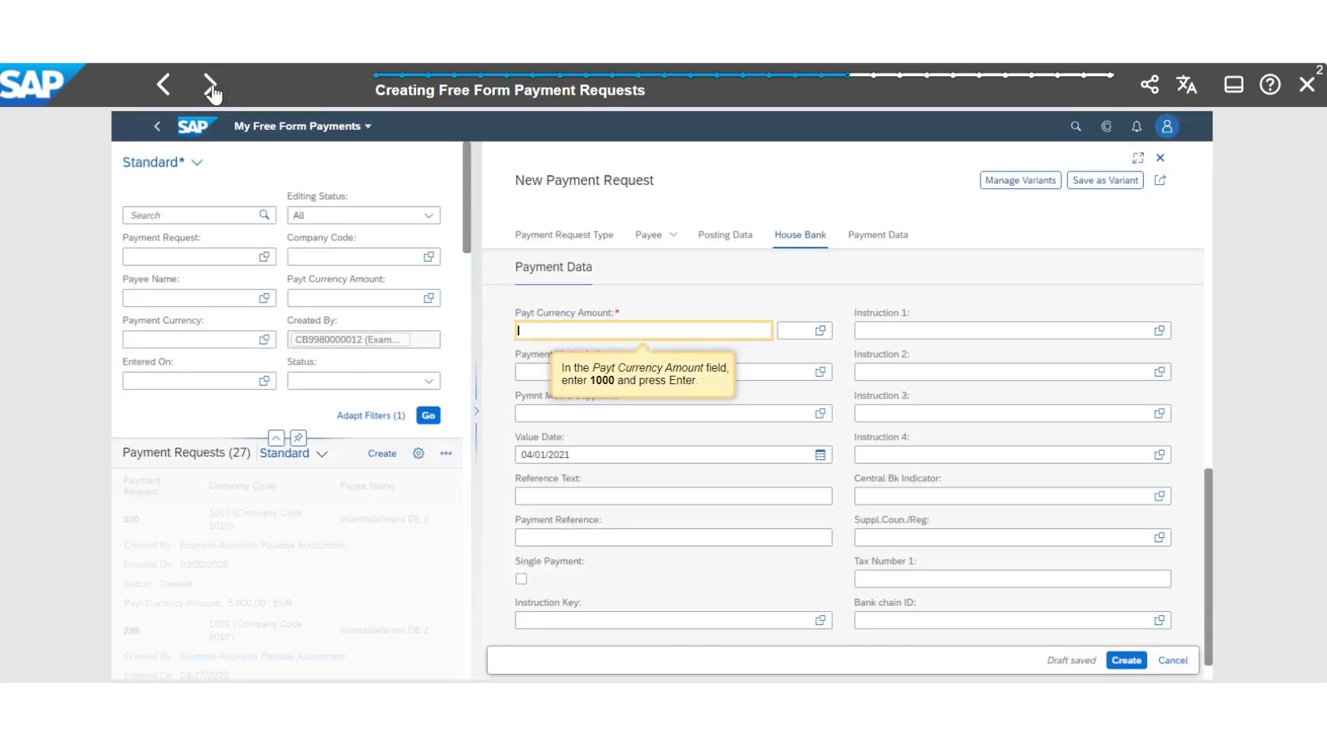
pyautogui.click(212, 88)
pyautogui.click(211, 88)
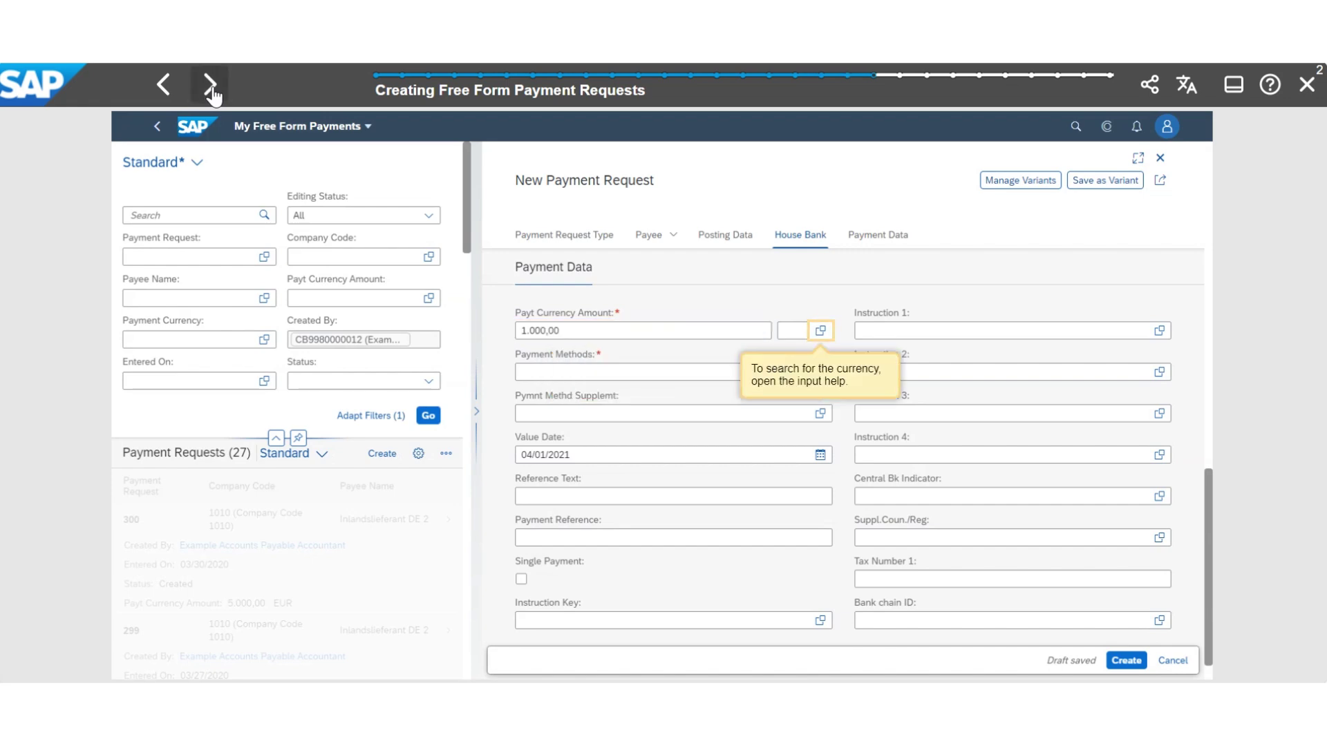
pyautogui.click(212, 88)
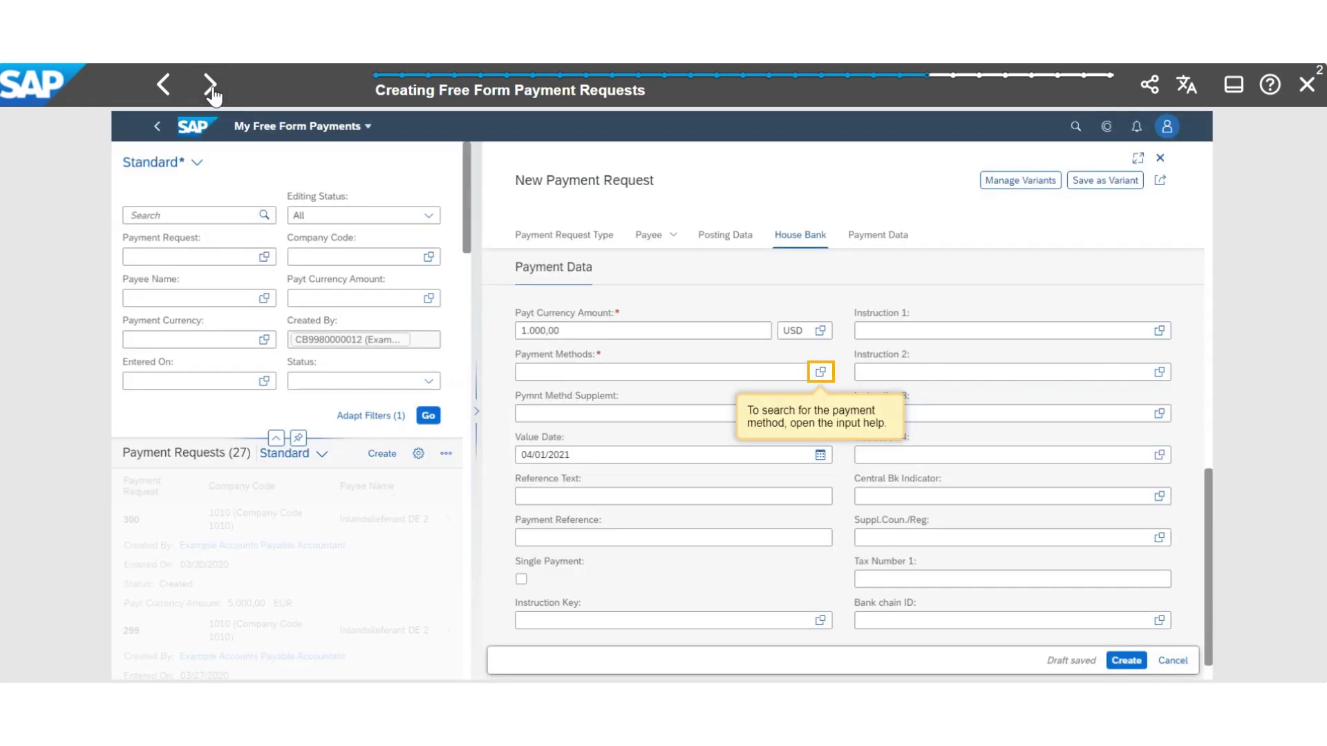
# Advance the tutorial through selecting payment method T for transfer and the value date 04/01/2021
pyautogui.click(211, 89)
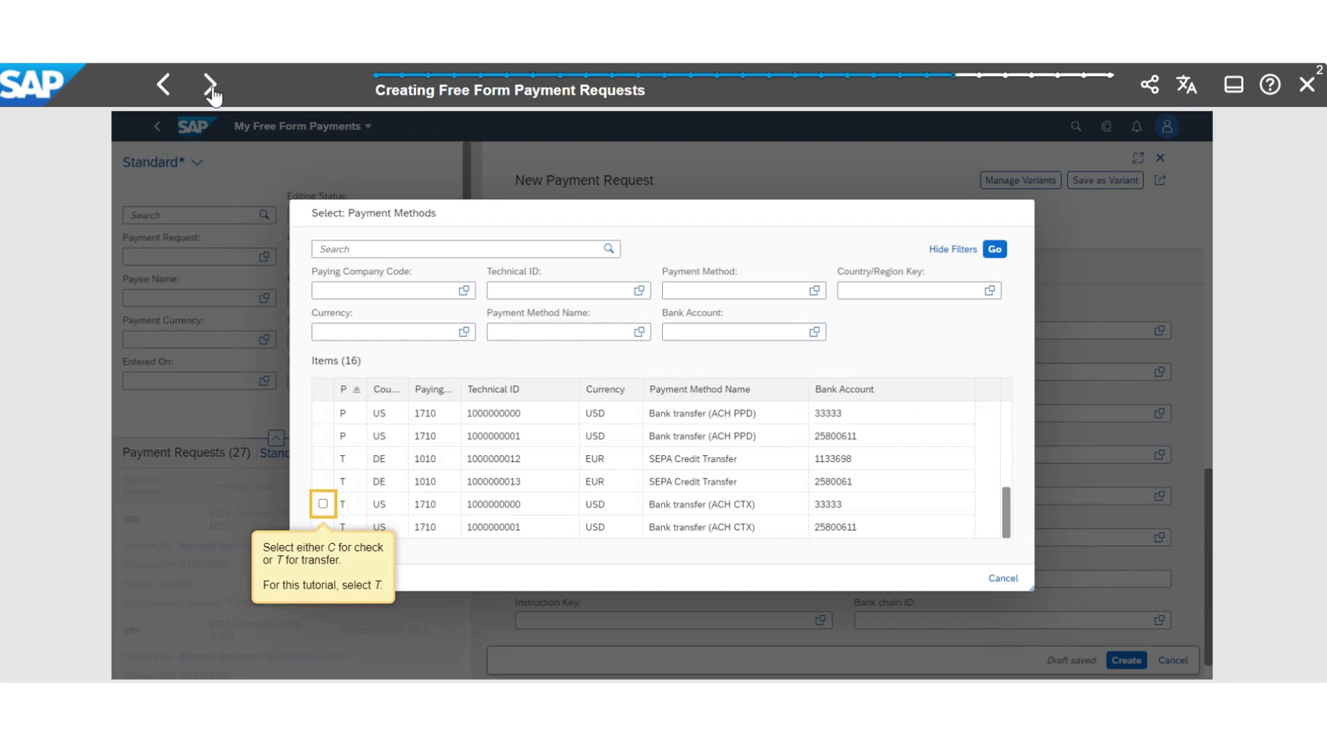
pyautogui.click(211, 89)
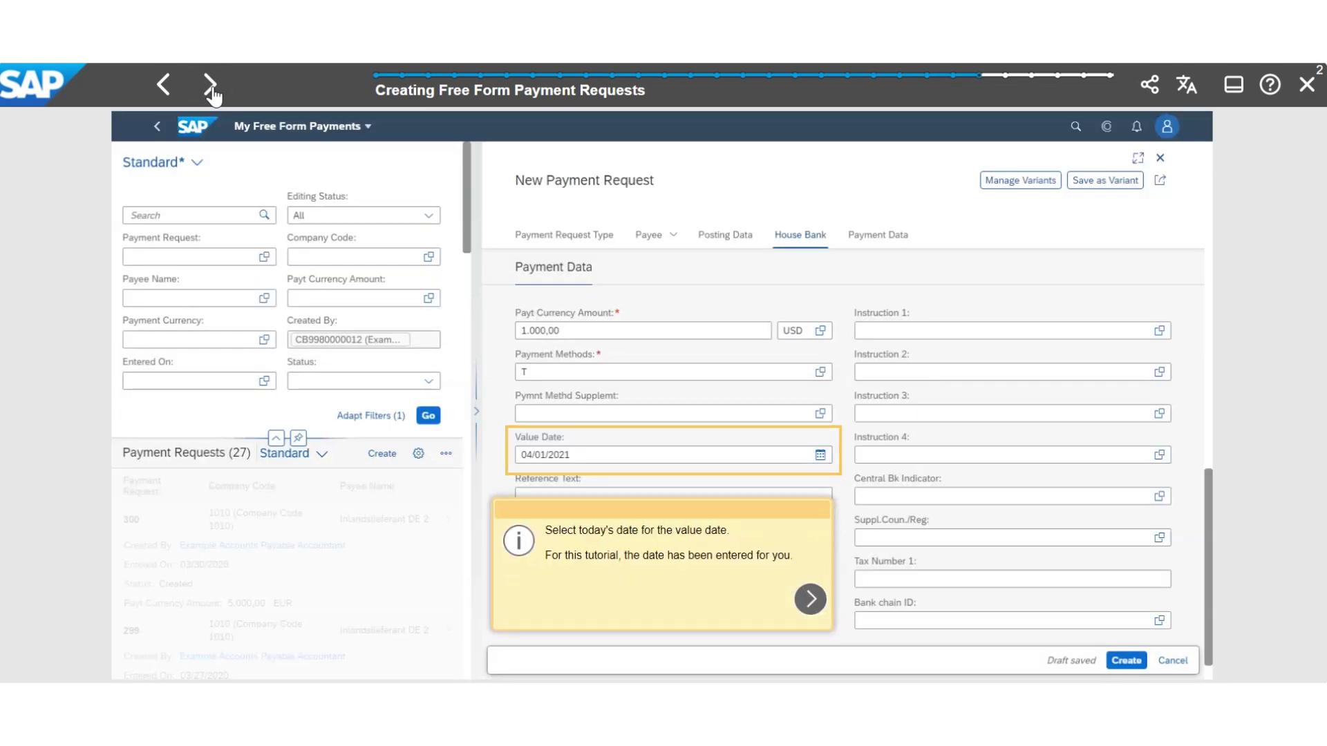
pyautogui.click(211, 88)
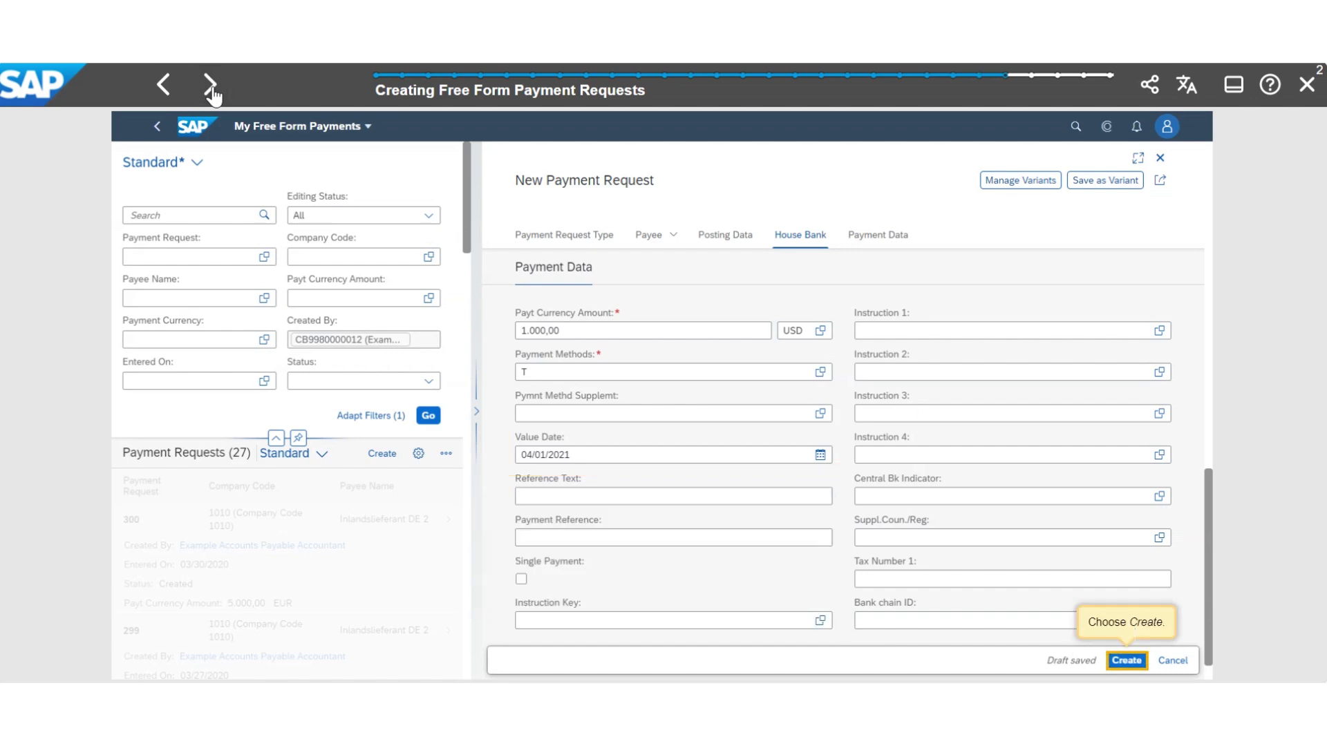
# Advance the tutorial through creating the payment request and returning to the launchpad, up to its conclusion
pyautogui.click(211, 89)
pyautogui.click(212, 89)
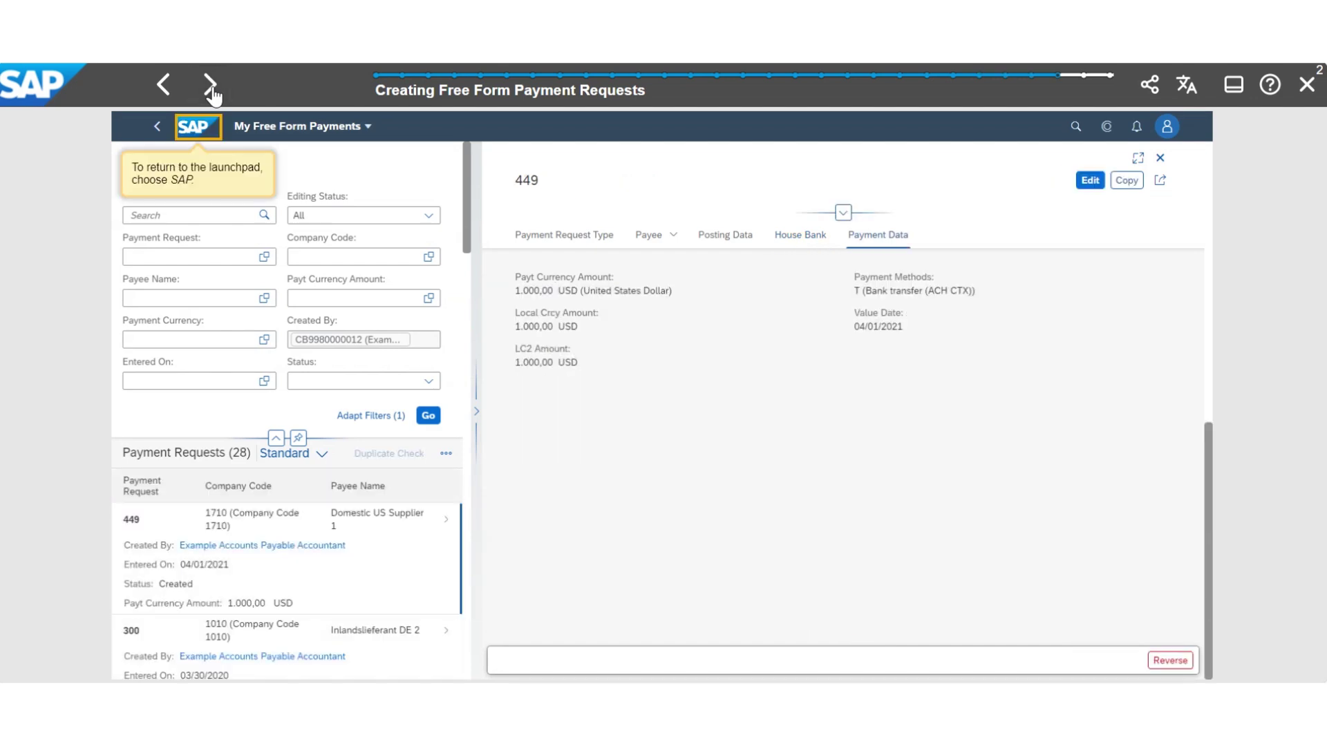
pyautogui.click(211, 89)
pyautogui.click(211, 88)
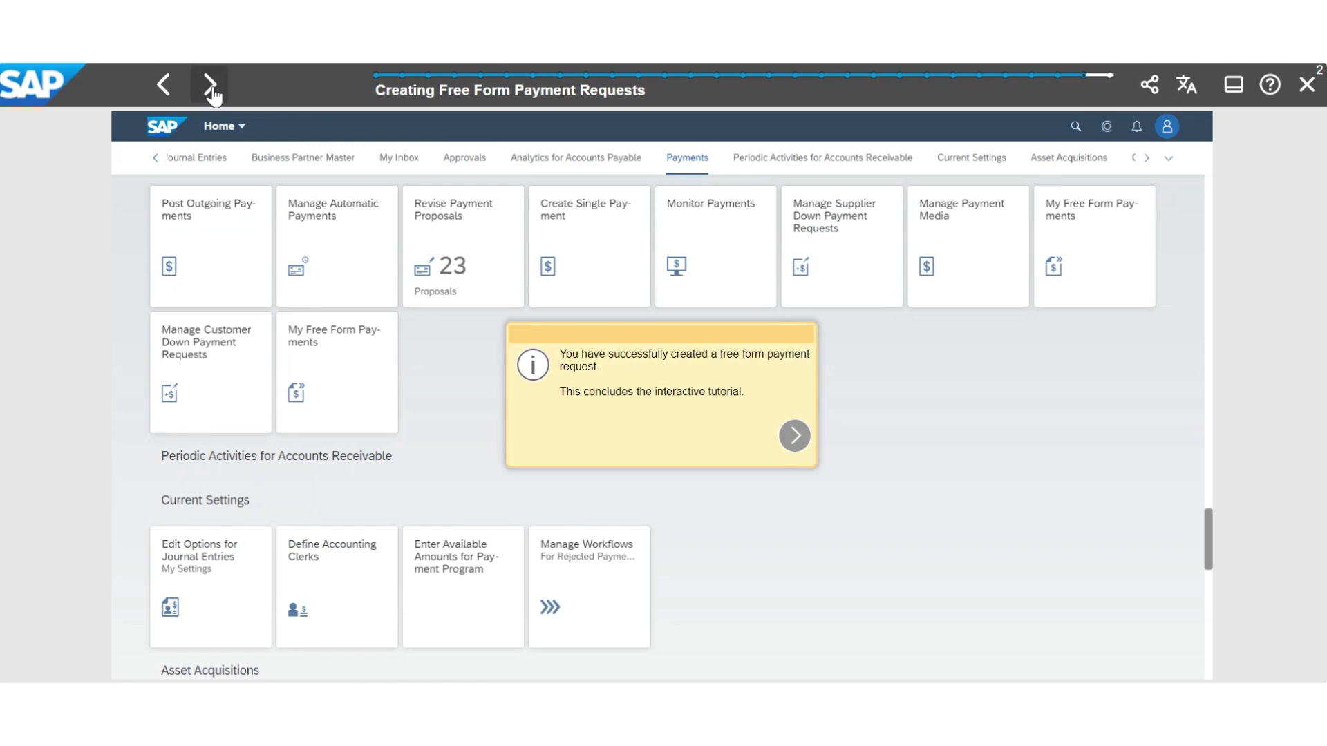
# Leave the payment request creation tutorial and start the tutorial Posting Free Form Payment Requests
pyautogui.click(1306, 85)
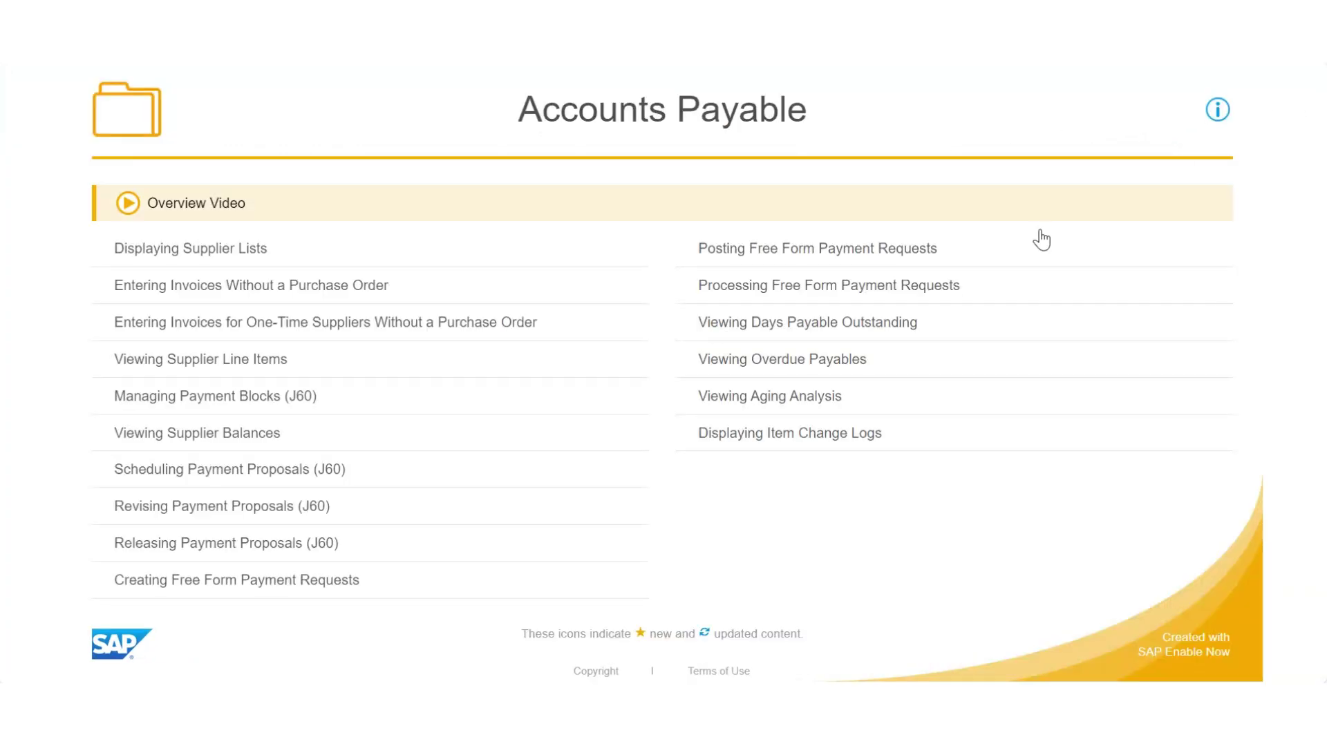
pyautogui.click(843, 261)
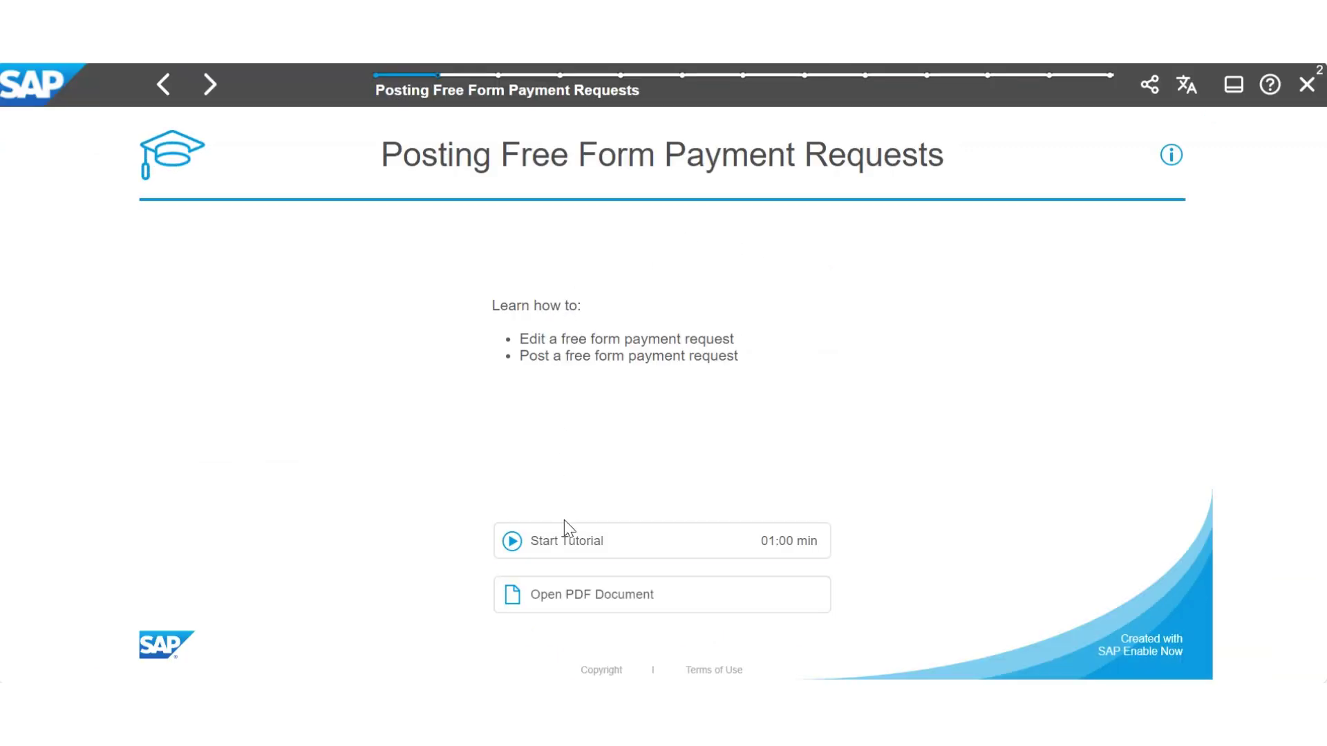
pyautogui.click(564, 539)
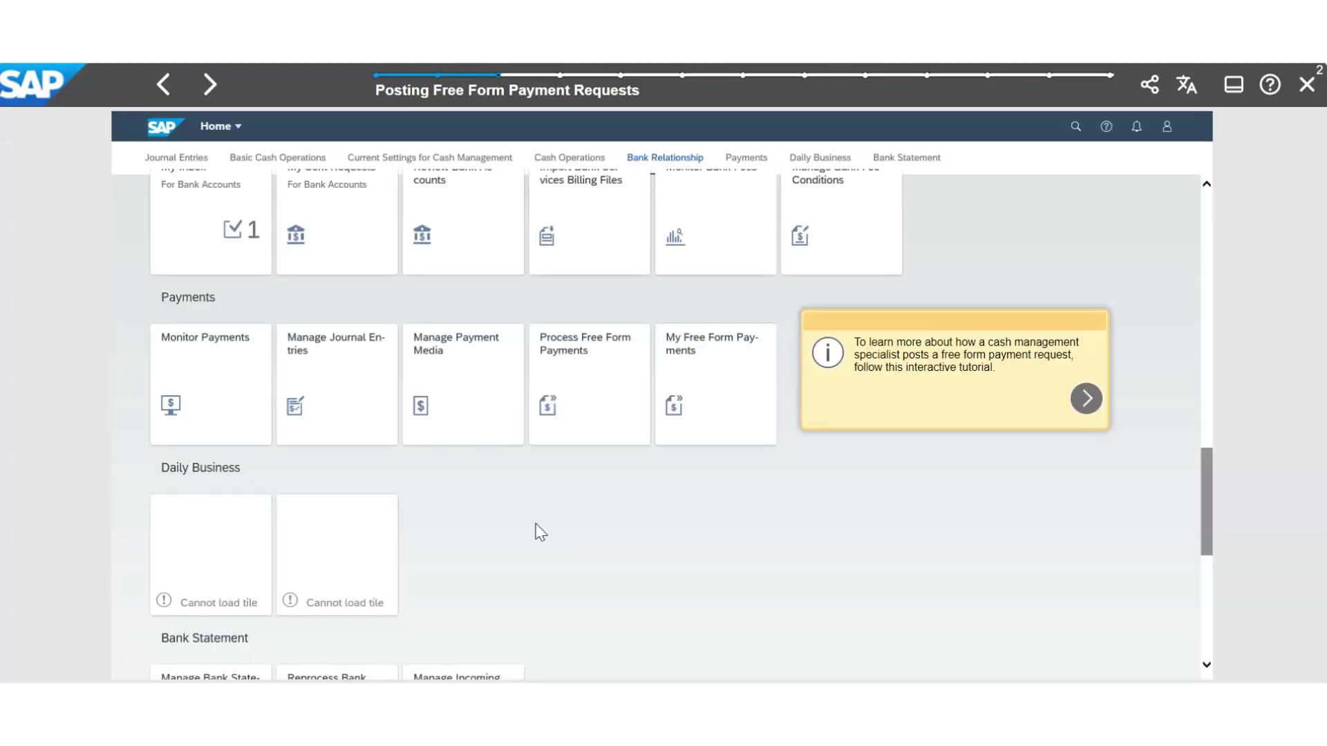
# Advance the tutorial through opening Process Free Form Payments, filtering by company code 1710 and opening payment request 119
pyautogui.click(210, 84)
pyautogui.click(210, 85)
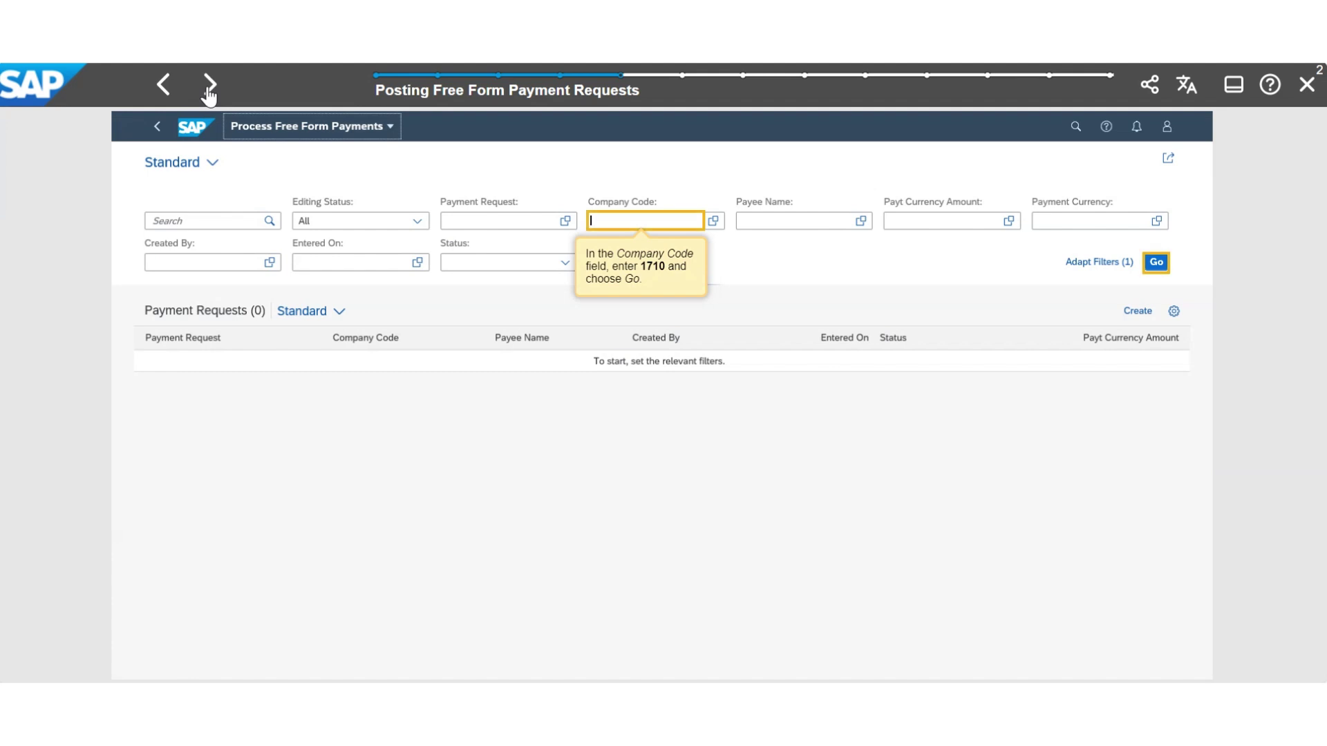
pyautogui.click(209, 85)
pyautogui.click(210, 85)
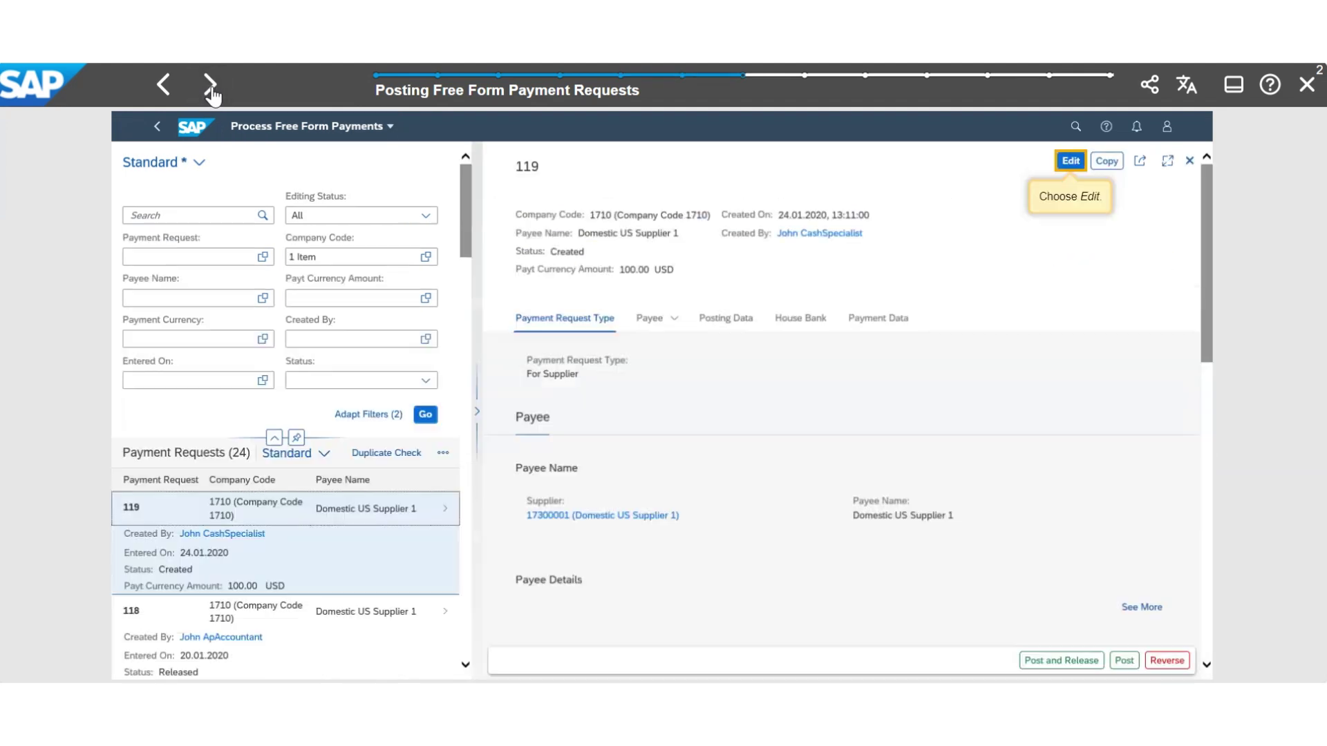
# Advance the tutorial through editing, saving and posting payment request 119, up to the closing summary
pyautogui.click(210, 84)
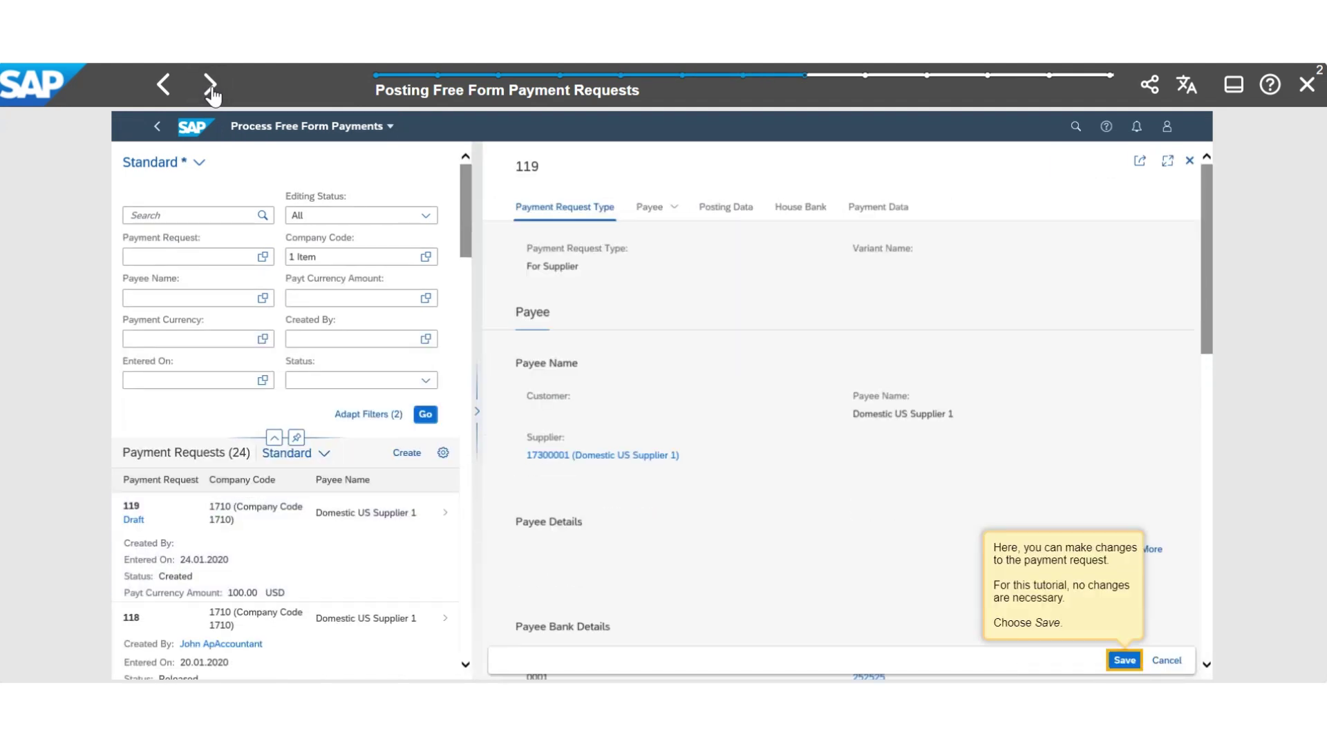
pyautogui.click(211, 89)
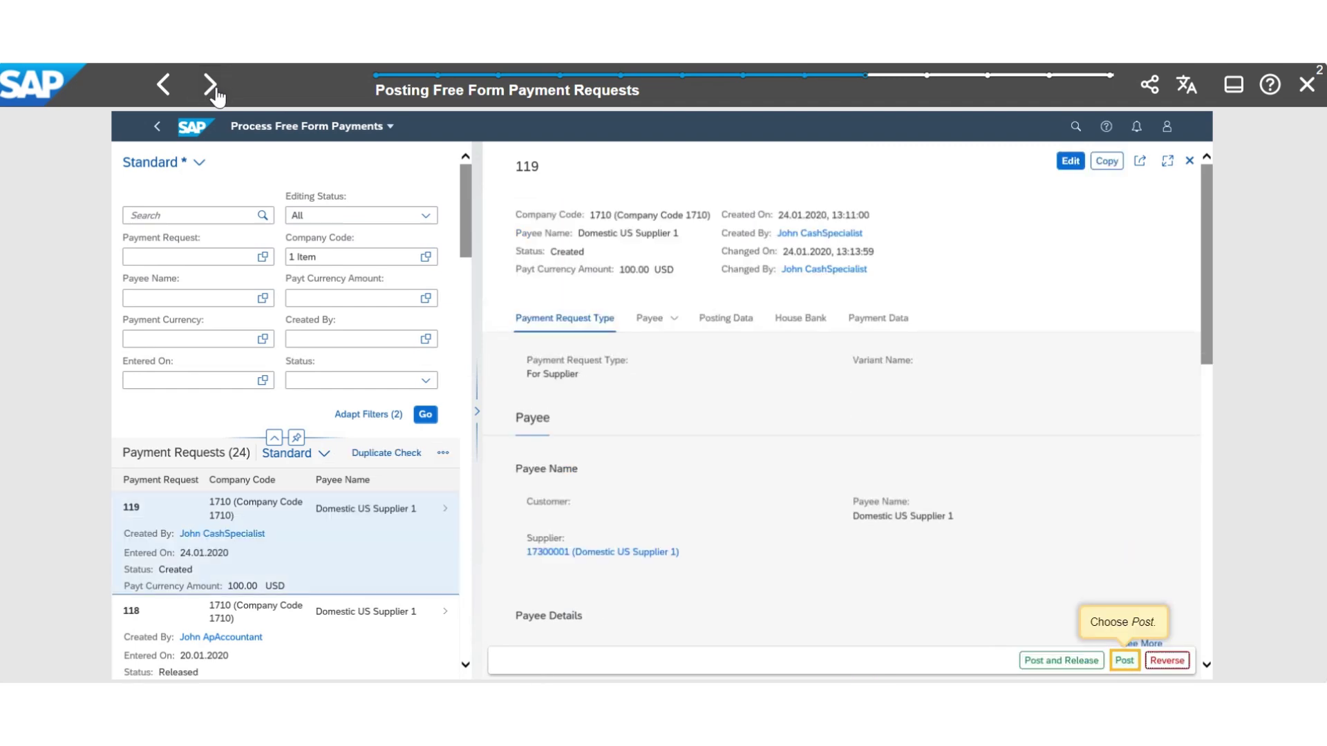
pyautogui.click(211, 87)
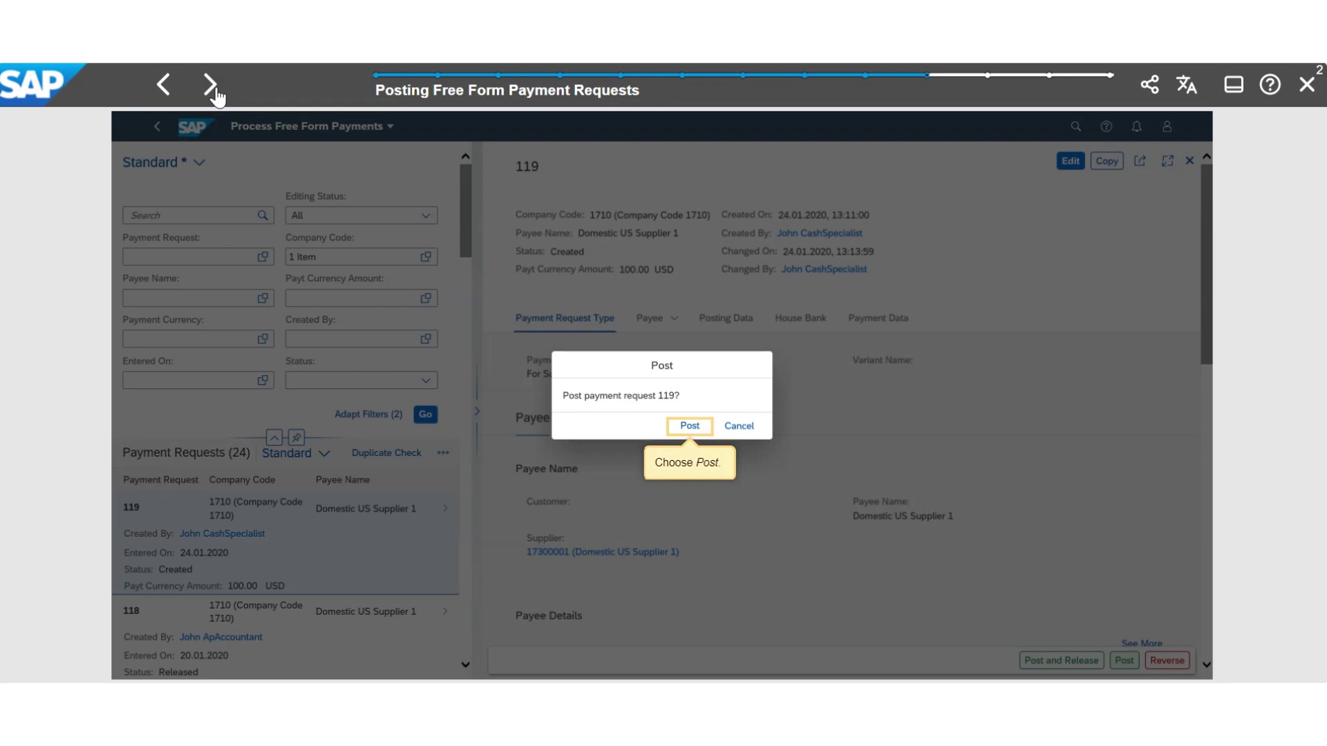
pyautogui.click(210, 86)
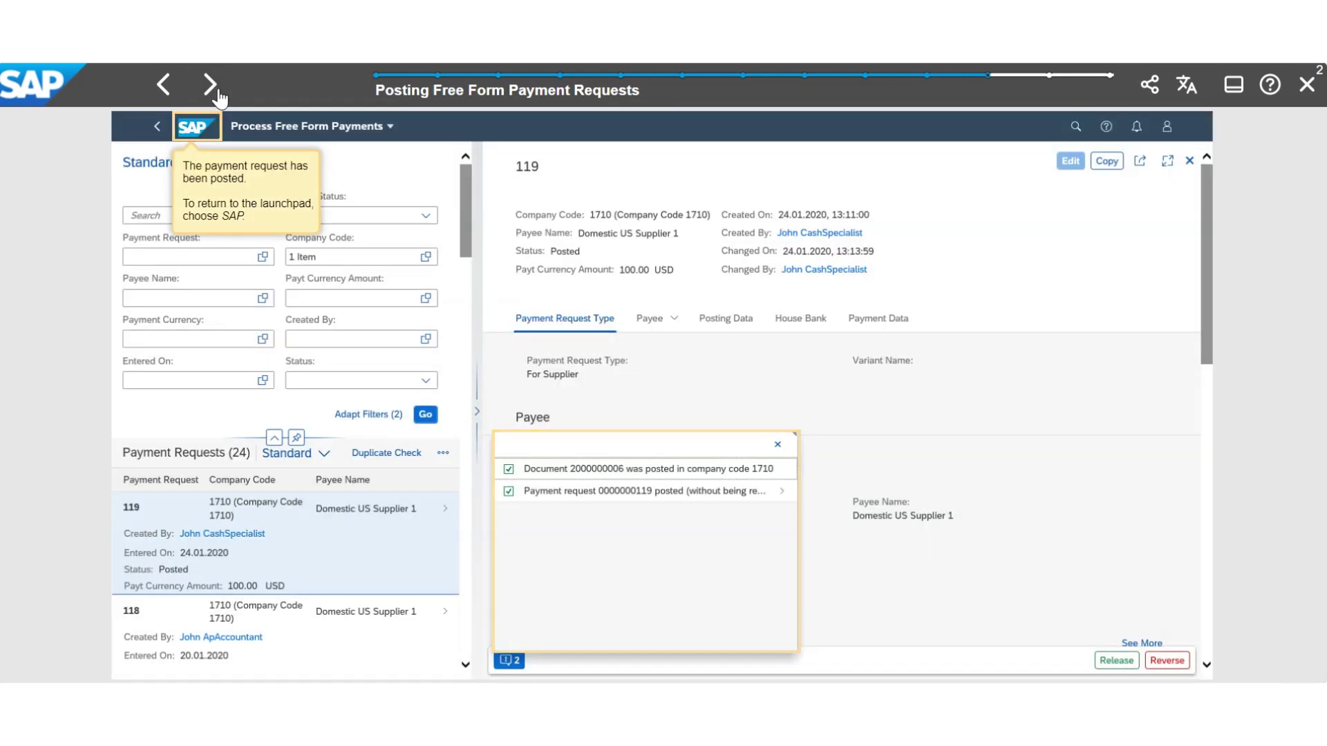
pyautogui.click(210, 86)
pyautogui.click(210, 87)
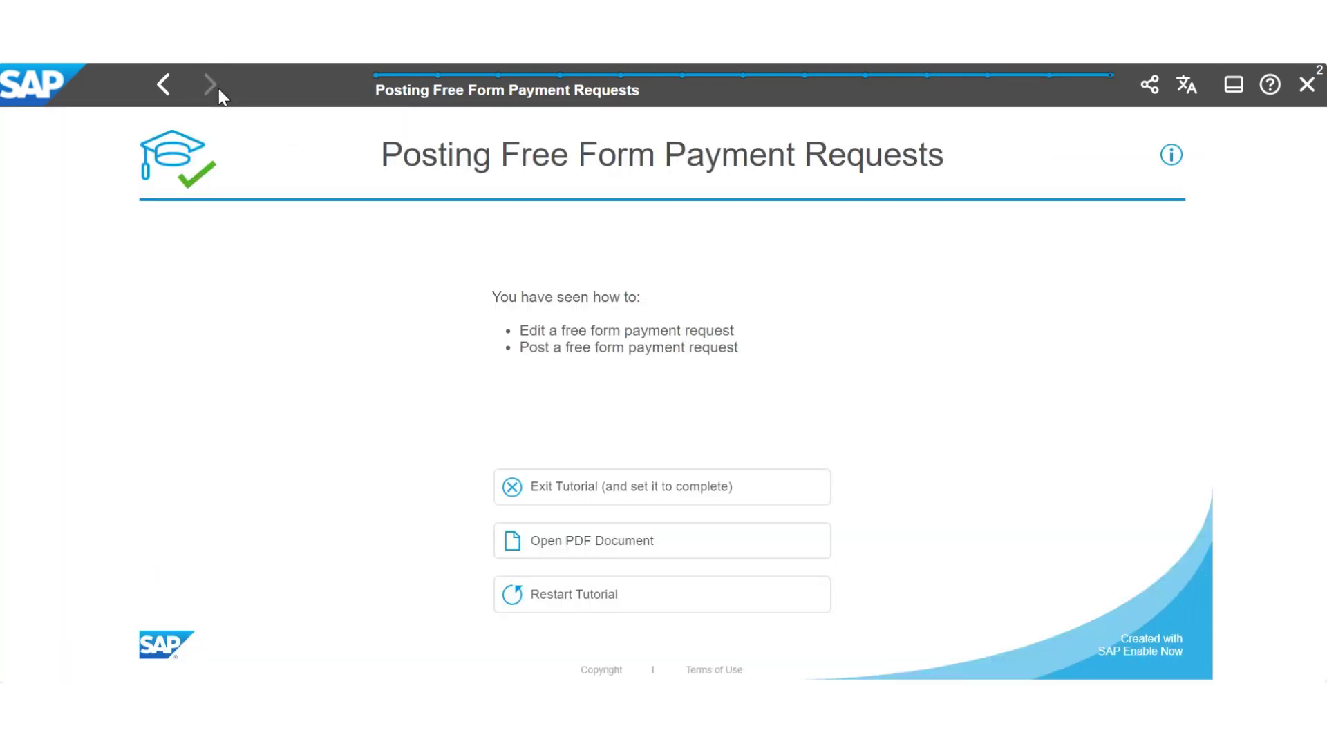
# Leave the posting tutorial and start the tutorial Processing Free Form Payment Requests
pyautogui.click(1306, 84)
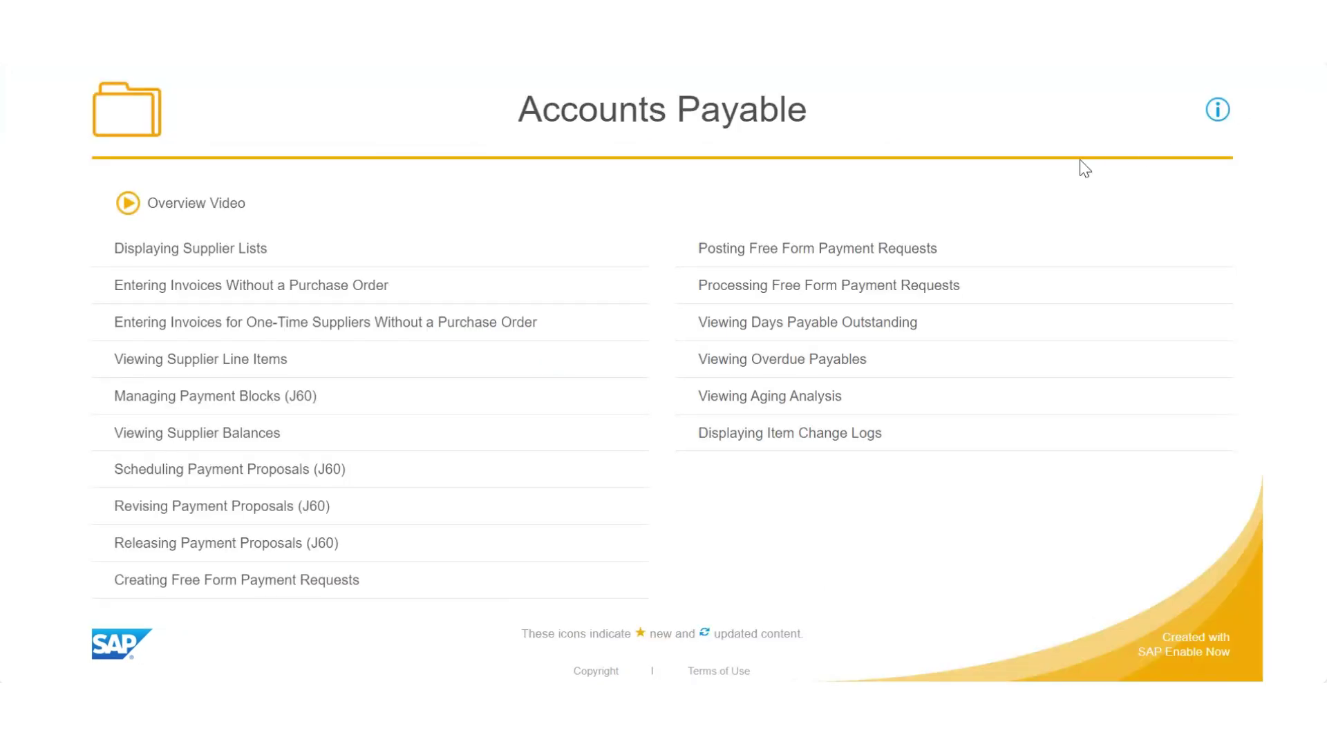
pyautogui.click(871, 284)
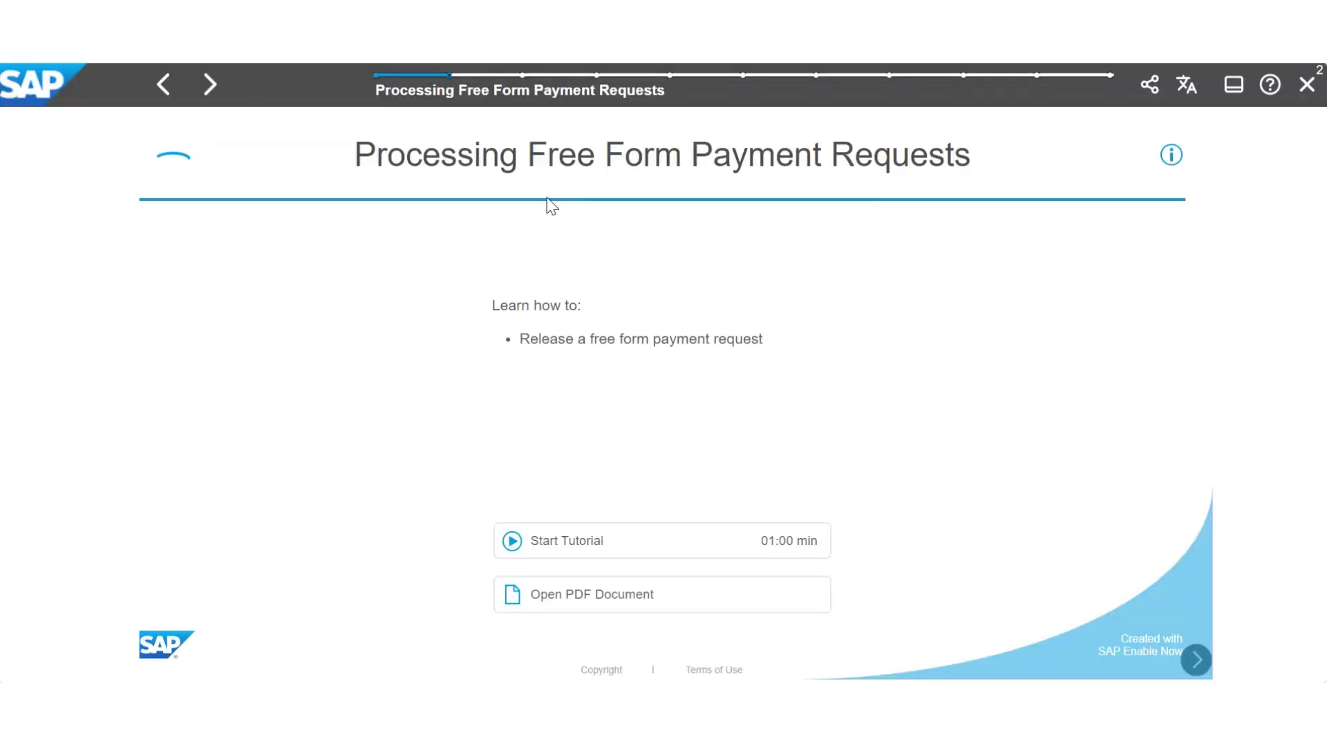
pyautogui.click(213, 86)
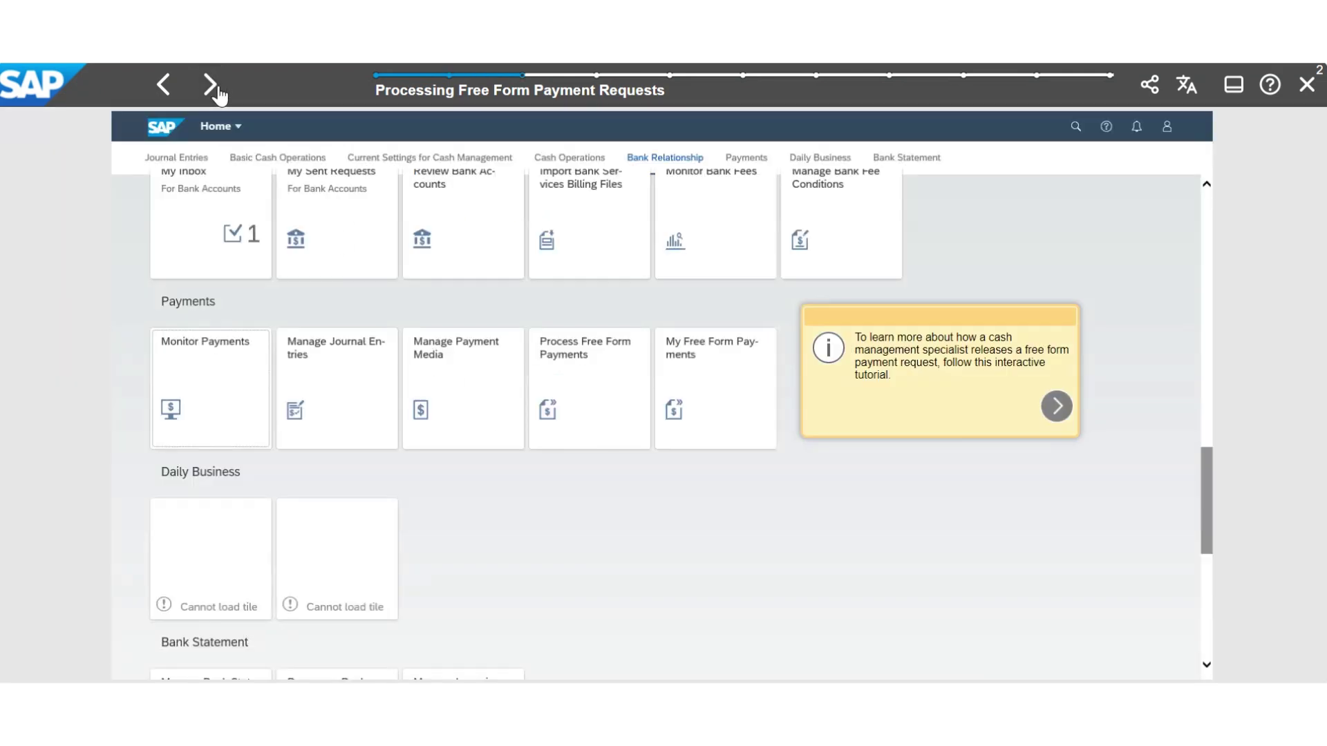
# Advance the tutorial through opening Process Free Form Payments and listing the payment requests of company code 1710
pyautogui.click(211, 86)
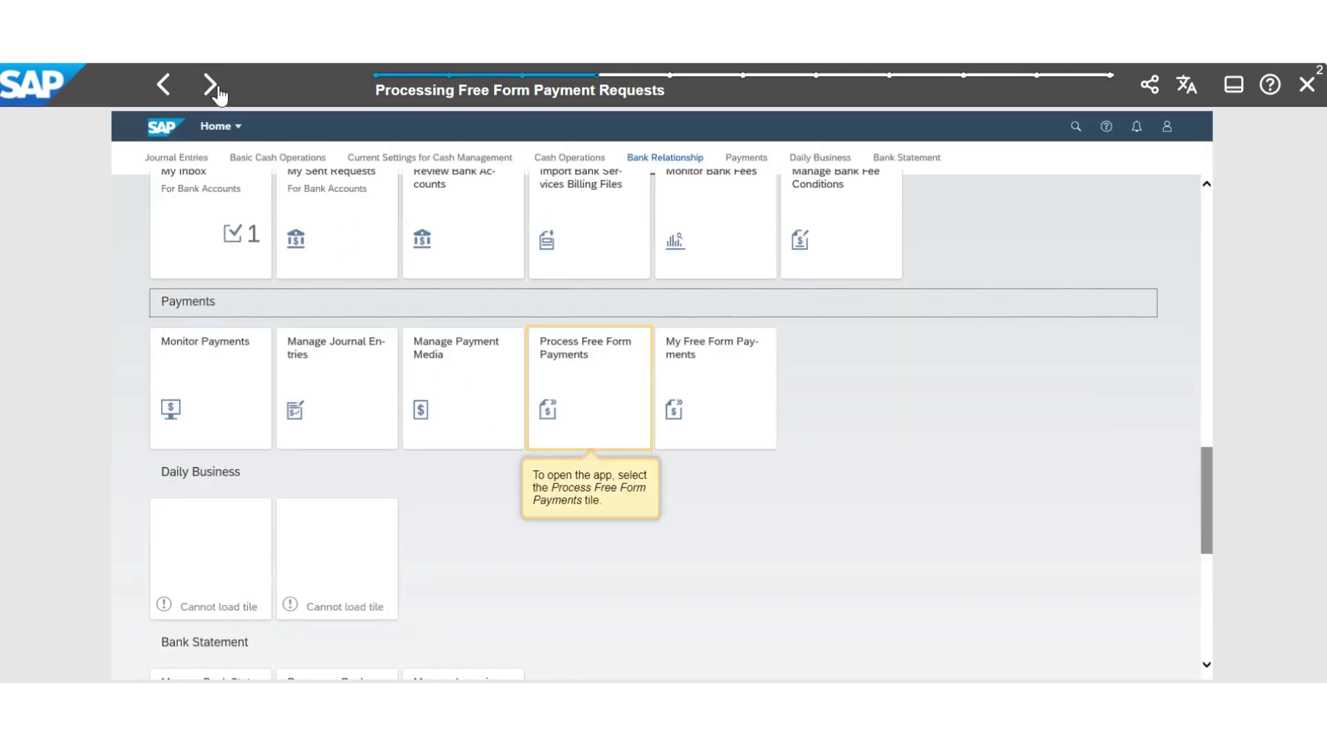
pyautogui.click(217, 88)
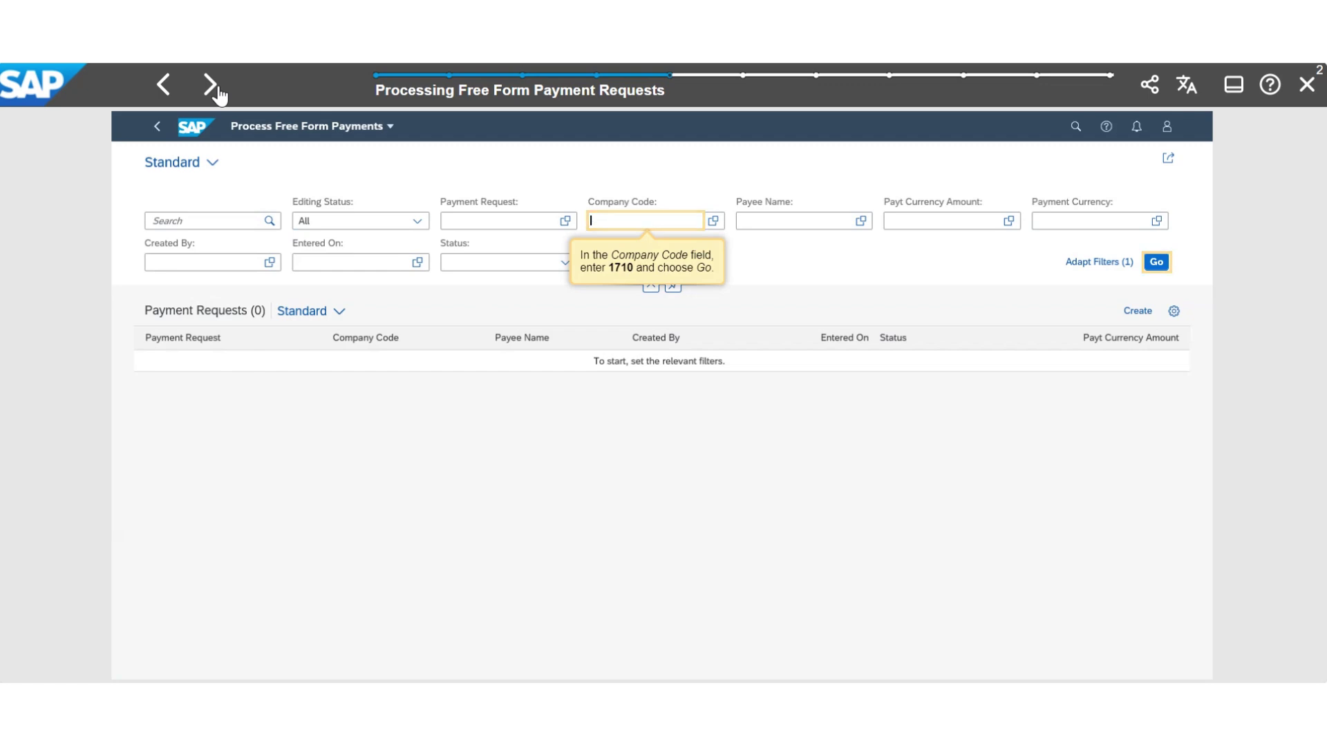
pyautogui.click(213, 89)
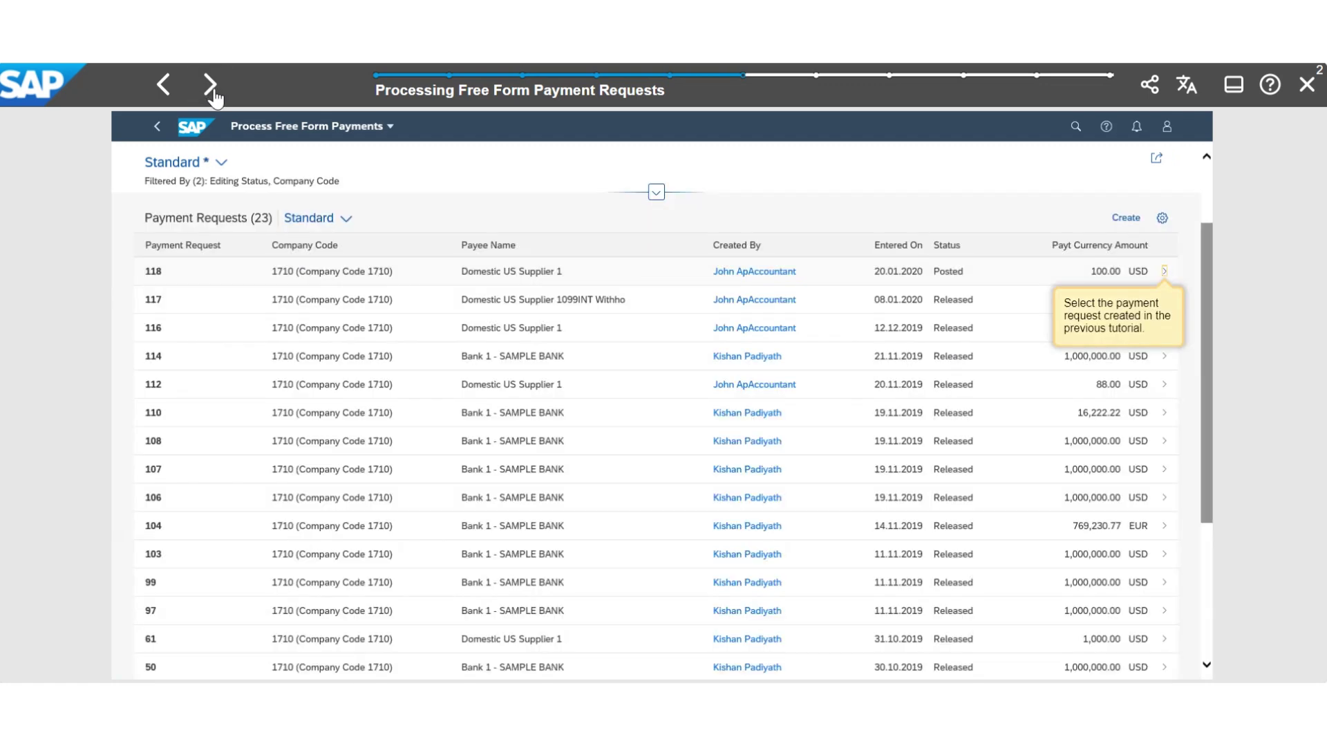
# Advance the tutorial through opening payment request 118 and releasing it for payment
pyautogui.click(210, 87)
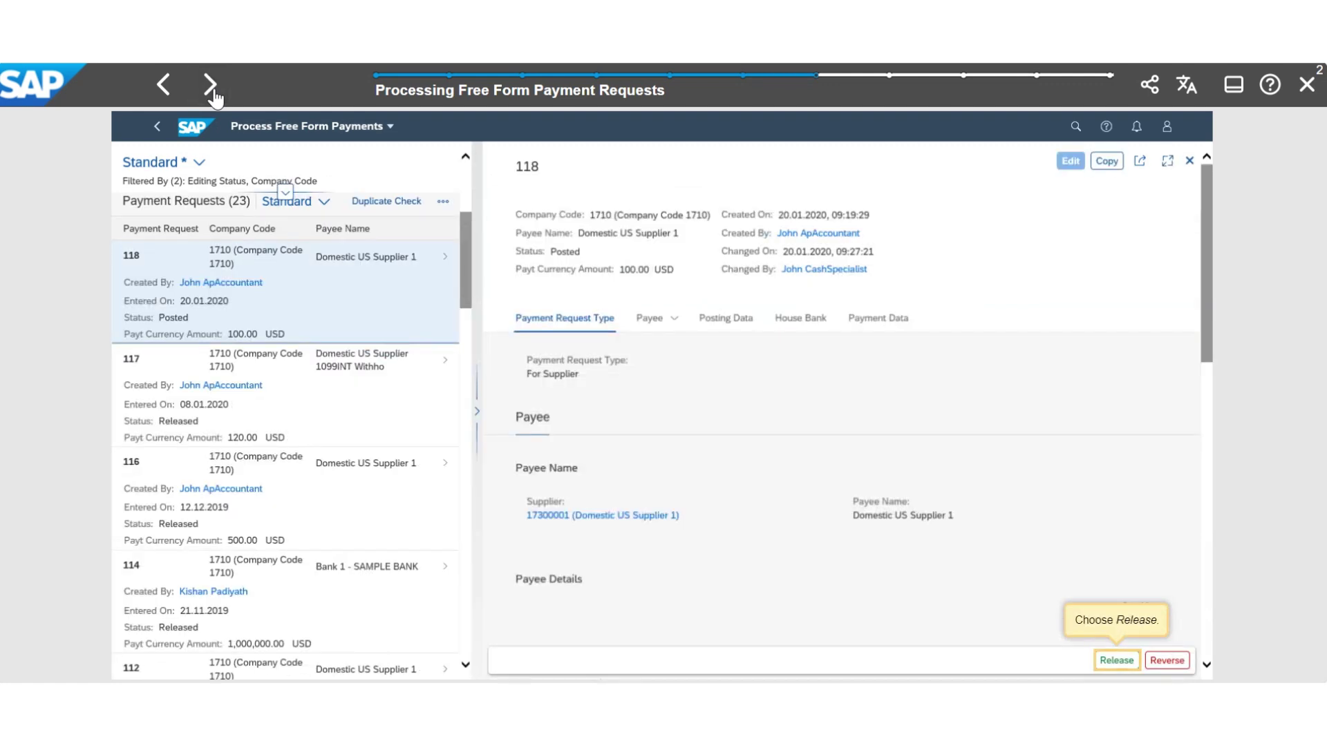
pyautogui.click(211, 87)
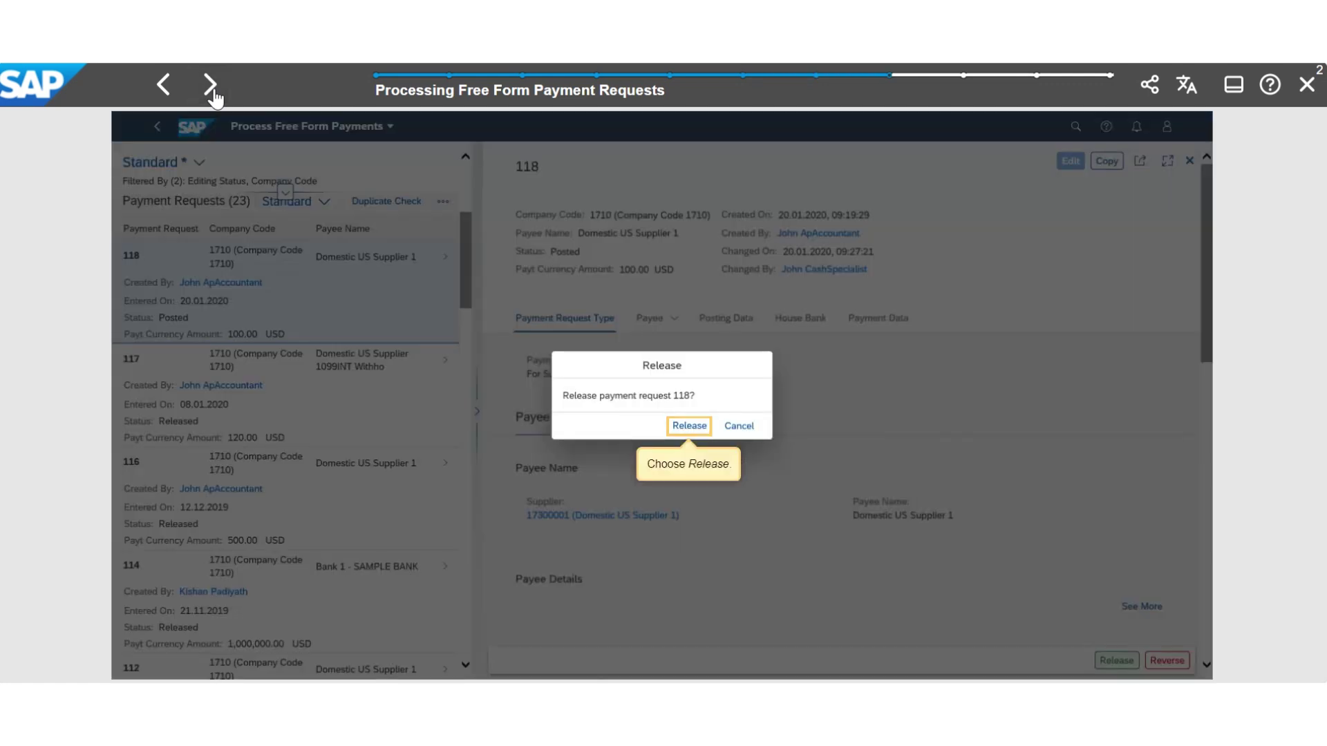
pyautogui.click(211, 87)
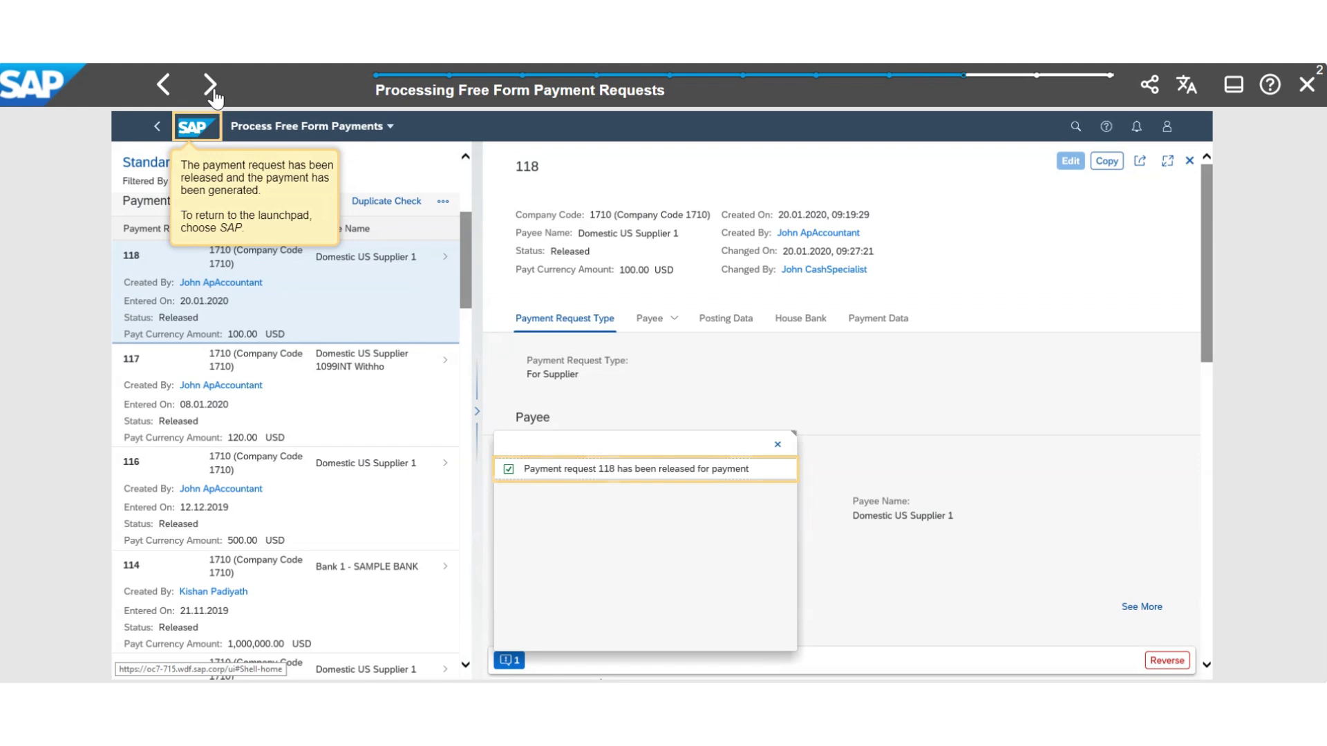
# Finish and leave the tutorial Processing Free Form Payment Requests, and start the tutorial Viewing Days Payable Outstanding
pyautogui.click(210, 88)
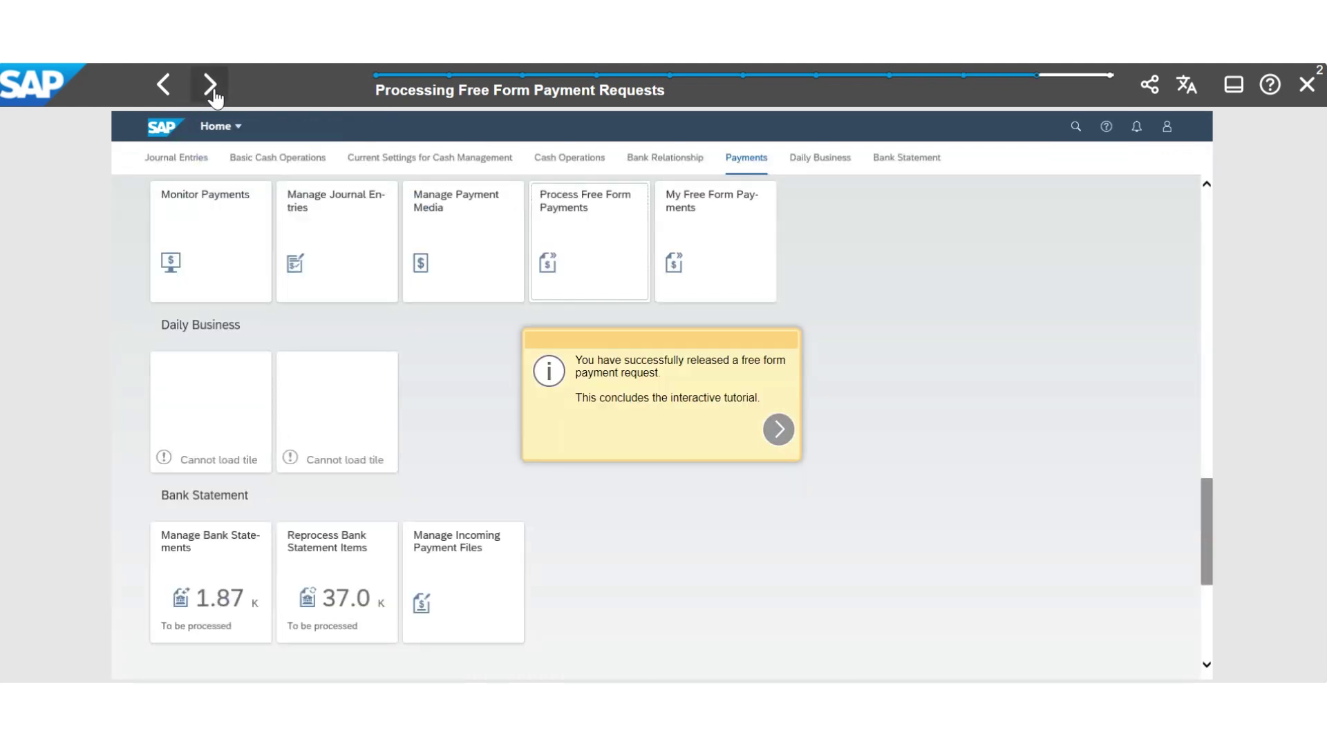
pyautogui.click(210, 87)
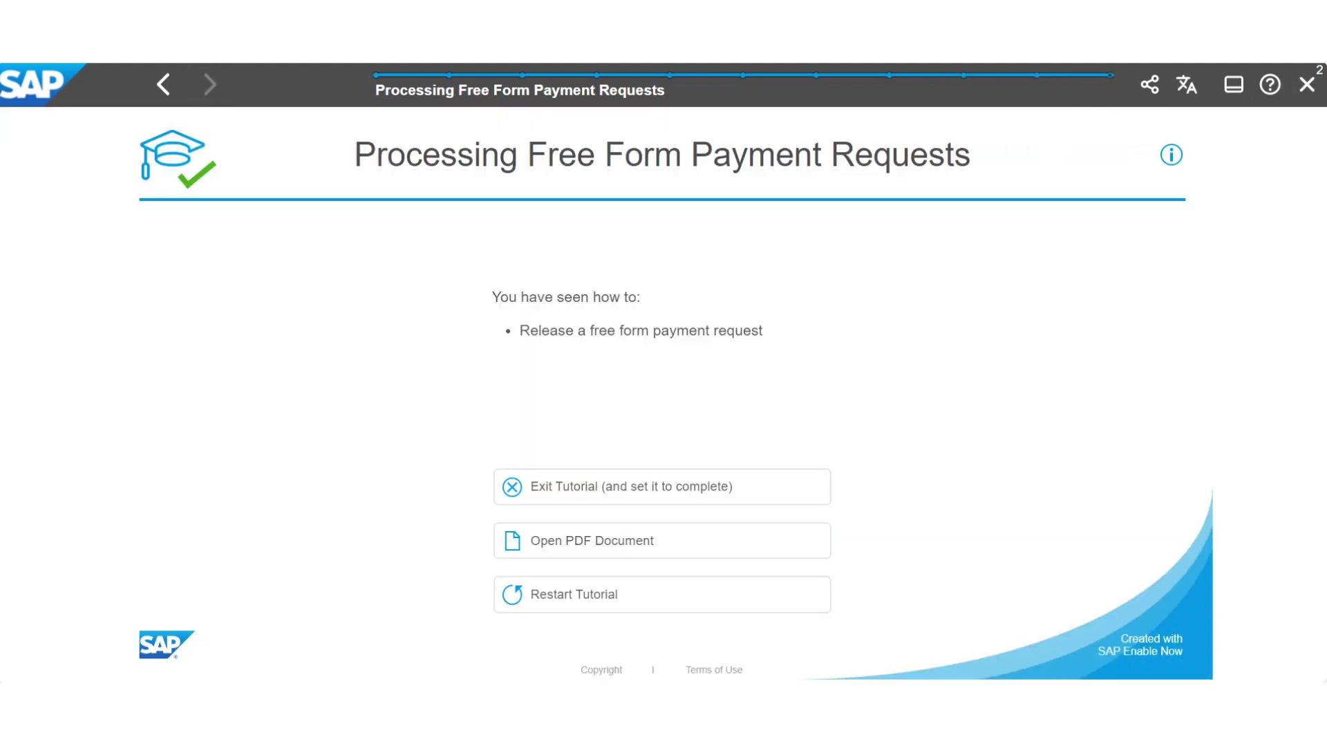
pyautogui.click(1316, 87)
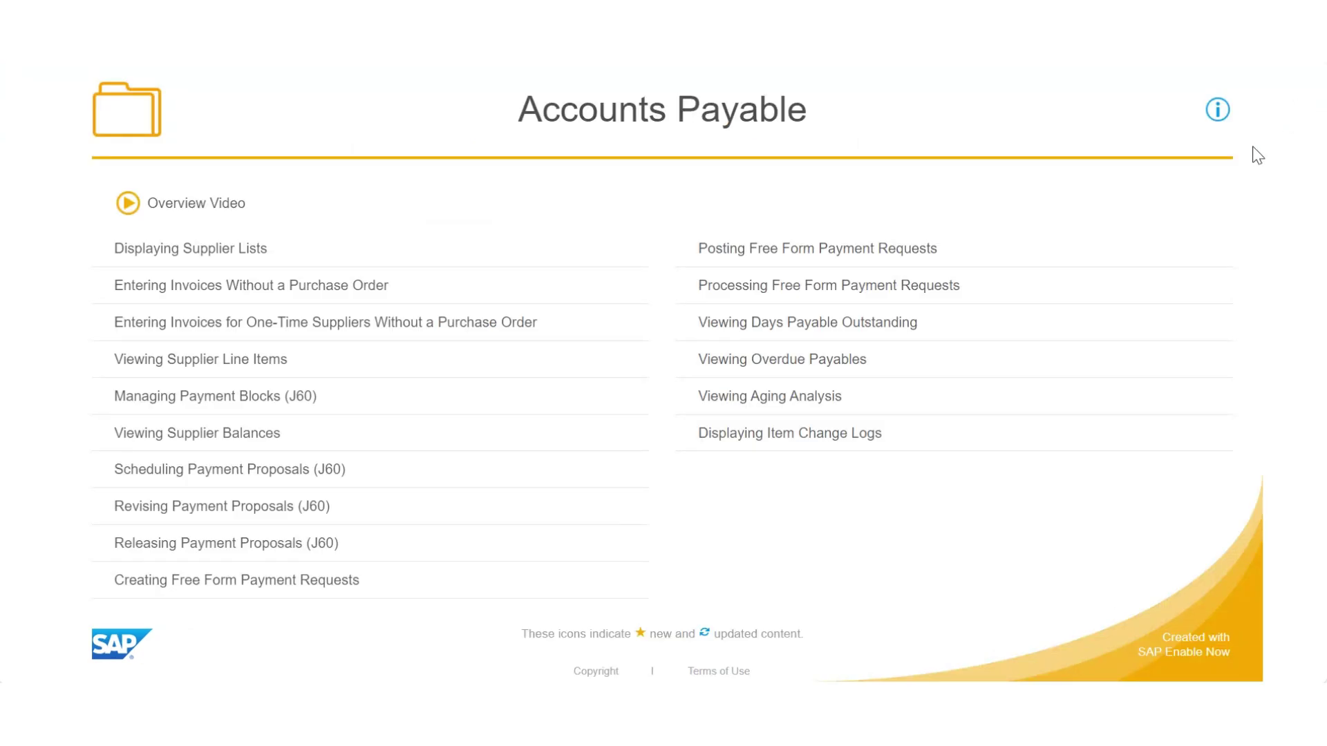
pyautogui.click(902, 324)
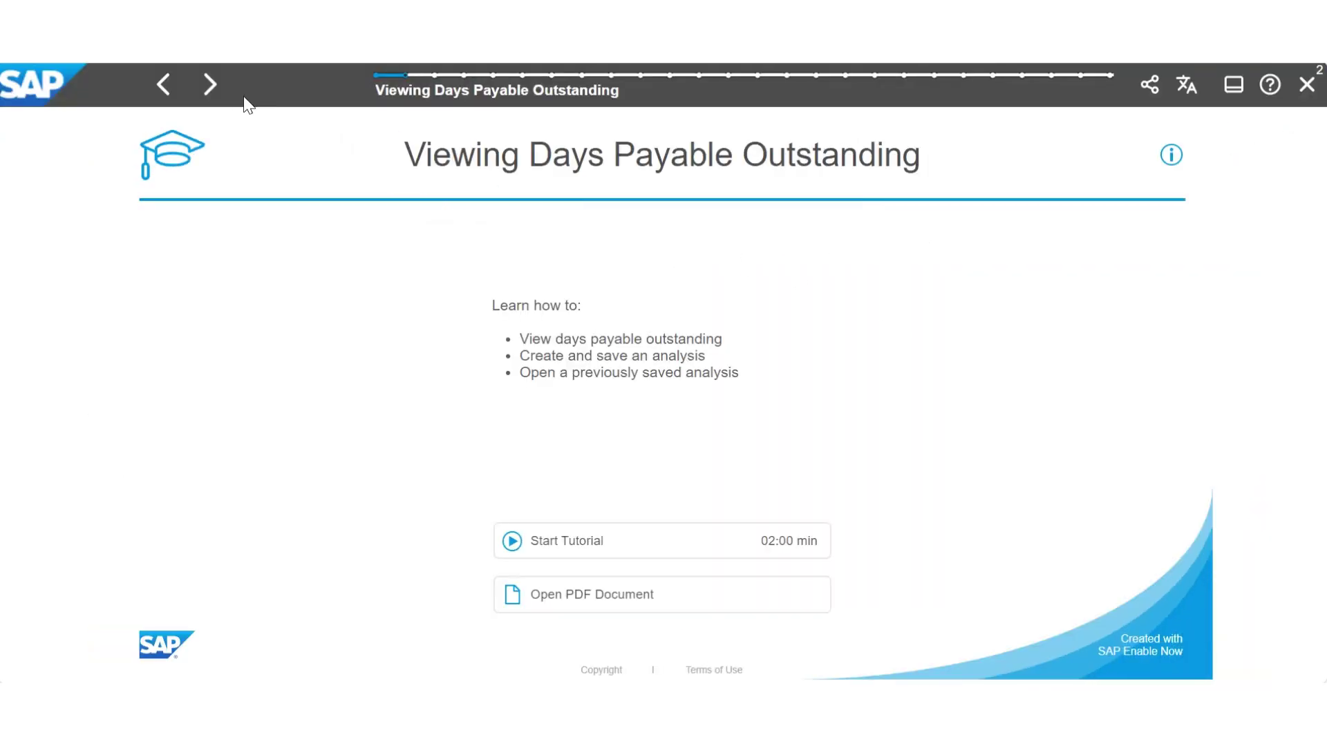
pyautogui.click(210, 85)
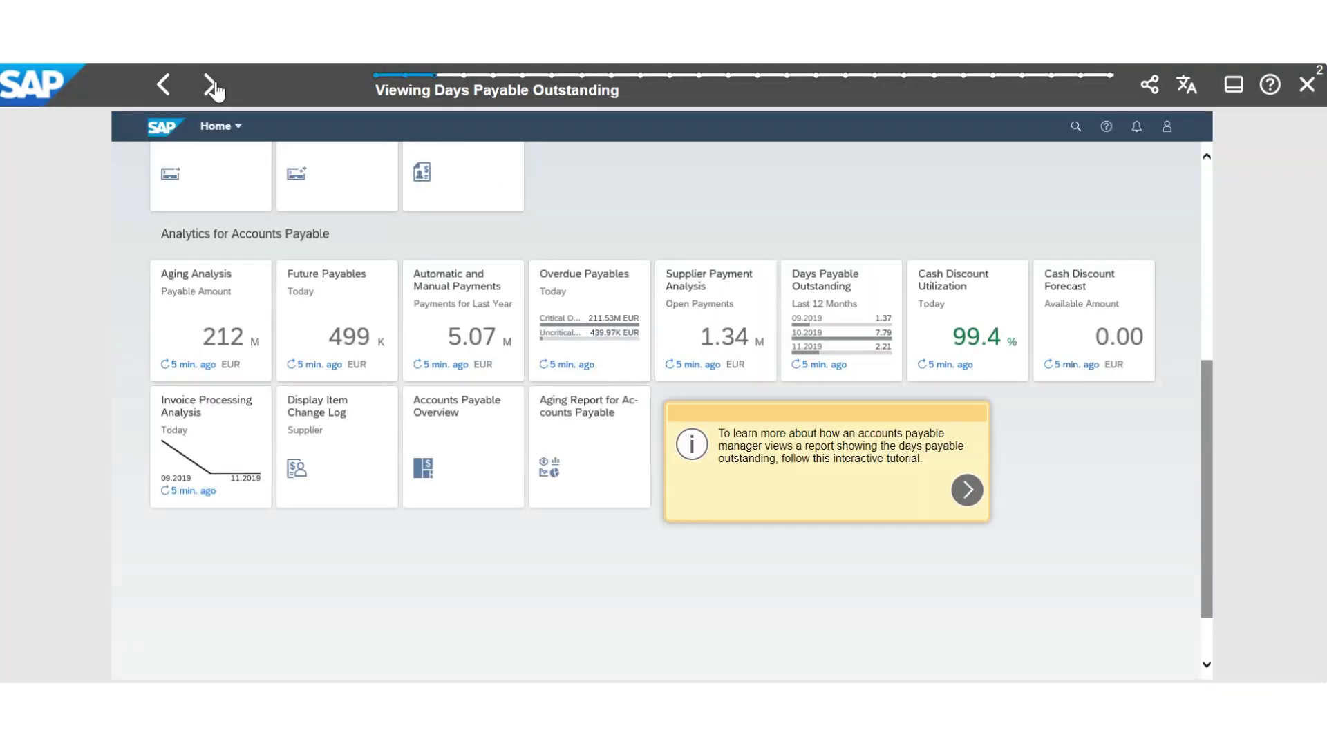
# Advance the tutorial through opening the Days Payable Outstanding app, its view options and the Days Payable Outstanding - Detailed Analysis
pyautogui.click(210, 85)
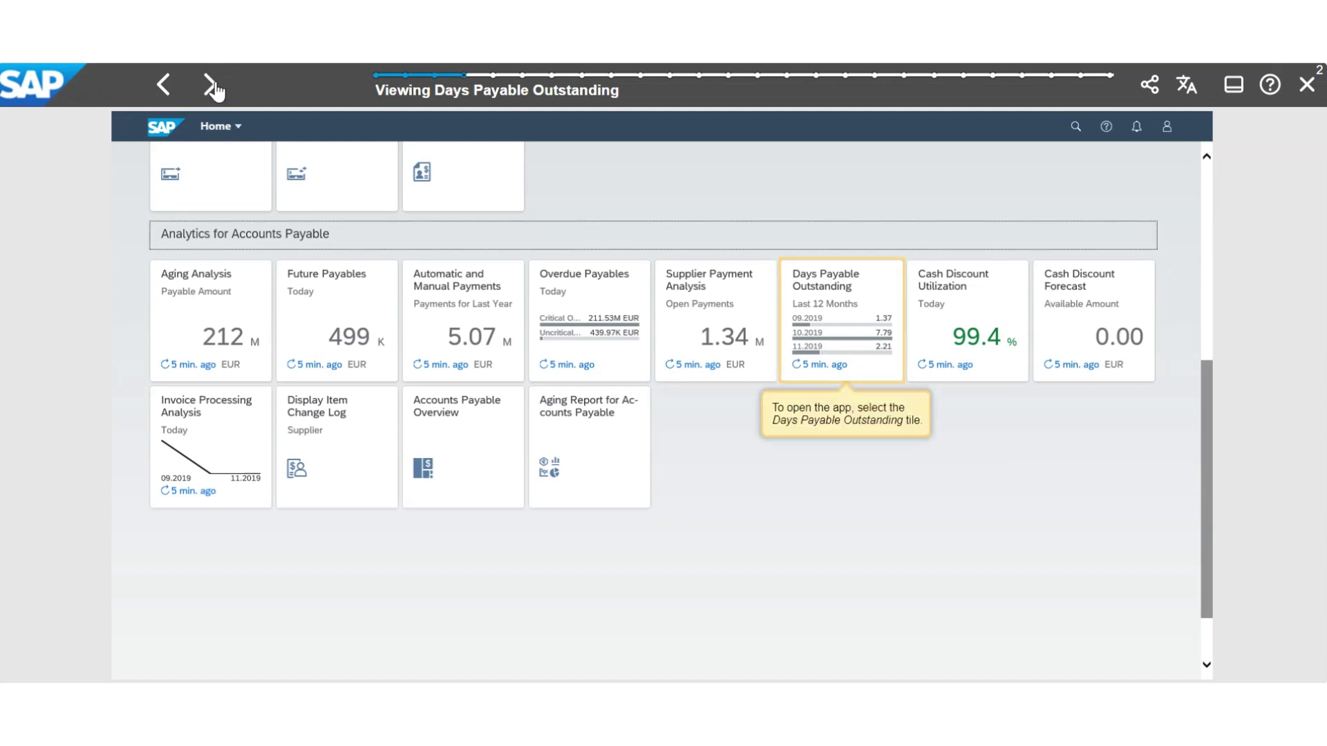
pyautogui.click(211, 85)
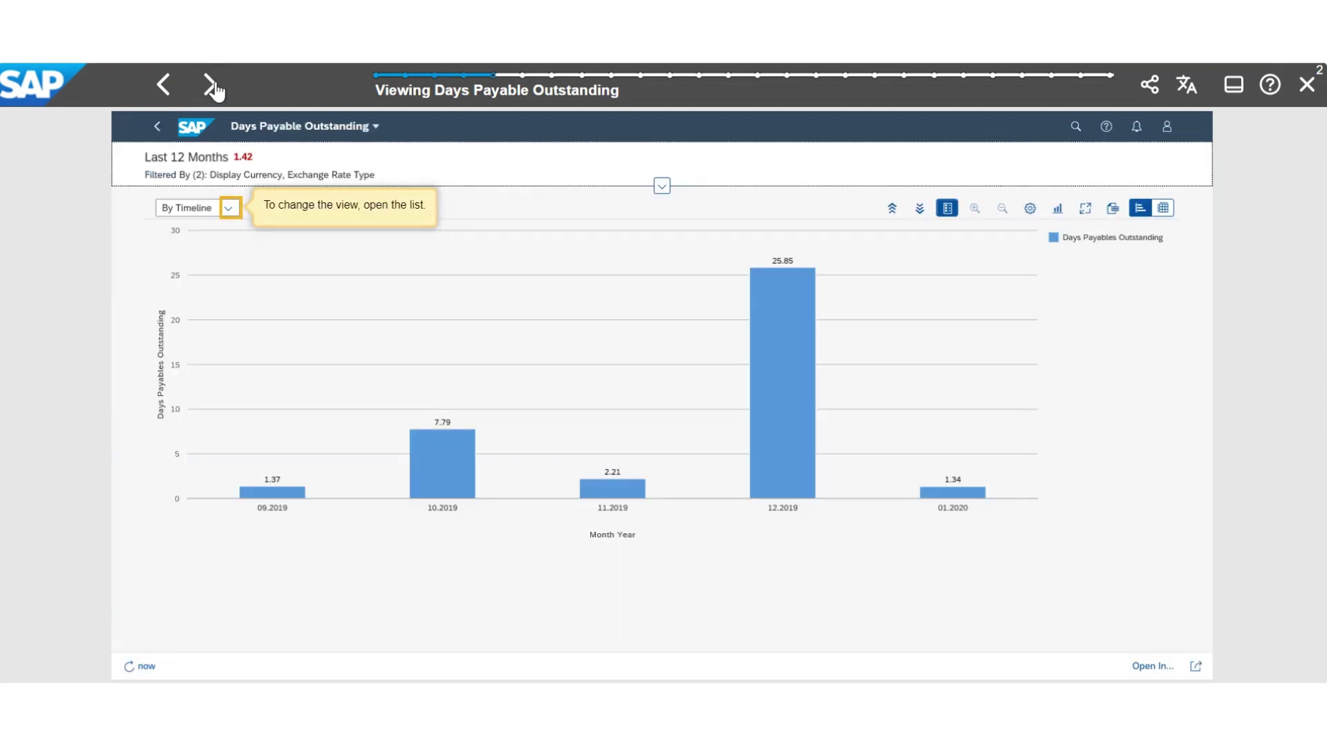
pyautogui.click(210, 85)
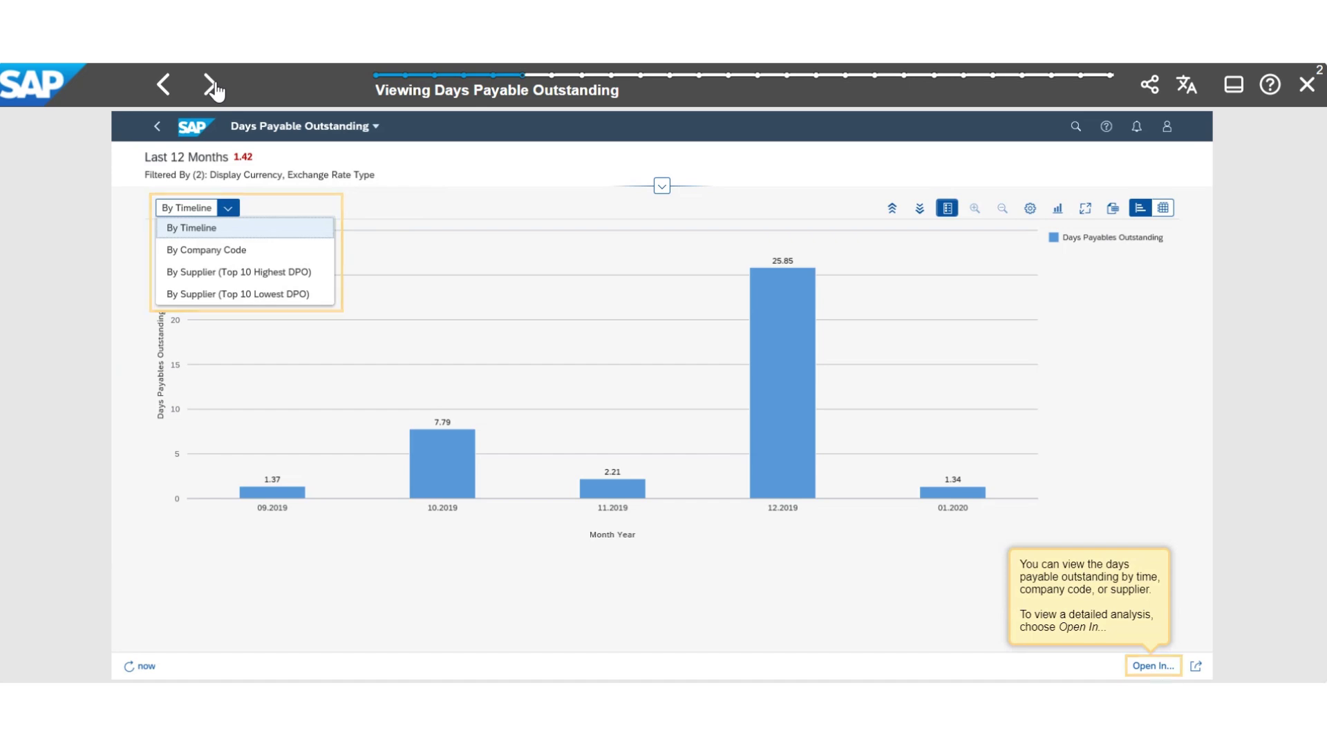
pyautogui.click(210, 85)
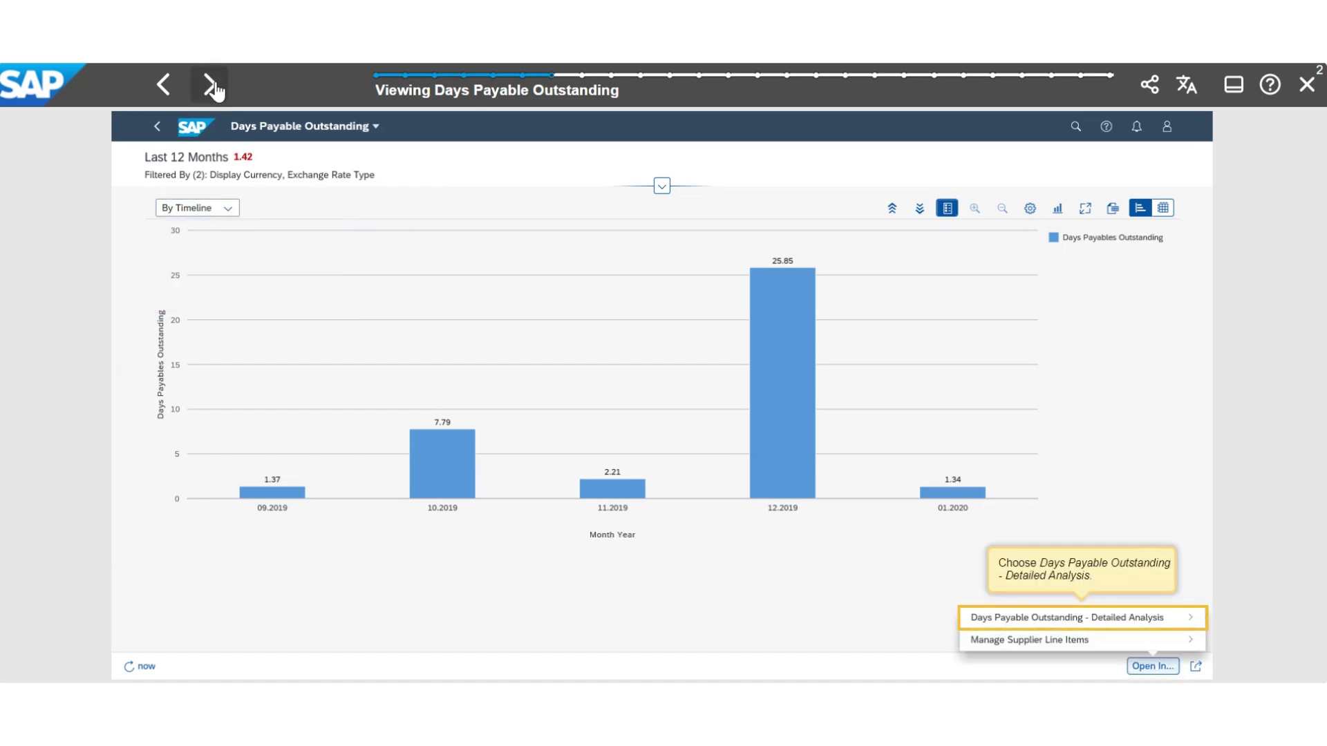
pyautogui.click(211, 85)
# Advance the tutorial through adding a Time analysis step that shows DPO over Time as a line chart
pyautogui.click(210, 85)
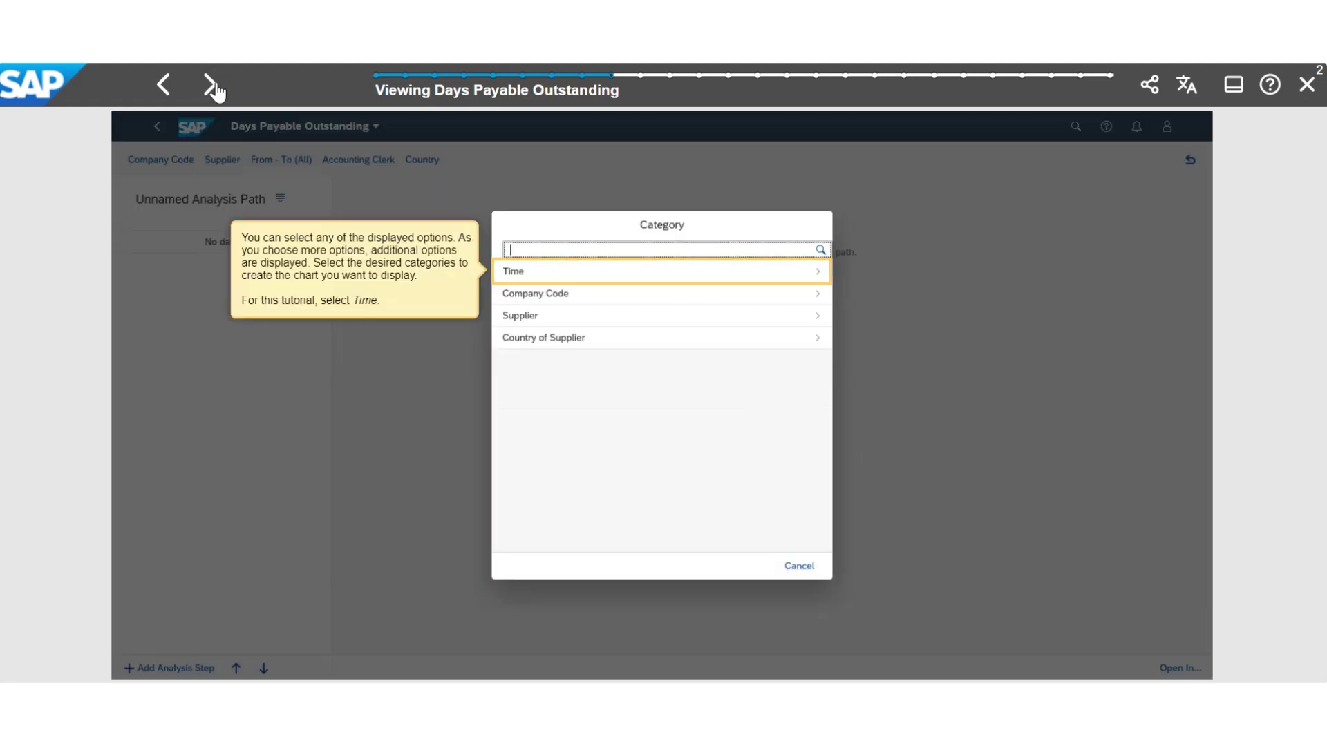
pyautogui.click(211, 85)
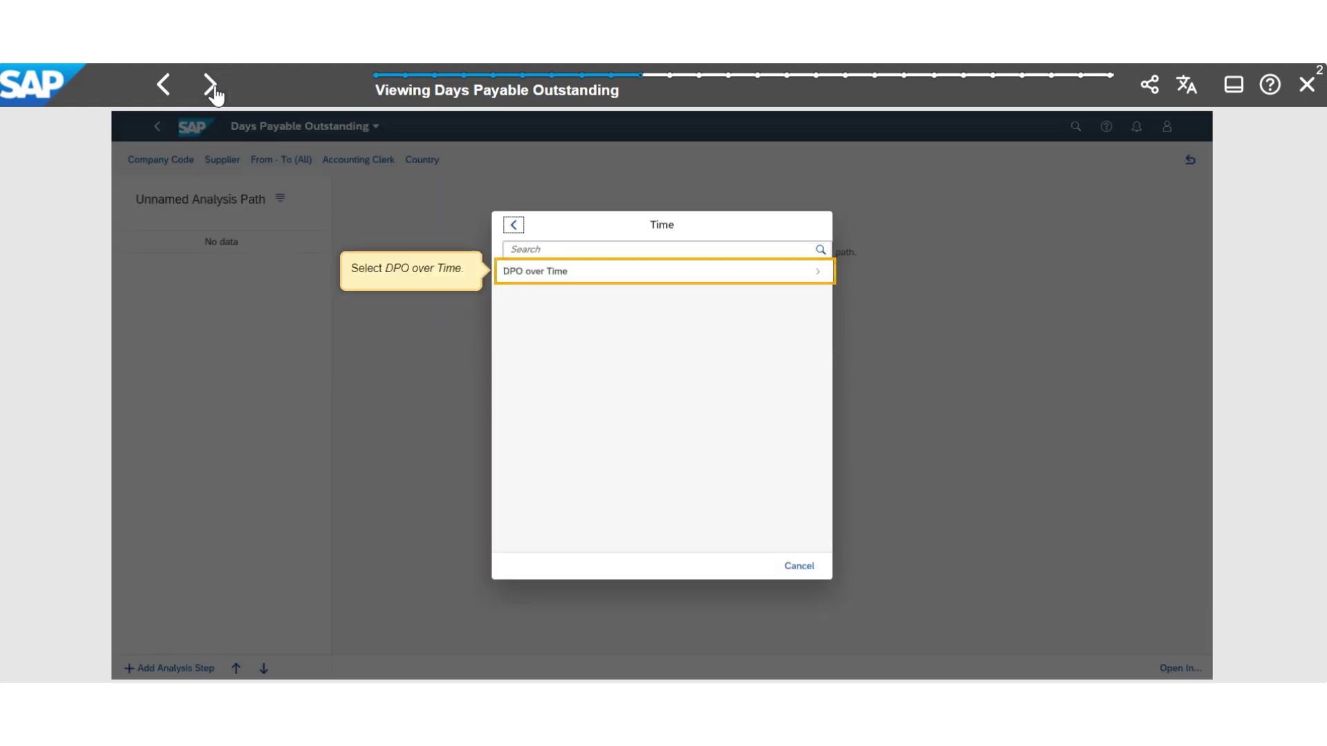
pyautogui.click(210, 85)
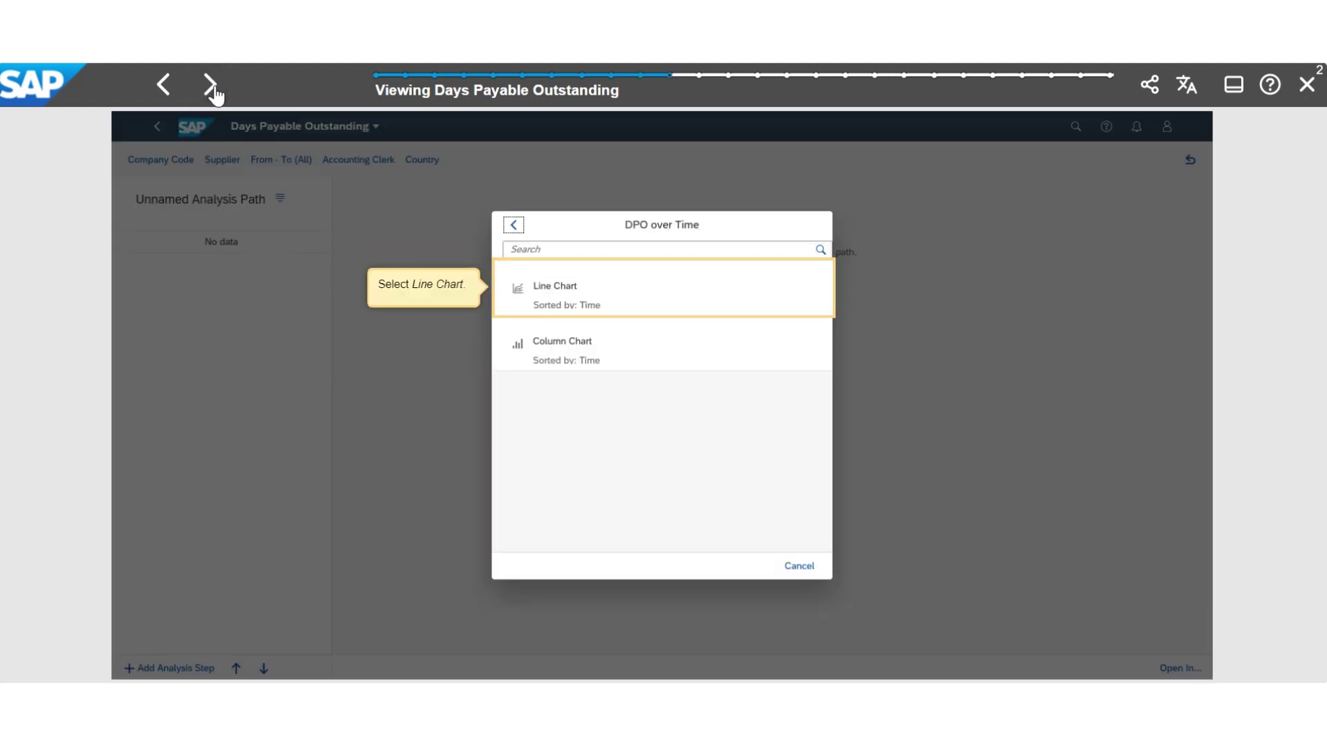
pyautogui.click(211, 85)
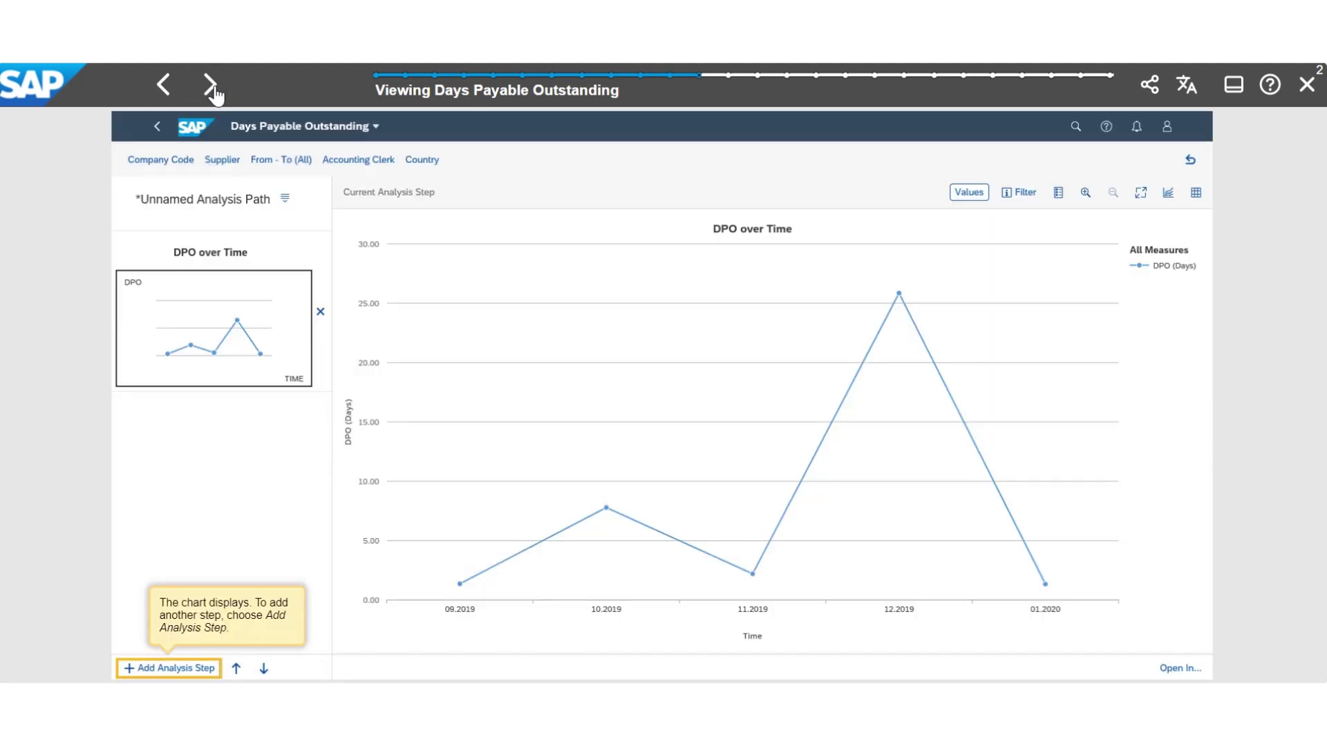
# Advance the tutorial through adding a Company Code analysis step with DPO by Company Code over Time as a line chart
pyautogui.click(211, 85)
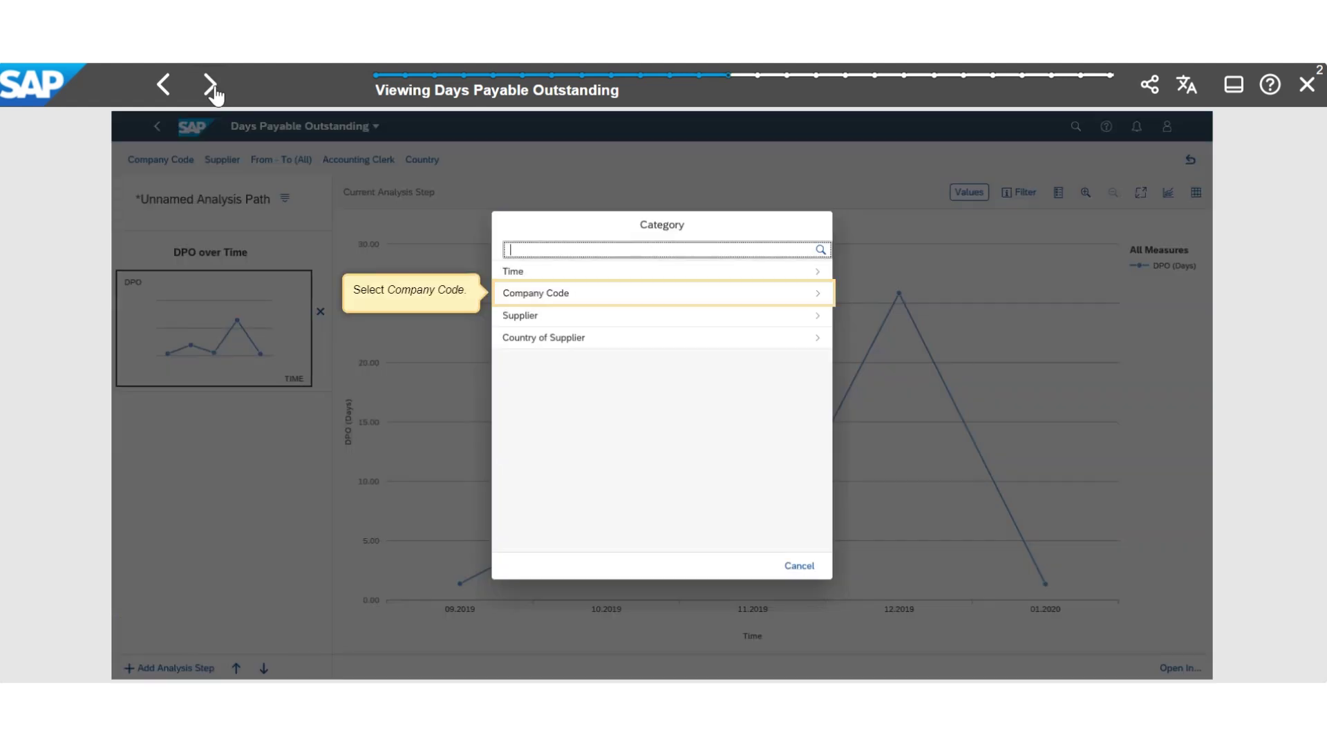
pyautogui.click(211, 85)
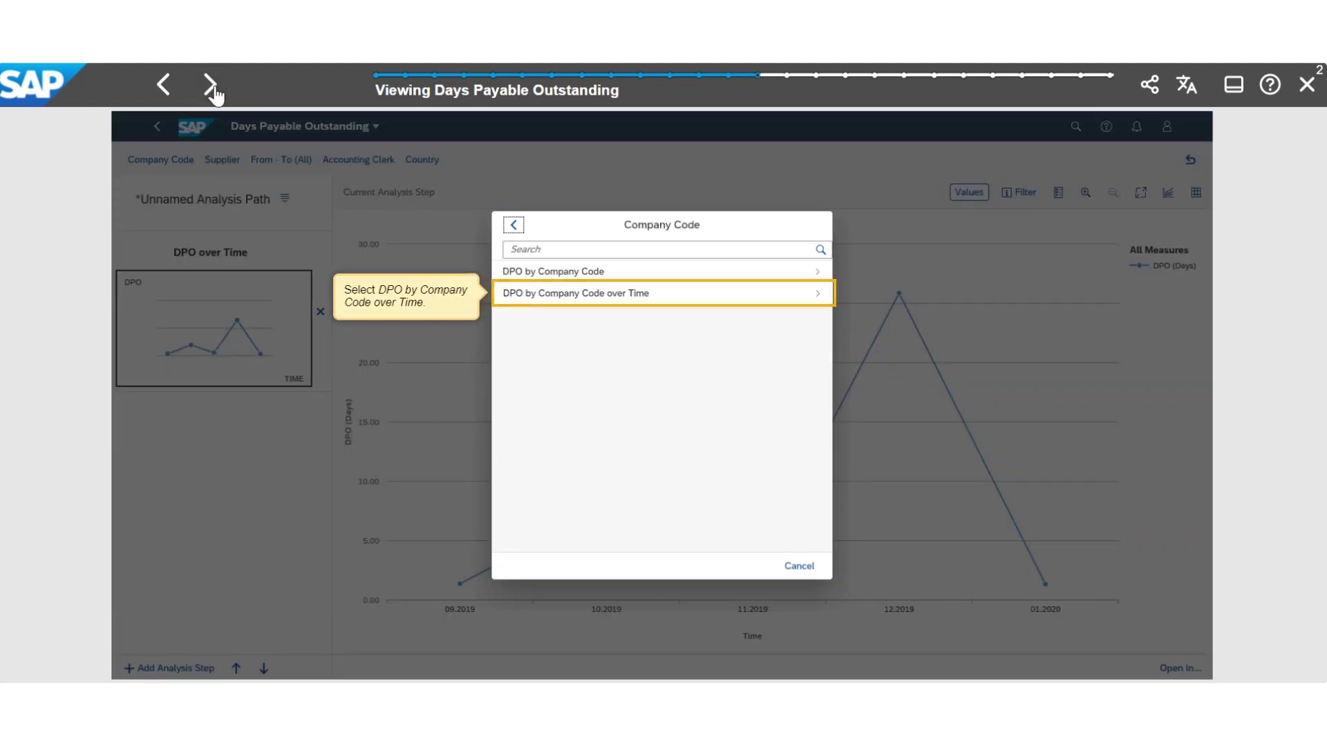
pyautogui.click(211, 85)
pyautogui.click(211, 84)
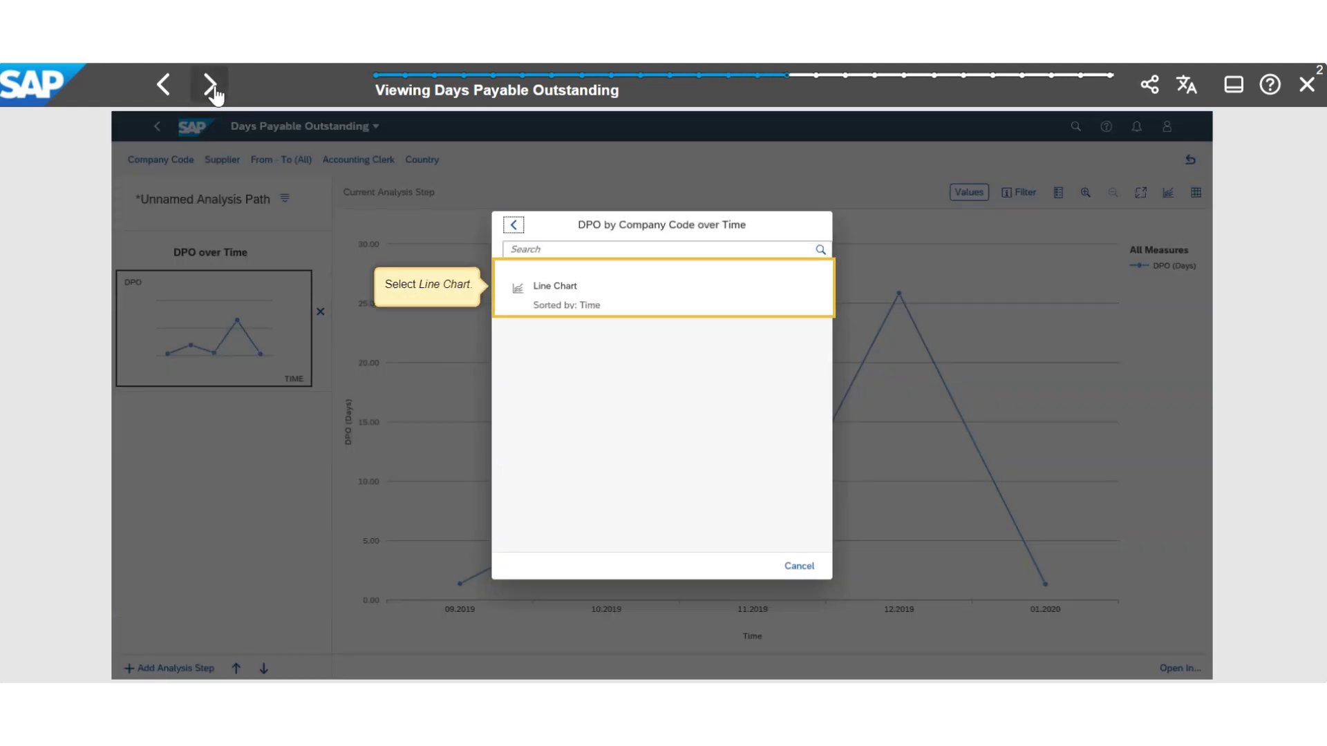
# Advance the tutorial through saving the analysis path under the name Test2
pyautogui.click(211, 85)
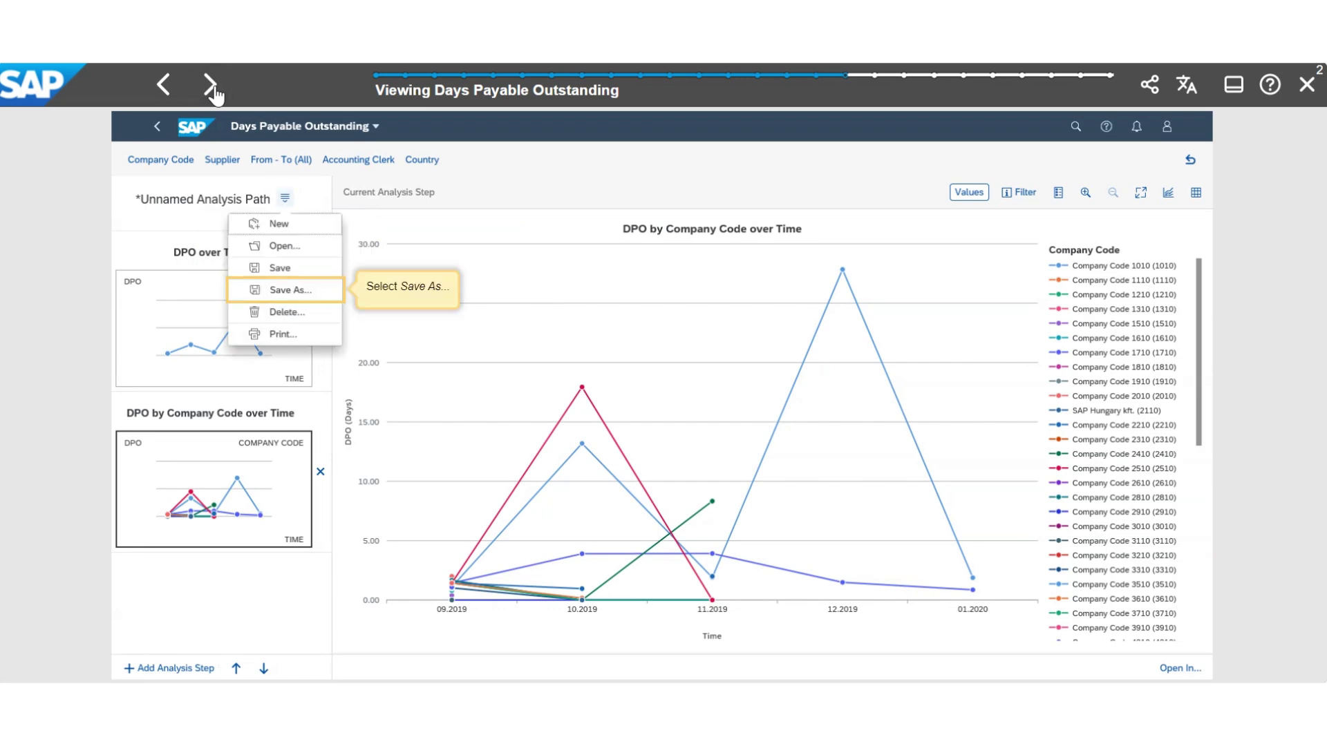
pyautogui.click(211, 85)
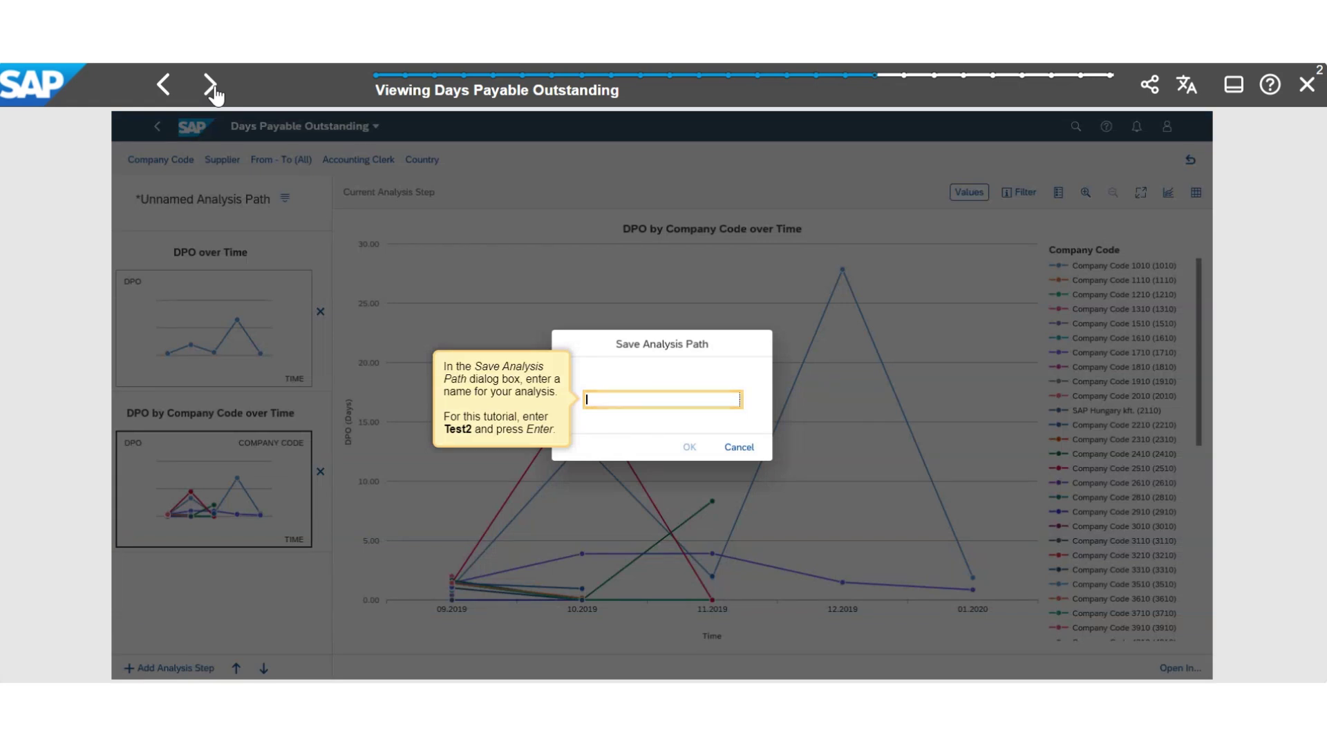
pyautogui.click(211, 85)
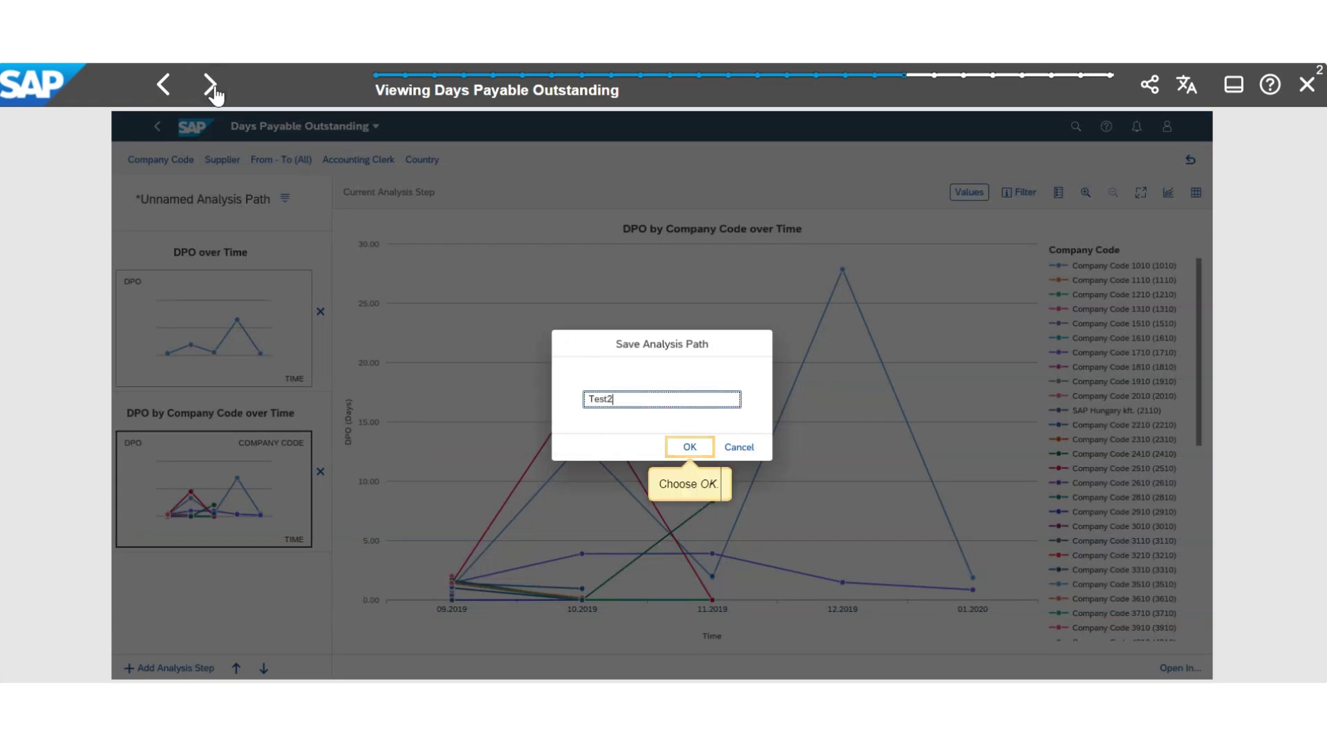
pyautogui.click(211, 85)
# Advance the tutorial through opening the saved analysis path Test with DPO by Supplier over Time, up to the closing summary
pyautogui.click(211, 85)
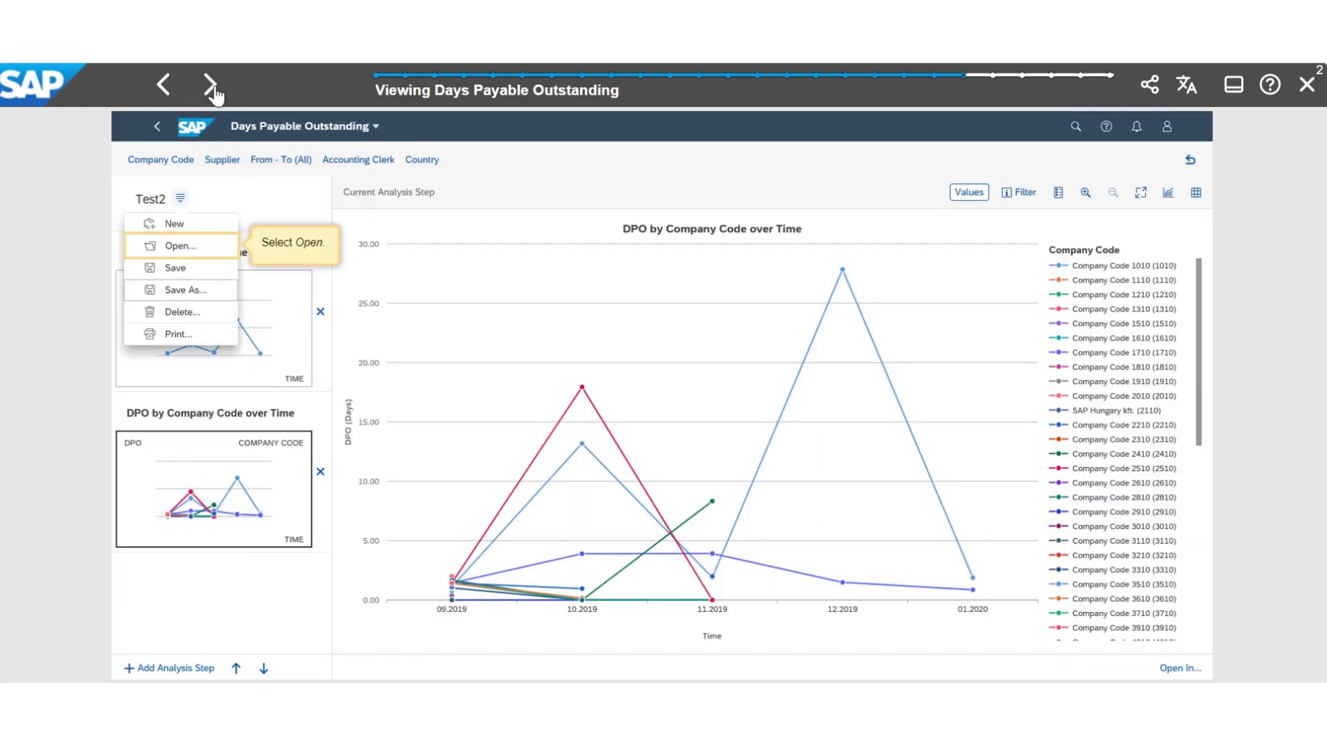
pyautogui.click(211, 85)
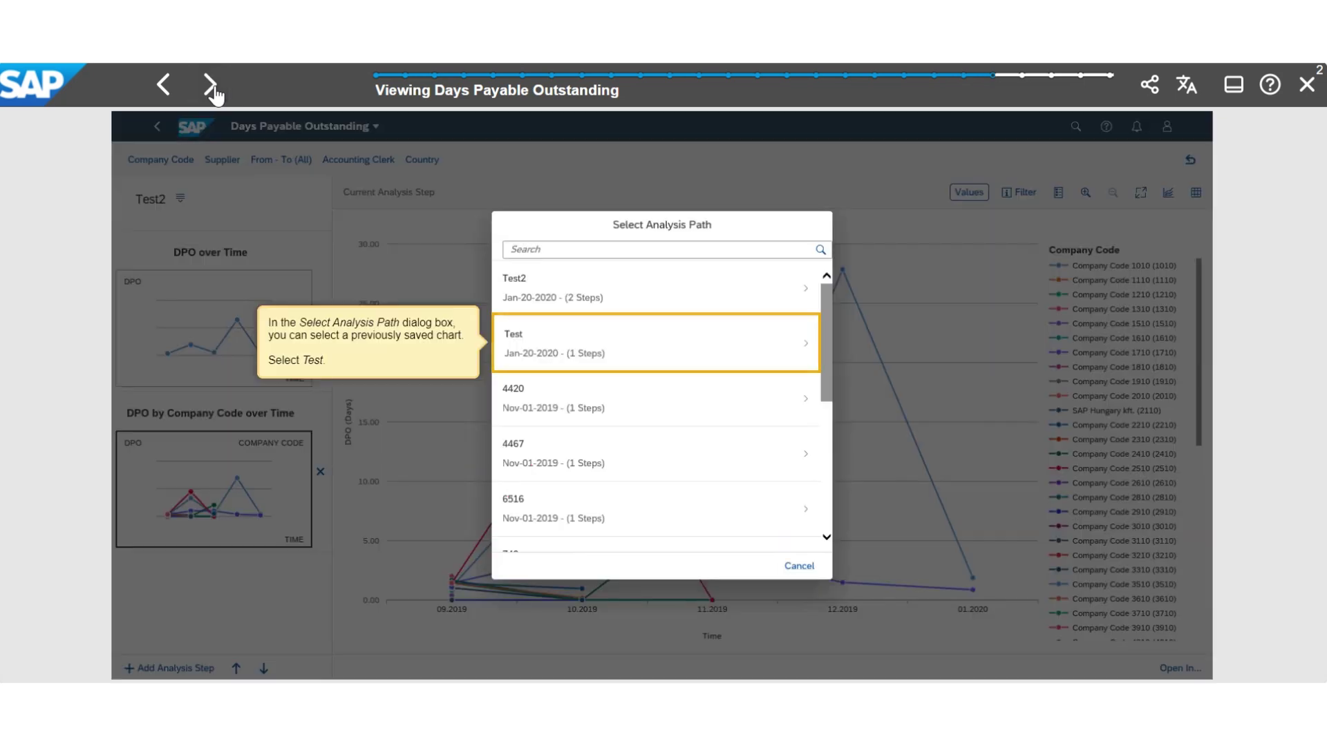
pyautogui.click(210, 85)
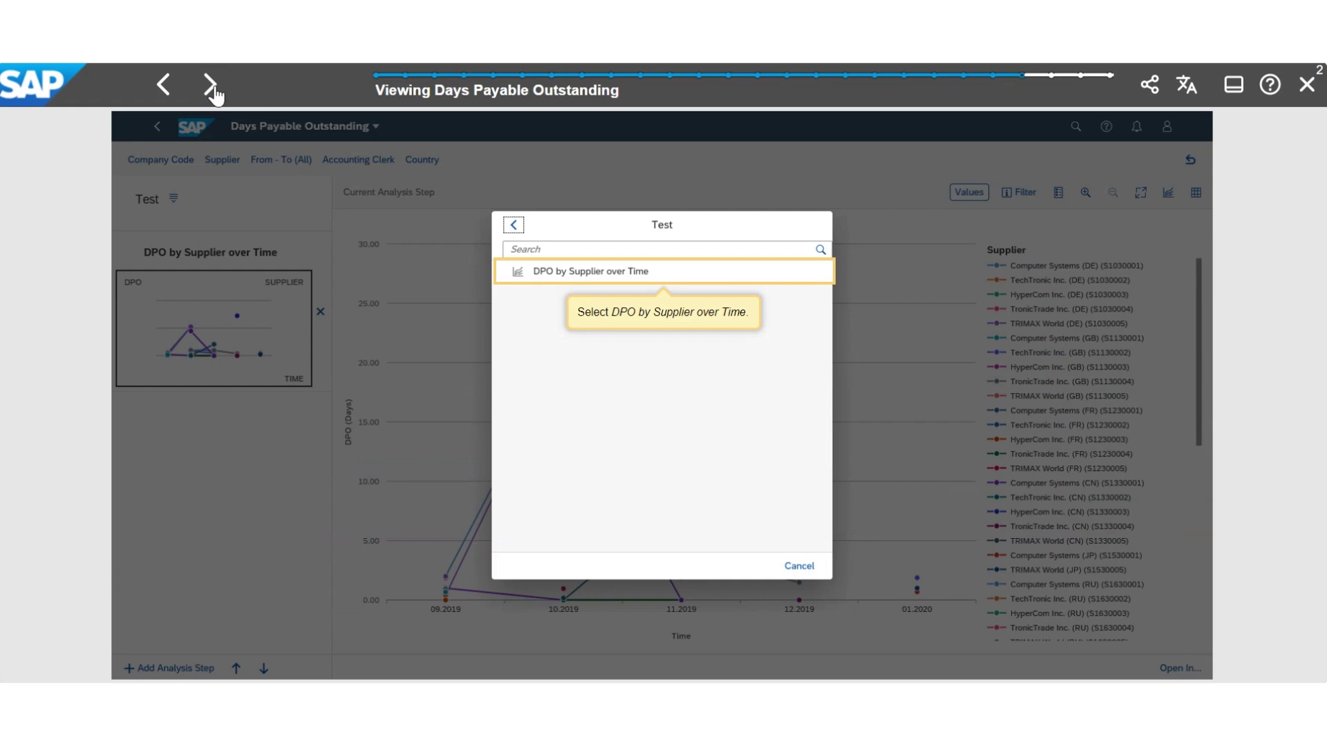
pyautogui.click(211, 85)
pyautogui.click(210, 85)
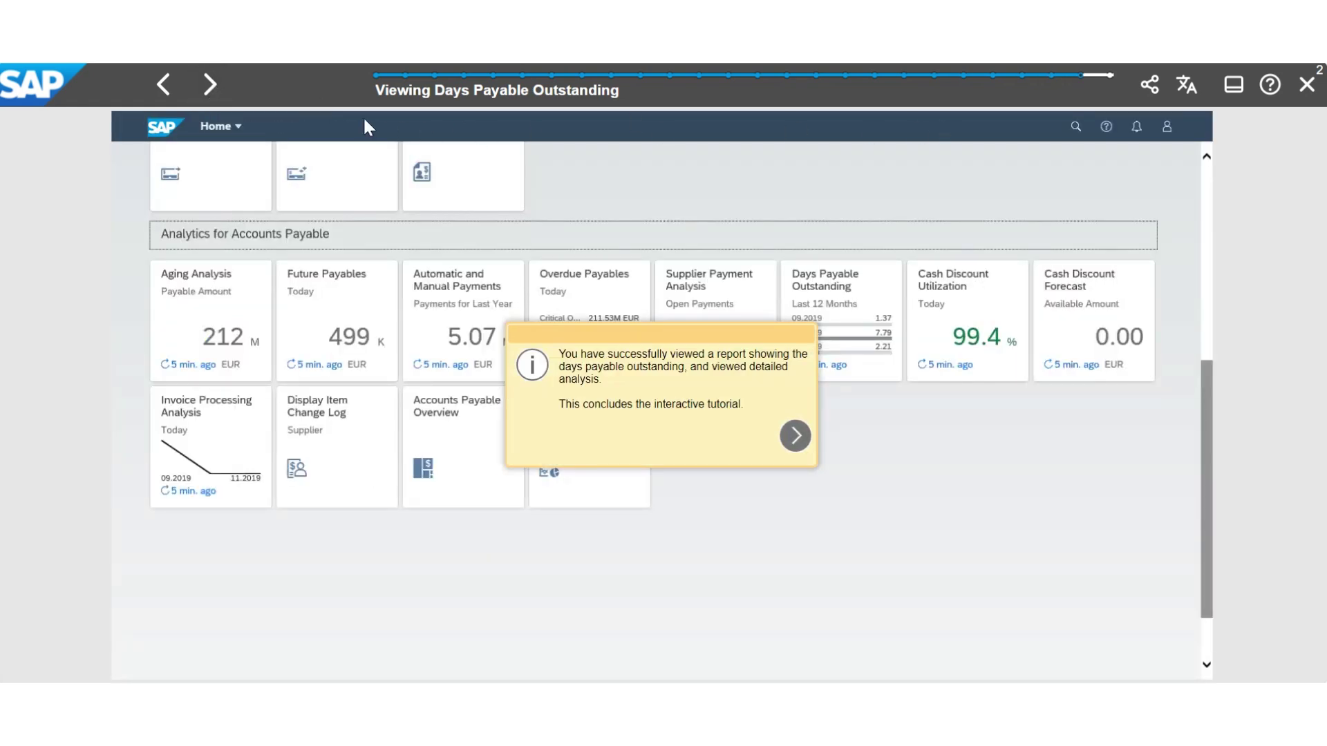
pyautogui.click(211, 85)
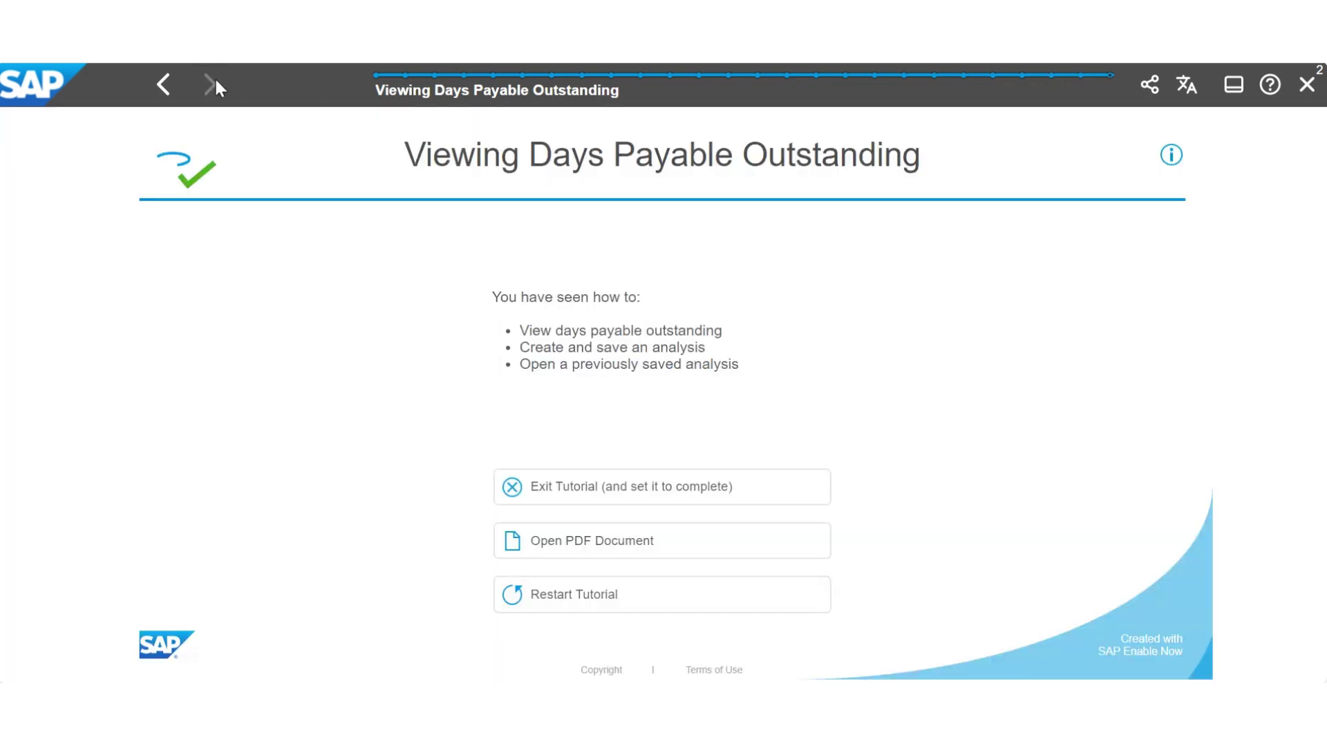
# Leave the days payable outstanding tutorial and start the tutorial Viewing Overdue Payables
pyautogui.click(1308, 87)
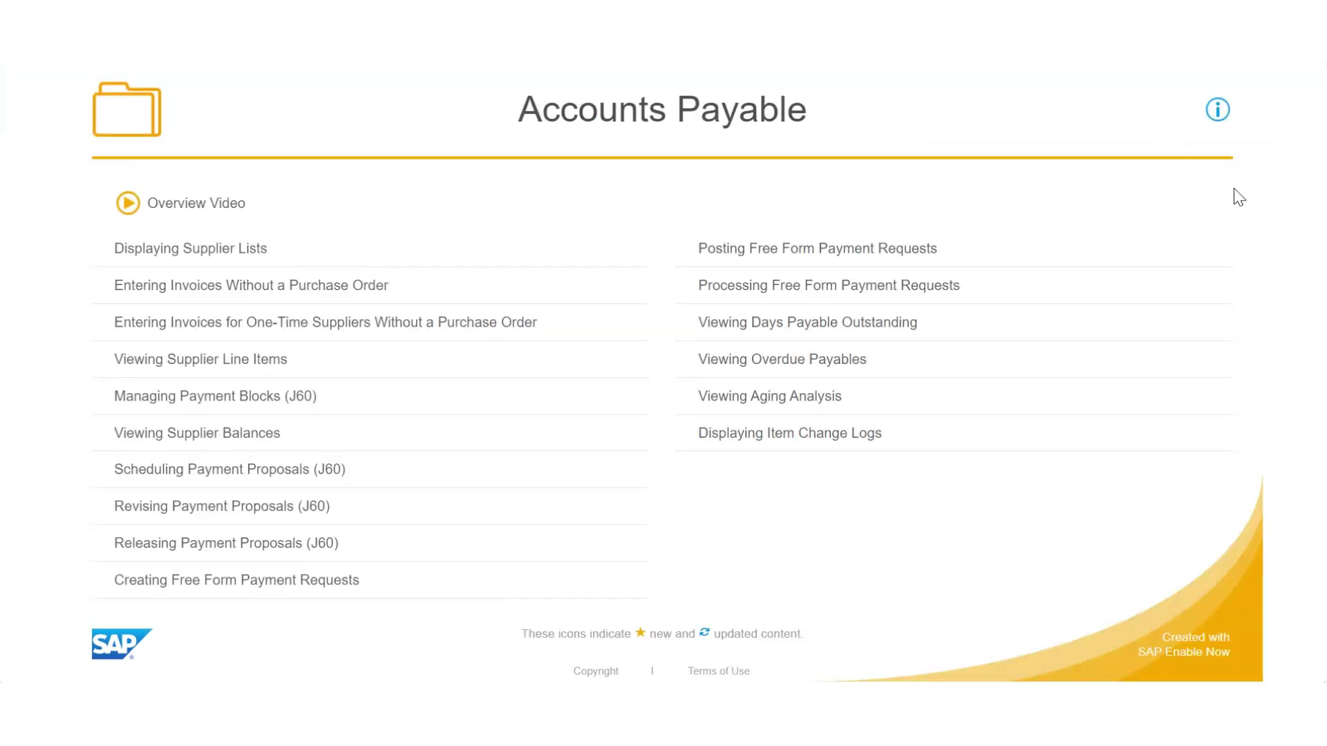
pyautogui.click(847, 358)
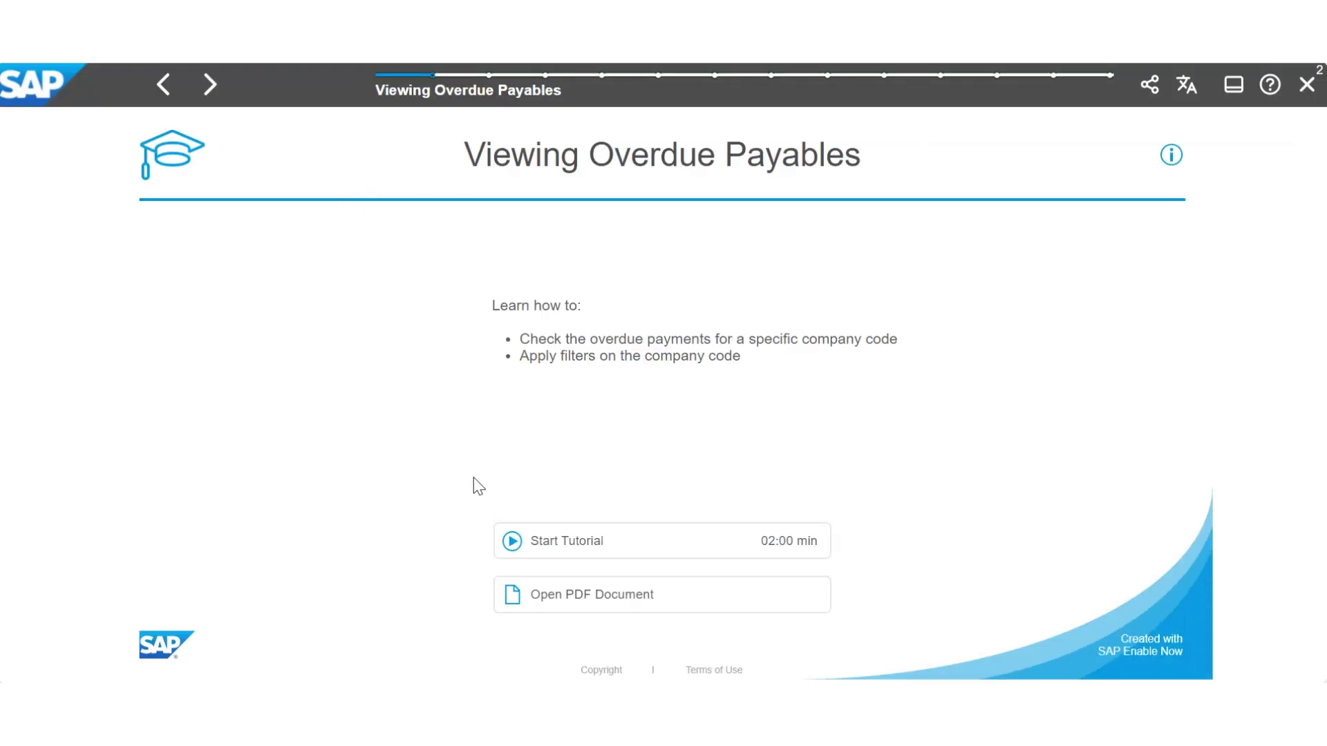
pyautogui.click(219, 96)
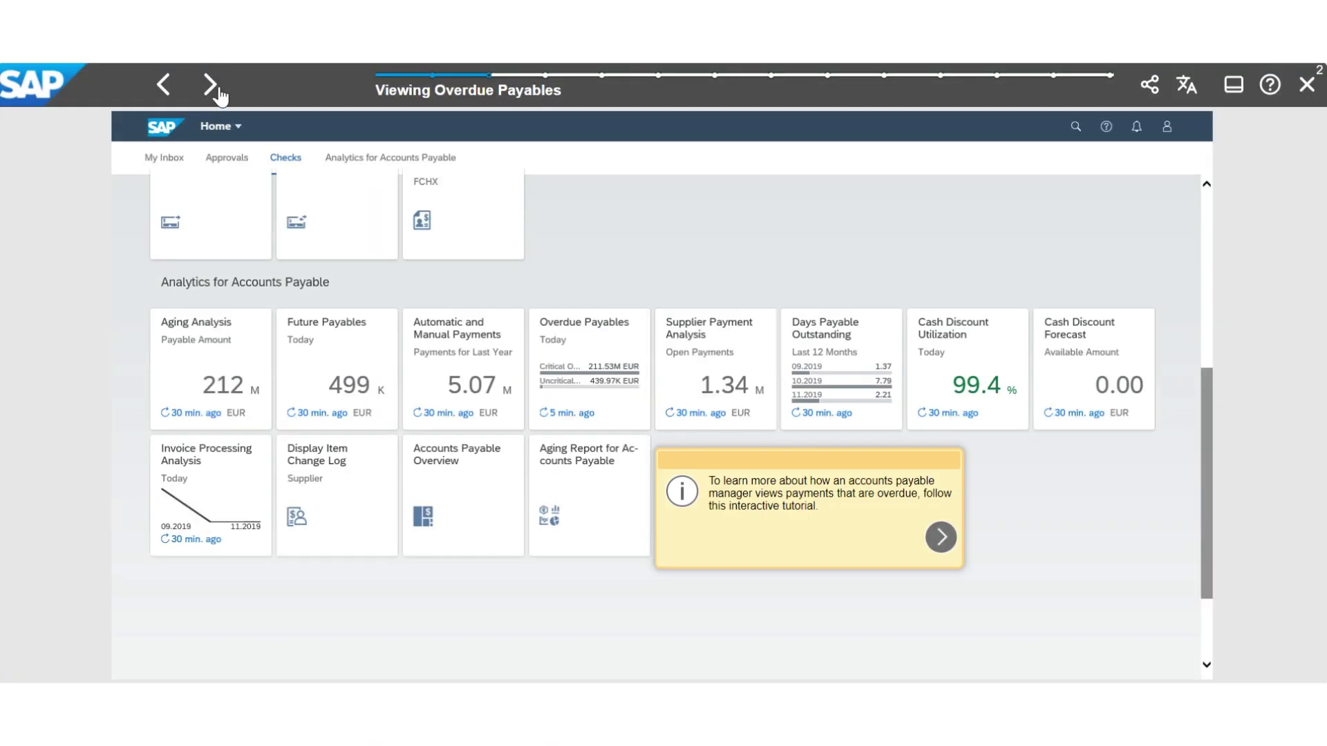
# Advance the tutorial through opening the Overdue Payables app, its grouping options and the tabular view
pyautogui.click(219, 95)
pyautogui.click(219, 95)
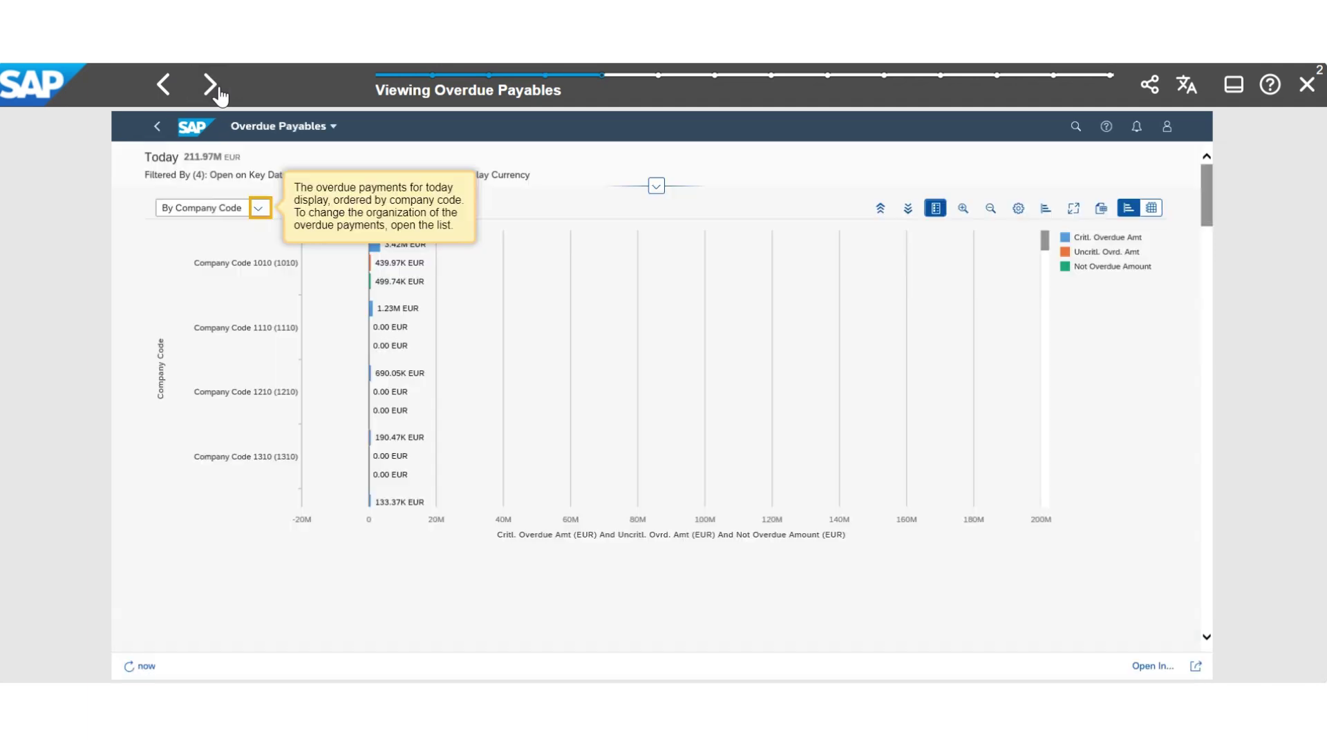
pyautogui.click(211, 88)
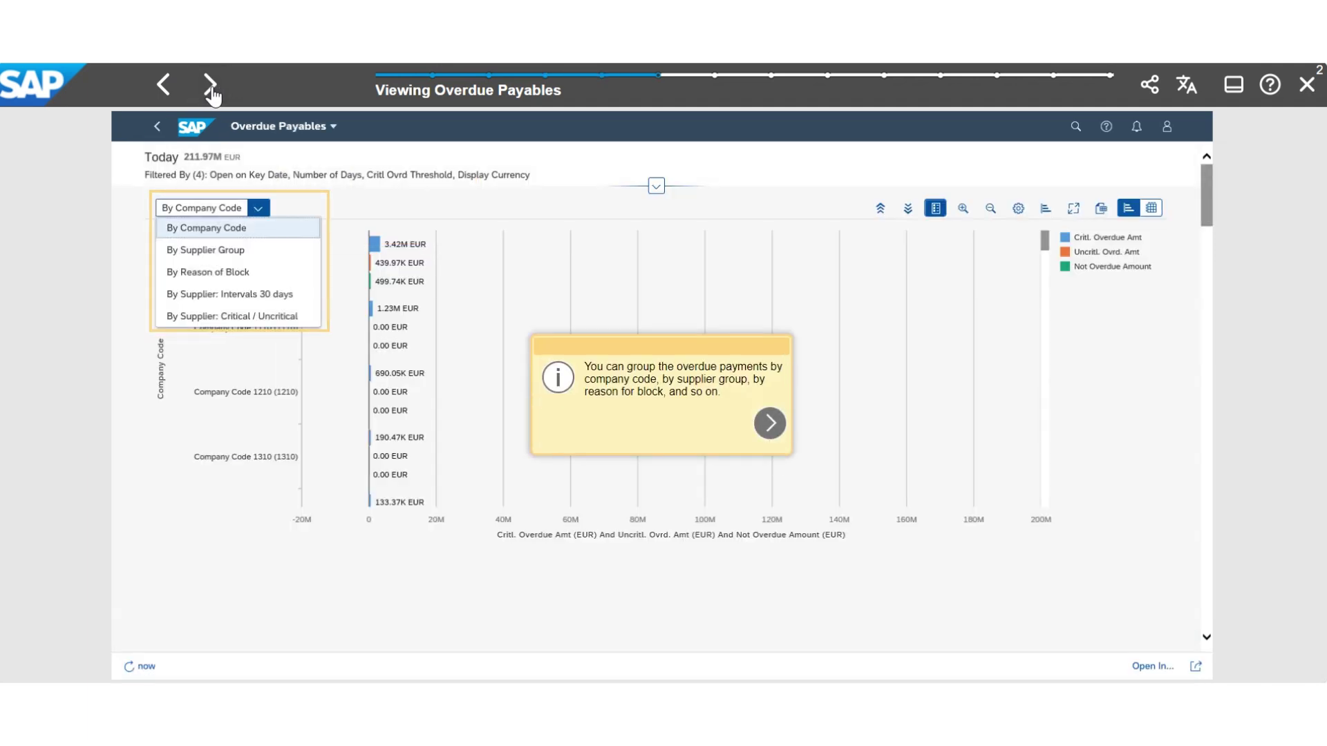
pyautogui.click(210, 88)
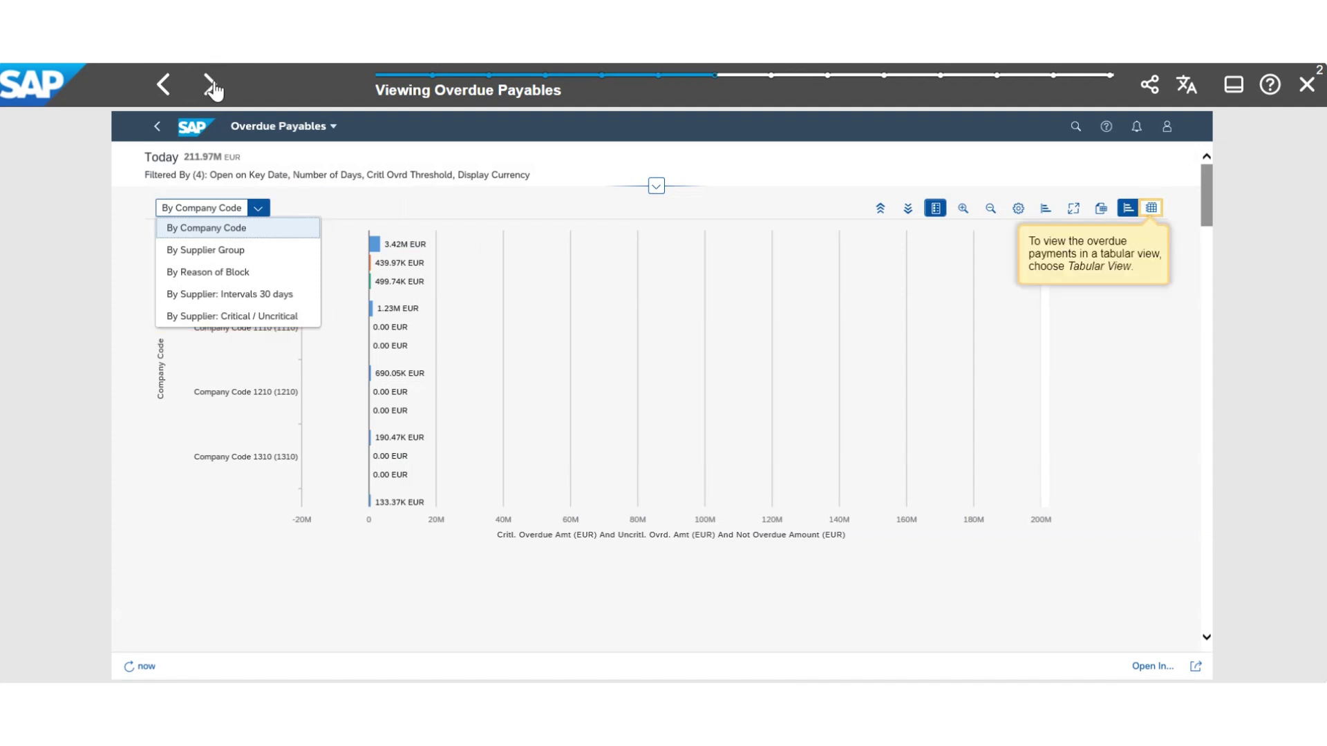
pyautogui.click(211, 88)
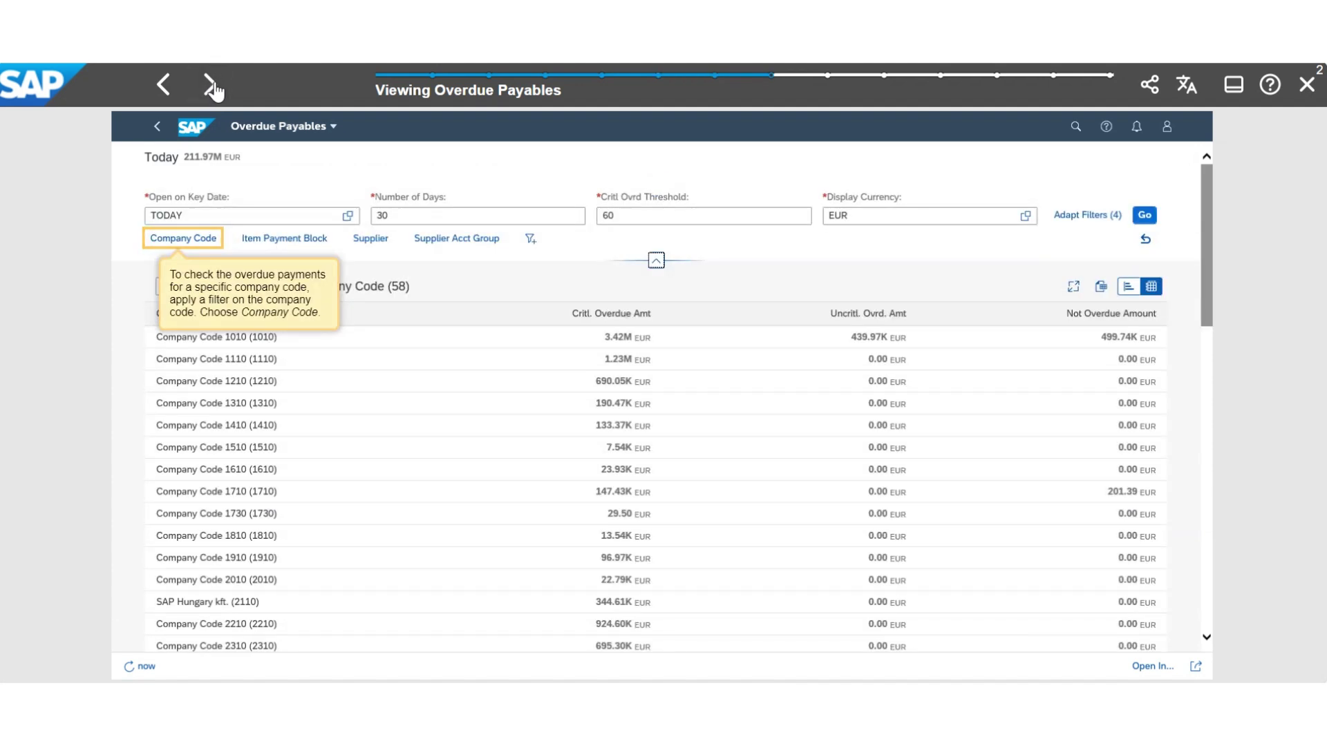
# Advance the tutorial through filtering the overdue payables by company code 1710, up to the closing summary
pyautogui.click(211, 88)
pyautogui.click(210, 88)
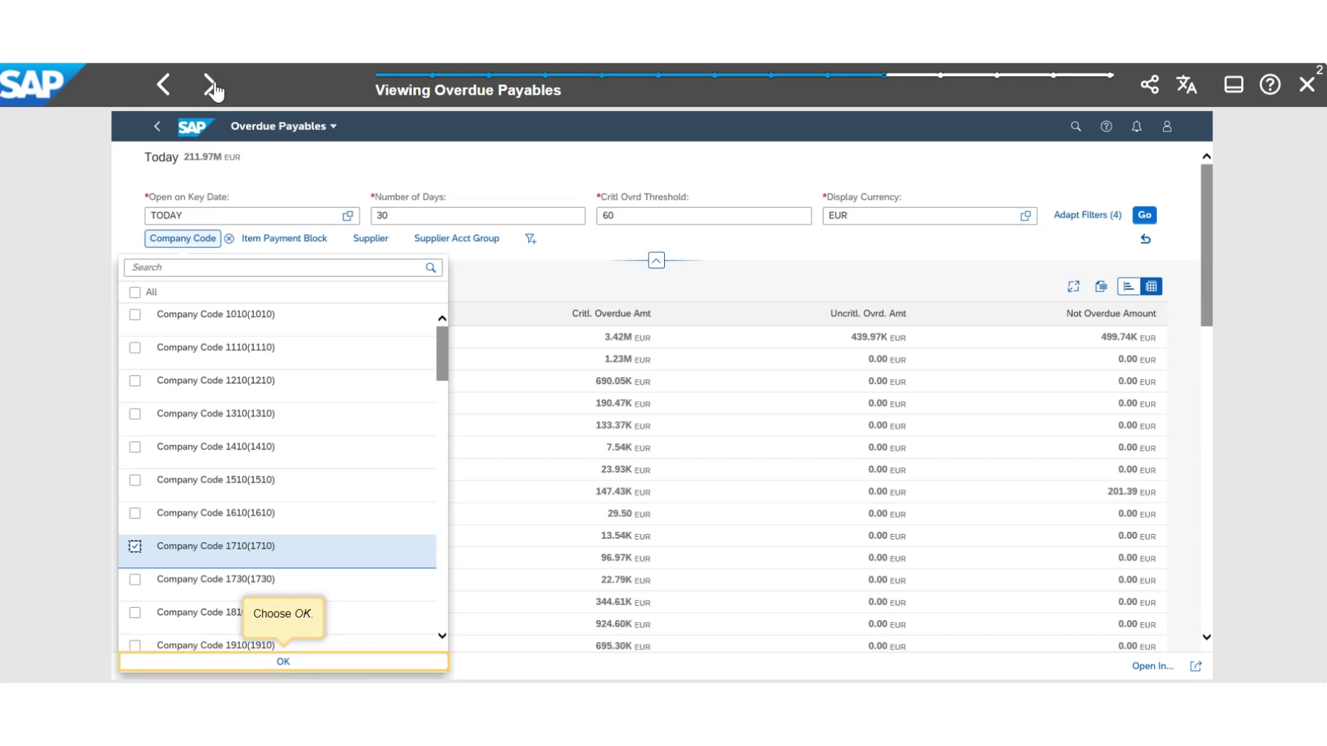
pyautogui.click(212, 87)
pyautogui.click(218, 84)
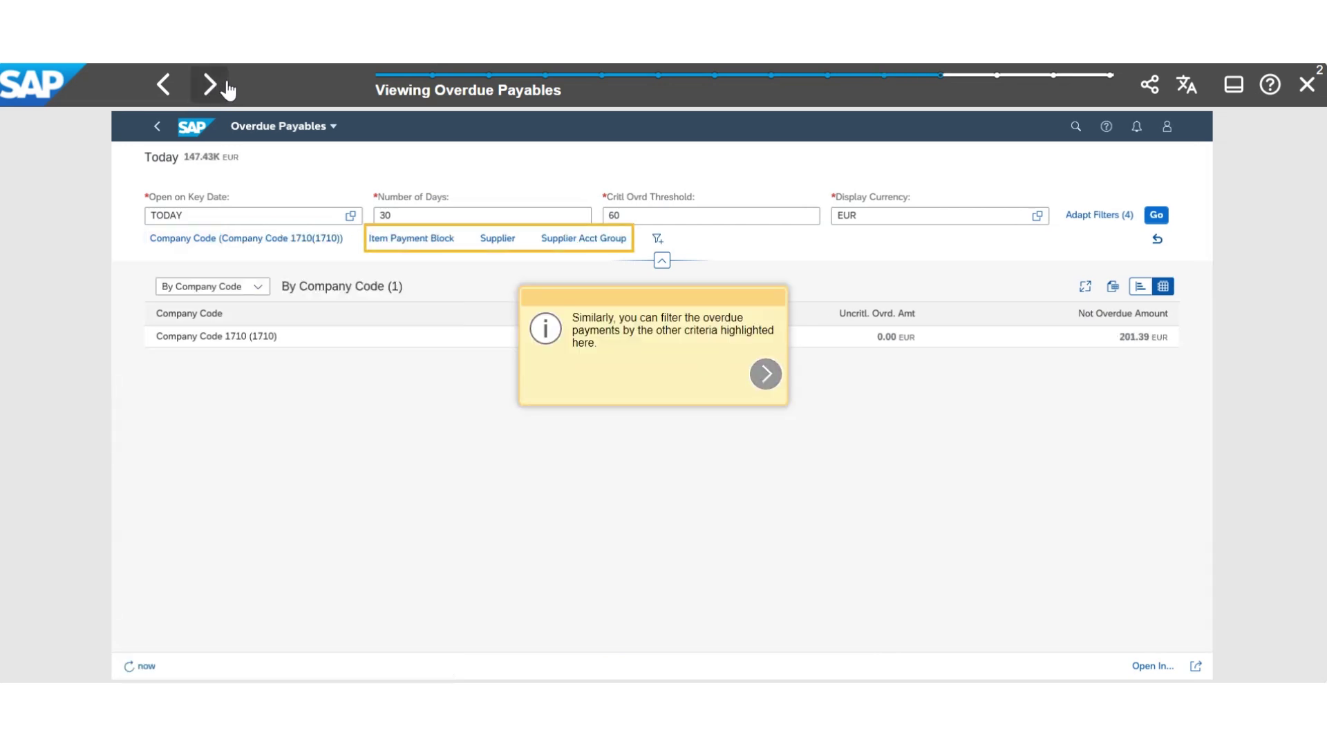
pyautogui.click(221, 87)
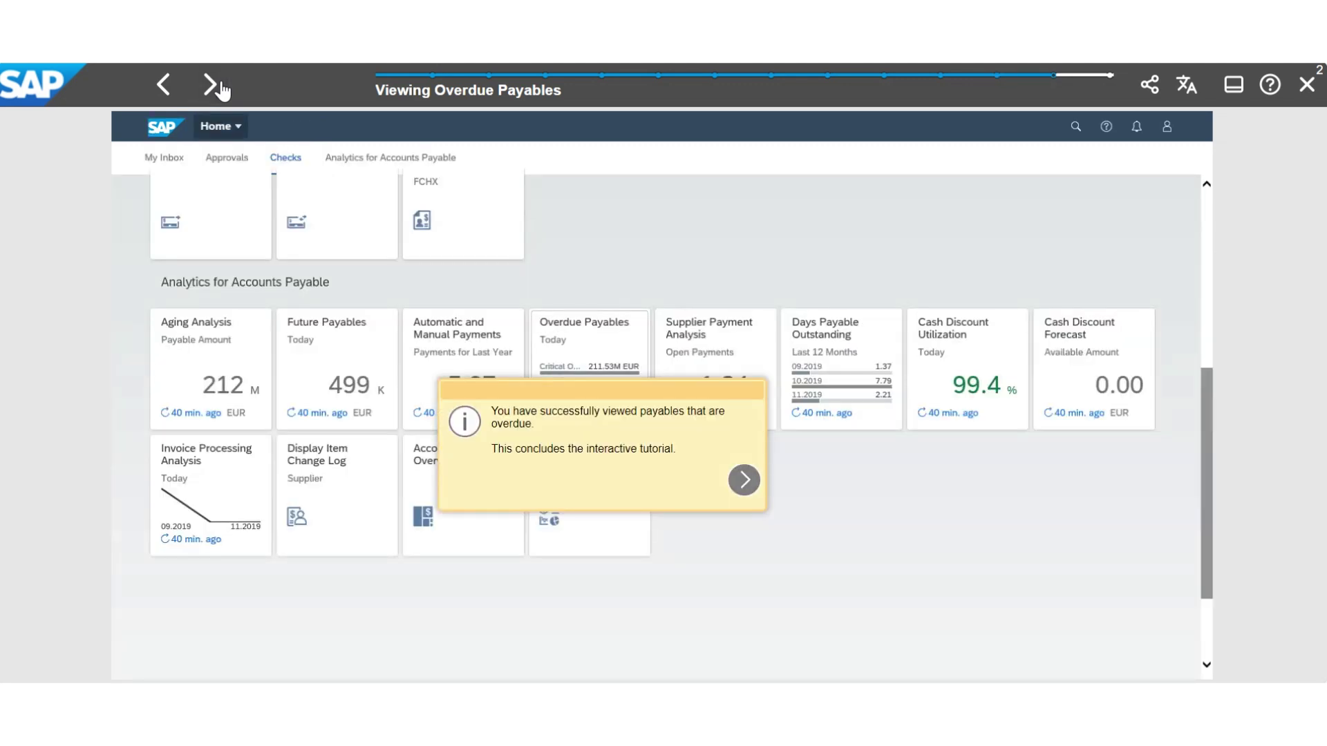
pyautogui.click(219, 87)
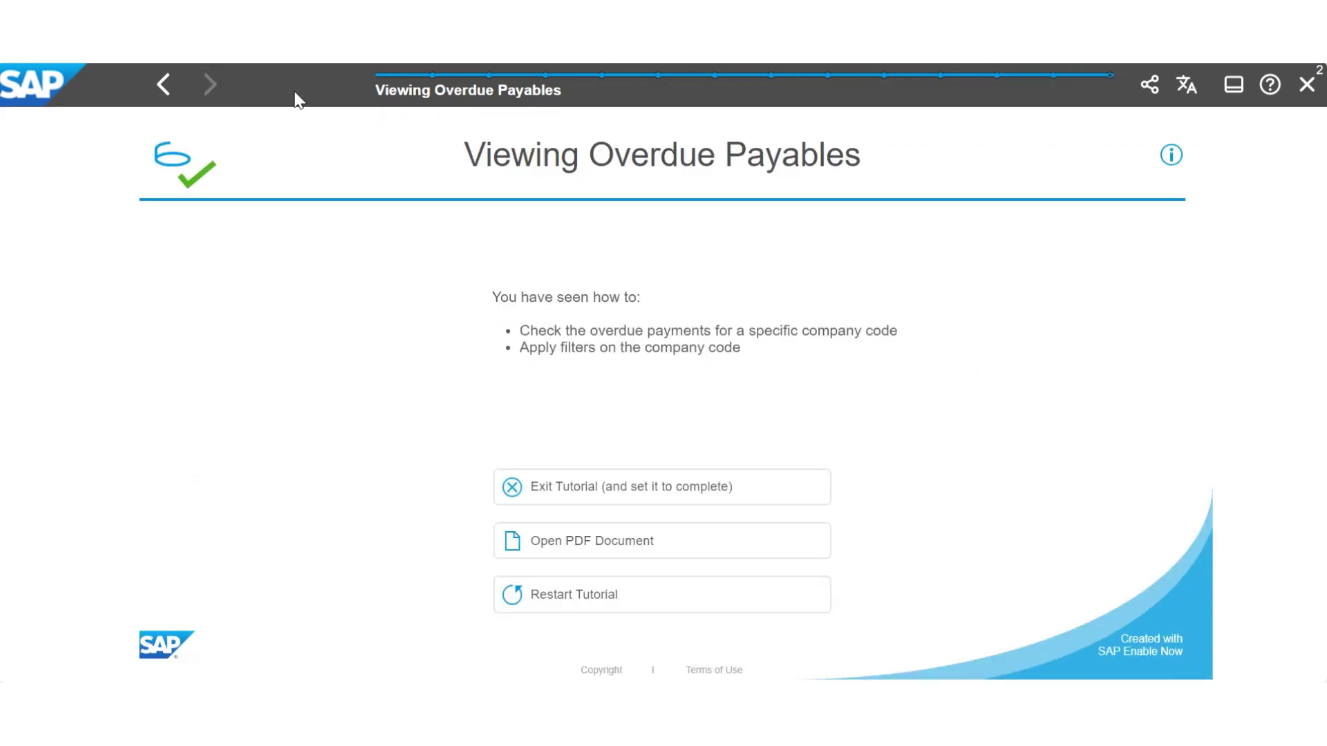
# Leave the overdue payables tutorial and start the tutorial Viewing Aging Analysis
pyautogui.click(1306, 85)
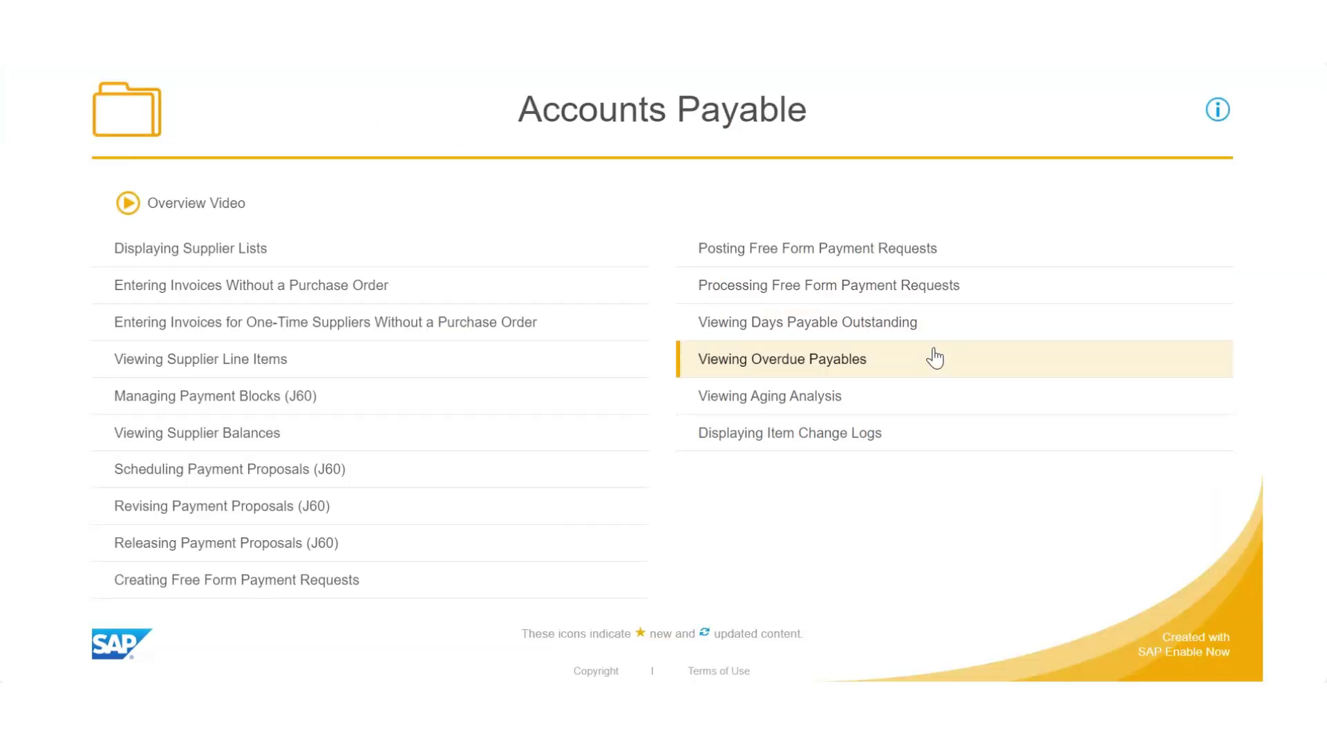
pyautogui.click(852, 395)
pyautogui.click(224, 97)
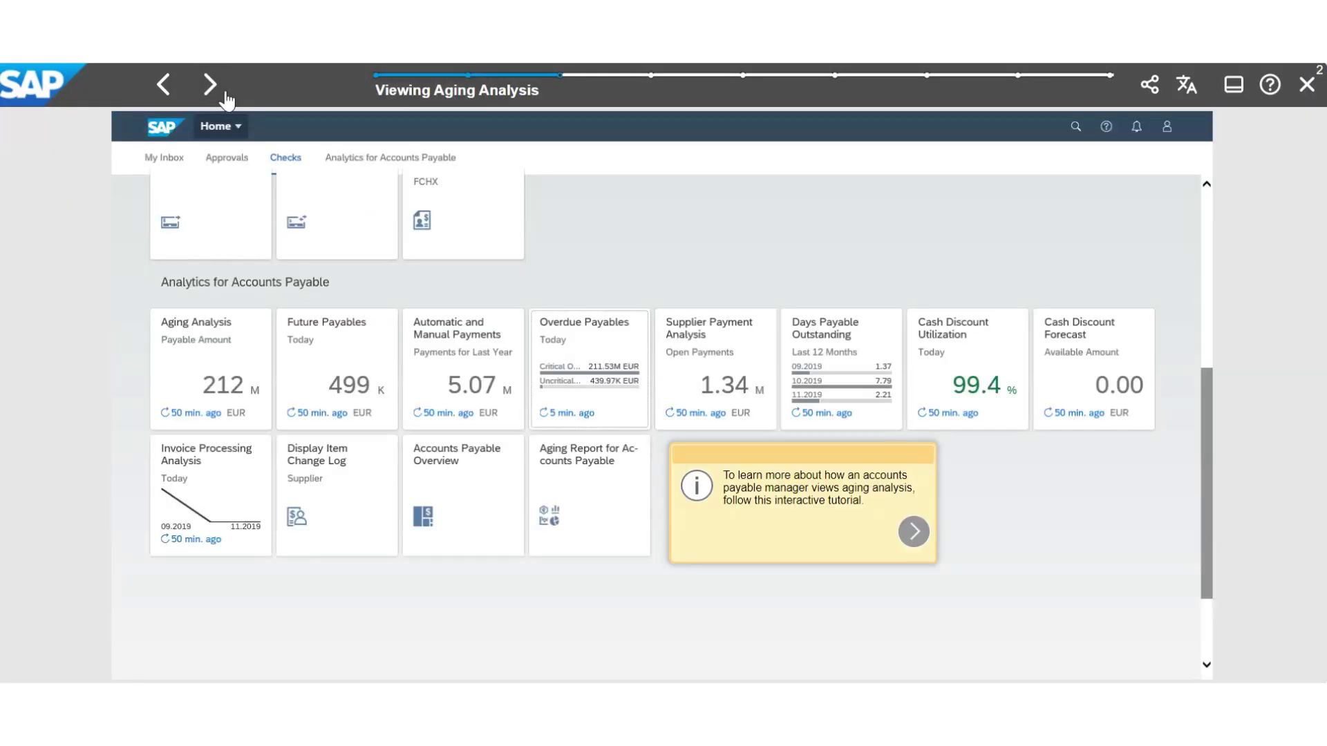
# Advance the tutorial through opening the Aging Analysis app and its view options, up to the closing summary
pyautogui.click(221, 95)
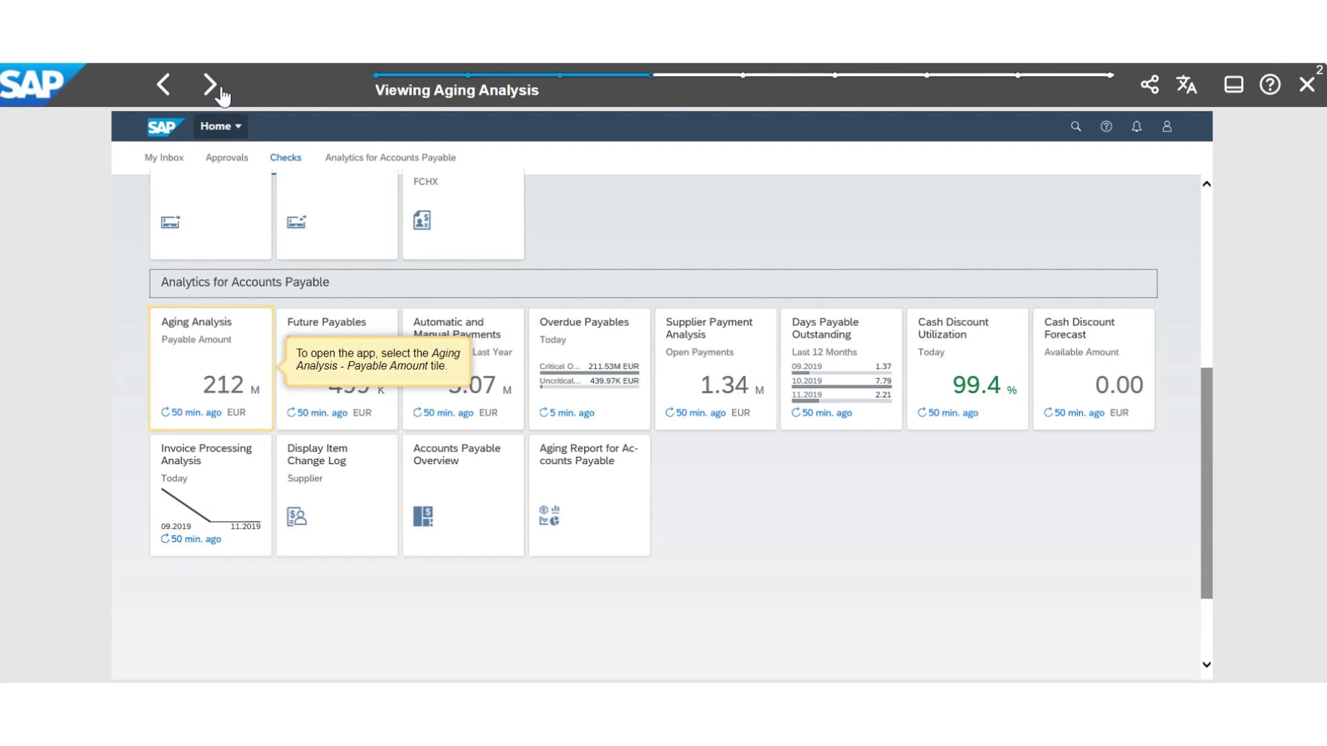
pyautogui.click(221, 96)
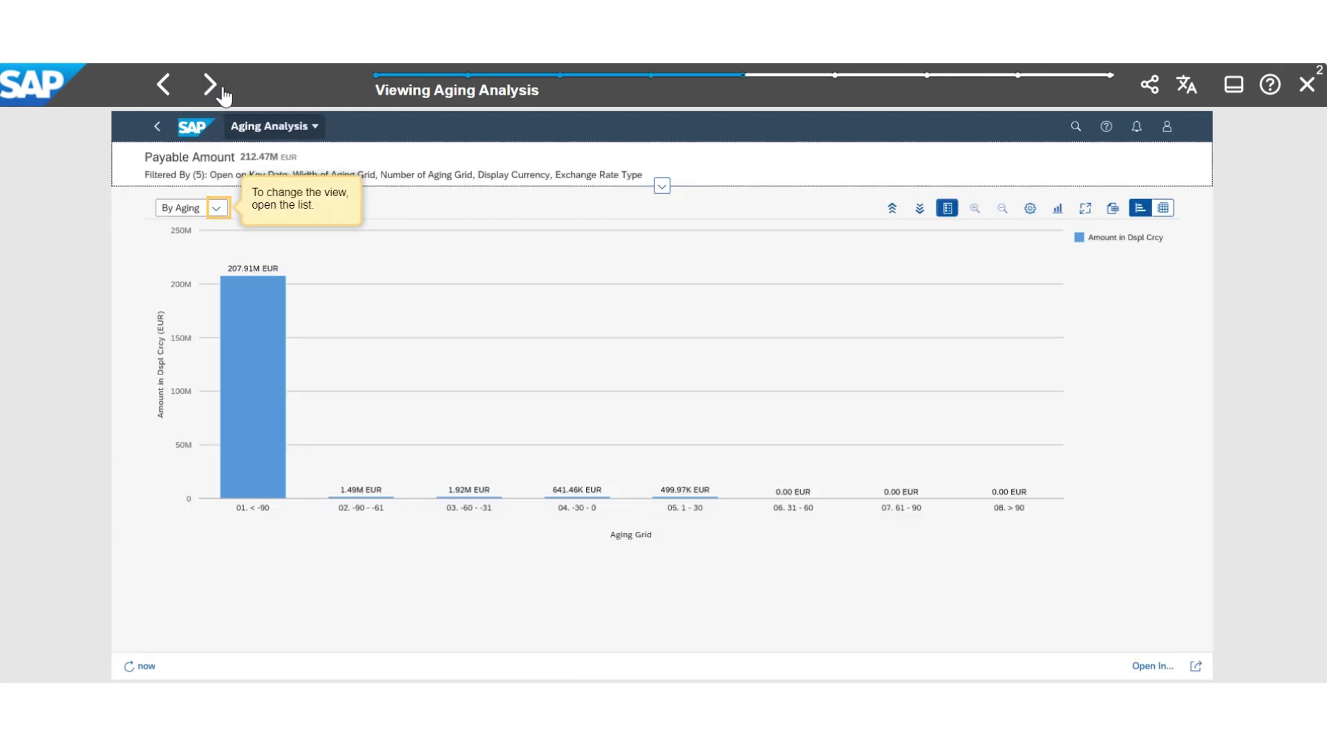
pyautogui.click(223, 97)
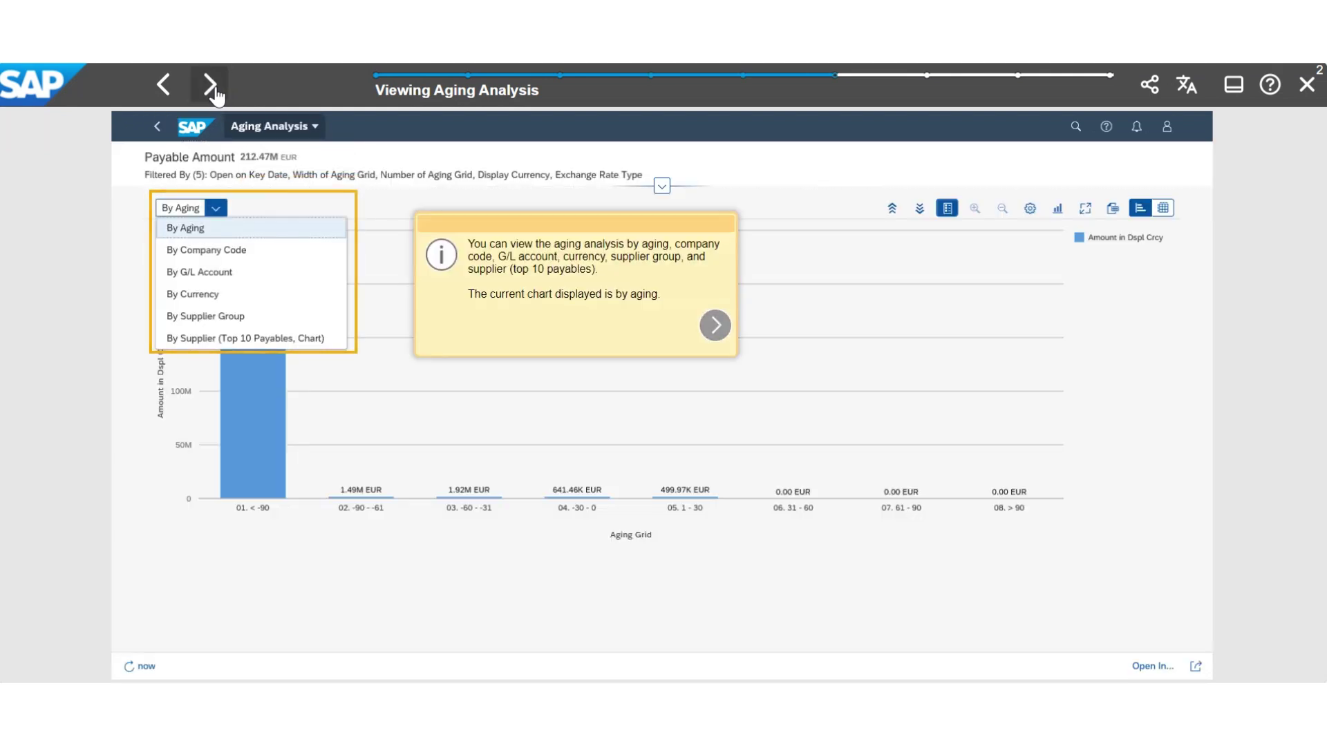
pyautogui.click(211, 86)
pyautogui.click(212, 86)
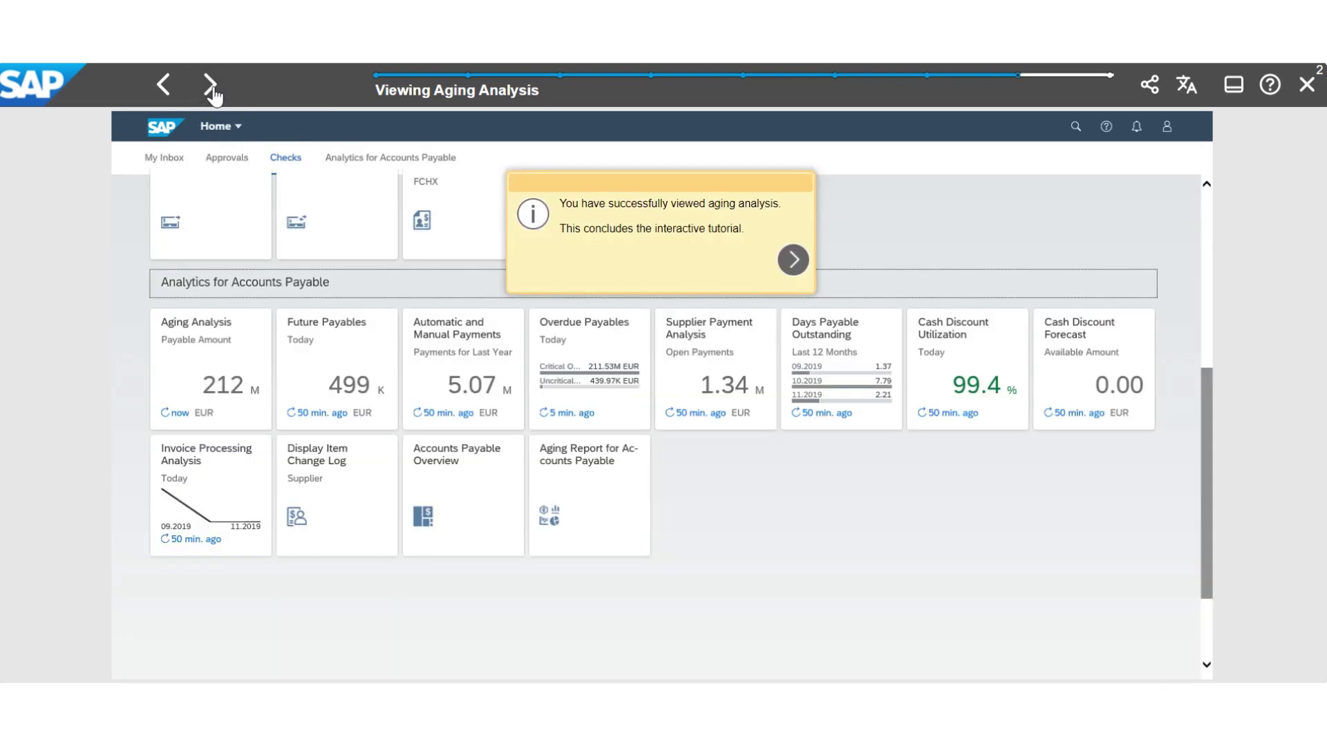
pyautogui.click(212, 85)
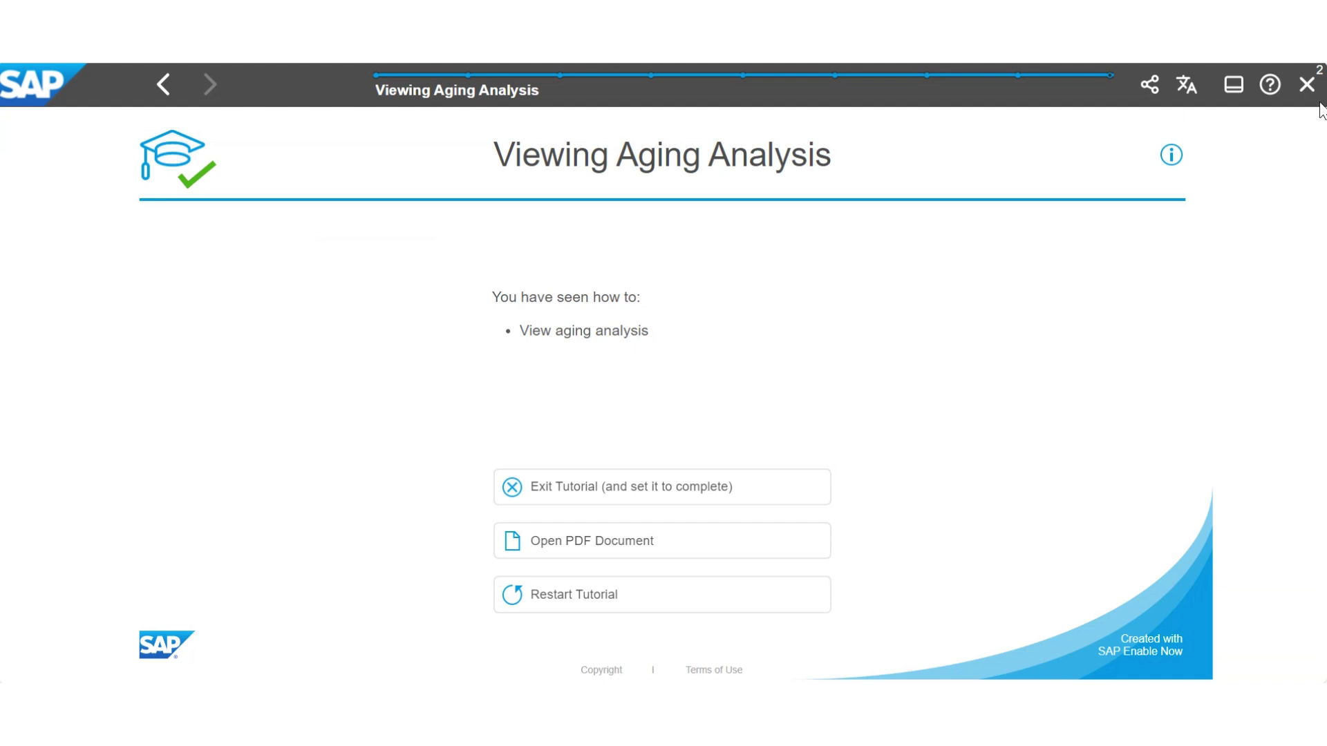
# Leave the aging analysis tutorial and start the tutorial Displaying Item Change Logs
pyautogui.click(1306, 84)
pyautogui.click(819, 435)
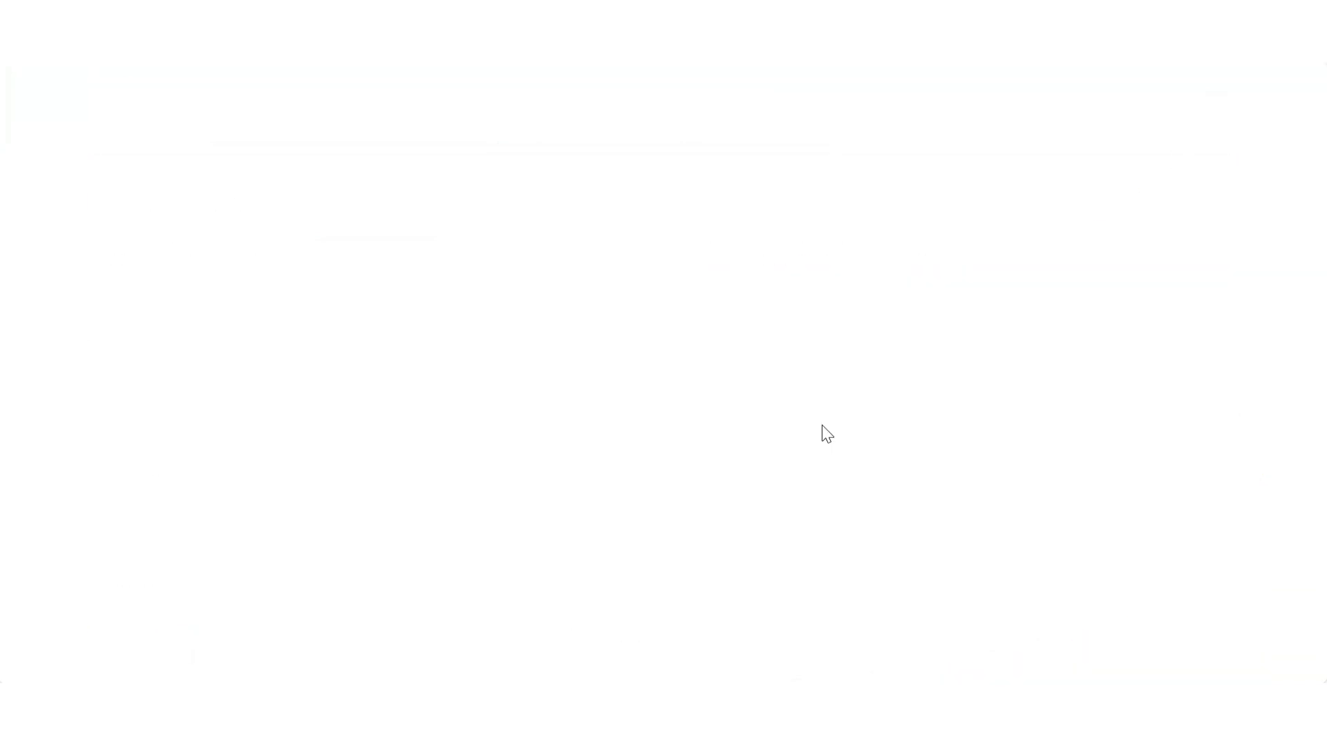
pyautogui.click(212, 86)
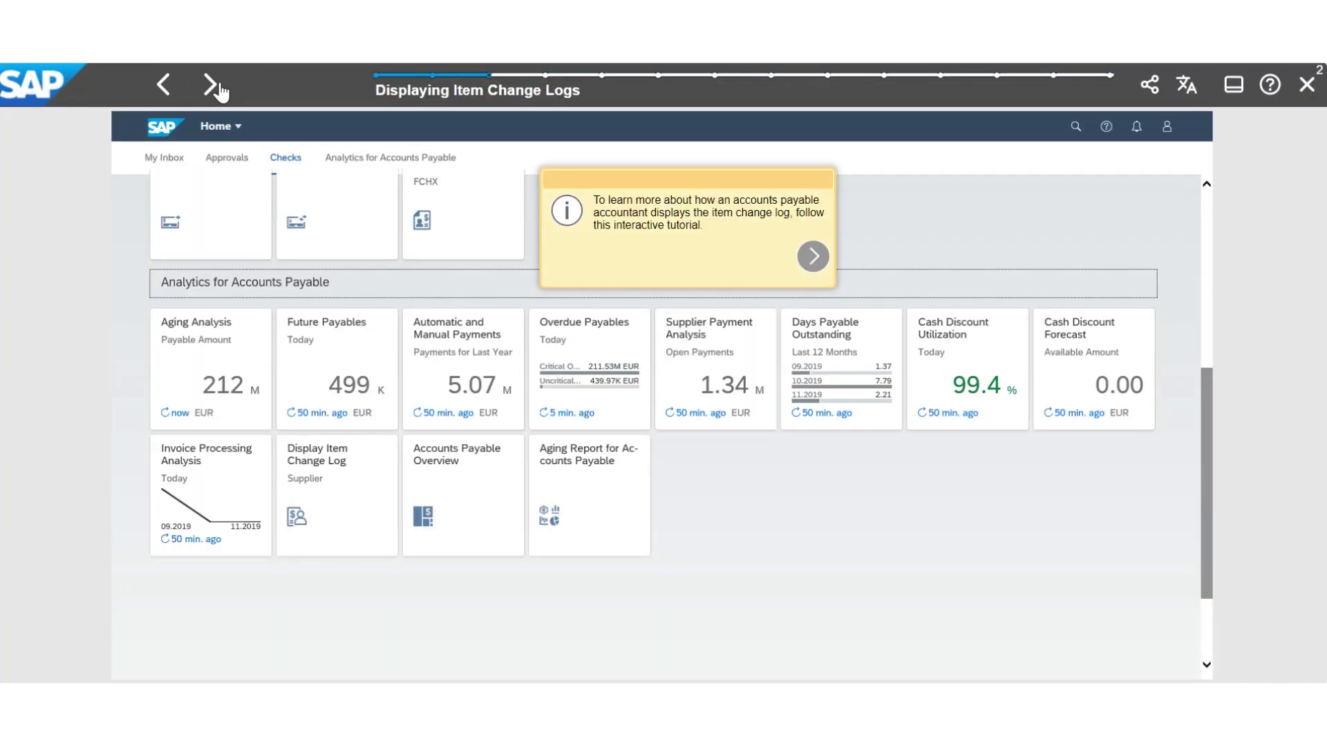
# Advance the tutorial through opening the Display Item Change Log app, choosing document type Documents and entering fiscal year 2019
pyautogui.click(211, 86)
pyautogui.click(212, 85)
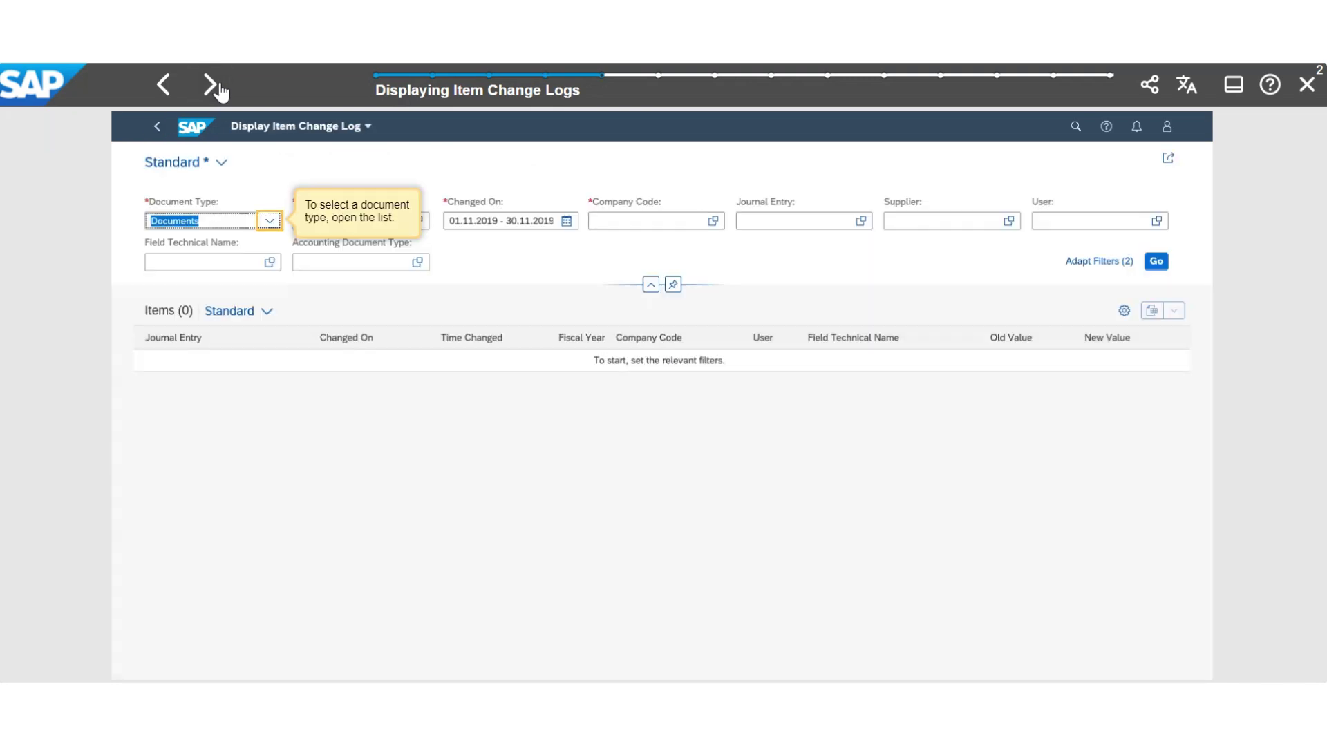
pyautogui.click(216, 87)
pyautogui.click(216, 87)
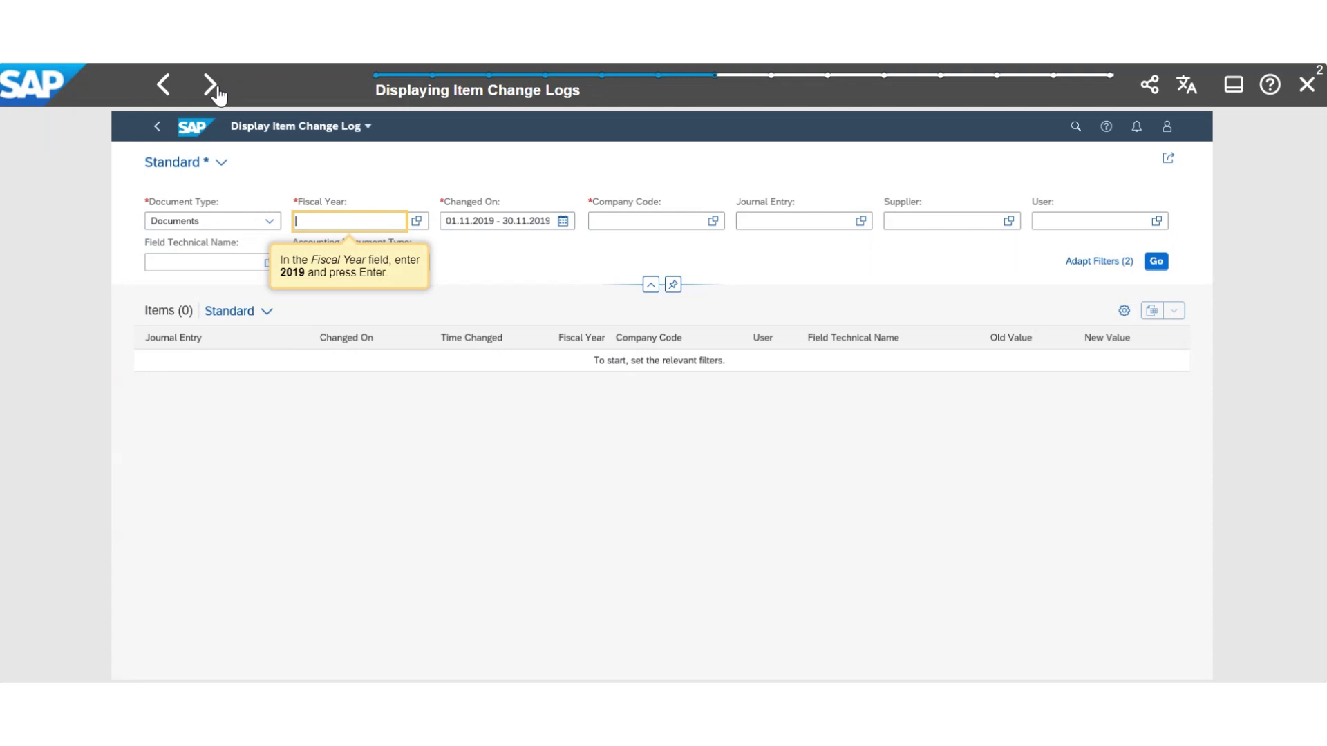
pyautogui.click(215, 88)
pyautogui.click(216, 88)
pyautogui.click(216, 88)
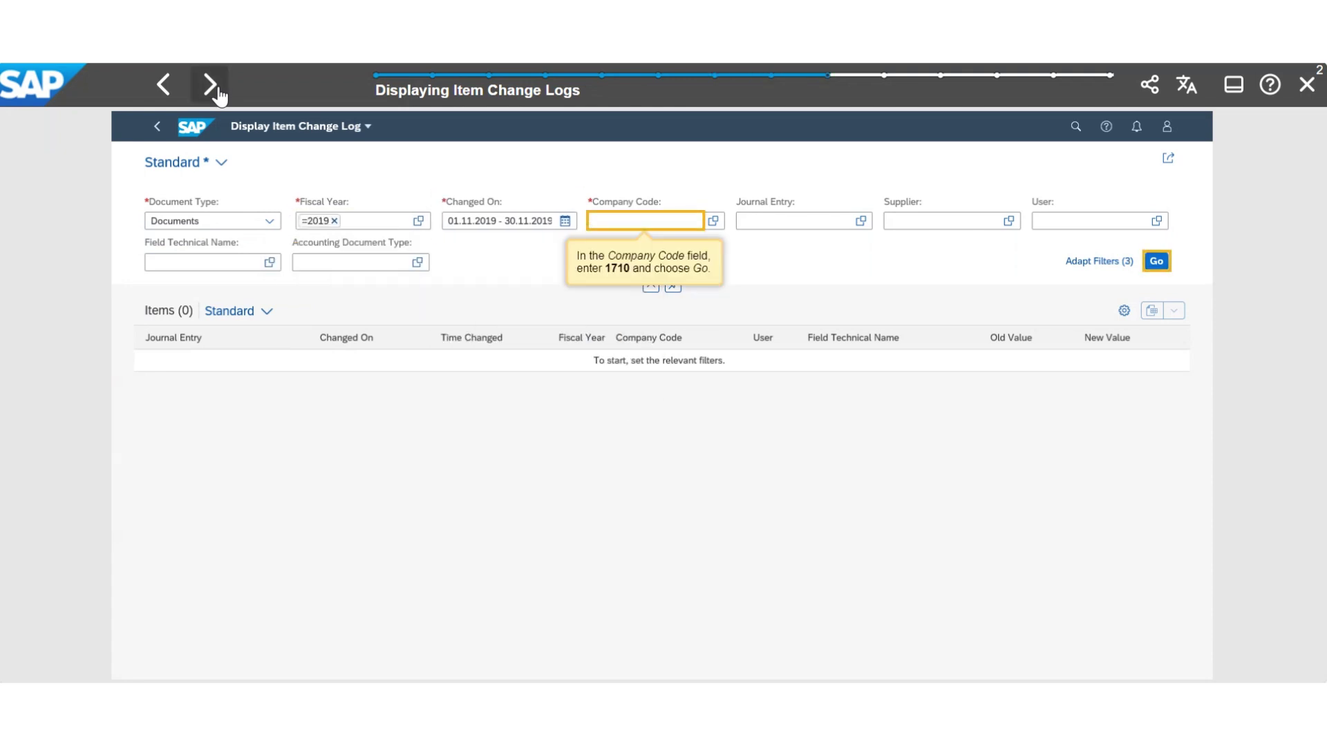
# Advance the tutorial through filtering by company code 1710 and displaying the changed document, and leave it after the closing summary
pyautogui.click(221, 91)
pyautogui.click(225, 91)
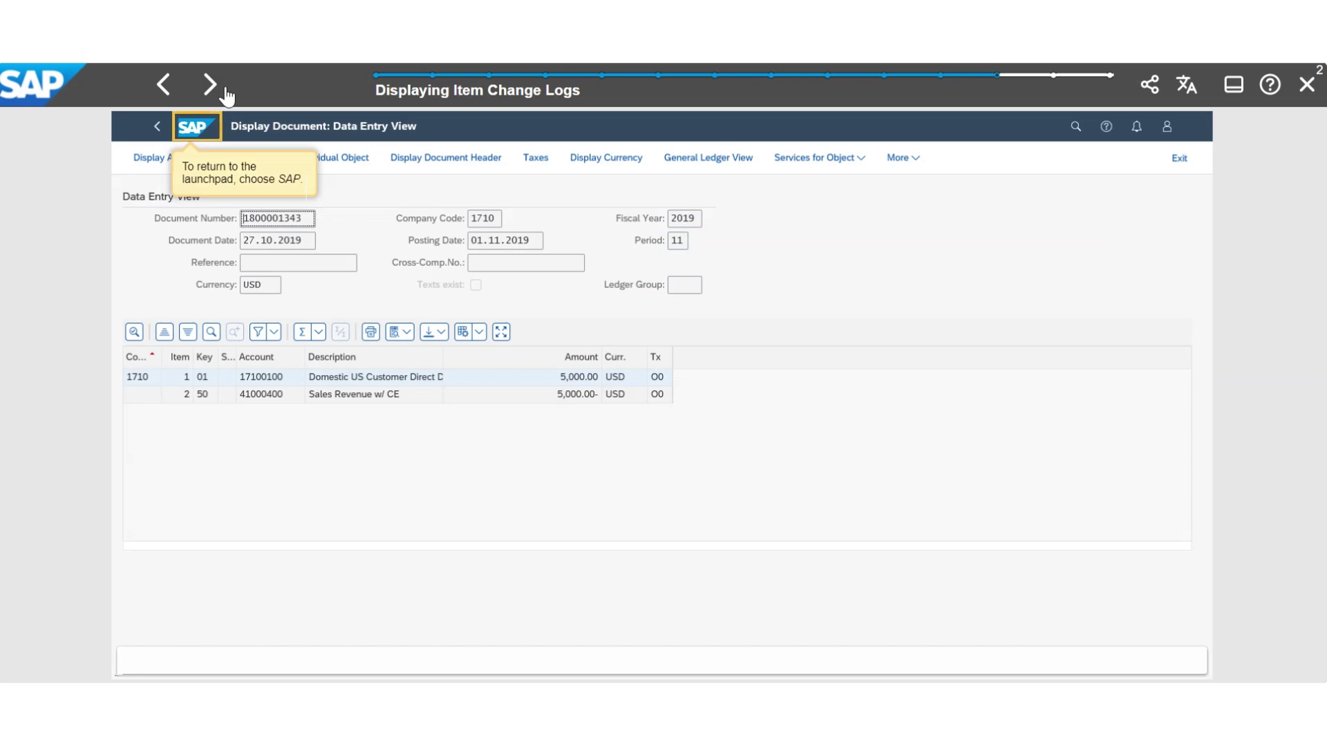
pyautogui.click(225, 91)
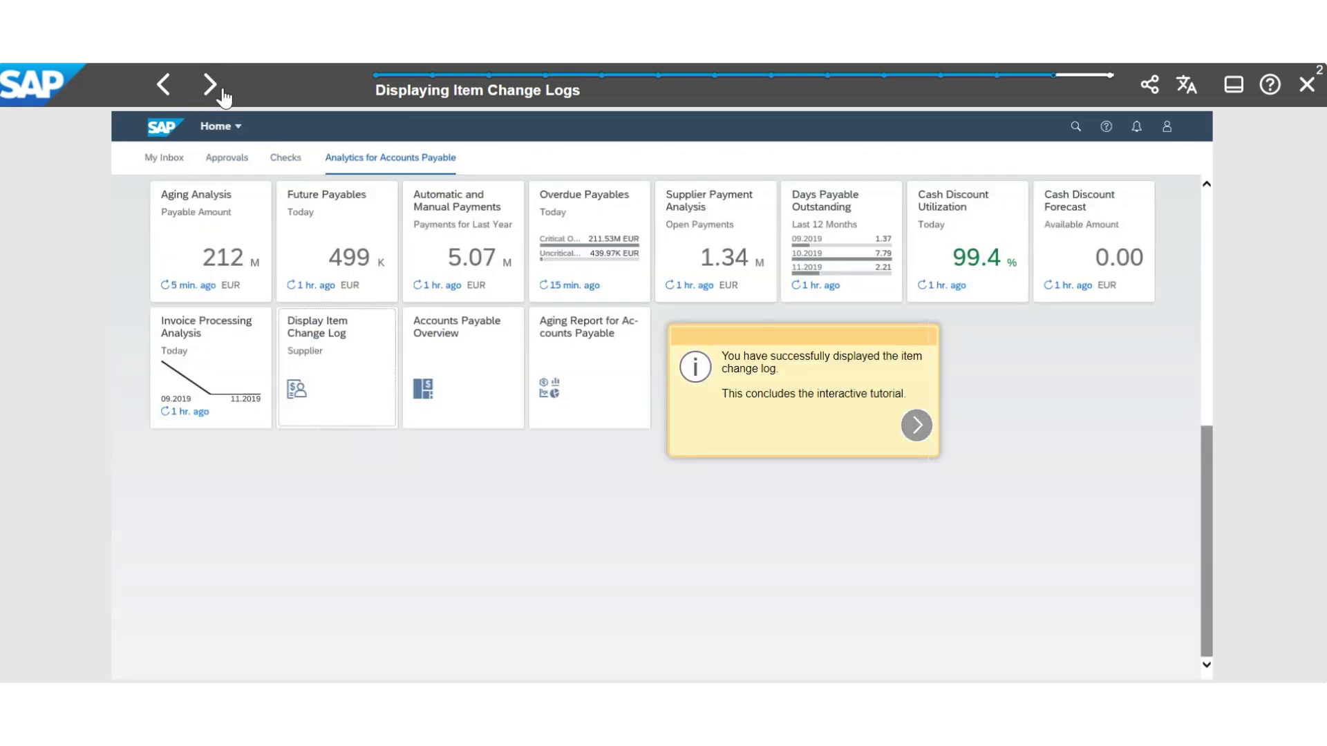
pyautogui.click(223, 96)
pyautogui.click(1306, 84)
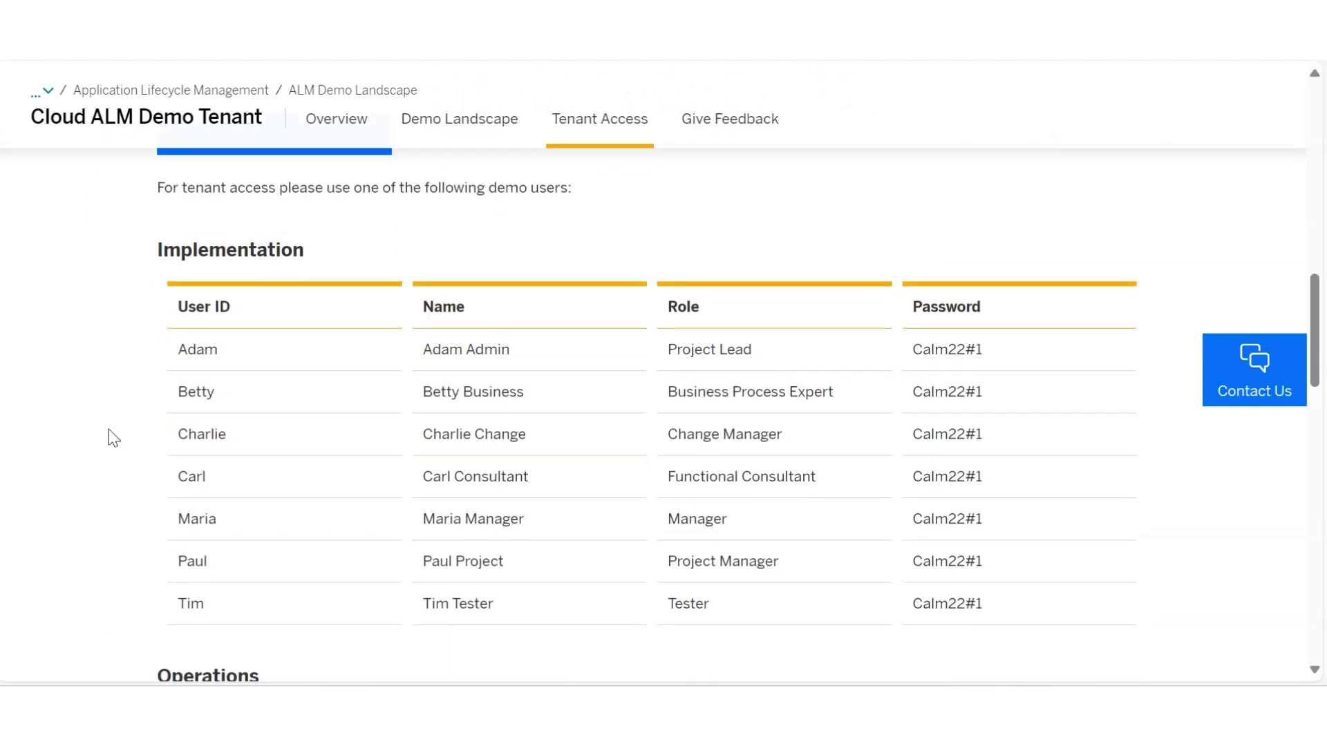
# On the Cloud ALM Demo Tenant page, select the Project Lead demo user's password and open the SAP Cloud ALM Launchpad
pyautogui.scroll(2, 107, 435)
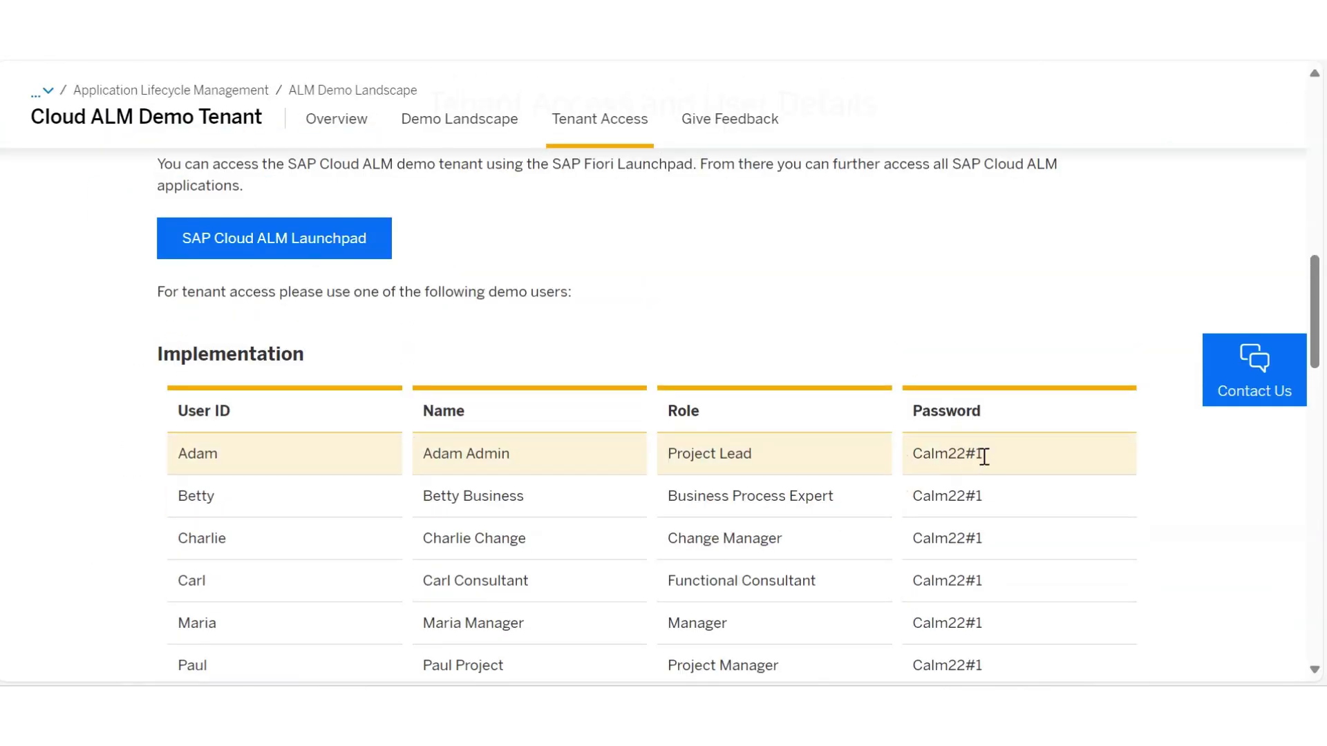
pyautogui.moveTo(984, 456); pyautogui.dragTo(911, 454)
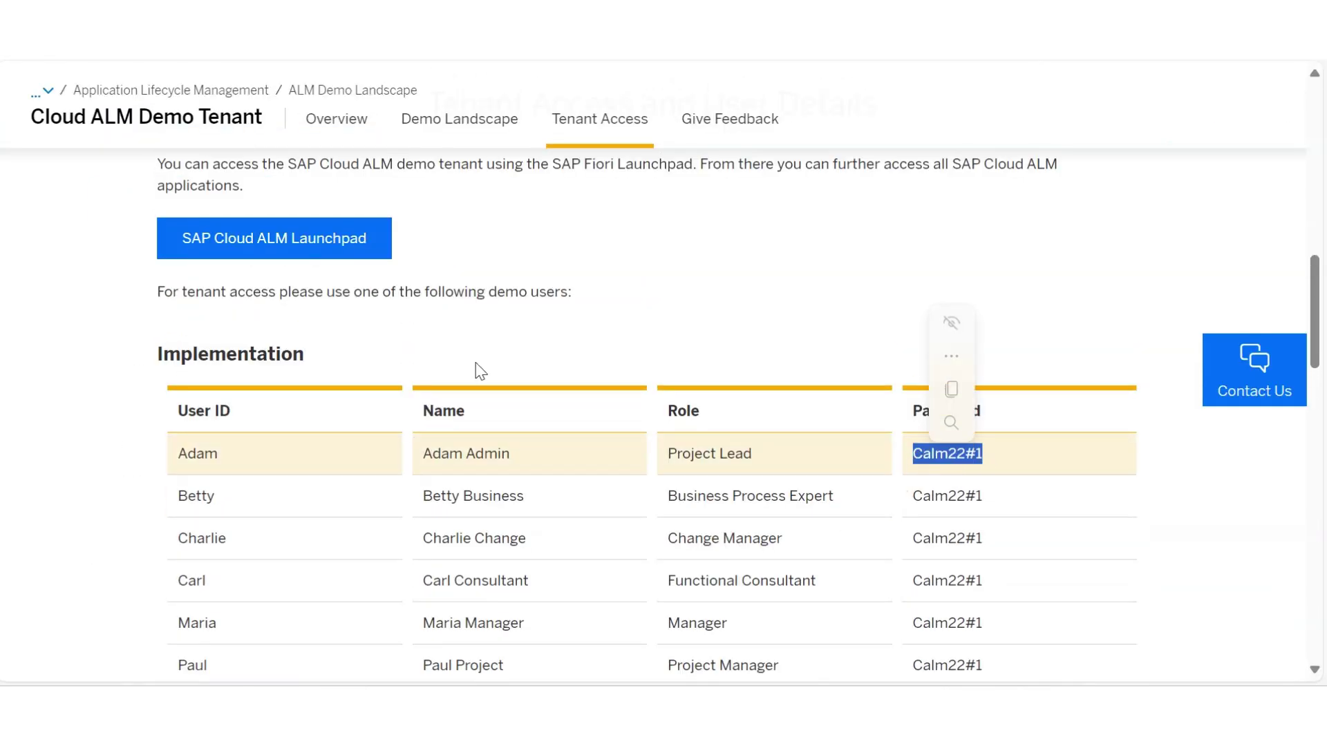
pyautogui.click(255, 246)
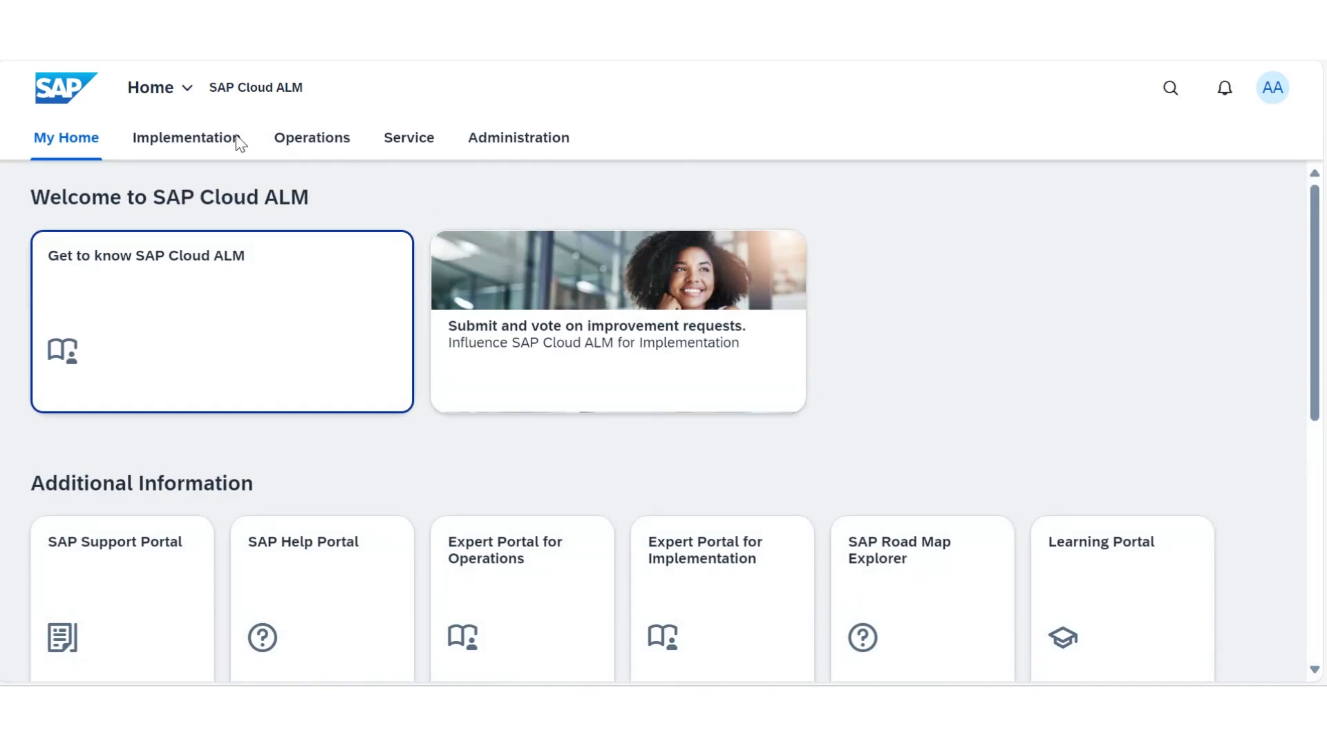
# Open the Processes app from the launchpad's Implementation area
pyautogui.click(216, 146)
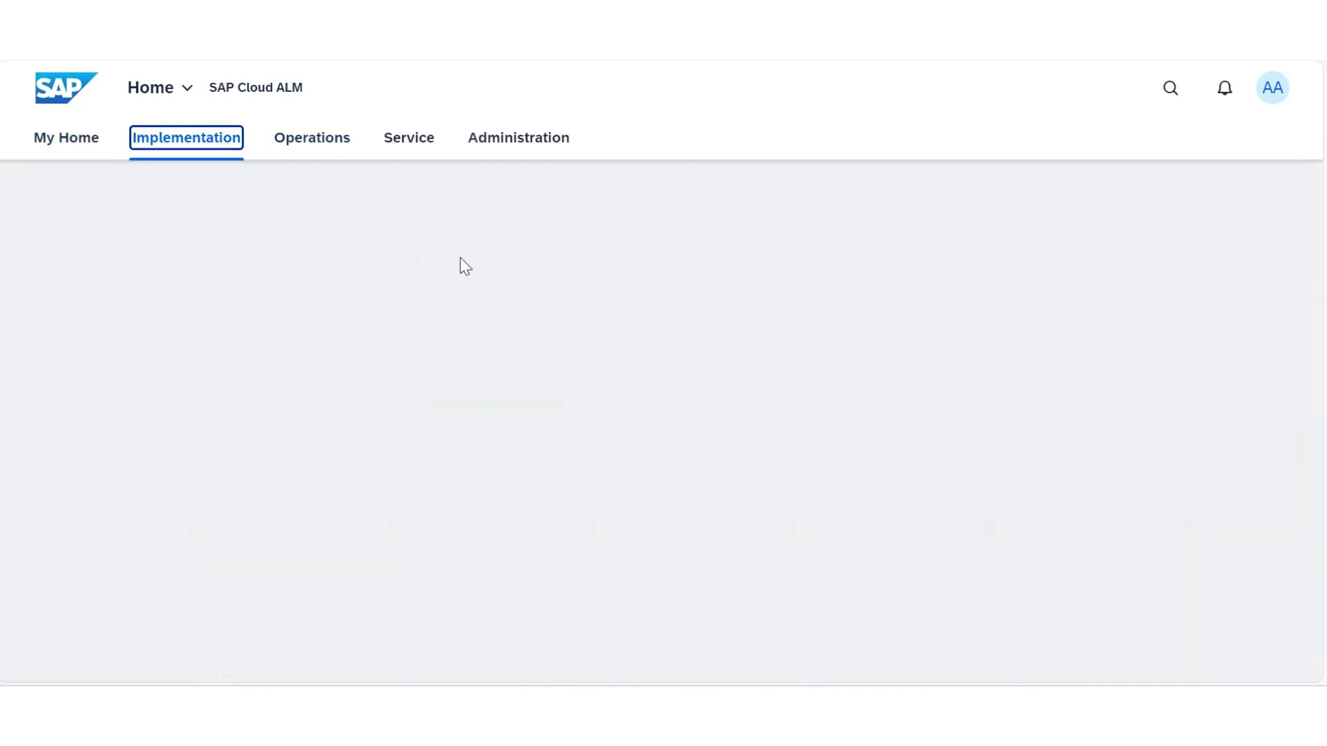
pyautogui.scroll(-2, 677, 366)
pyautogui.click(717, 495)
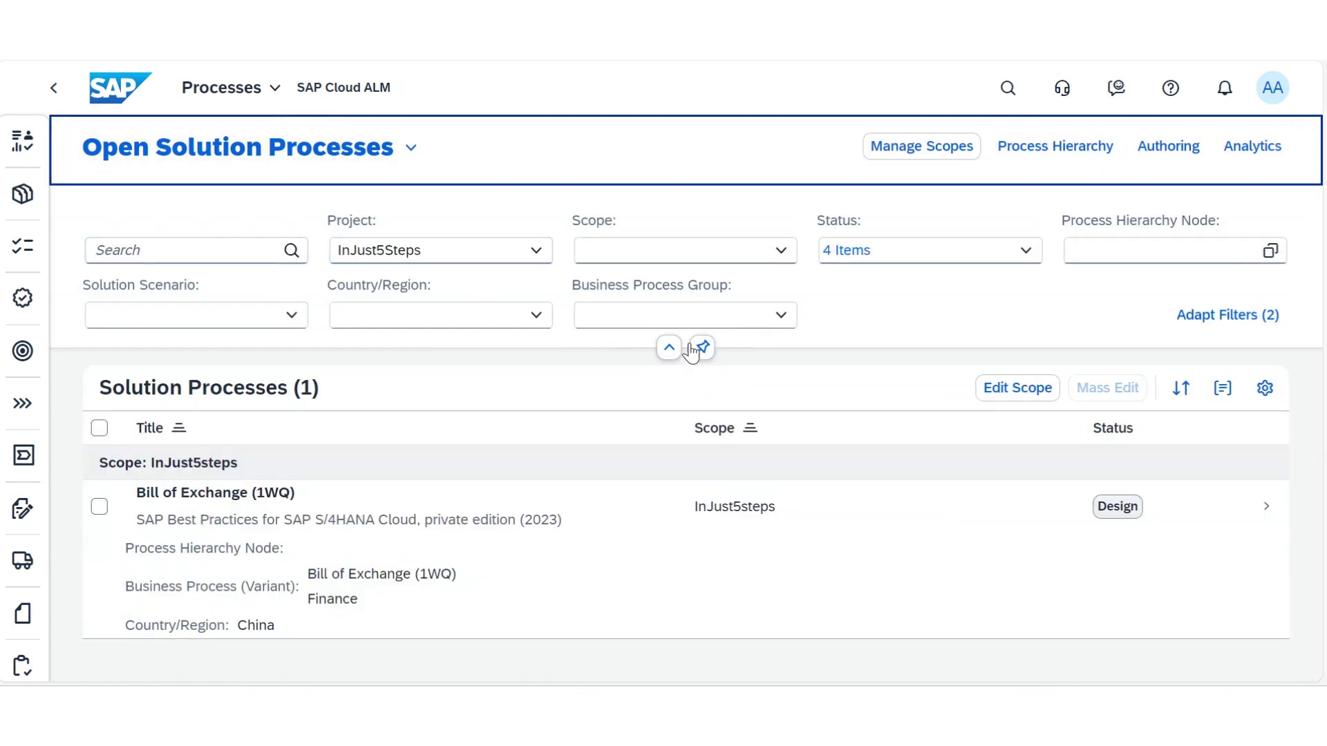
# Start editing the scope of the InJust5Steps project and search the solution processes for j60
pyautogui.click(979, 384)
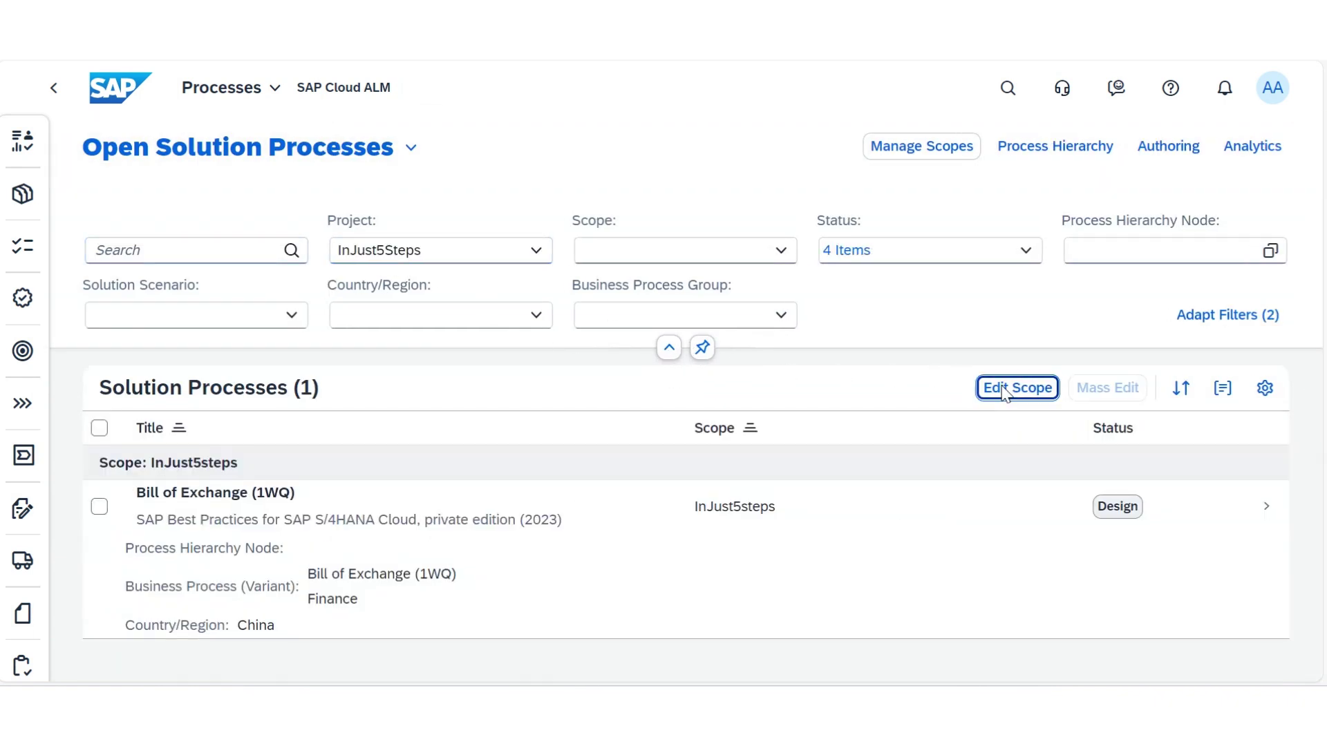
pyautogui.click(225, 247)
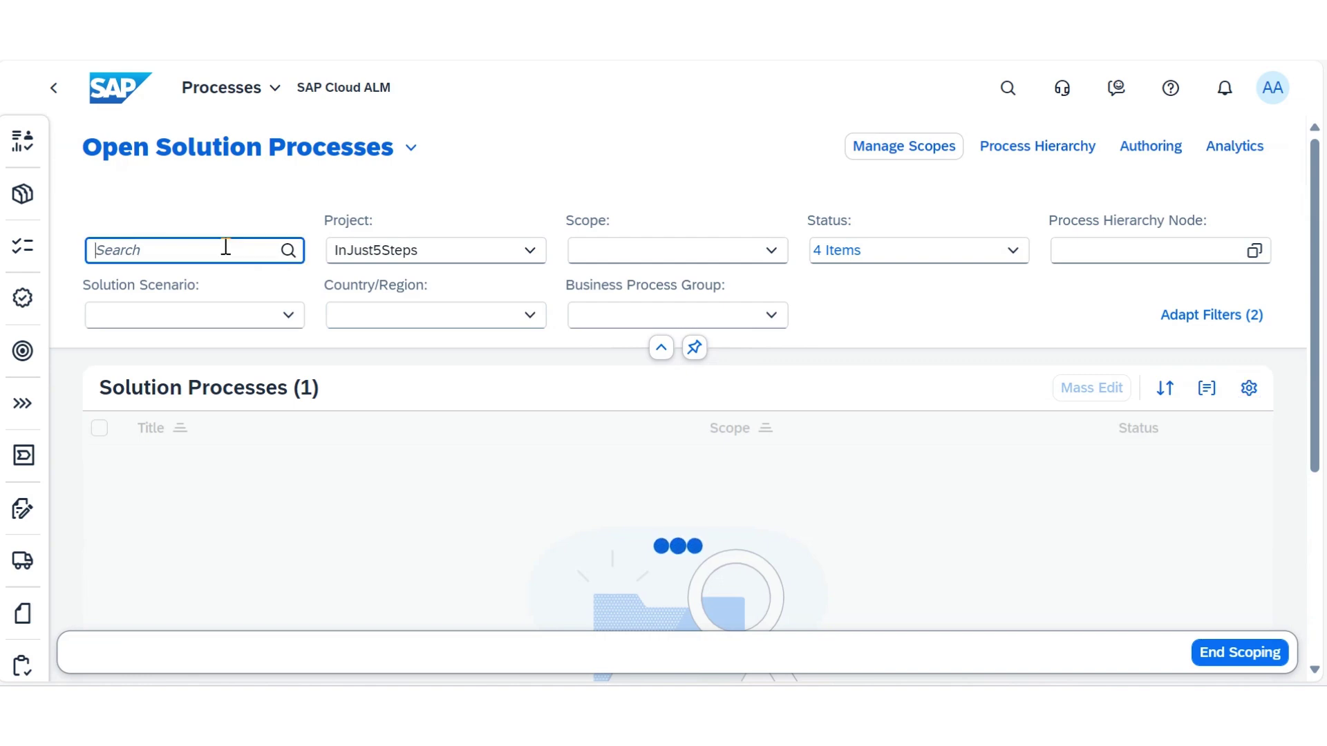
pyautogui.write('j60')
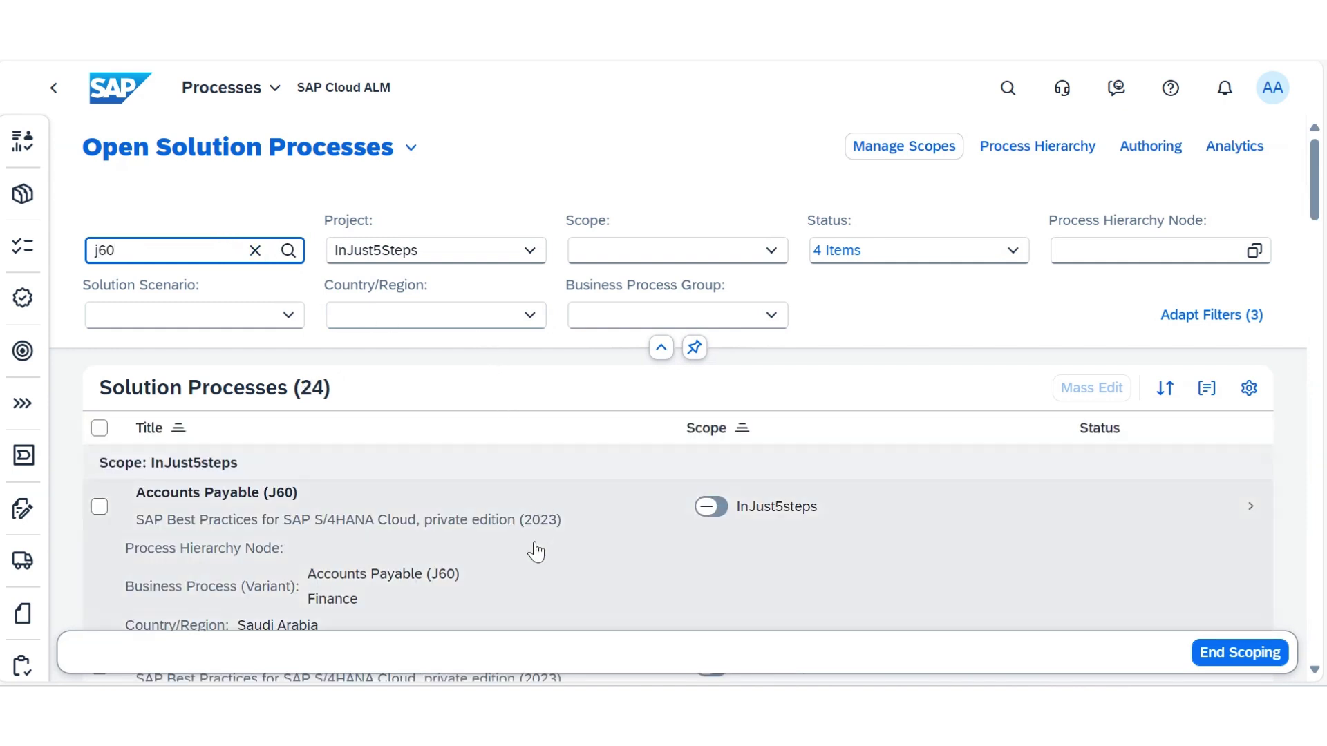
# Open the solution process Accounts Payable (J60) and go to the Accelerators section of its details
pyautogui.click(536, 551)
pyautogui.click(558, 494)
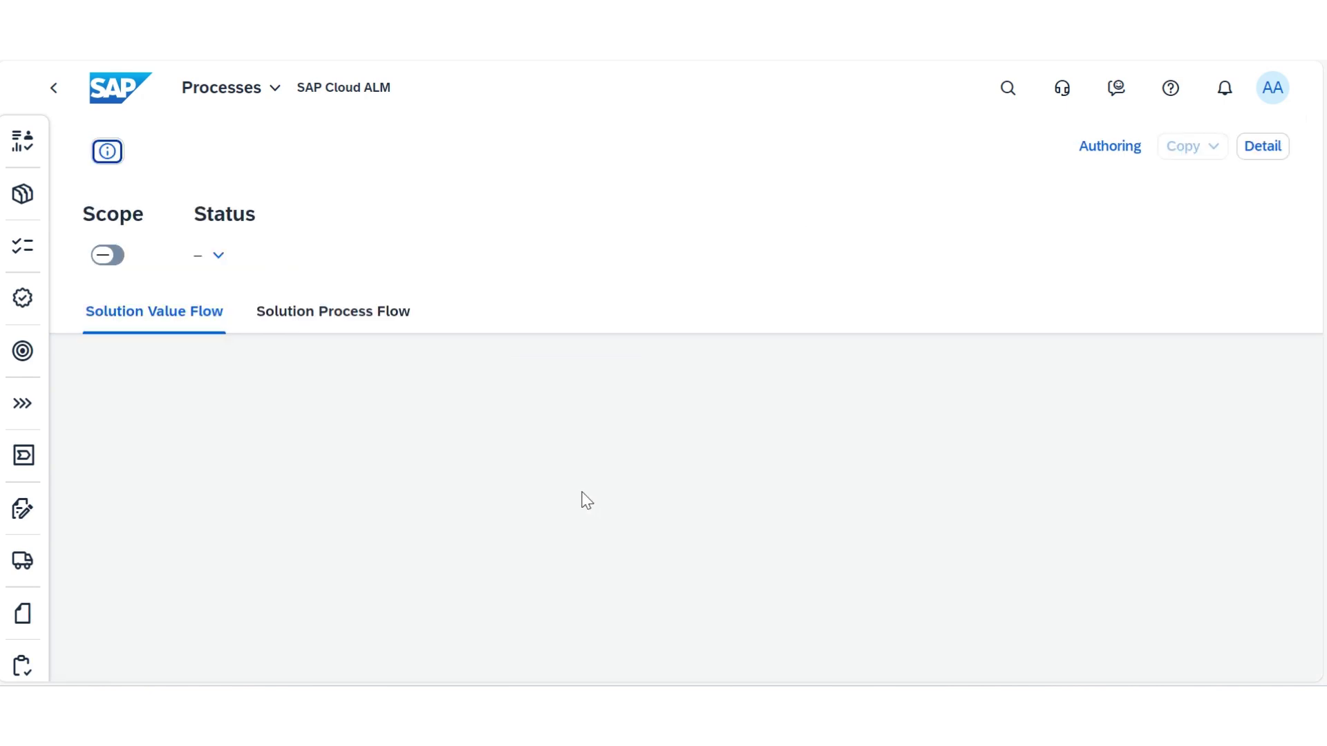
pyautogui.click(1283, 290)
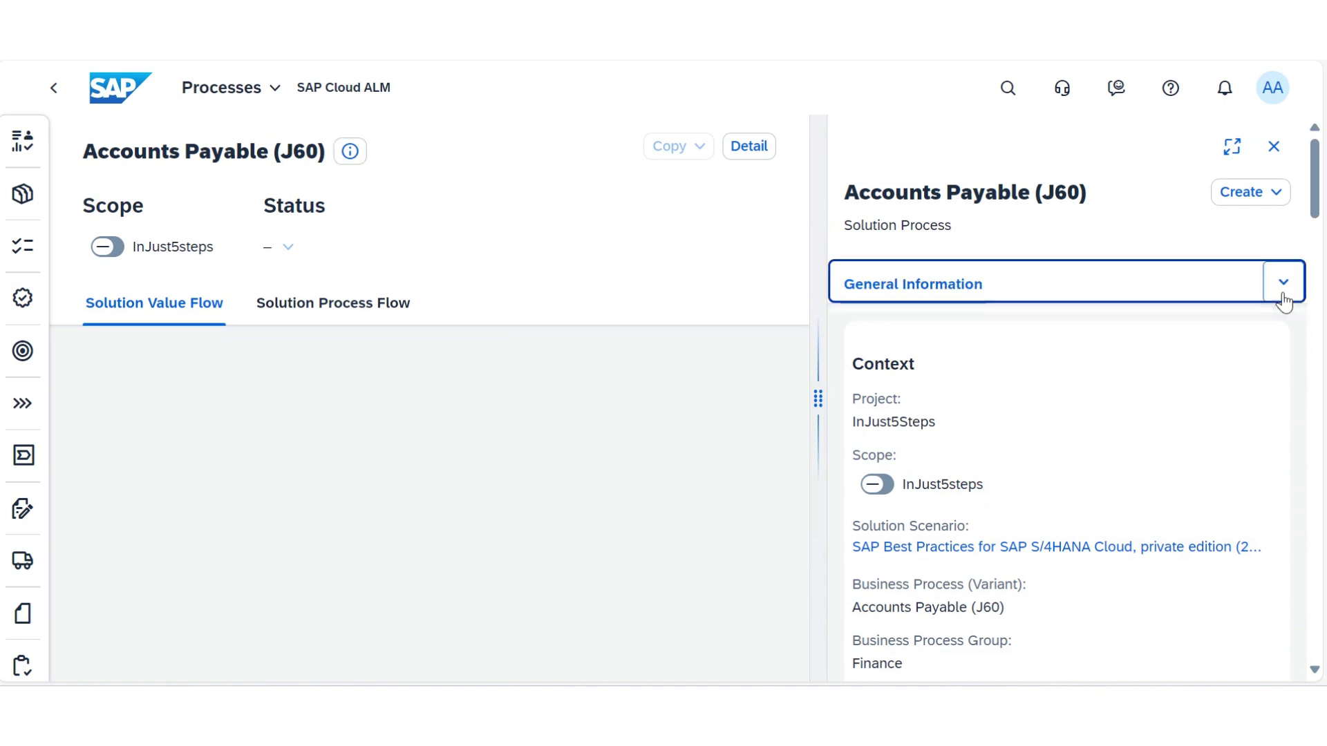
pyautogui.click(1019, 427)
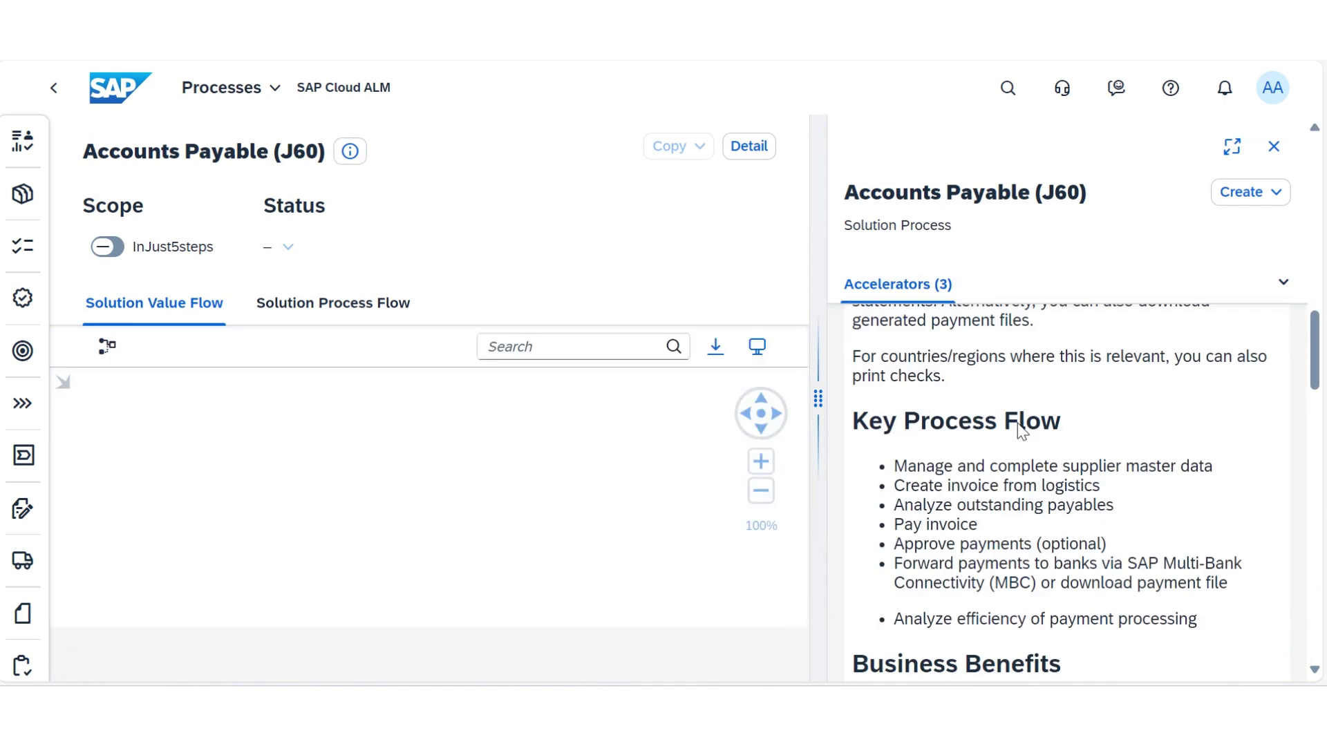